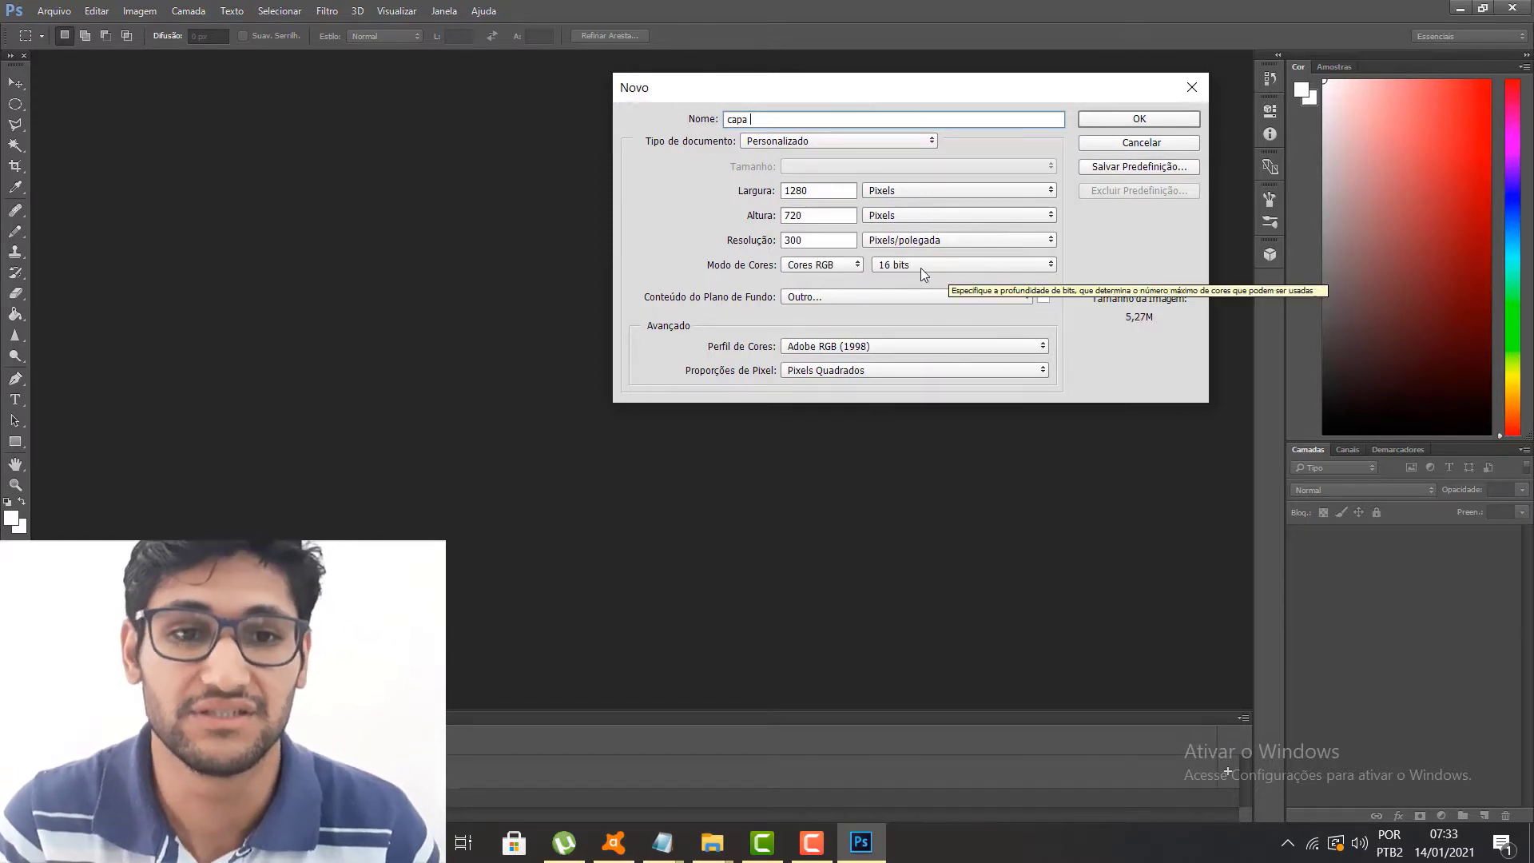
Create the 1280 x 720 pixel, 300 pixels/inch, 16-bit RGB document and unlock its background layer.
click(1138, 120)
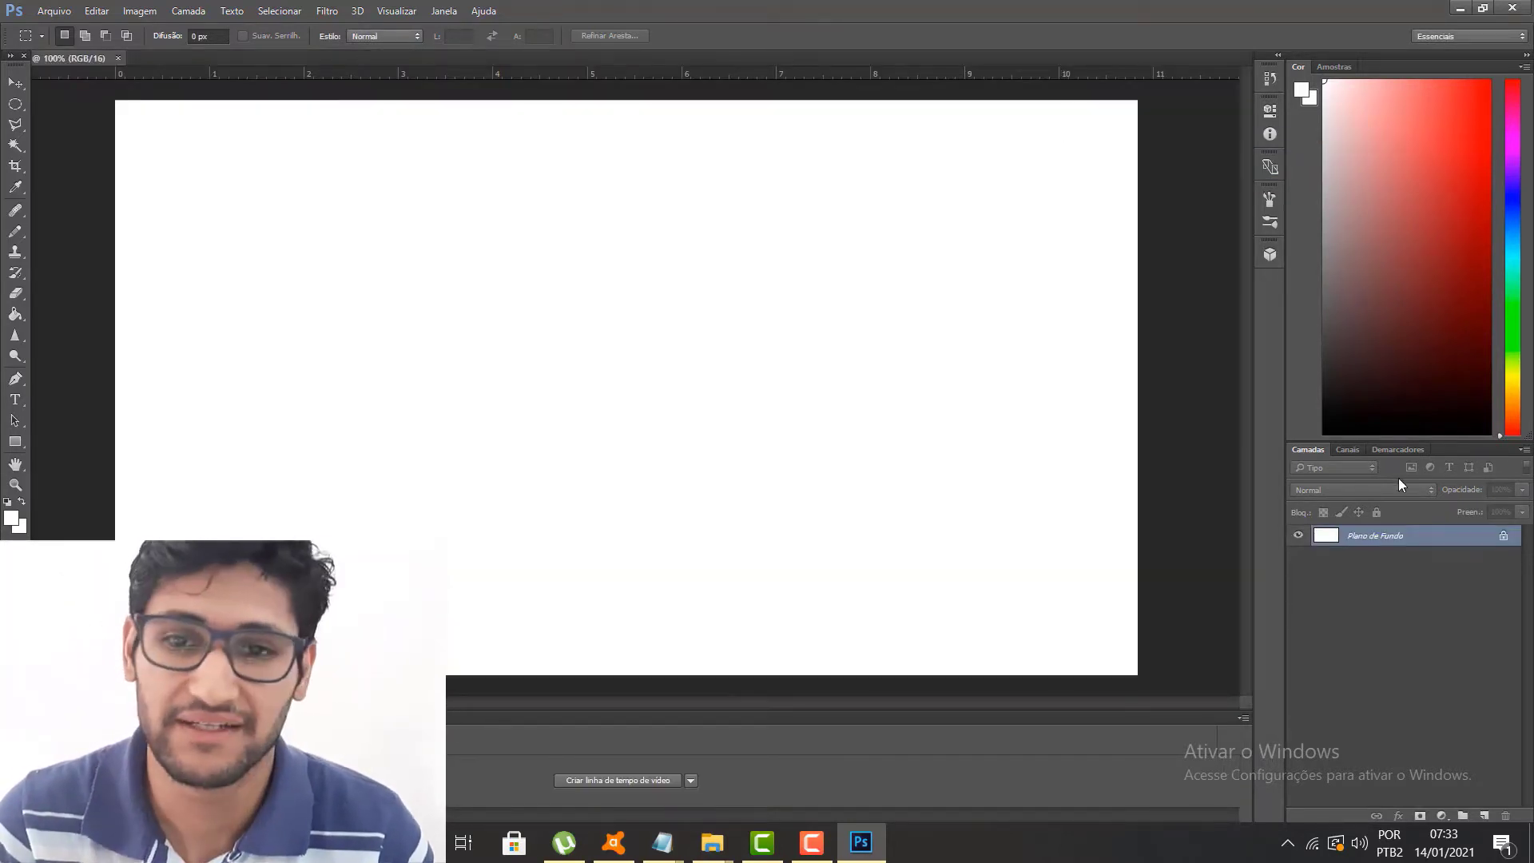
click(1504, 537)
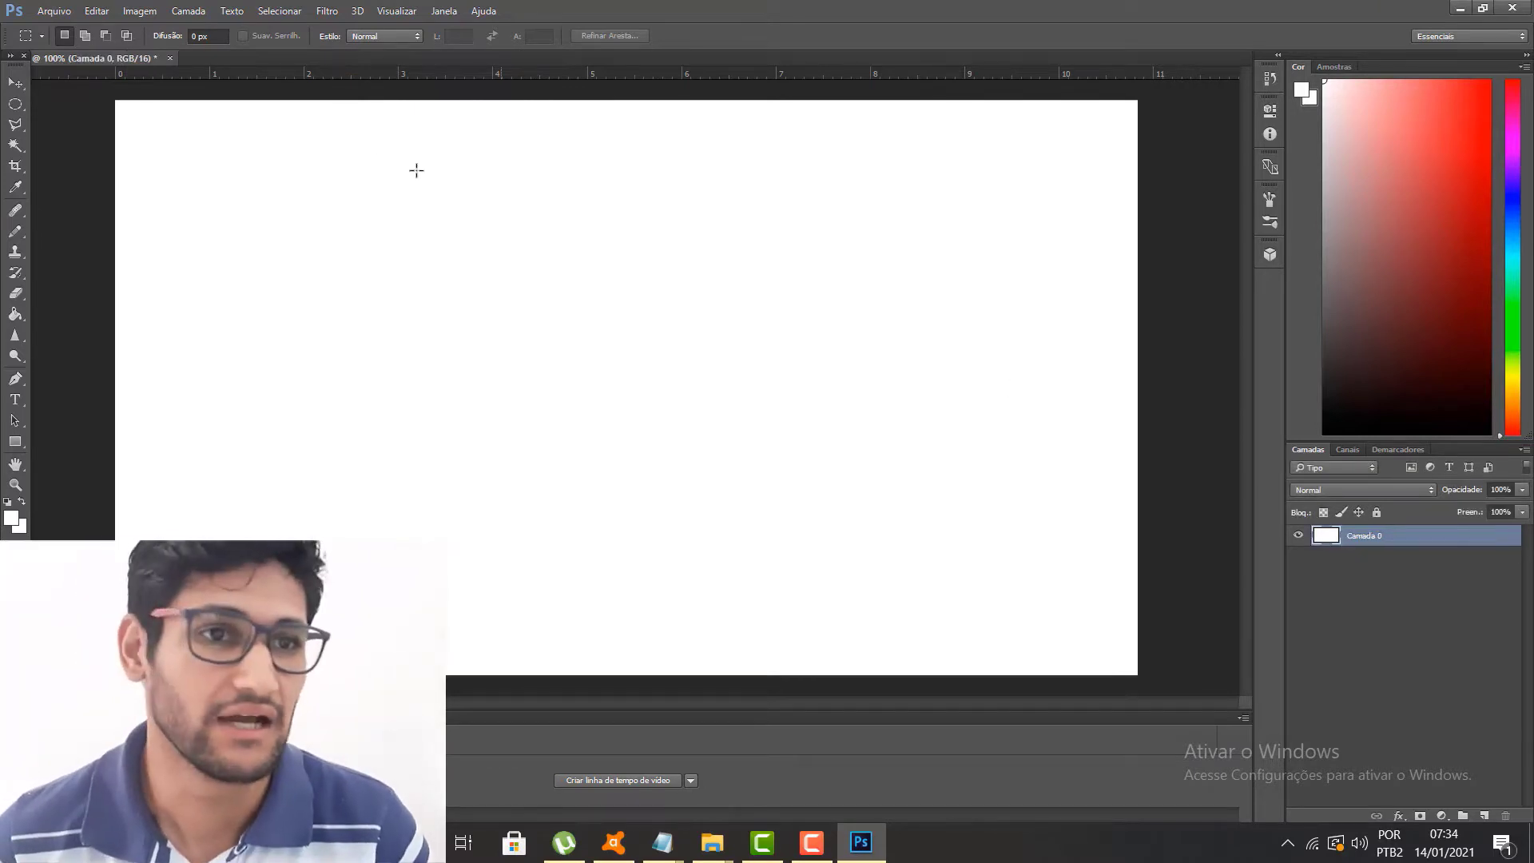
Open the example thumbnail TAMBI PADRÃO from the desktop and examine its design.
click(1454, 8)
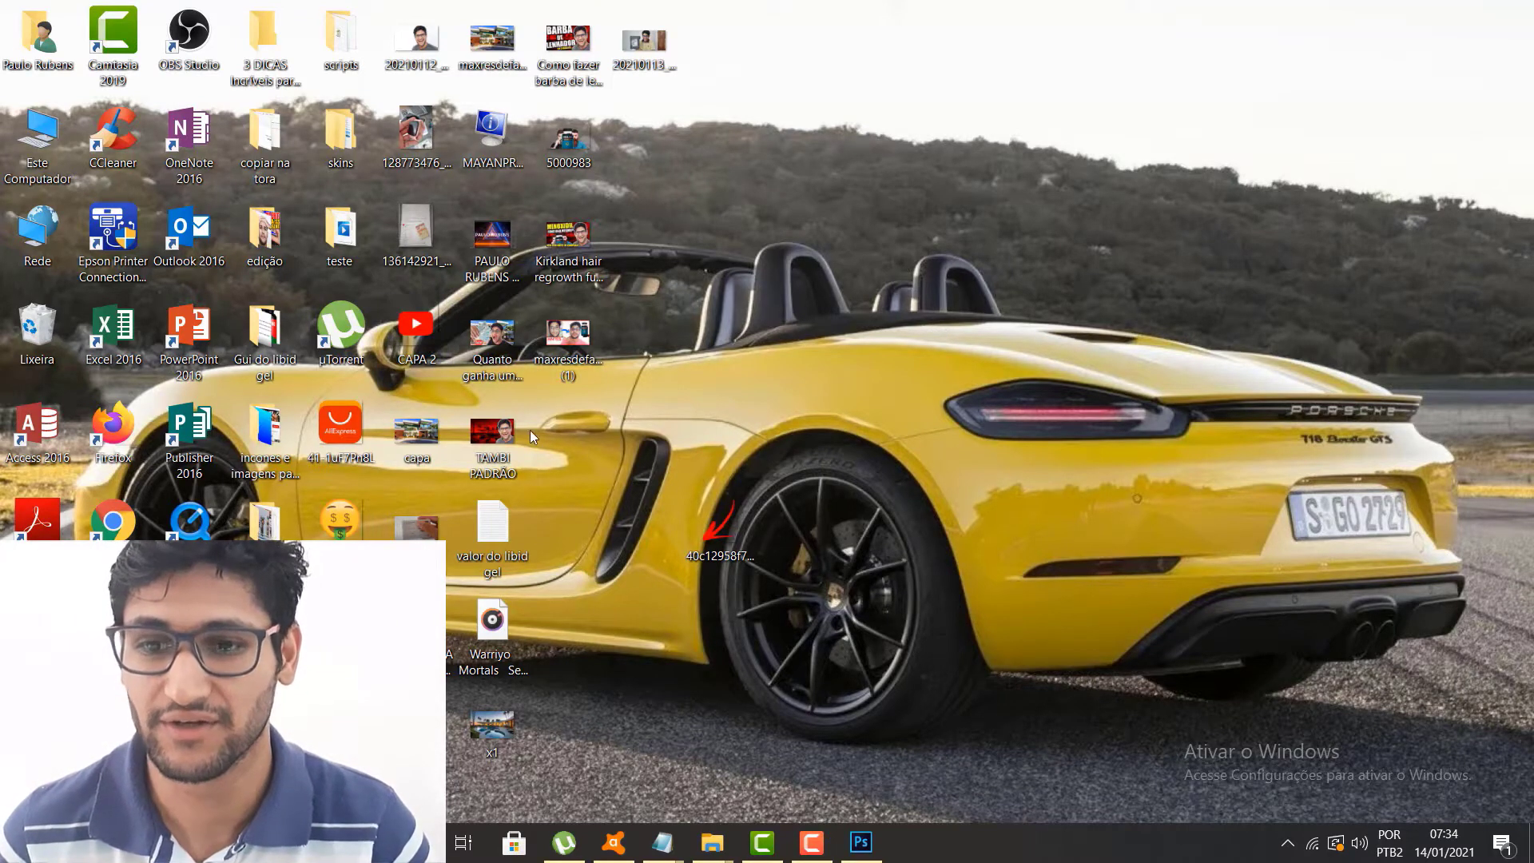
click(501, 442)
double_click(503, 441)
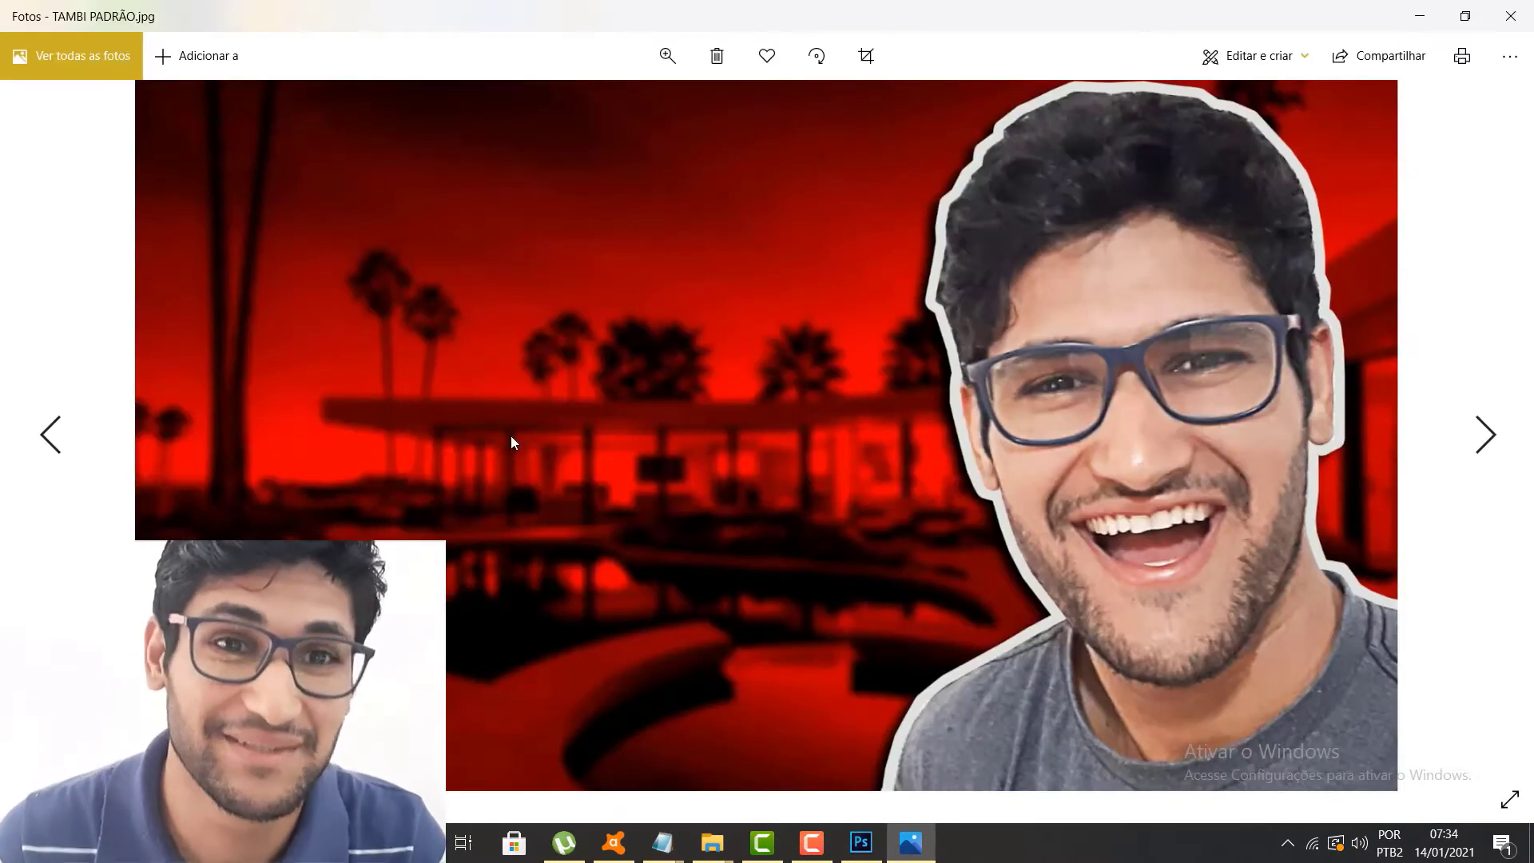
click(1422, 18)
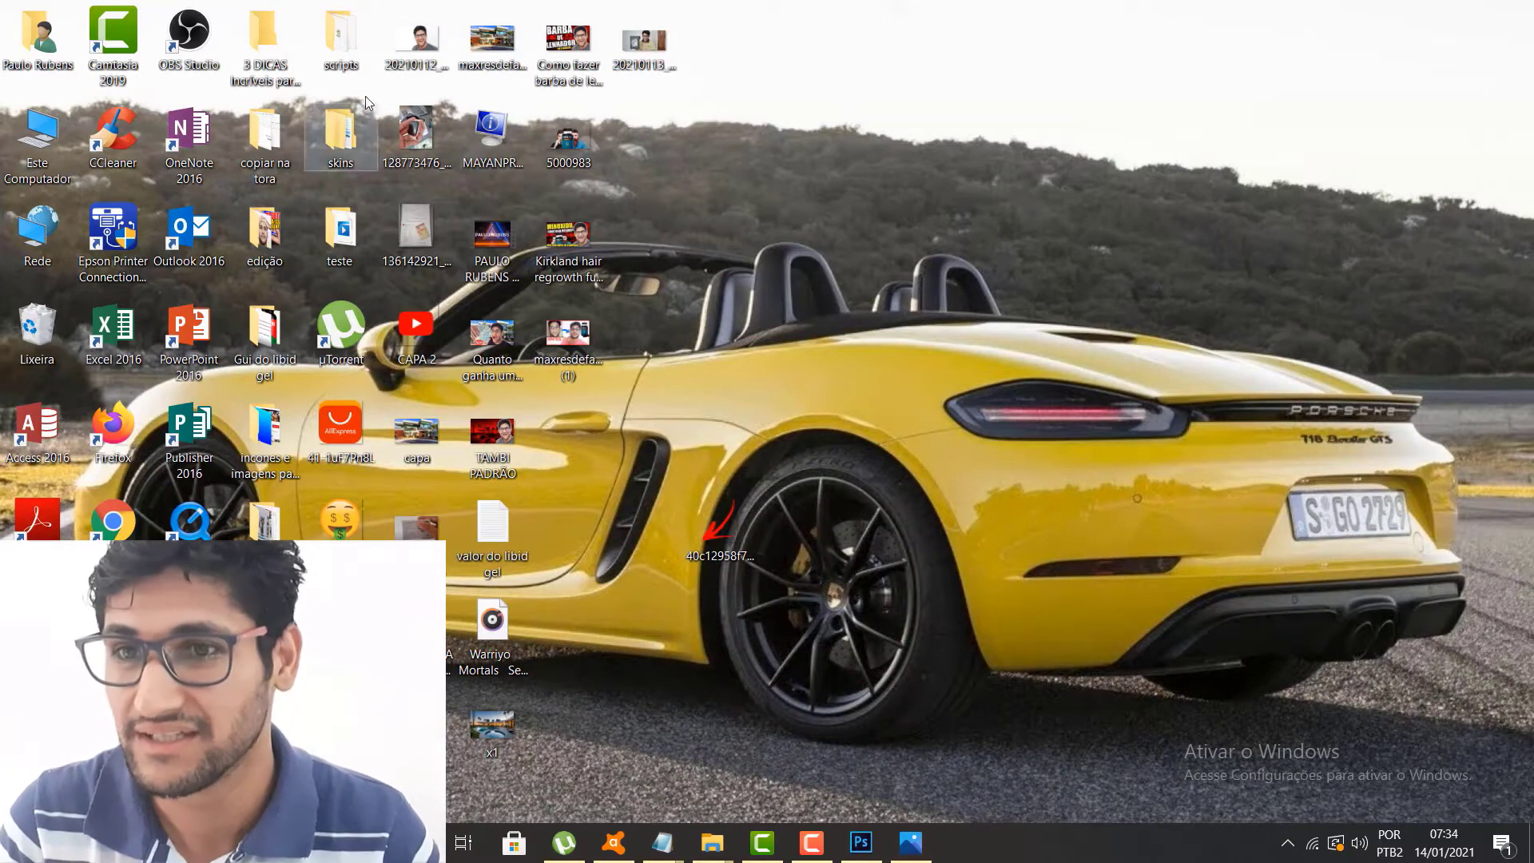
Place the desktop photo 20210112_055343 into the document at its default fitted size.
drag(416, 40, 720, 418)
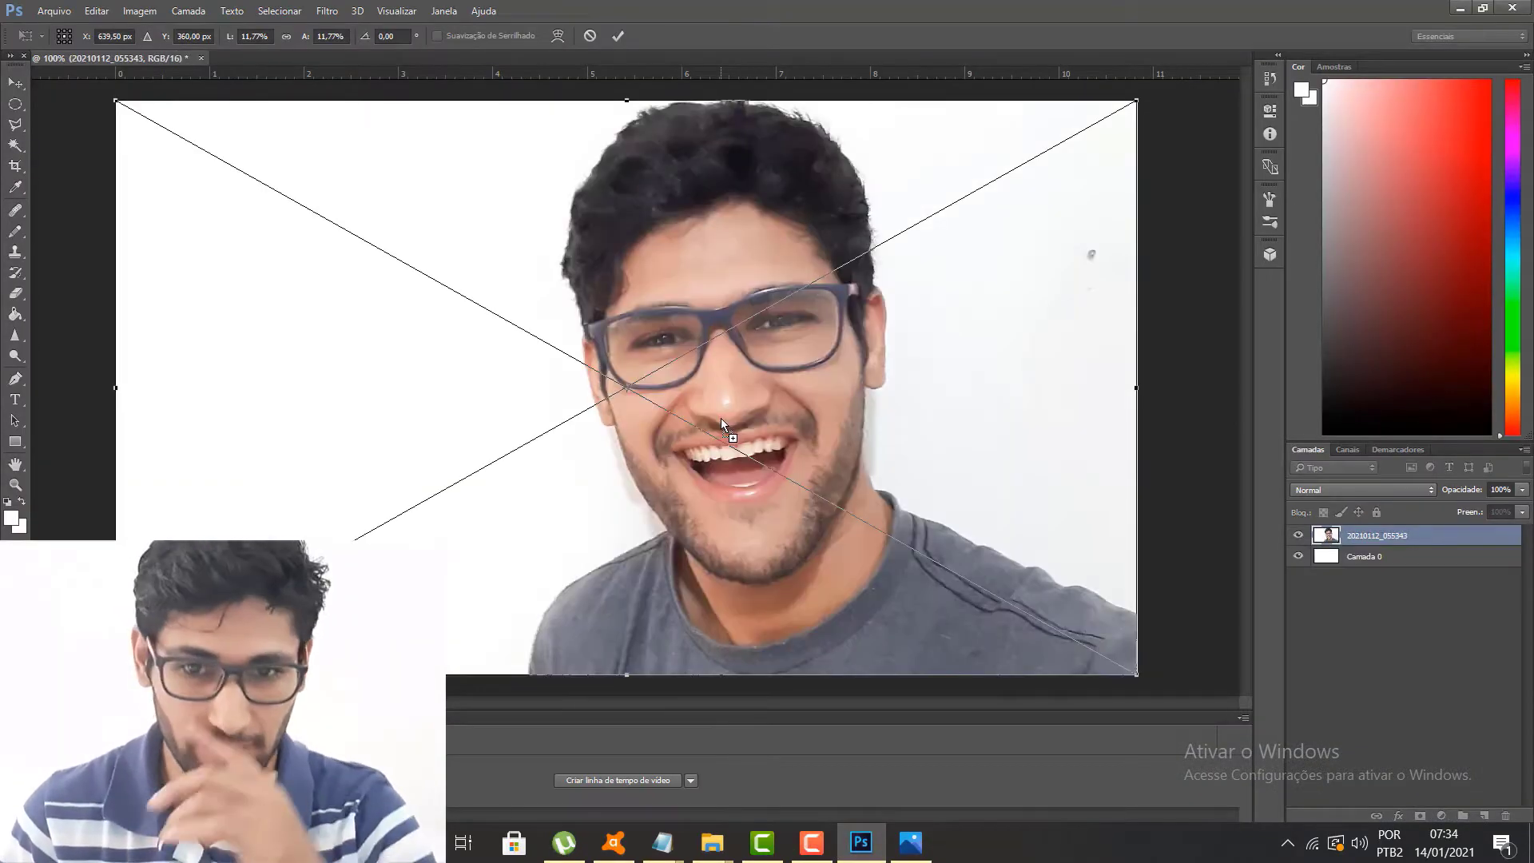
key(Return)
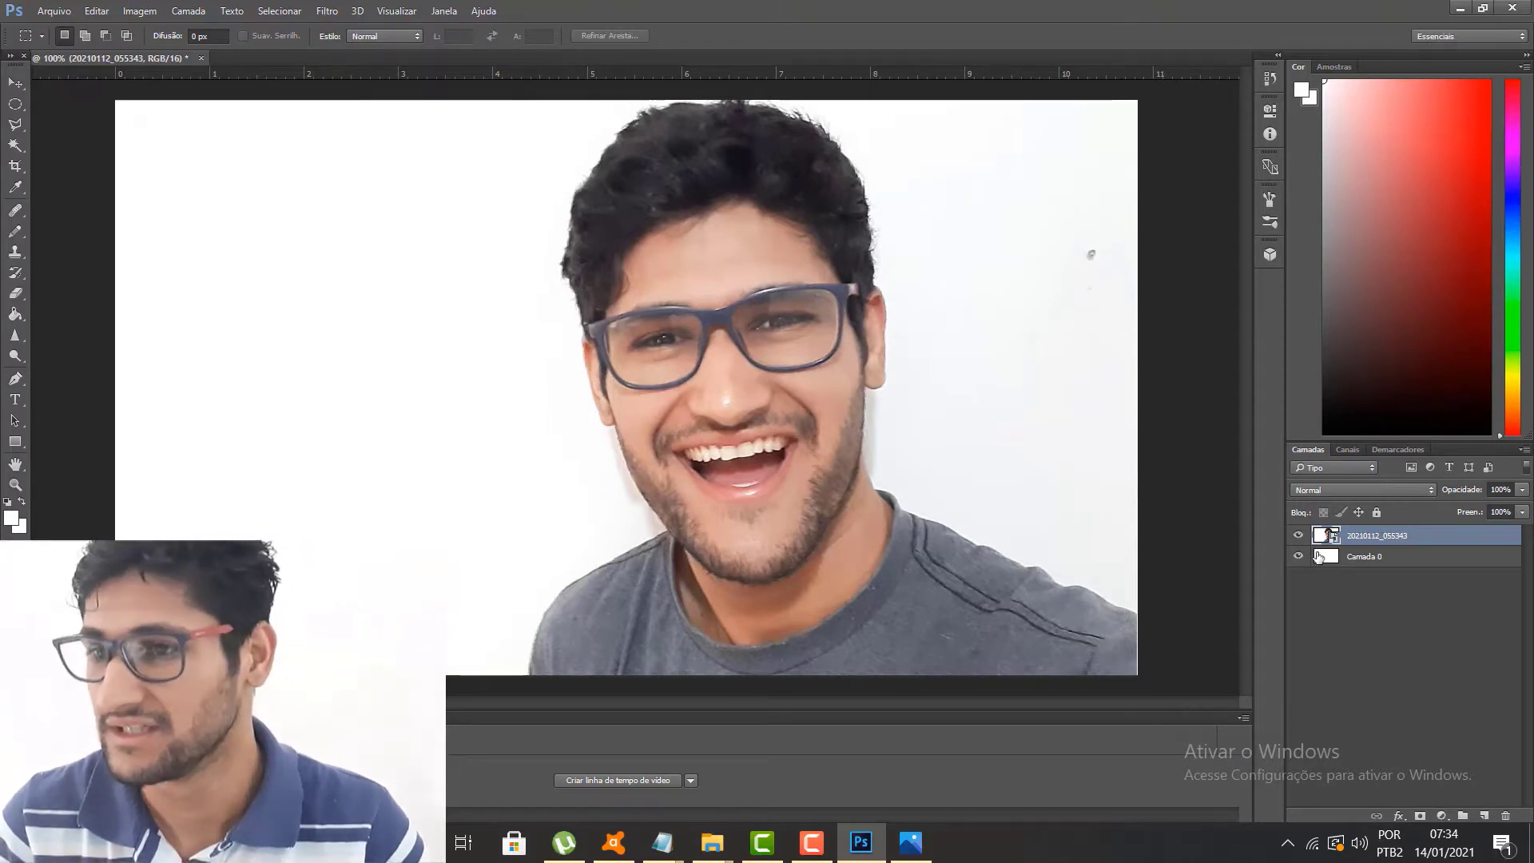
With the Polygonal Lasso, trace the person's outline from the outstretched arm's shoulder past the ear and over the hair.
click(23, 130)
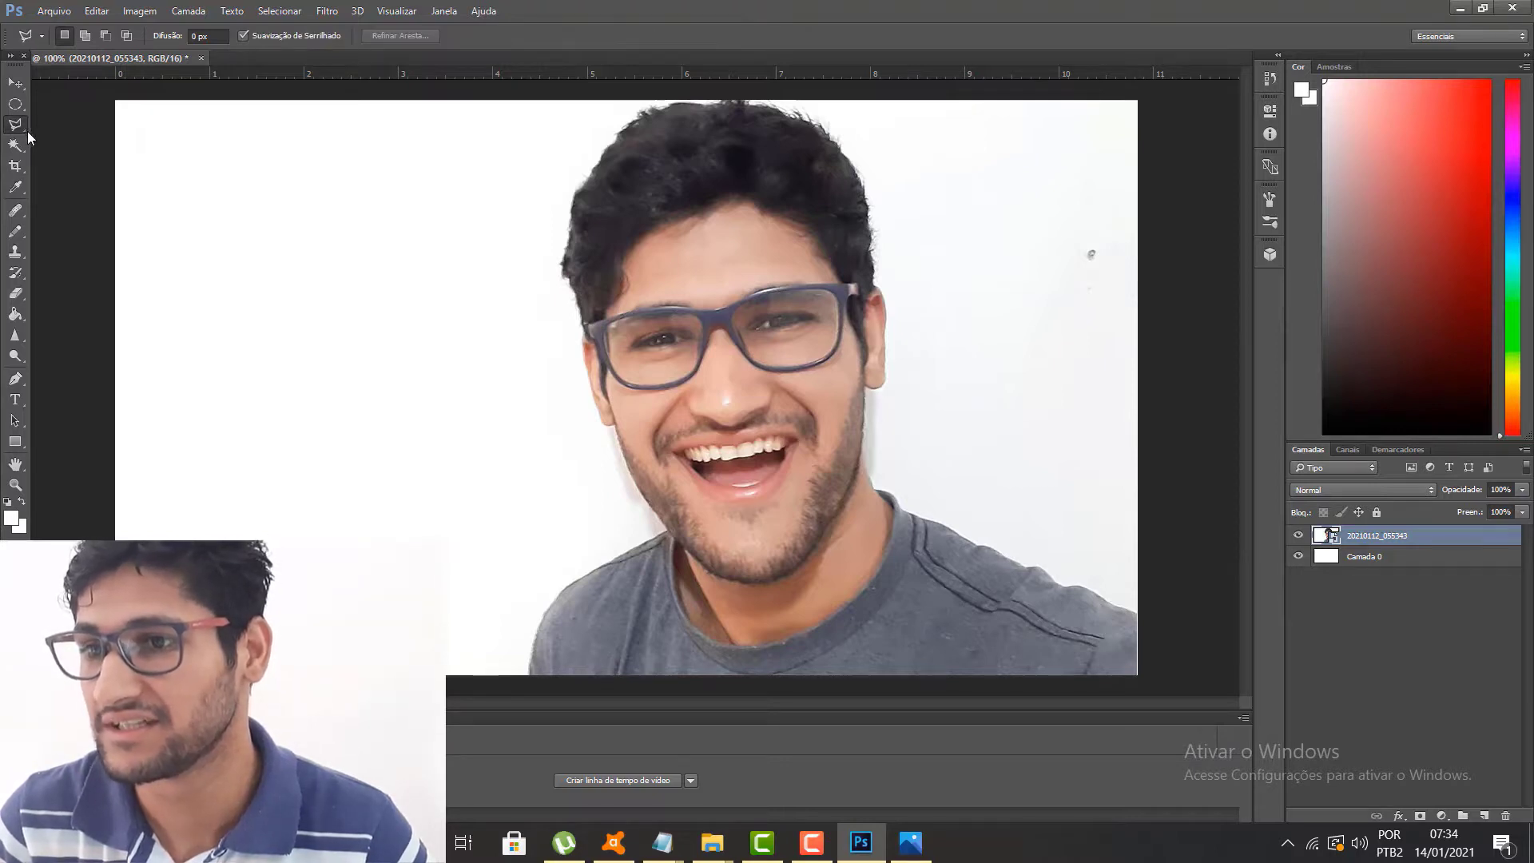
right_click(24, 128)
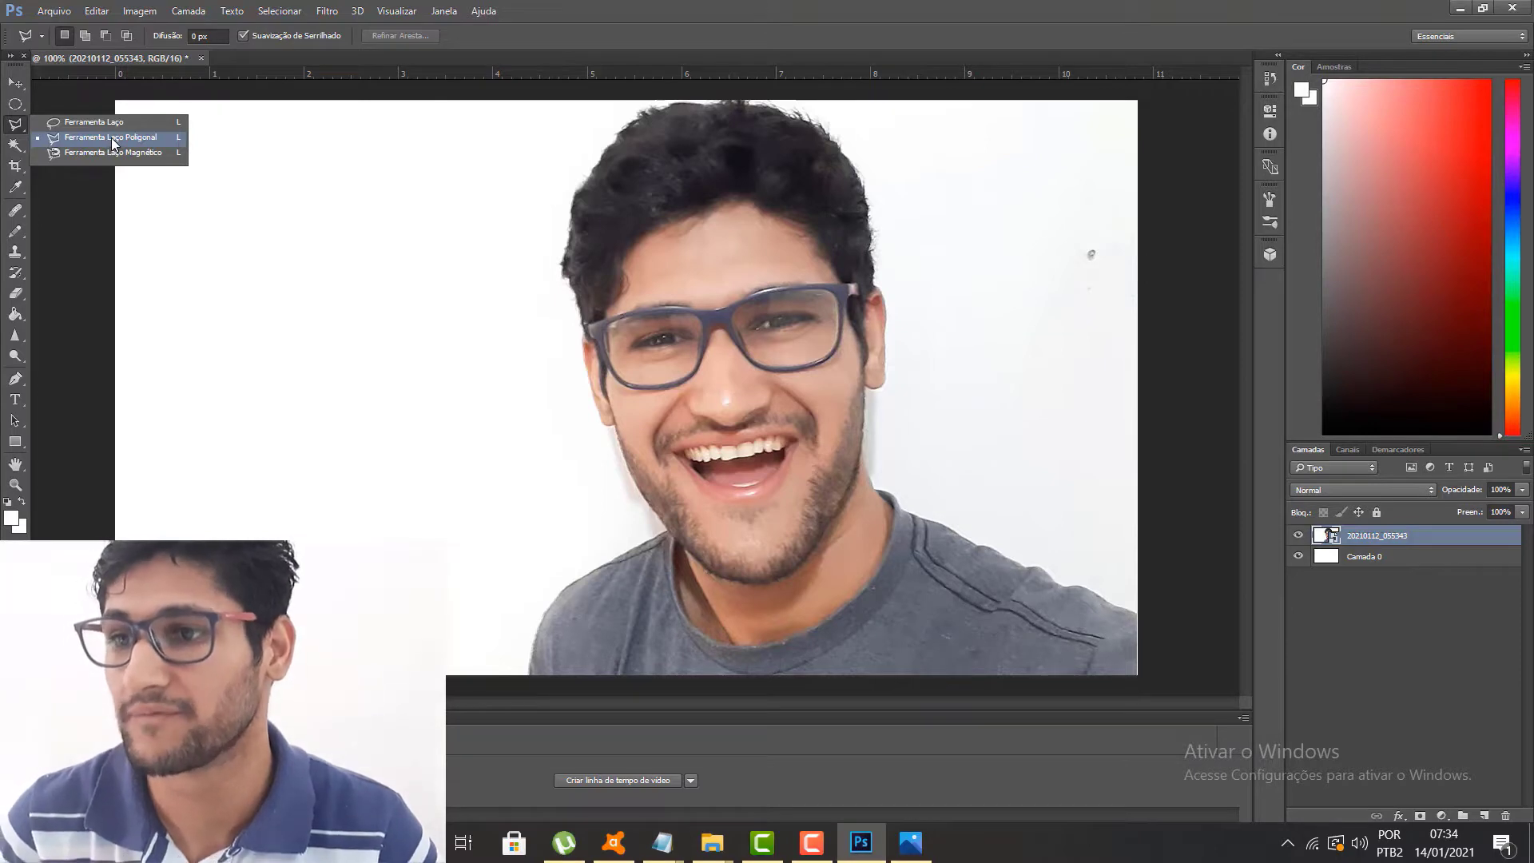
click(69, 139)
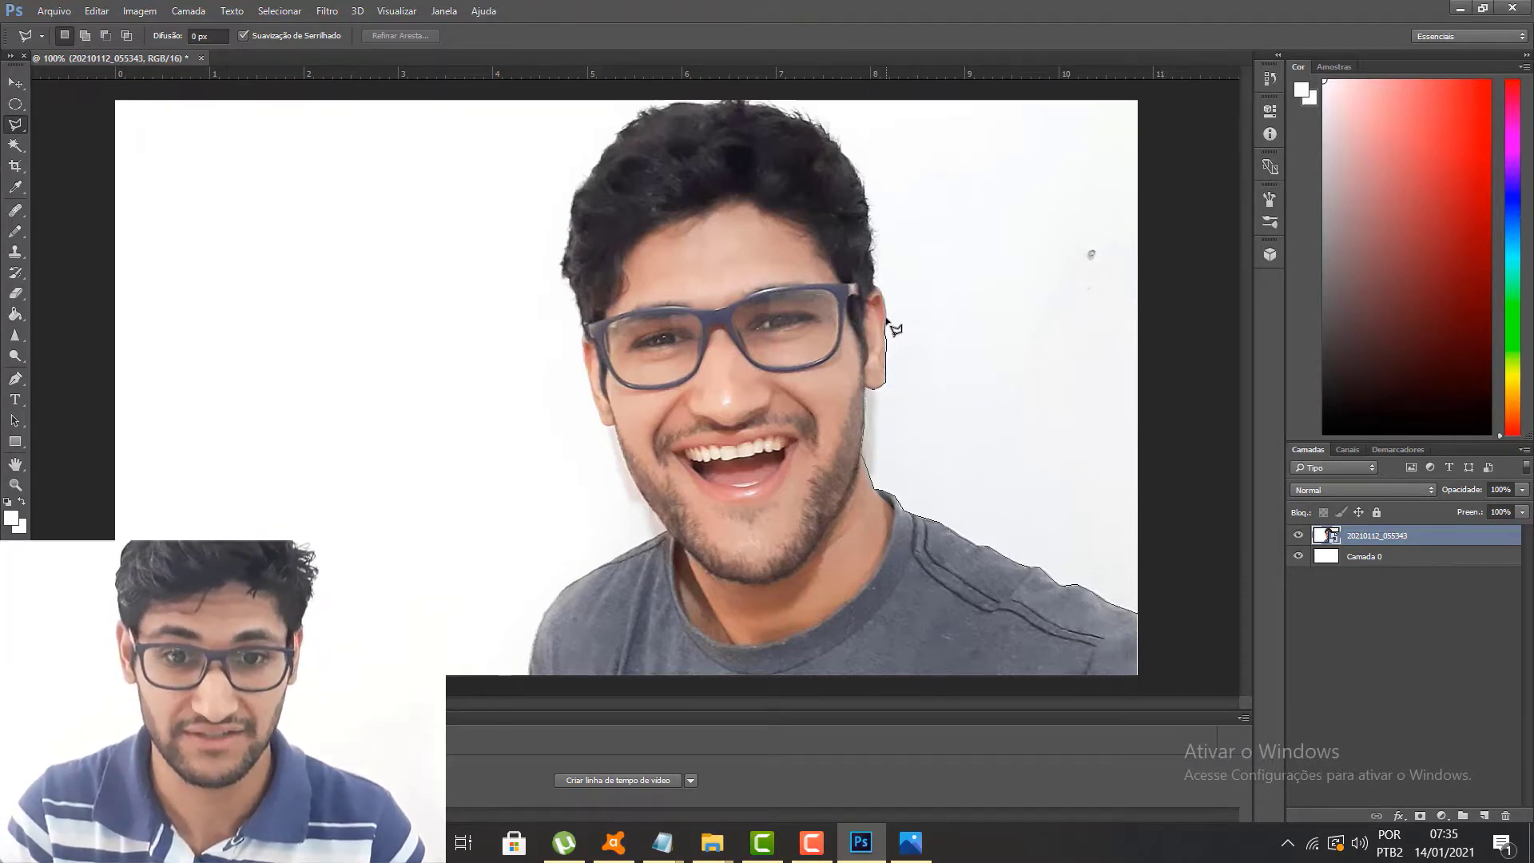
scroll(894, 327, up, 2)
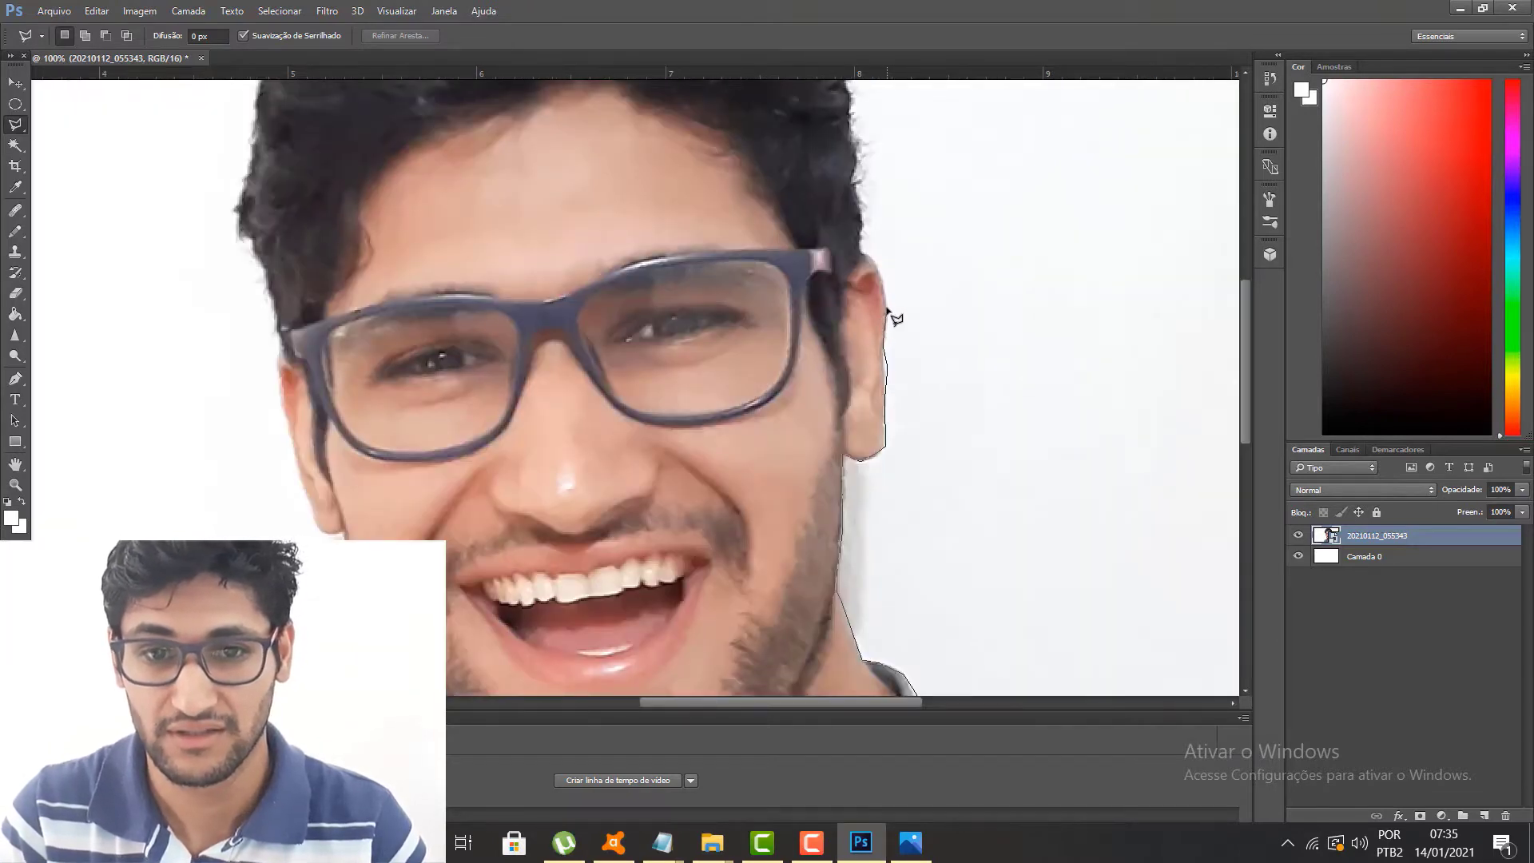
click(864, 253)
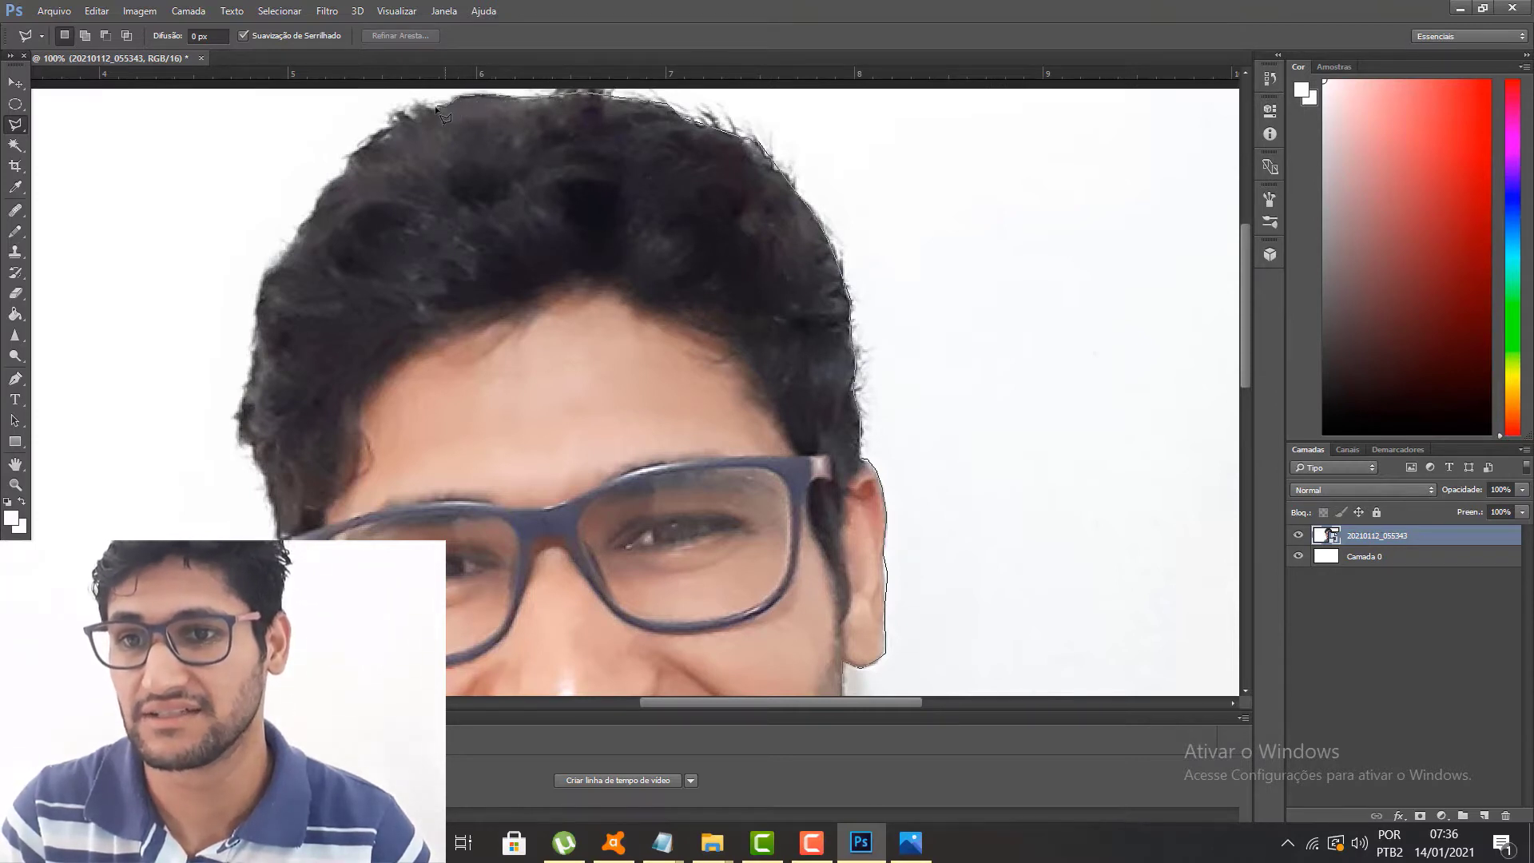
click(395, 122)
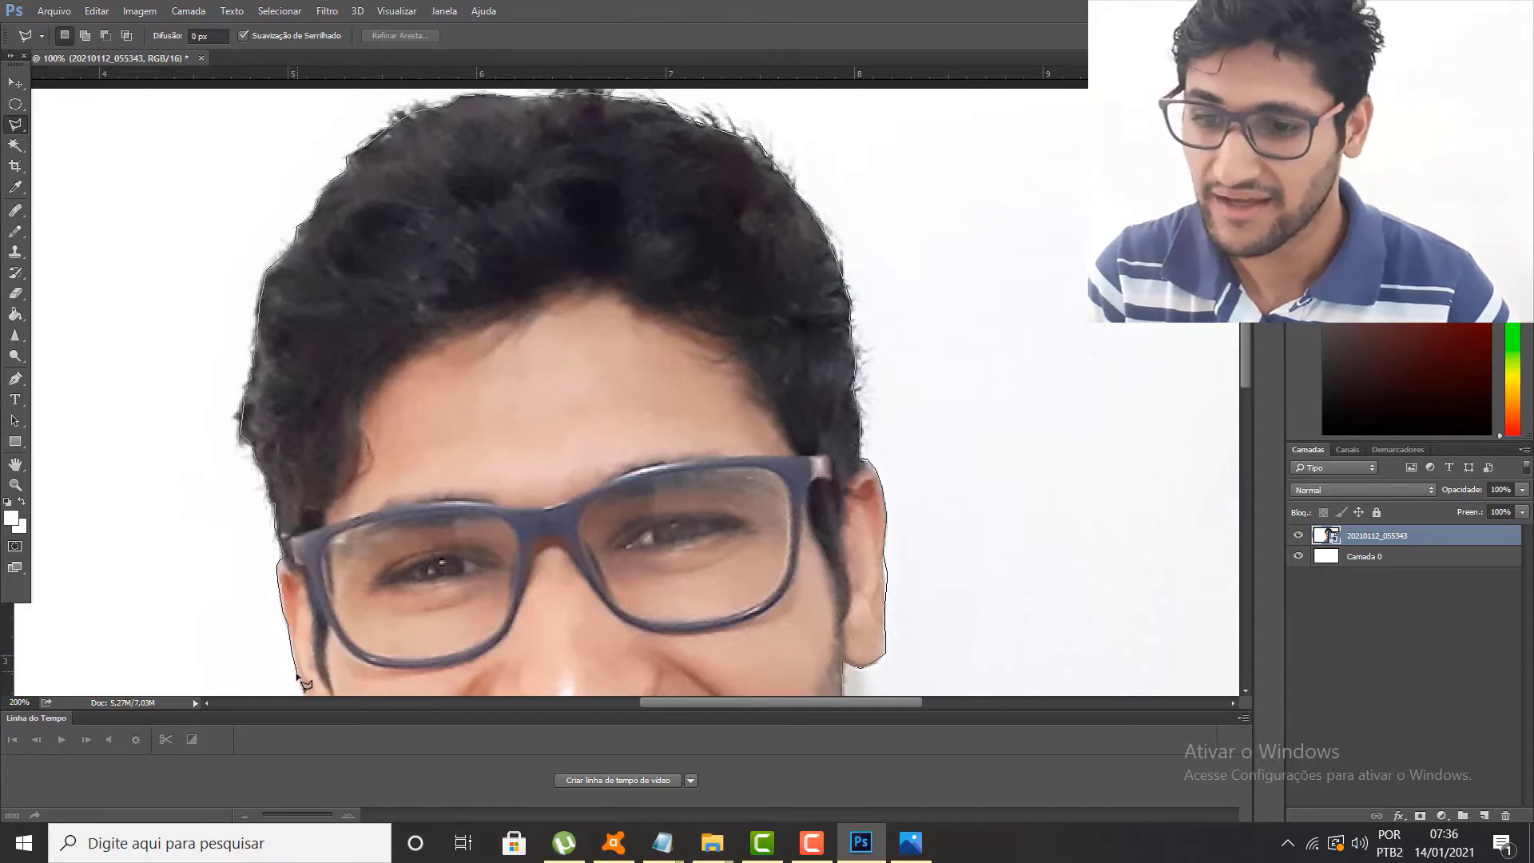
Continue the lasso outline down the other ear, jaw and shoulder, and close it around the photo's lower edge.
scroll(305, 685, down, 2)
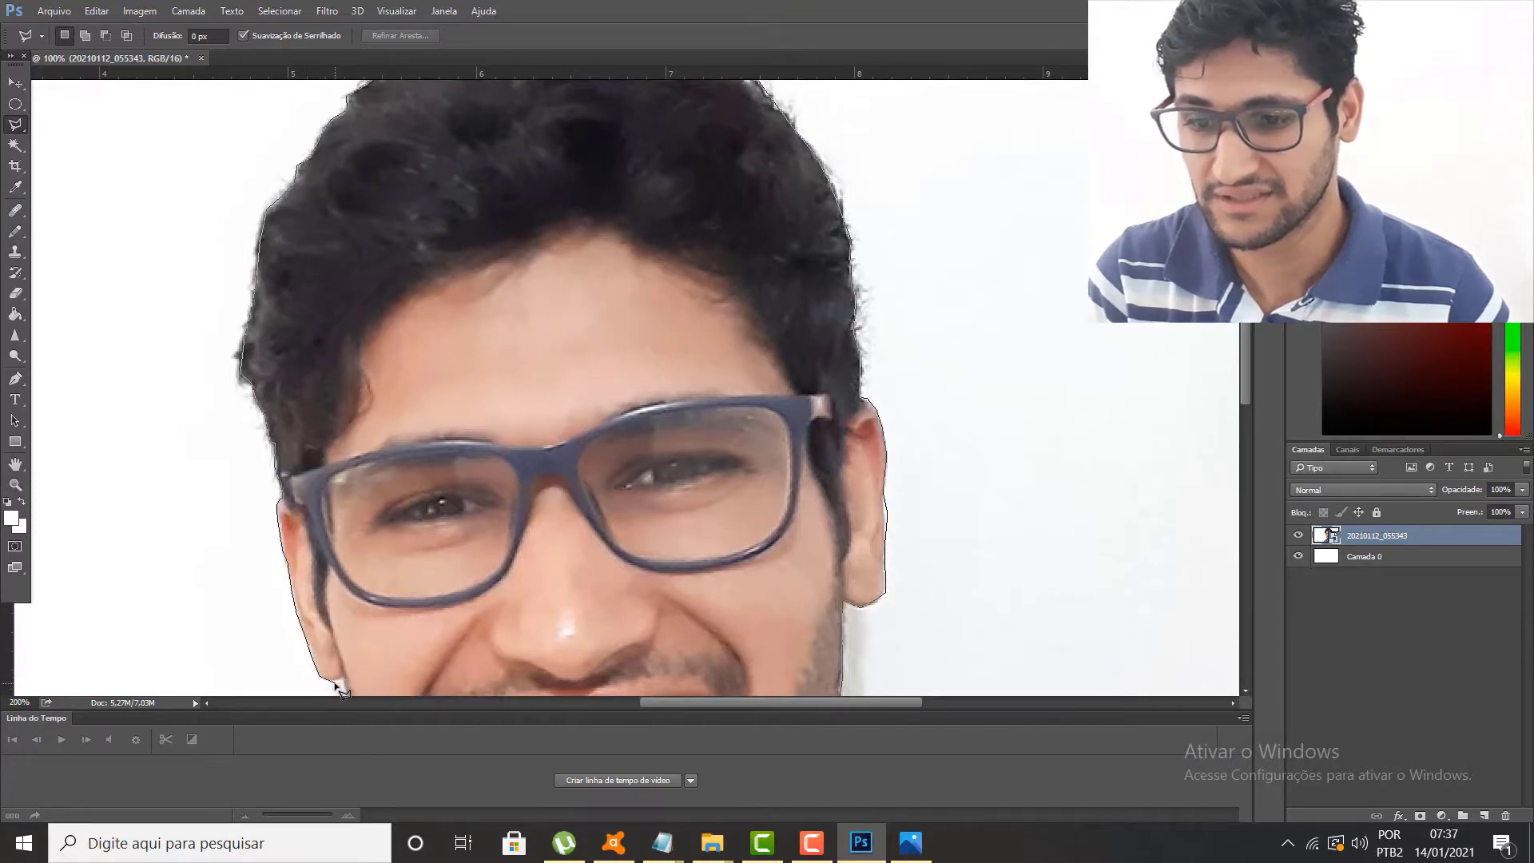
scroll(343, 695, down, 3)
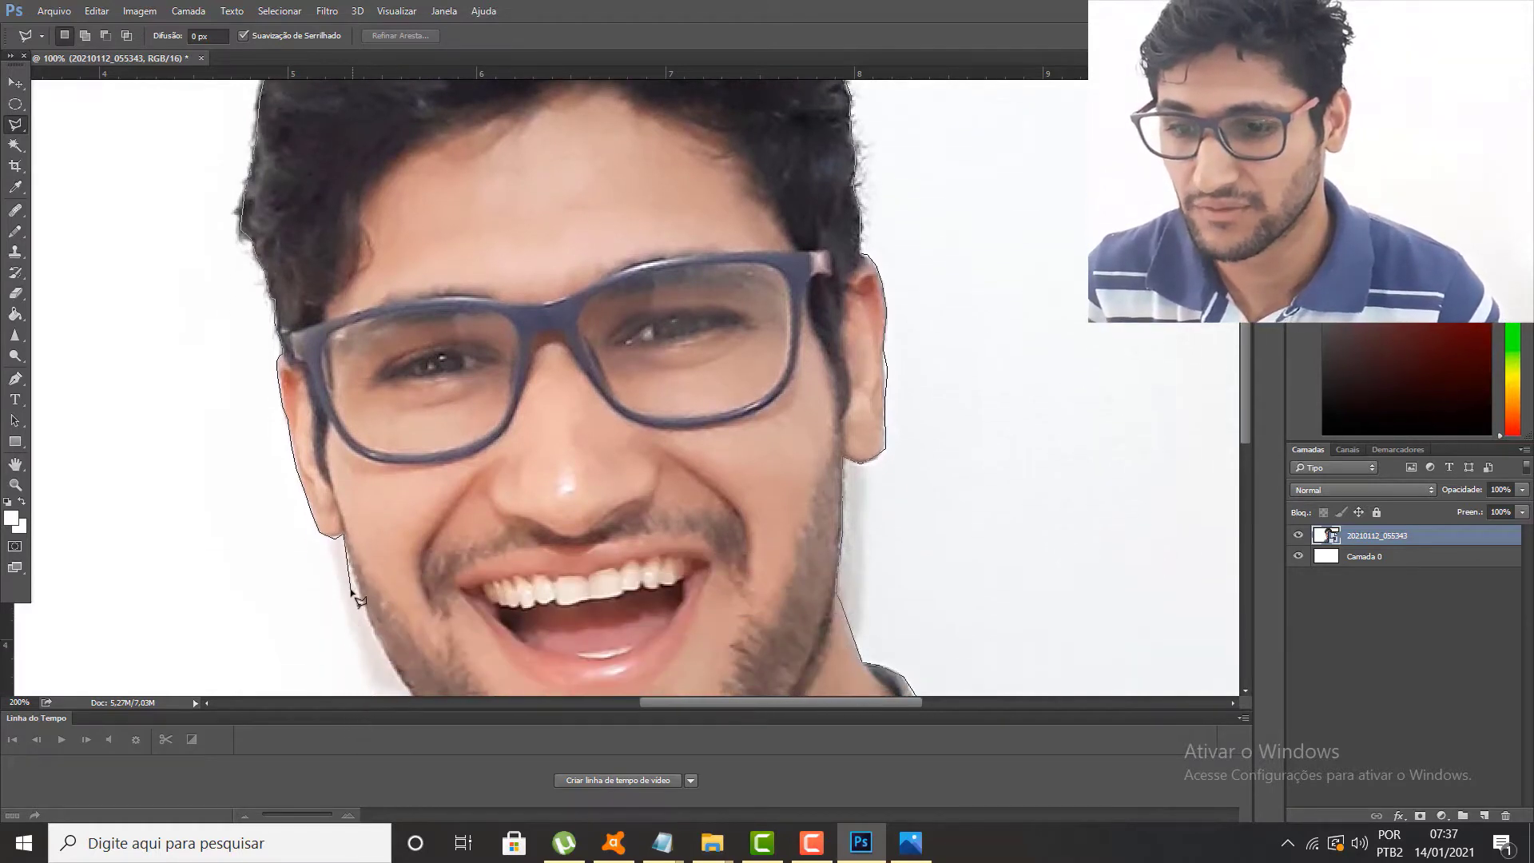
click(357, 592)
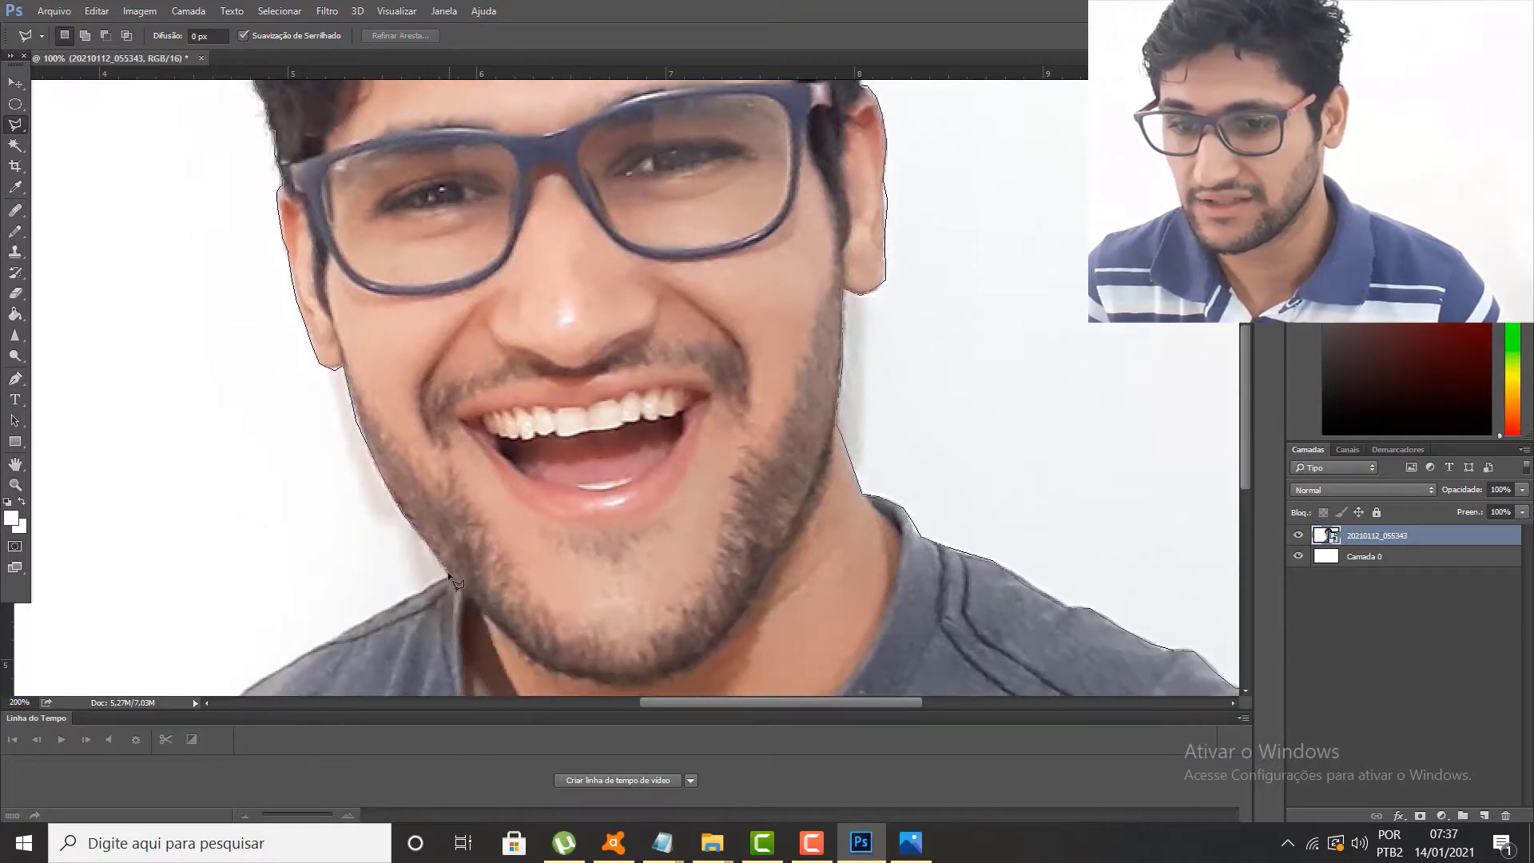
click(448, 577)
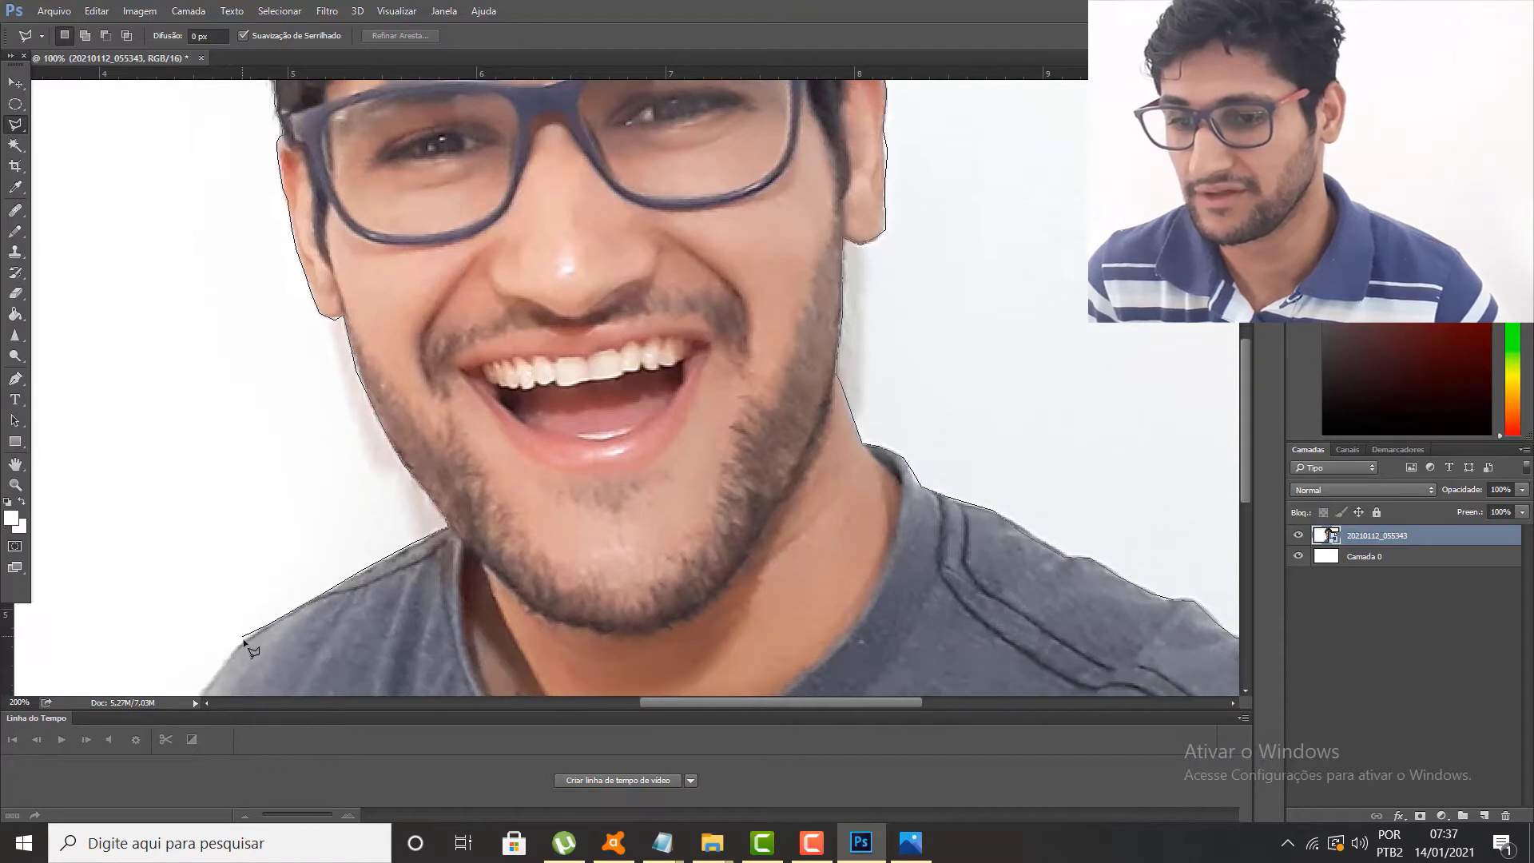
click(206, 687)
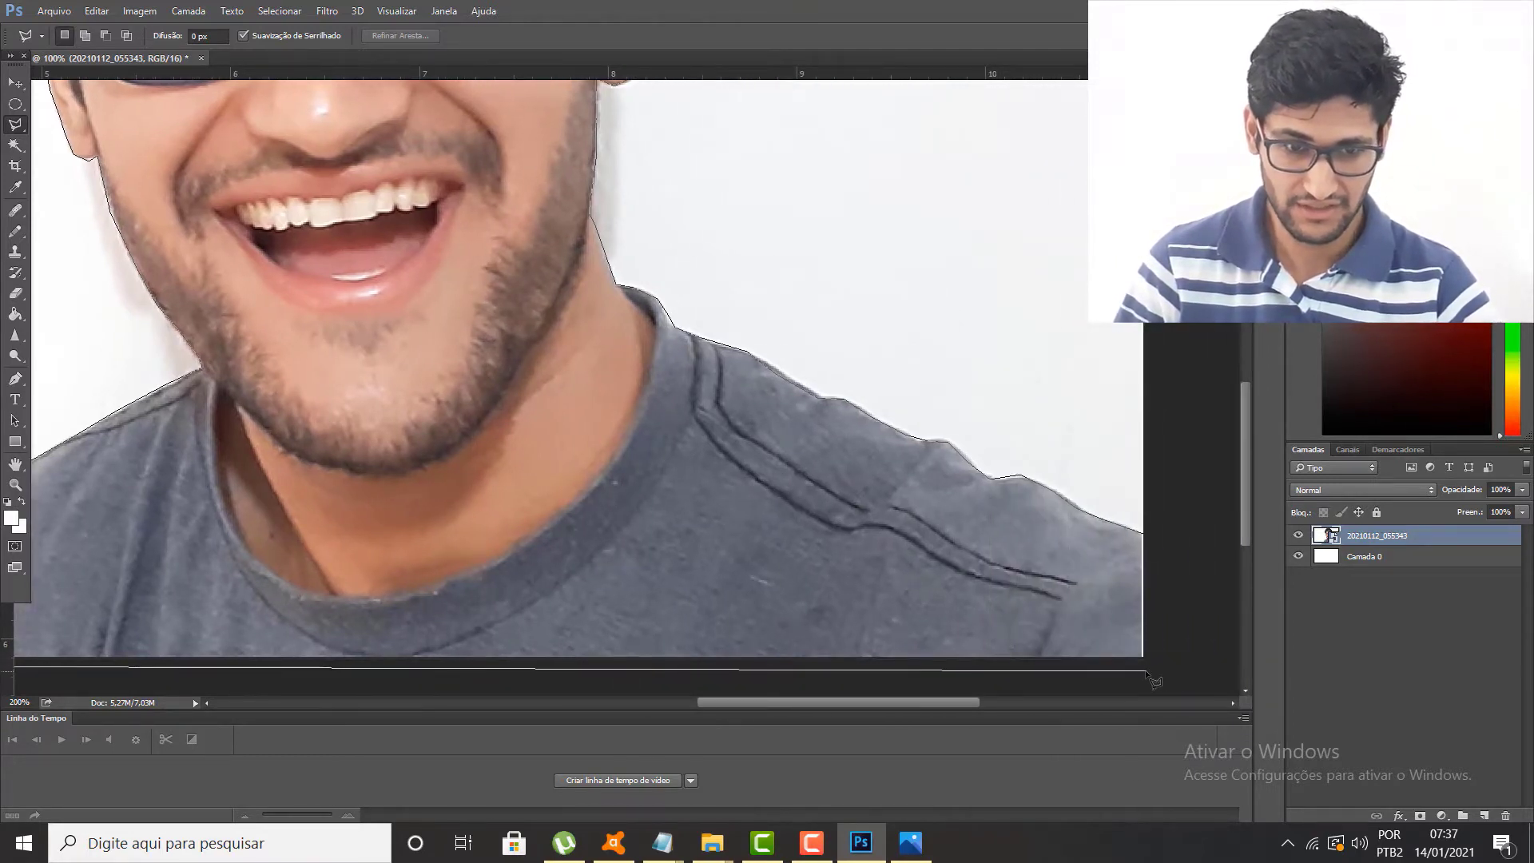
click(1147, 671)
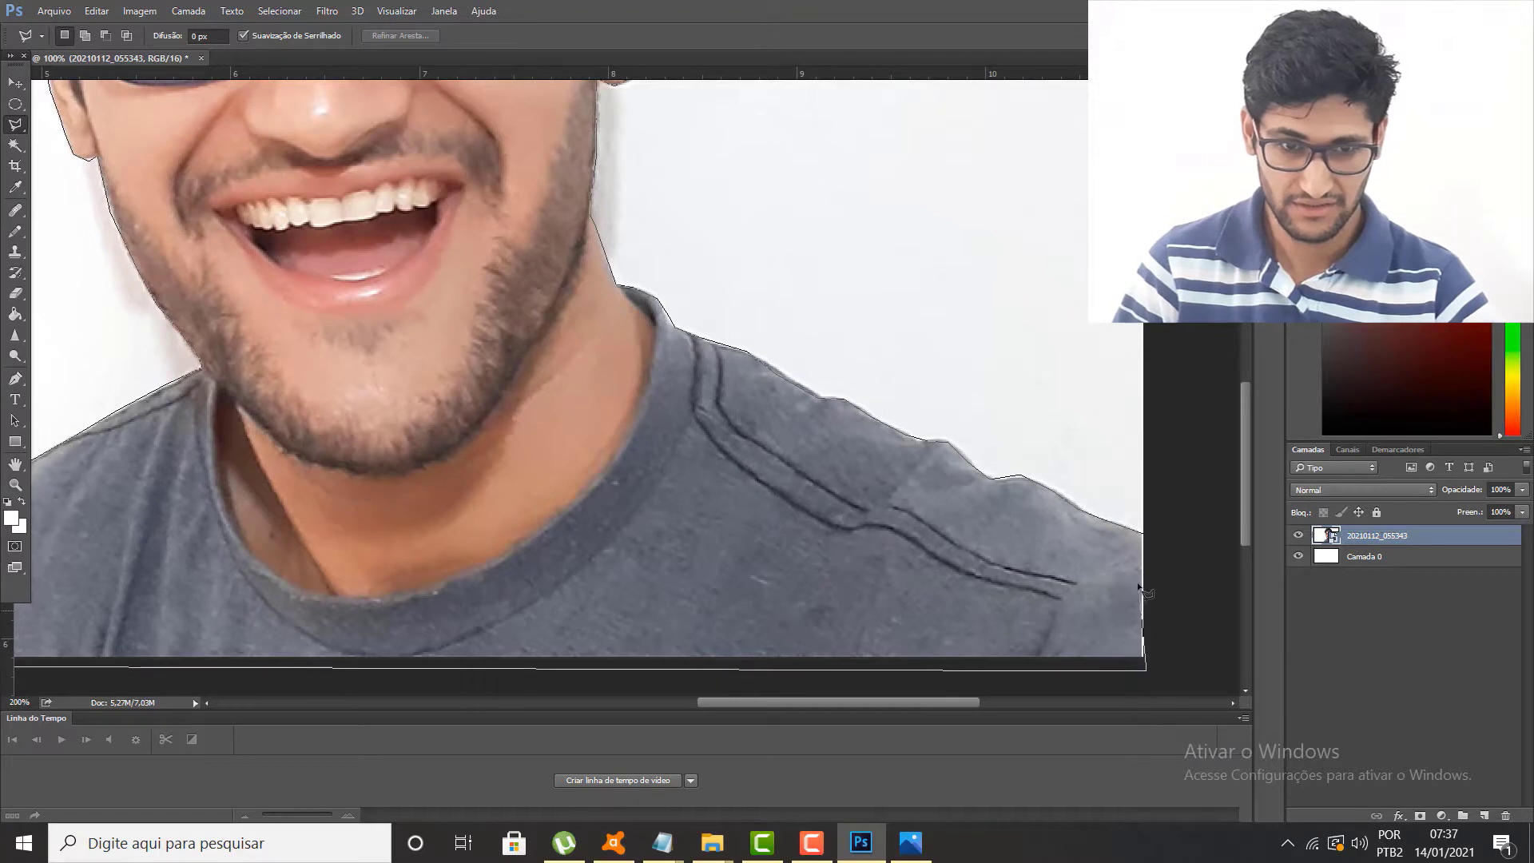
click(1150, 542)
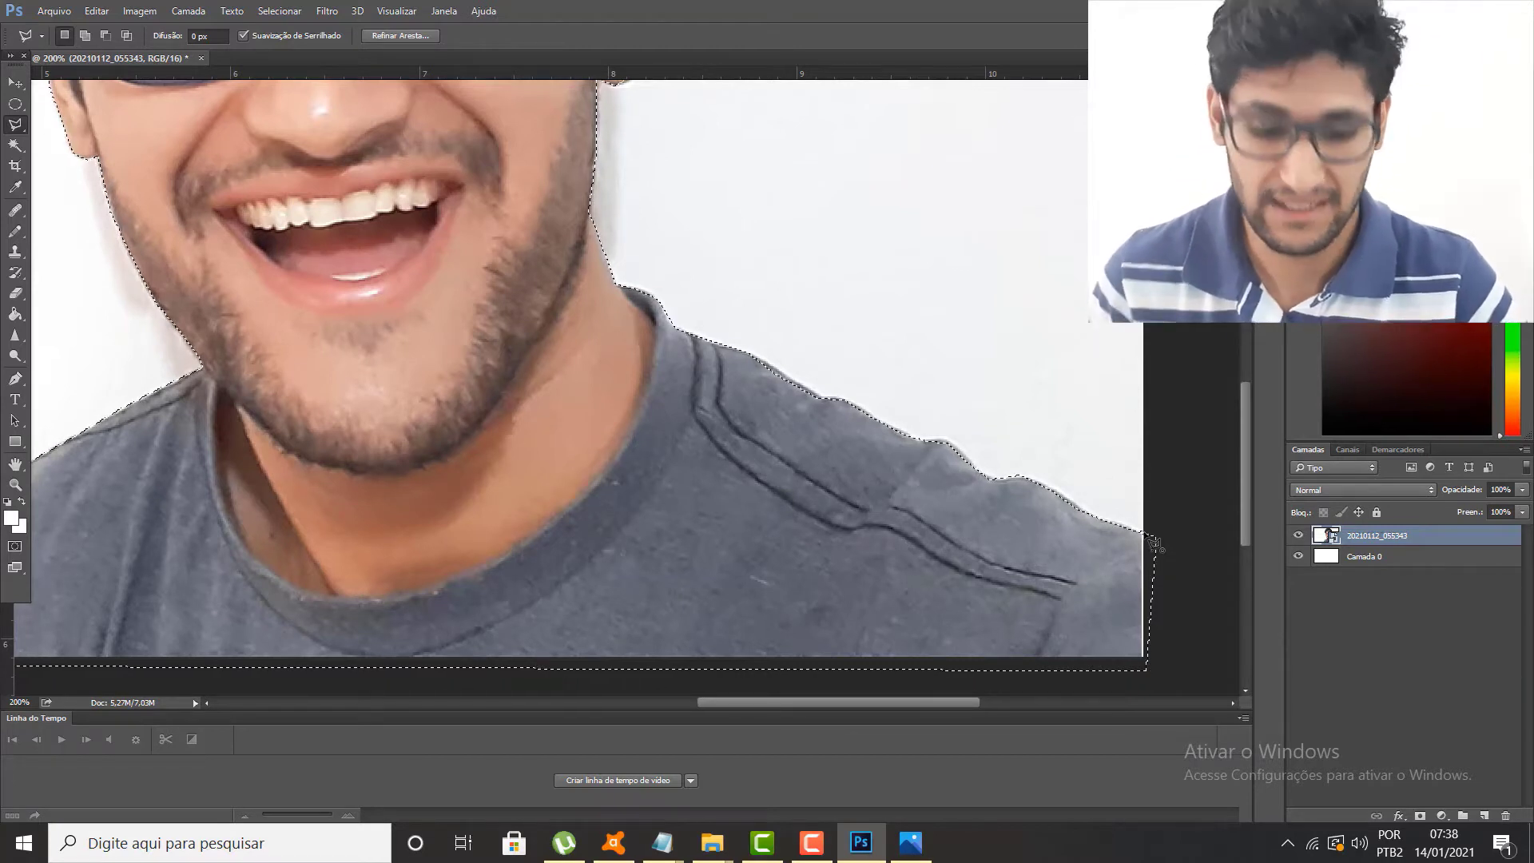
Copy the selected person to a new layer and hide the original photo layer.
key(ctrl+j)
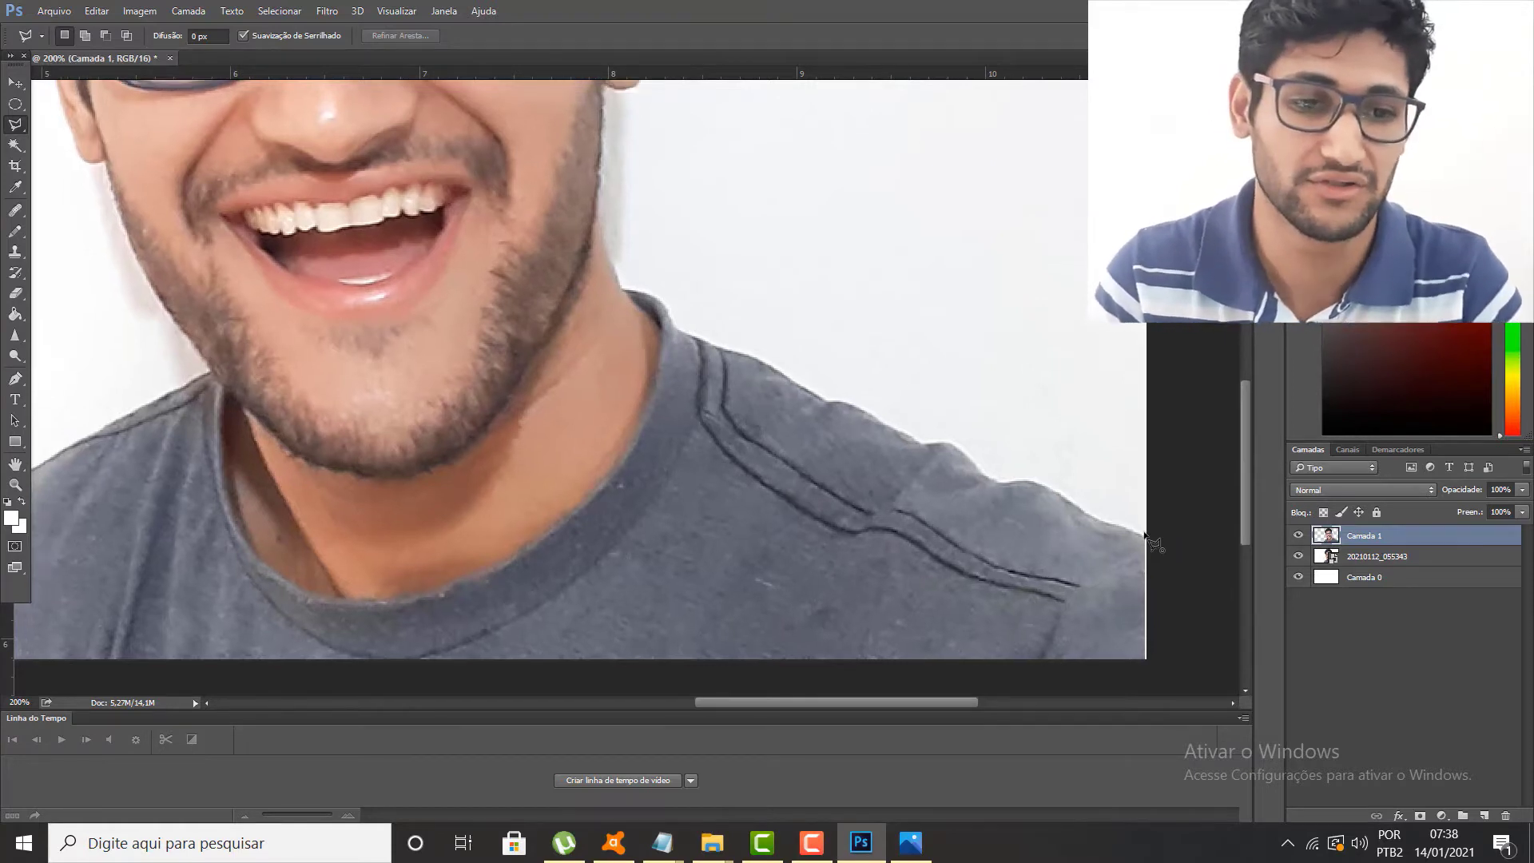
key(ctrl+minus)
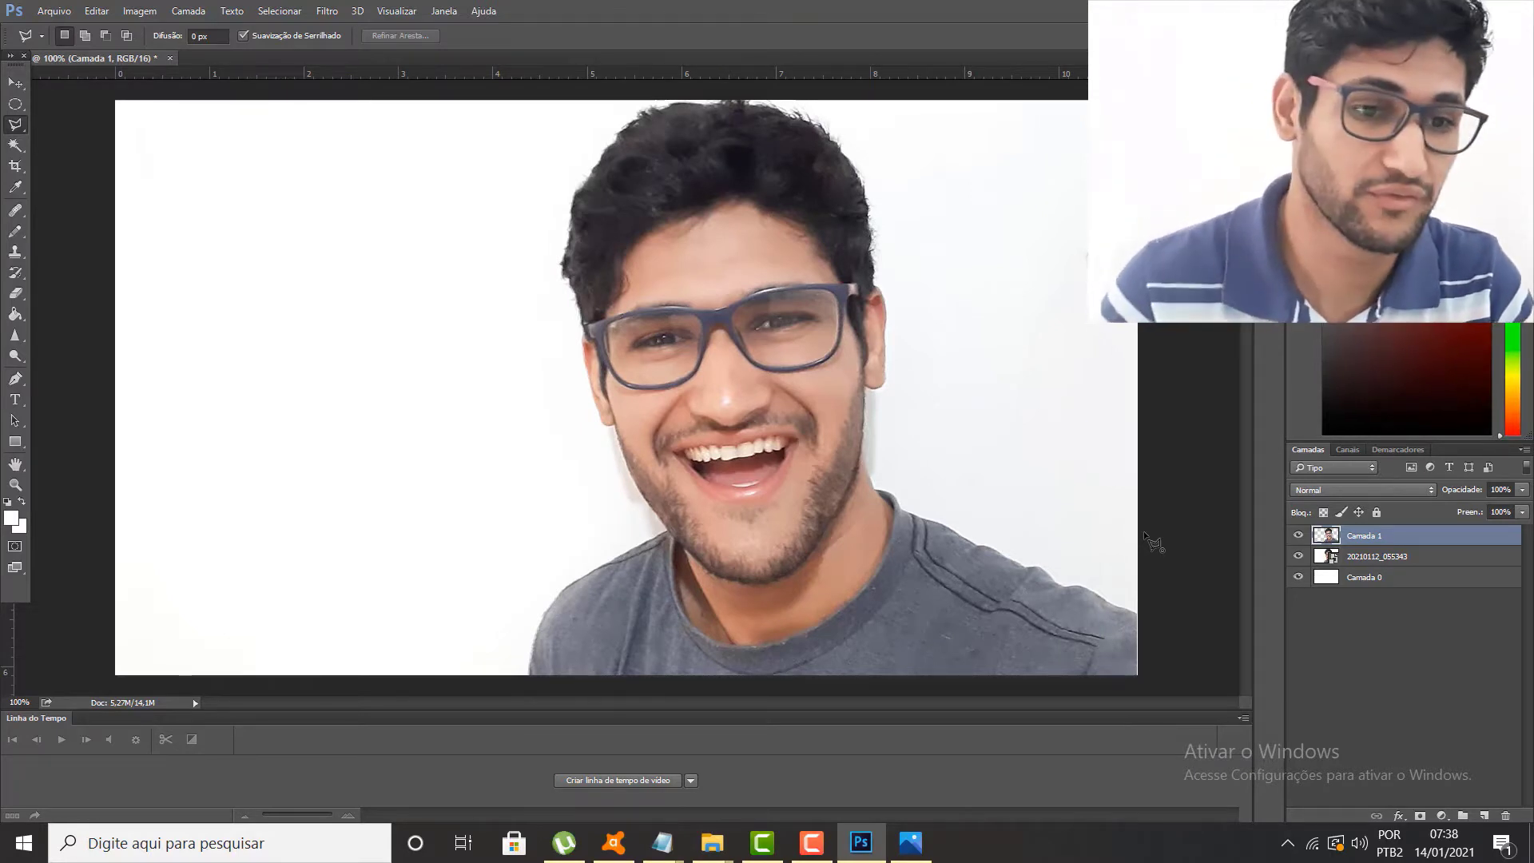
click(1297, 557)
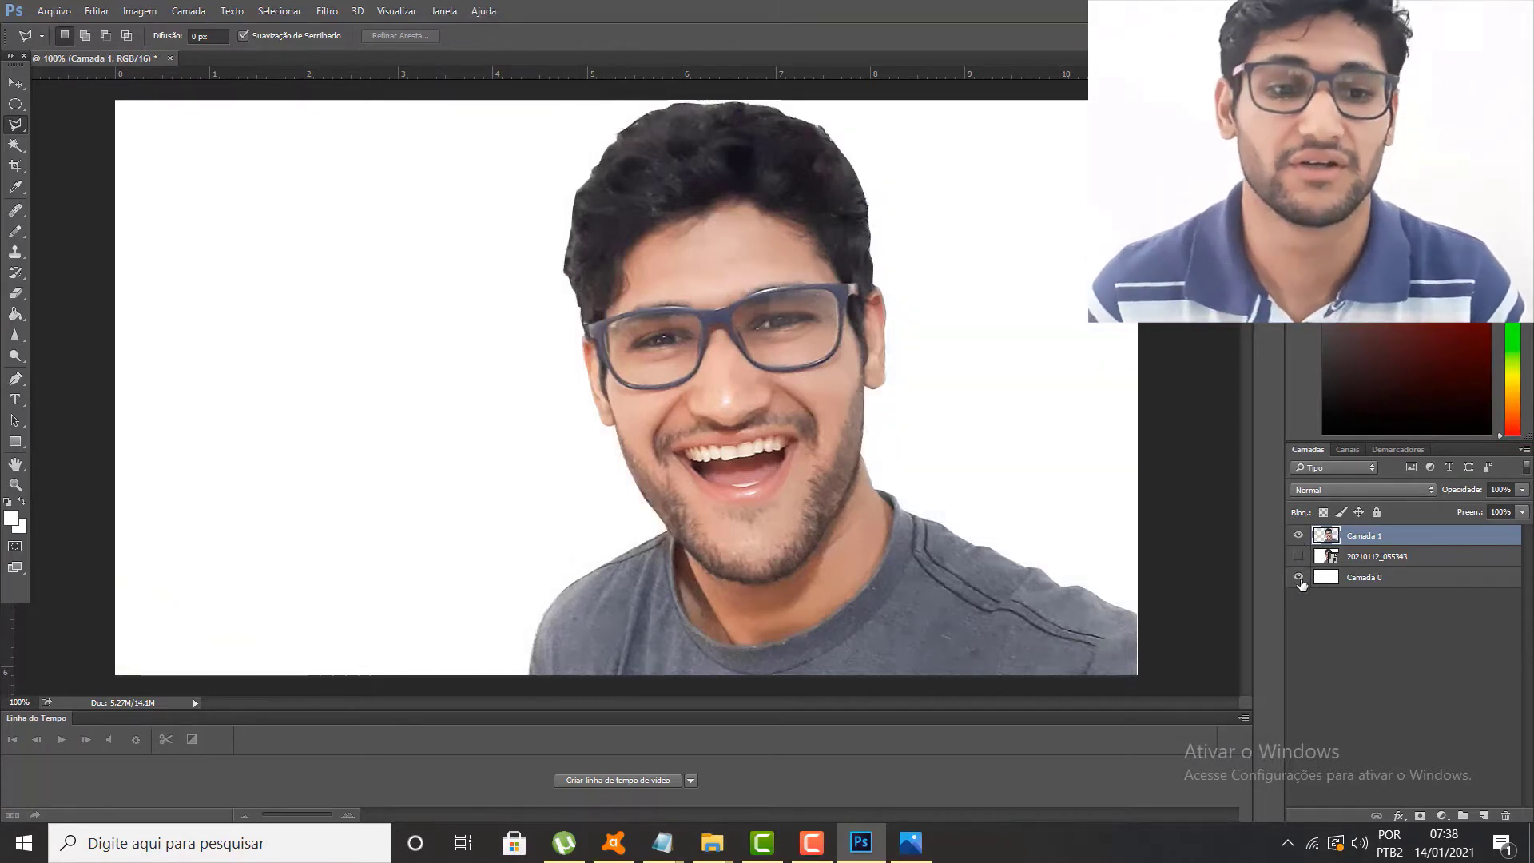
Hide the white layer Camada 0 and delete it.
click(1298, 576)
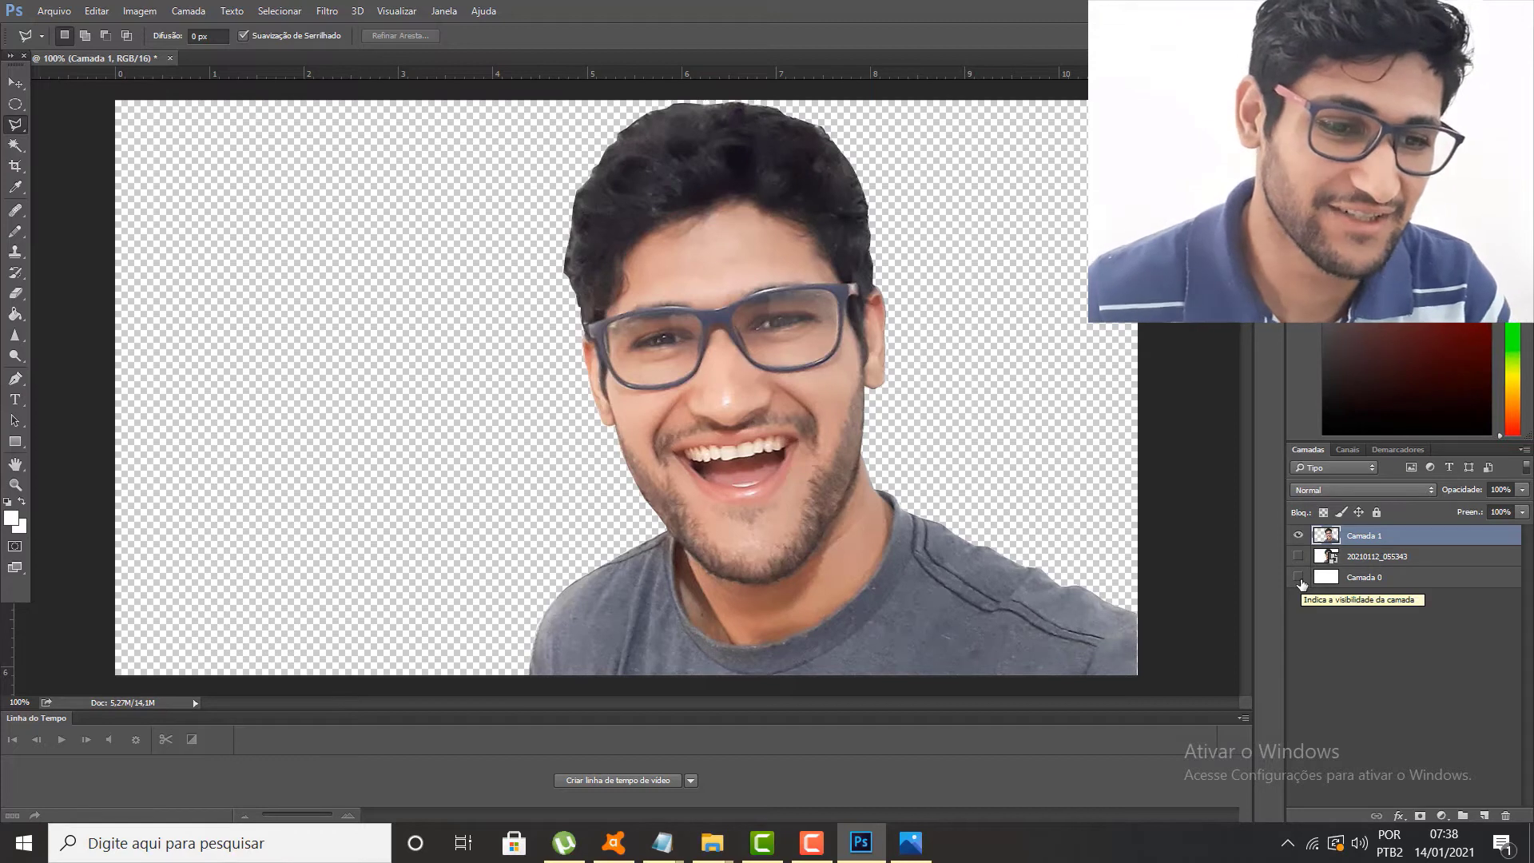
click(1369, 577)
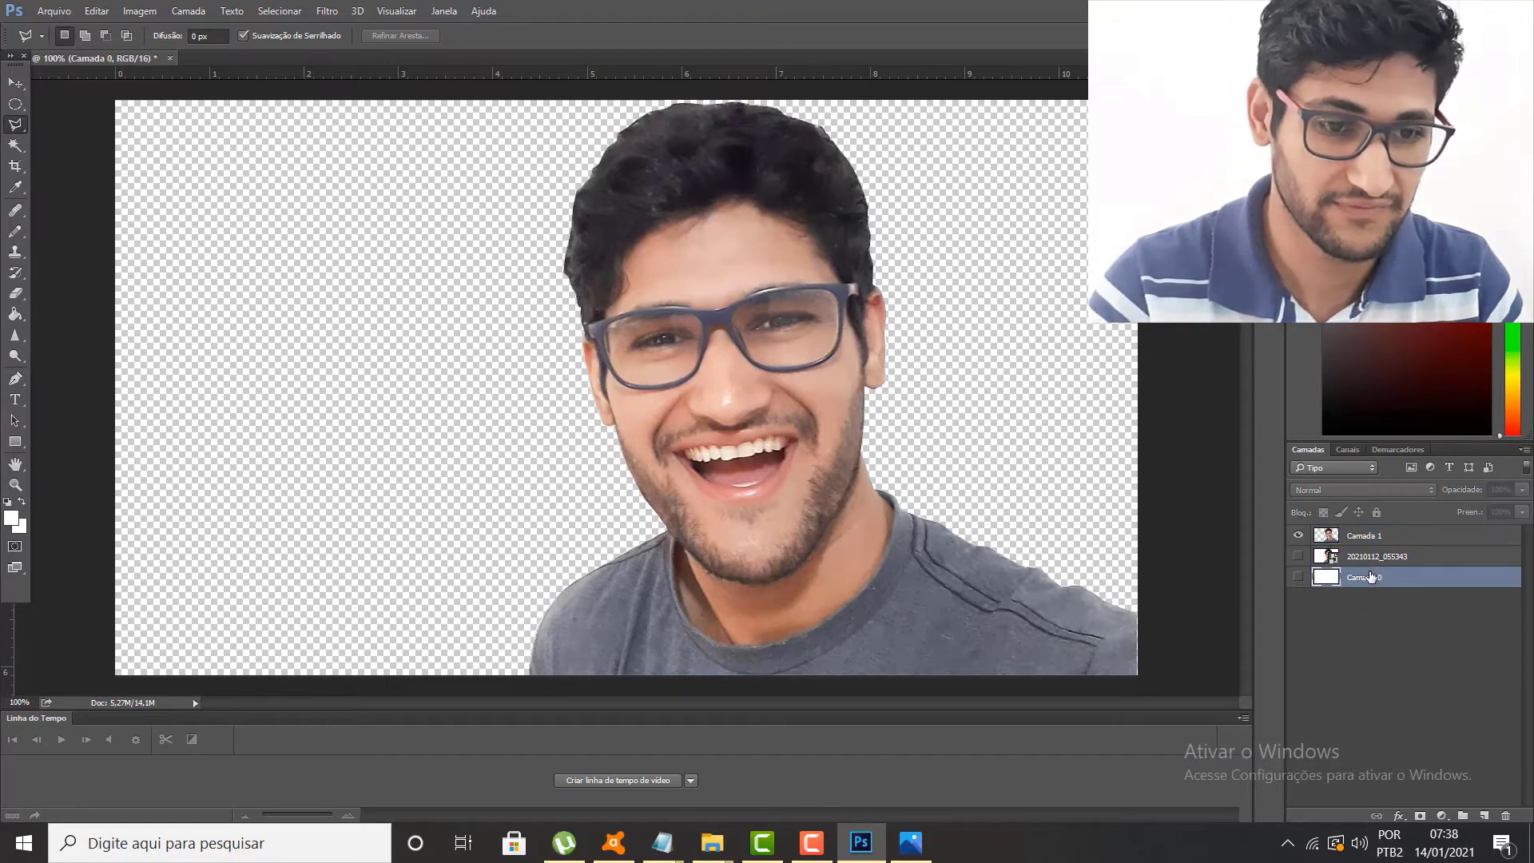
key(Delete)
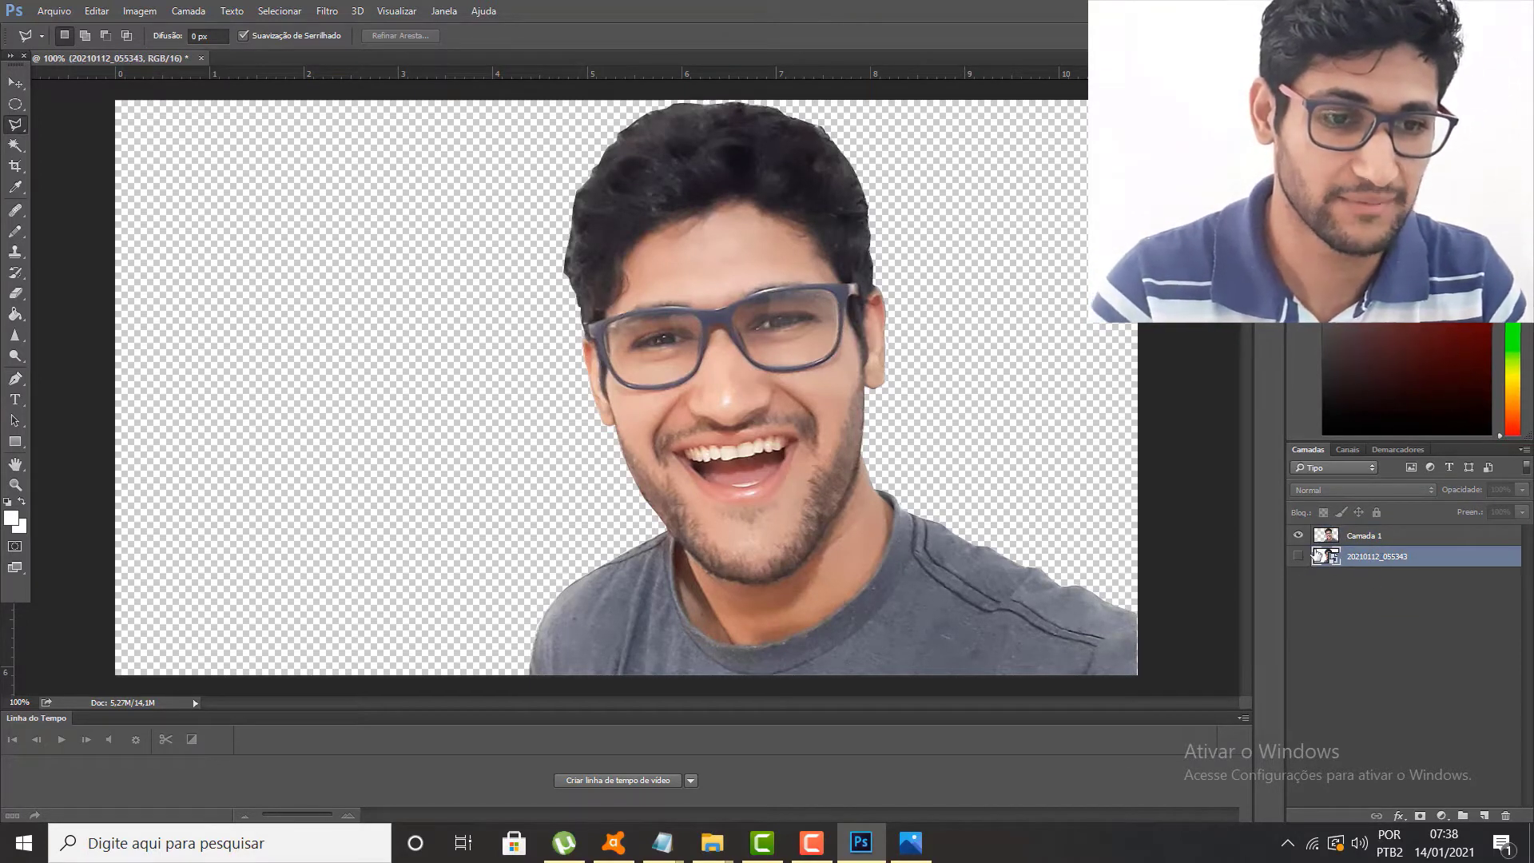
Add an empty layer above the cutout layer Camada 1 and make Camada 1 active again.
click(1350, 538)
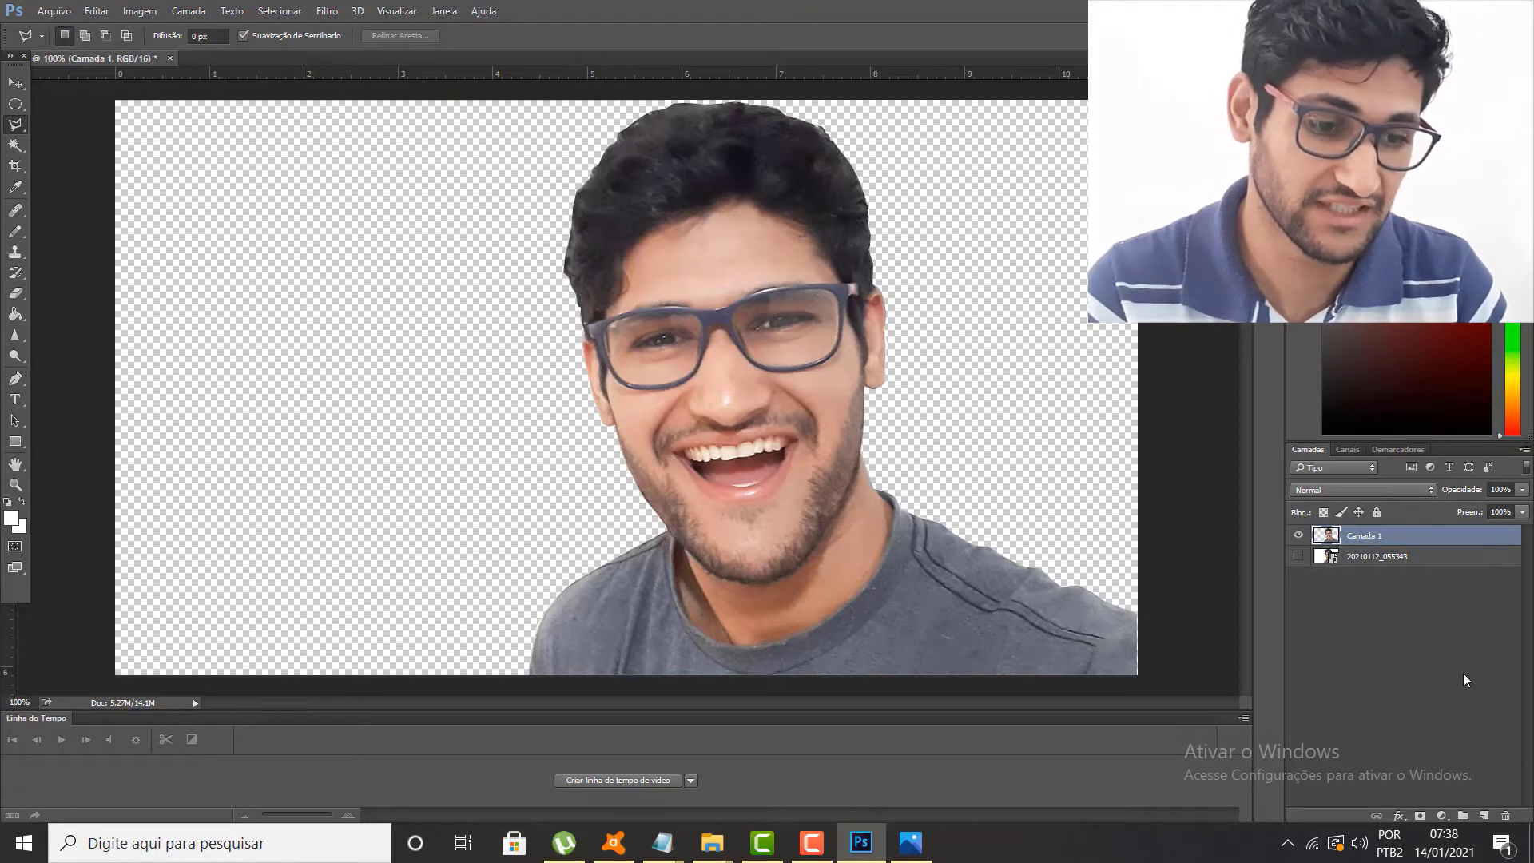
click(1482, 816)
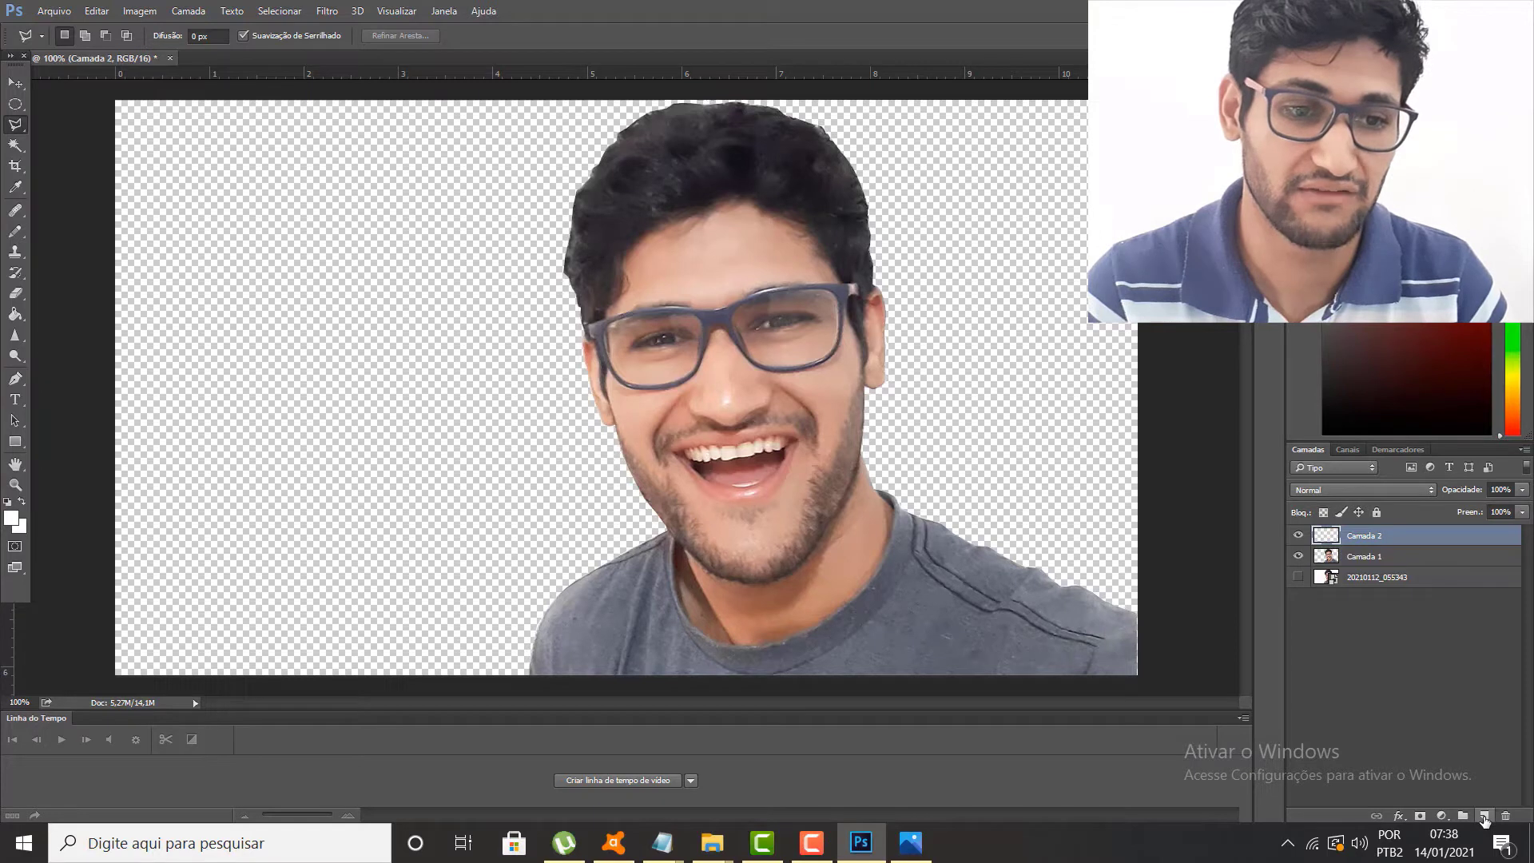
click(1355, 557)
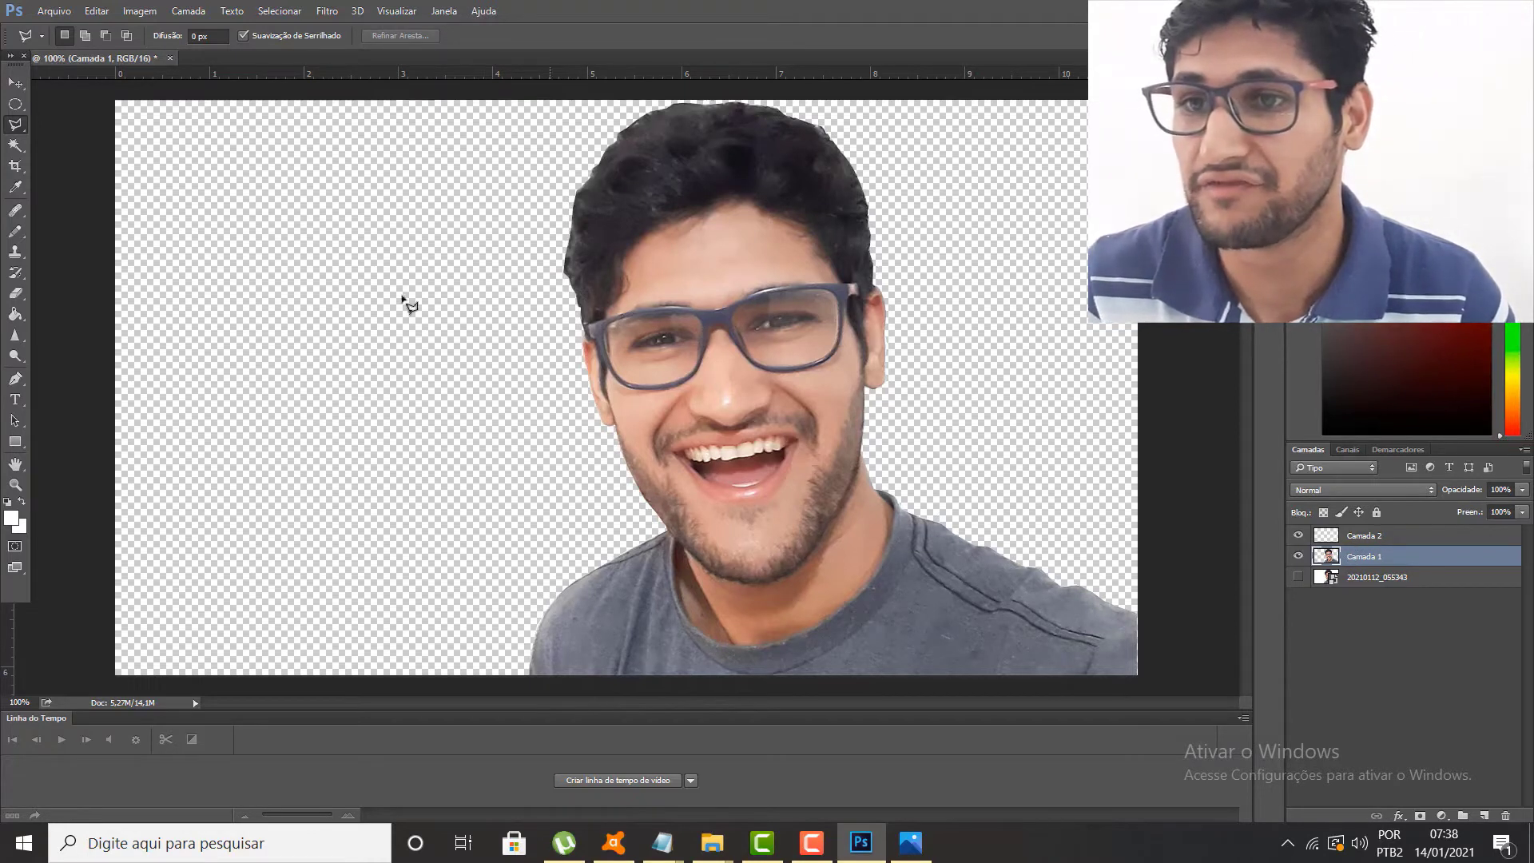
Try the High Pass filter (Alta Frequência) with a 9.0 pixel radius on Camada 1 and undo it.
click(327, 10)
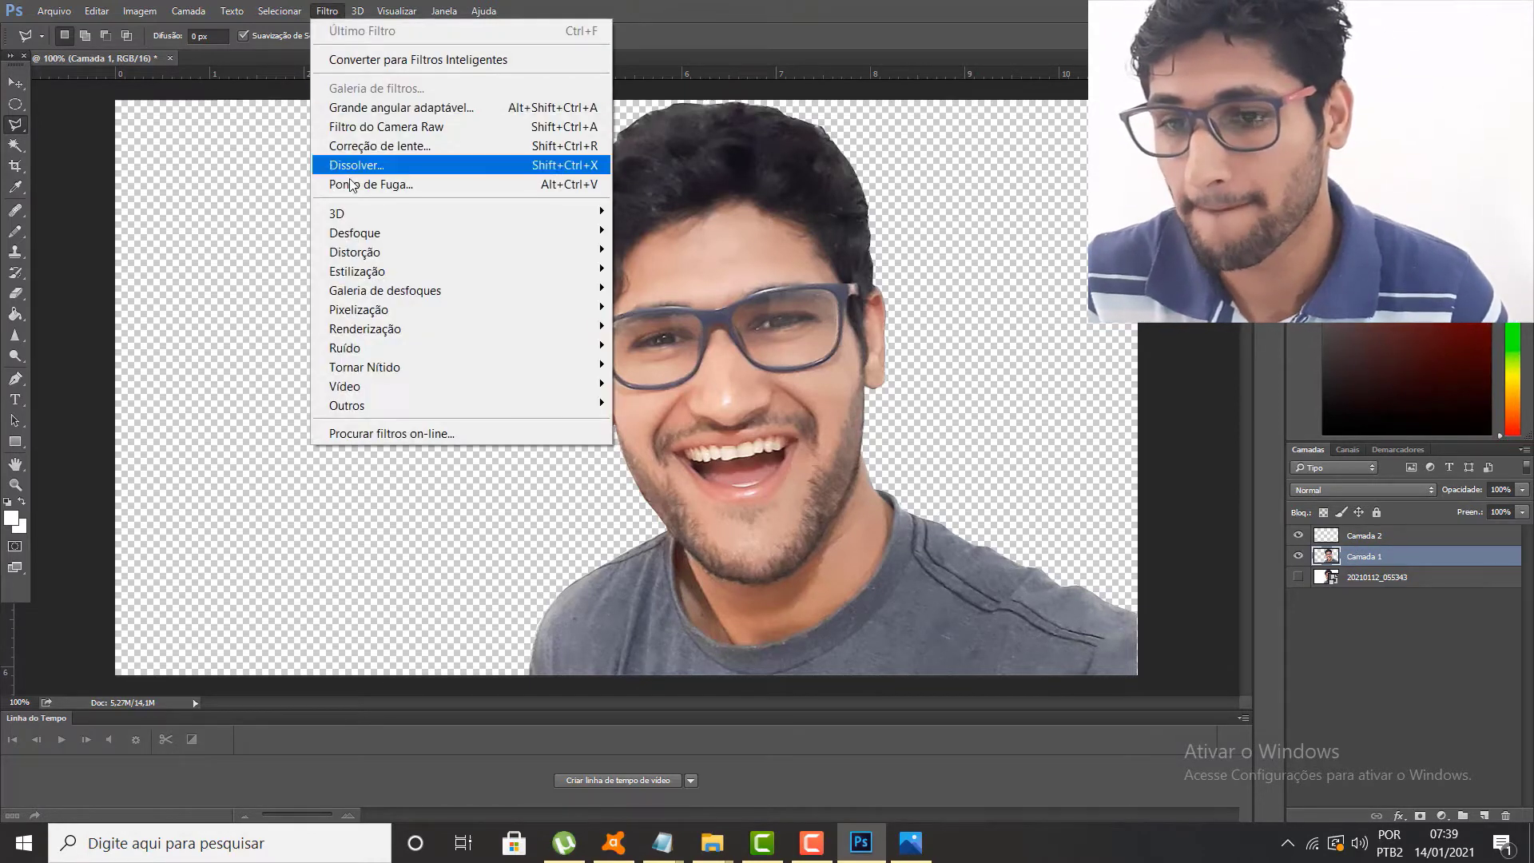
mouse_move(370, 411)
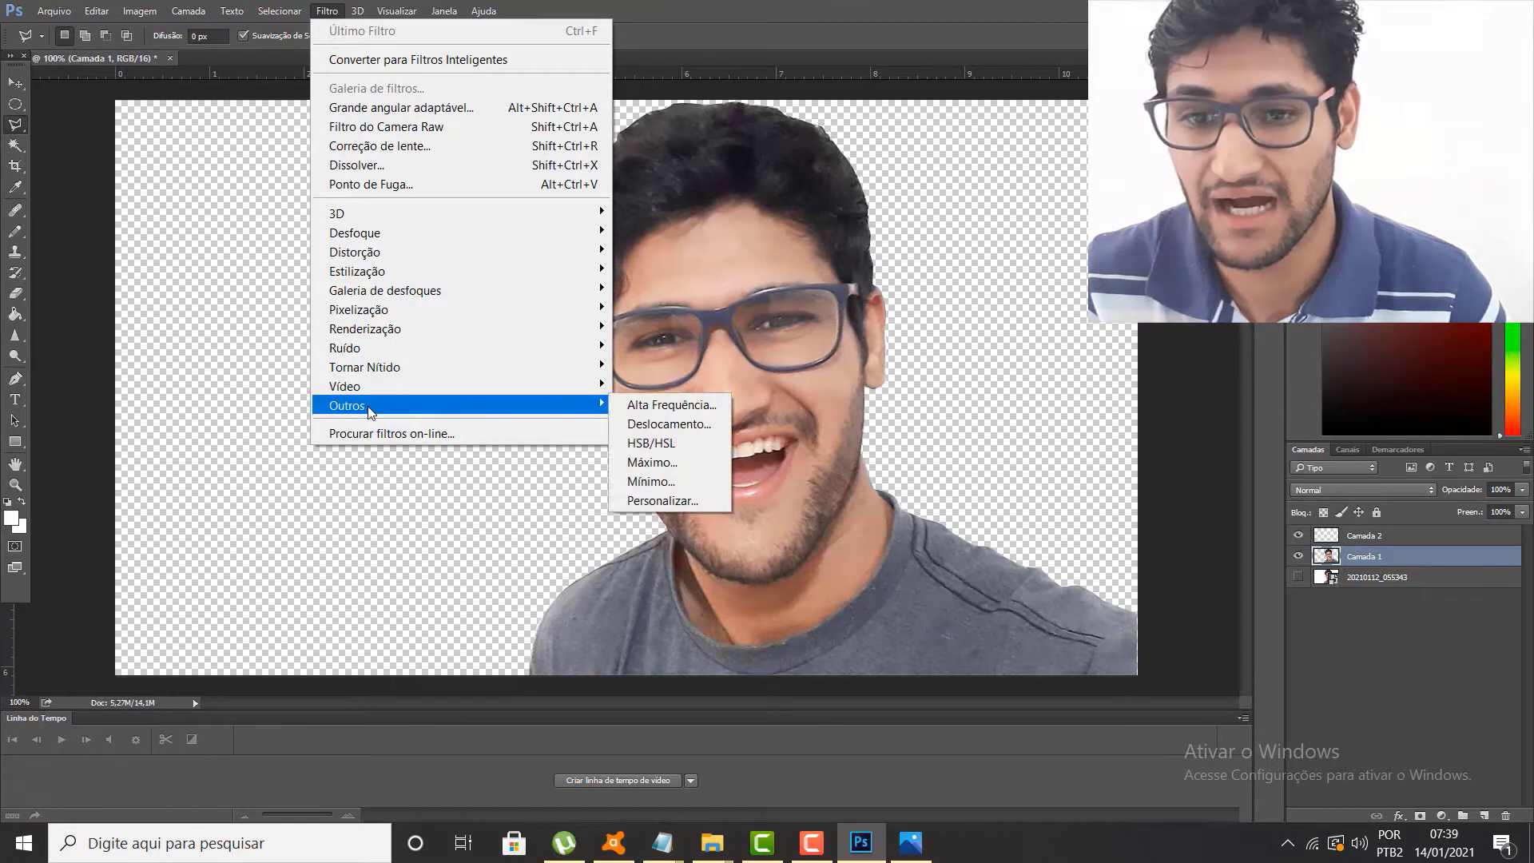
click(659, 406)
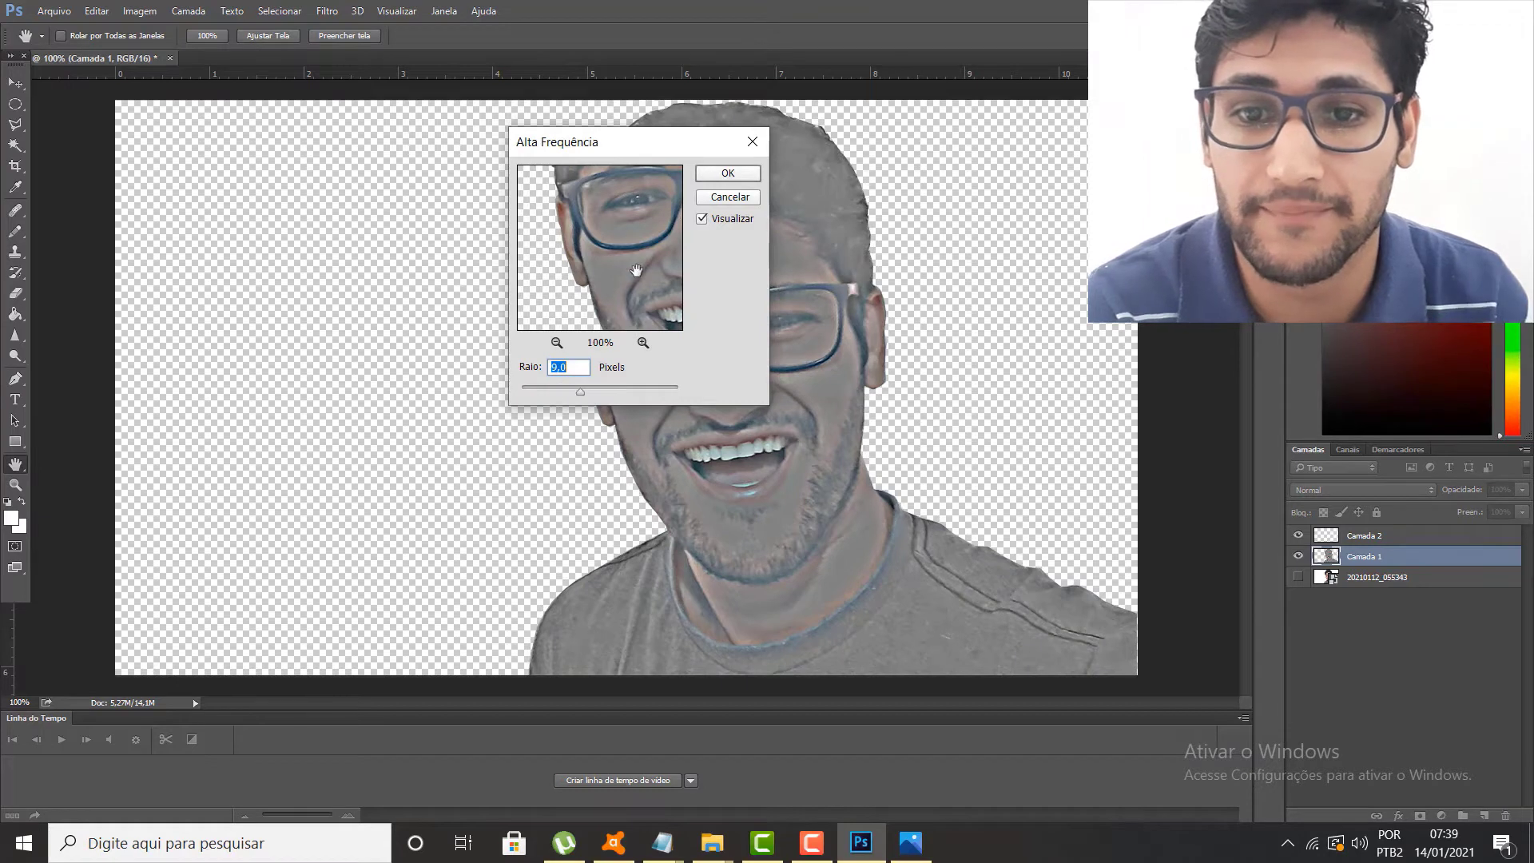
click(737, 172)
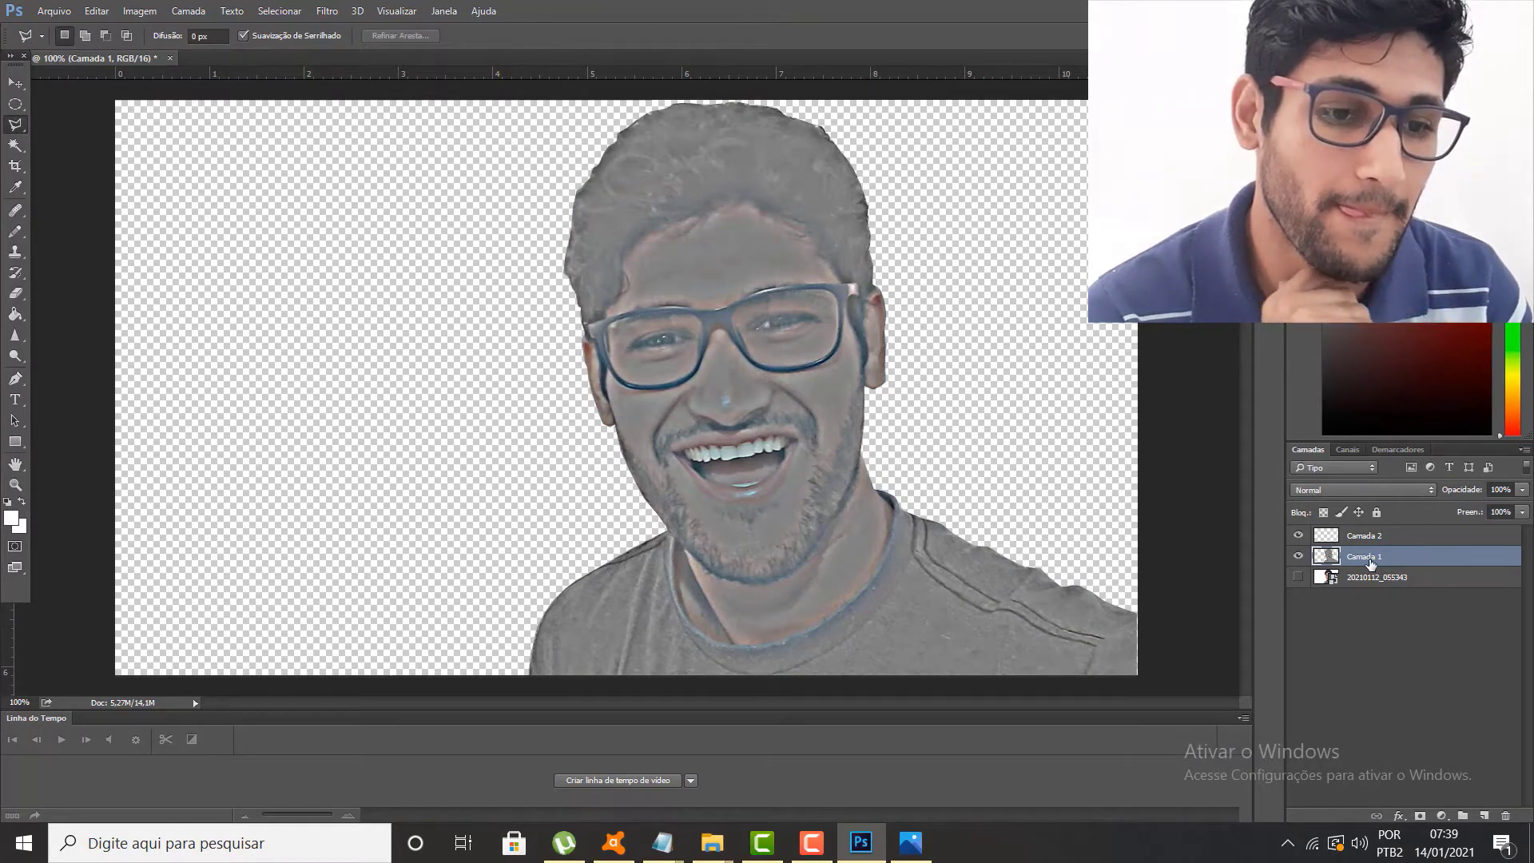
key(ctrl+z)
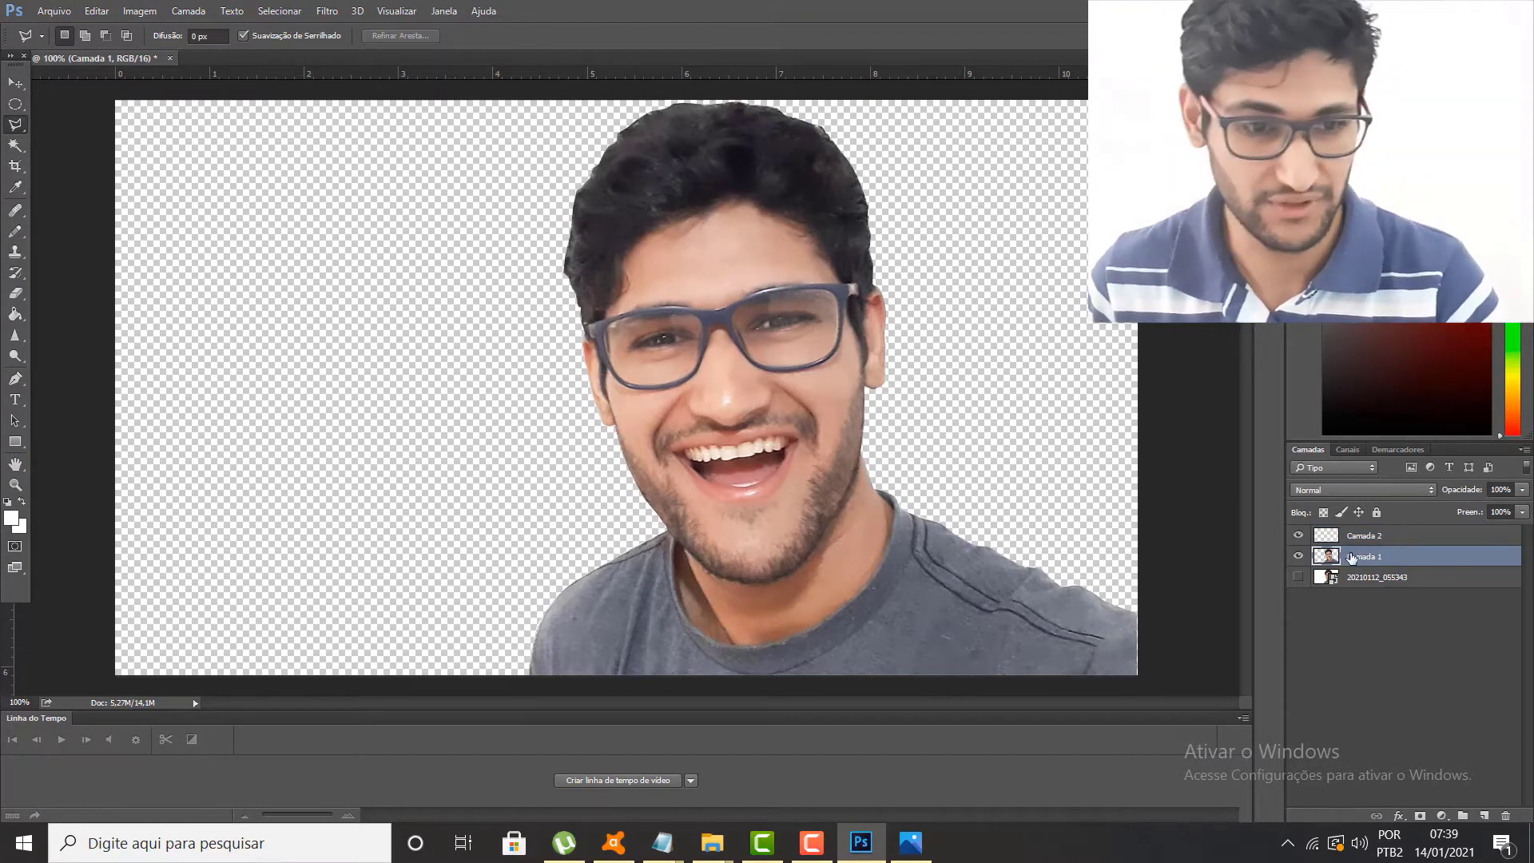
Duplicate the cutout layer Camada 1.
key(ctrl+j)
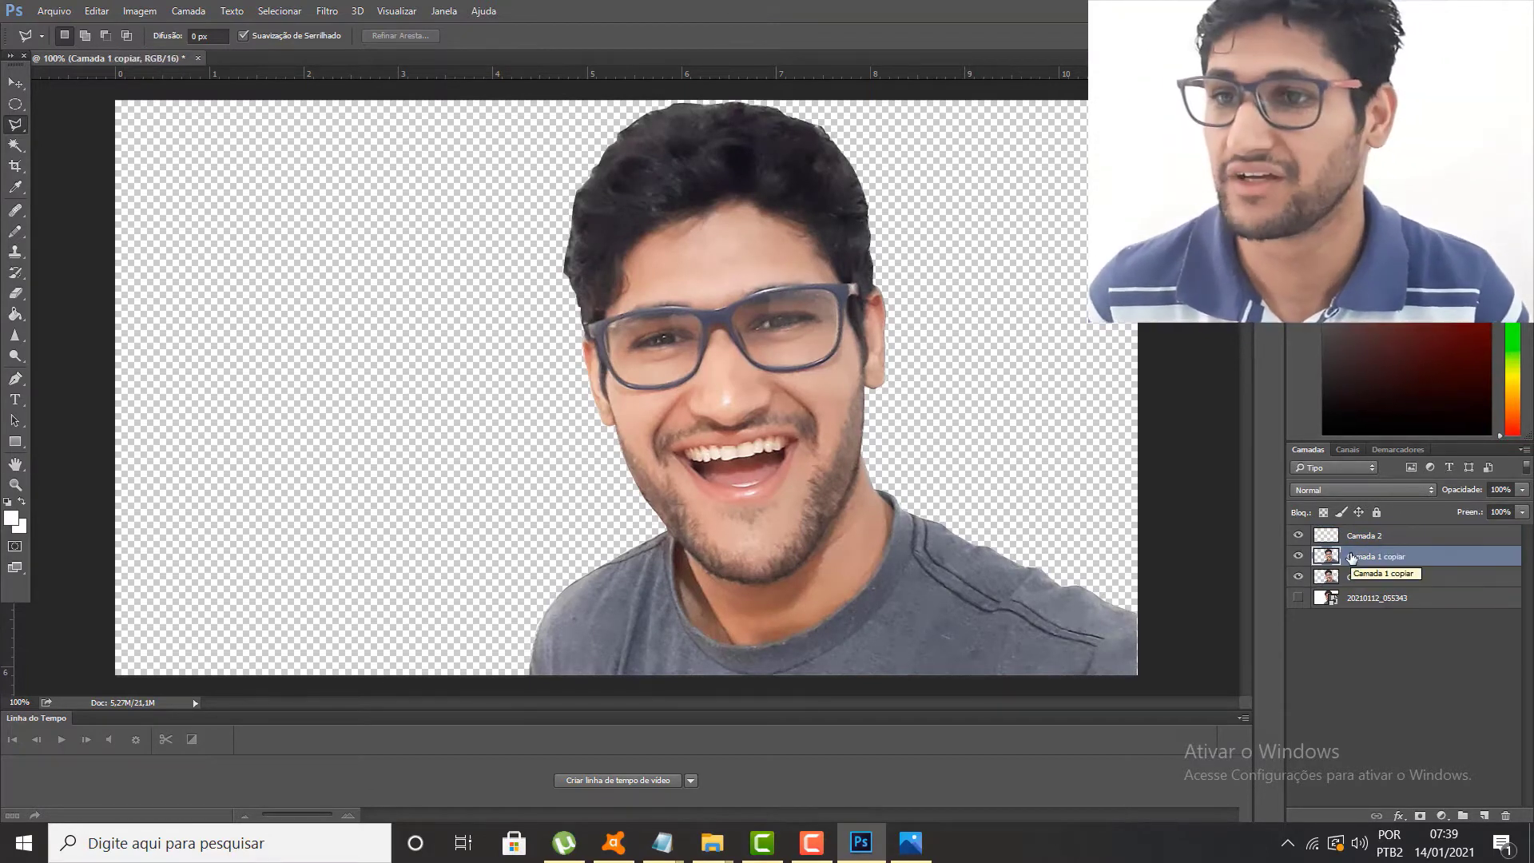
Apply the High Pass filter (Alta Frequência) with a 9.0 pixel radius to Camada 1 copiar and set its blend mode to Sobrepor.
click(327, 10)
mouse_move(403, 406)
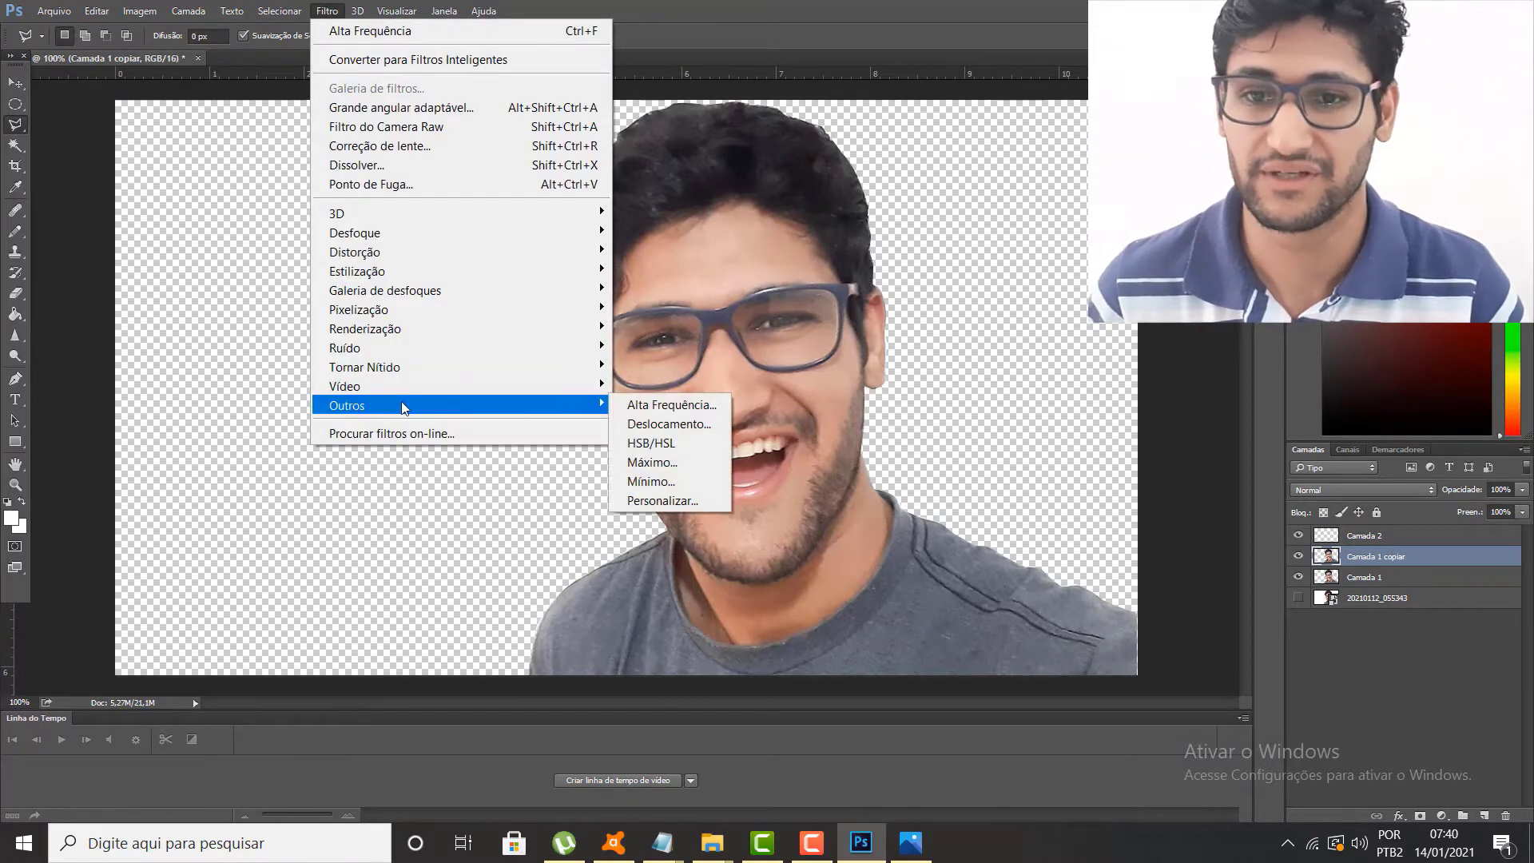
click(644, 401)
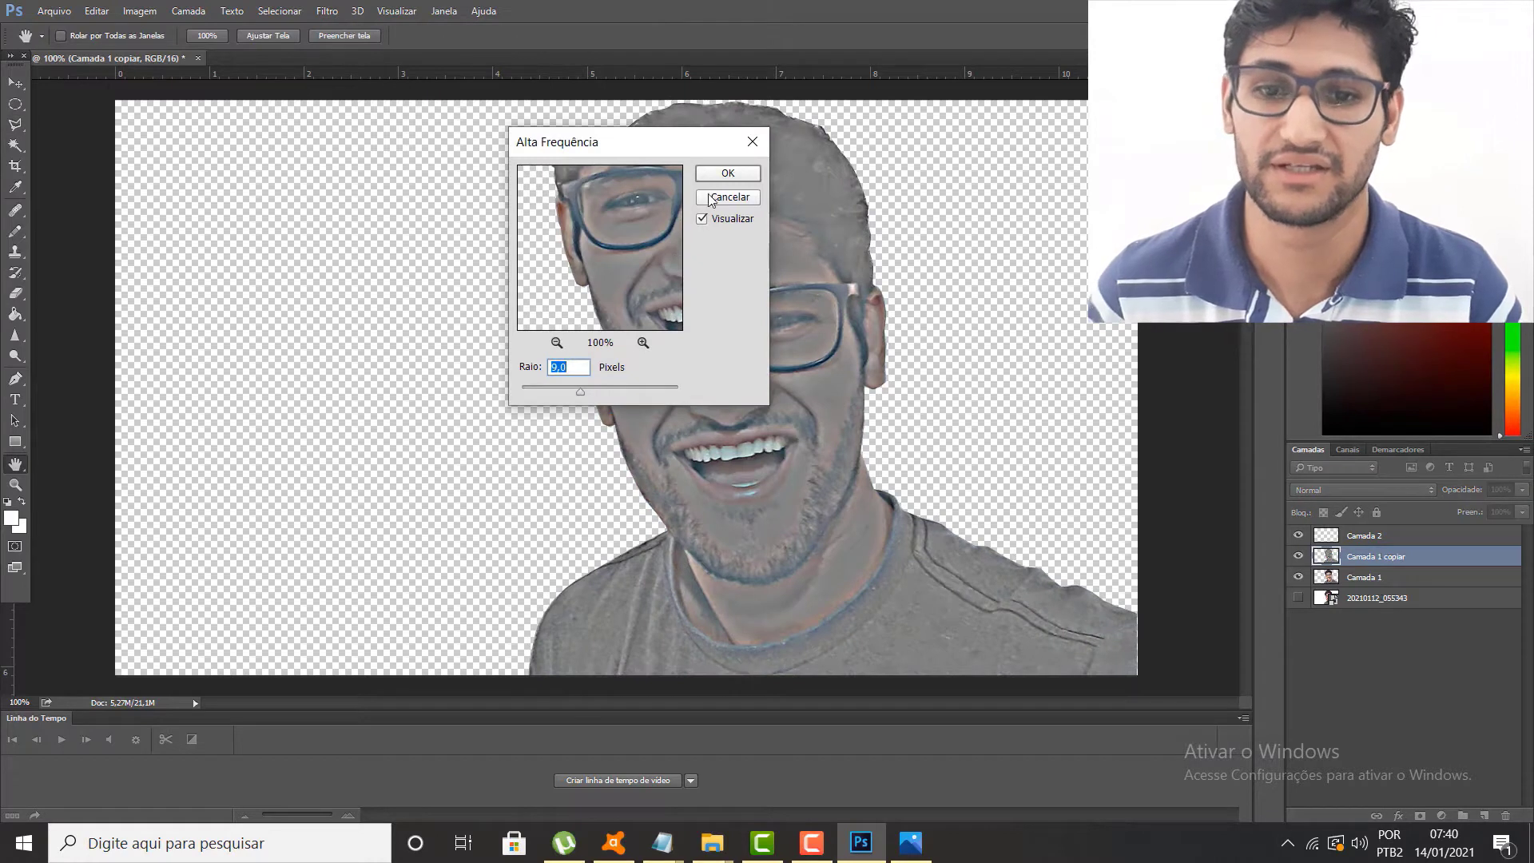
click(725, 173)
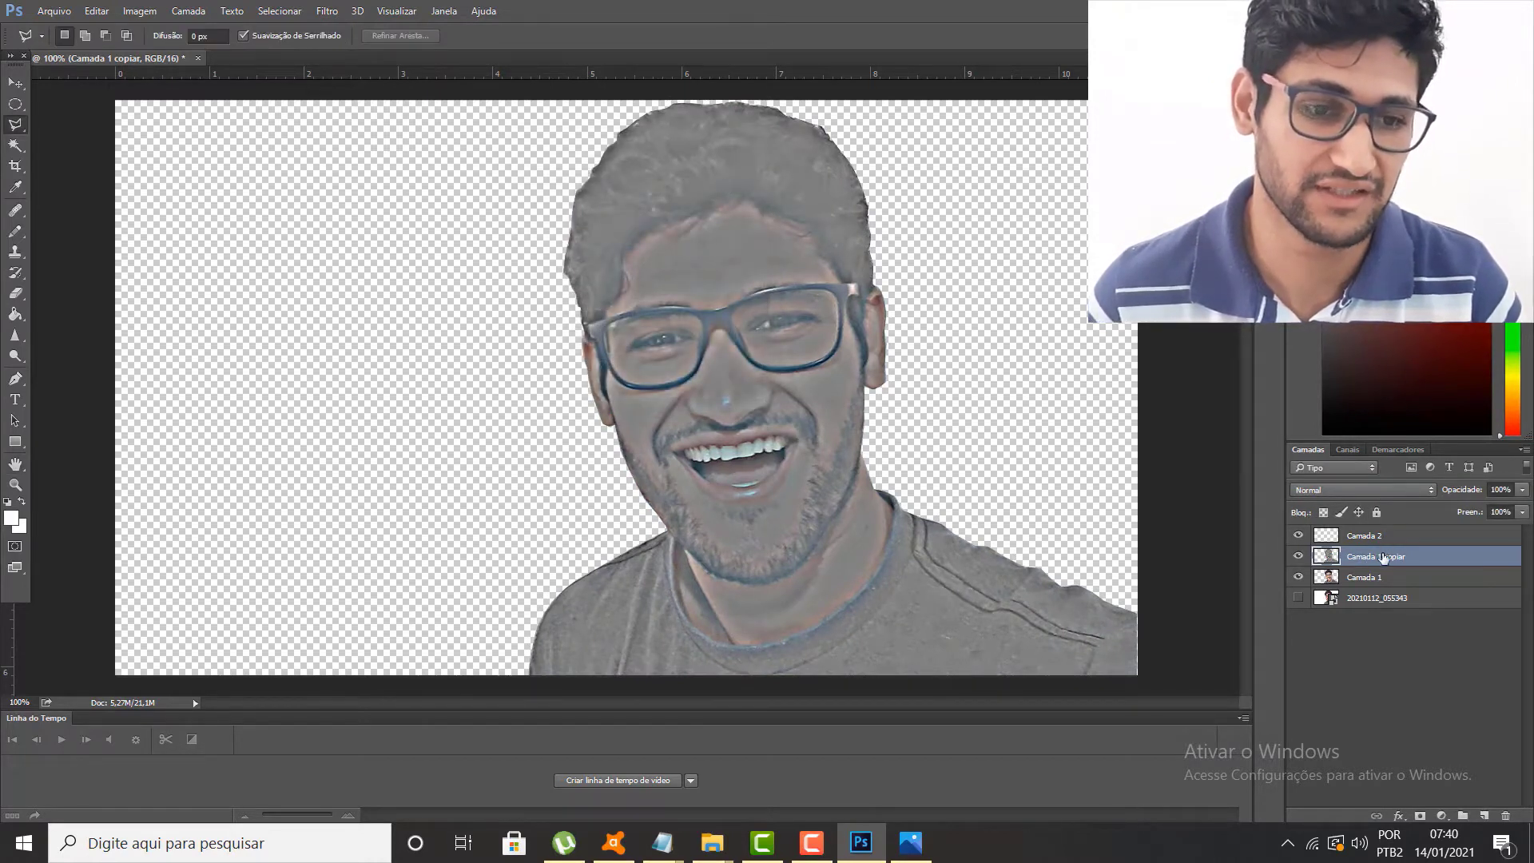
click(1416, 486)
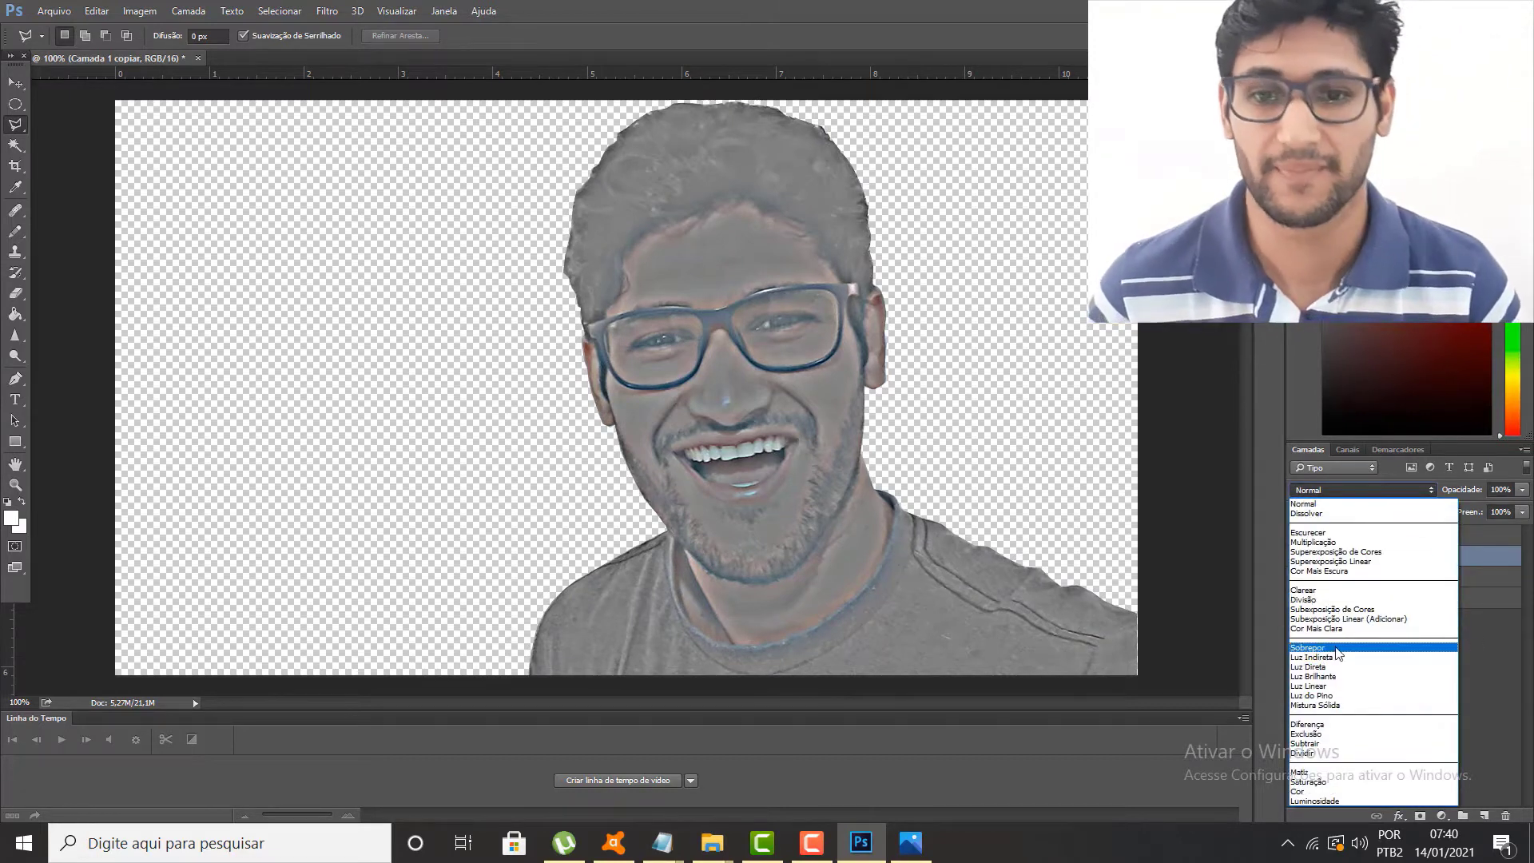
click(1338, 648)
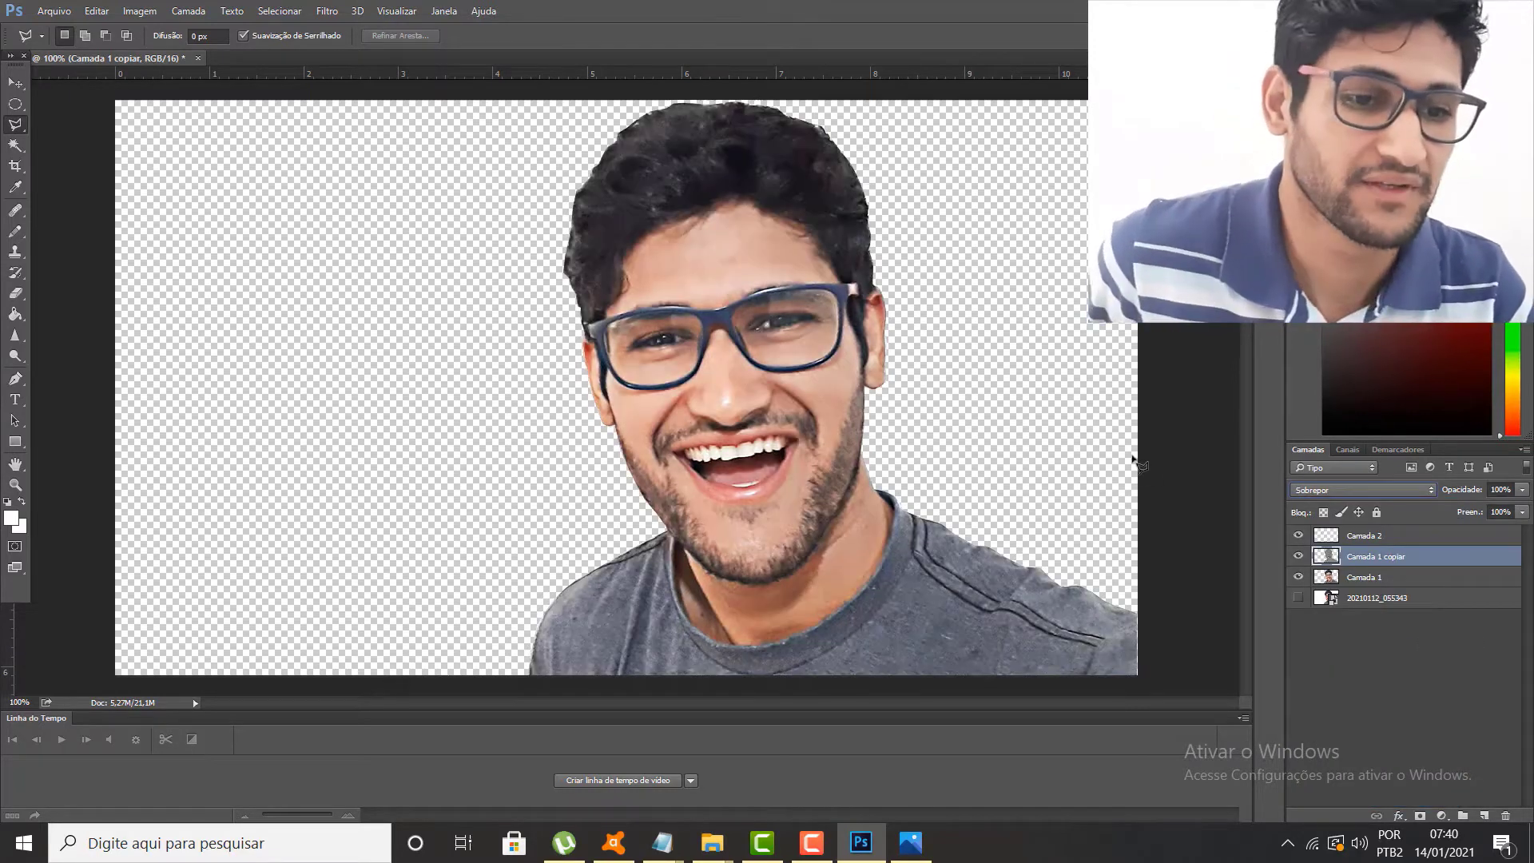
Make the empty layer Camada 2 active and place the desktop image x1 into the document.
click(1378, 537)
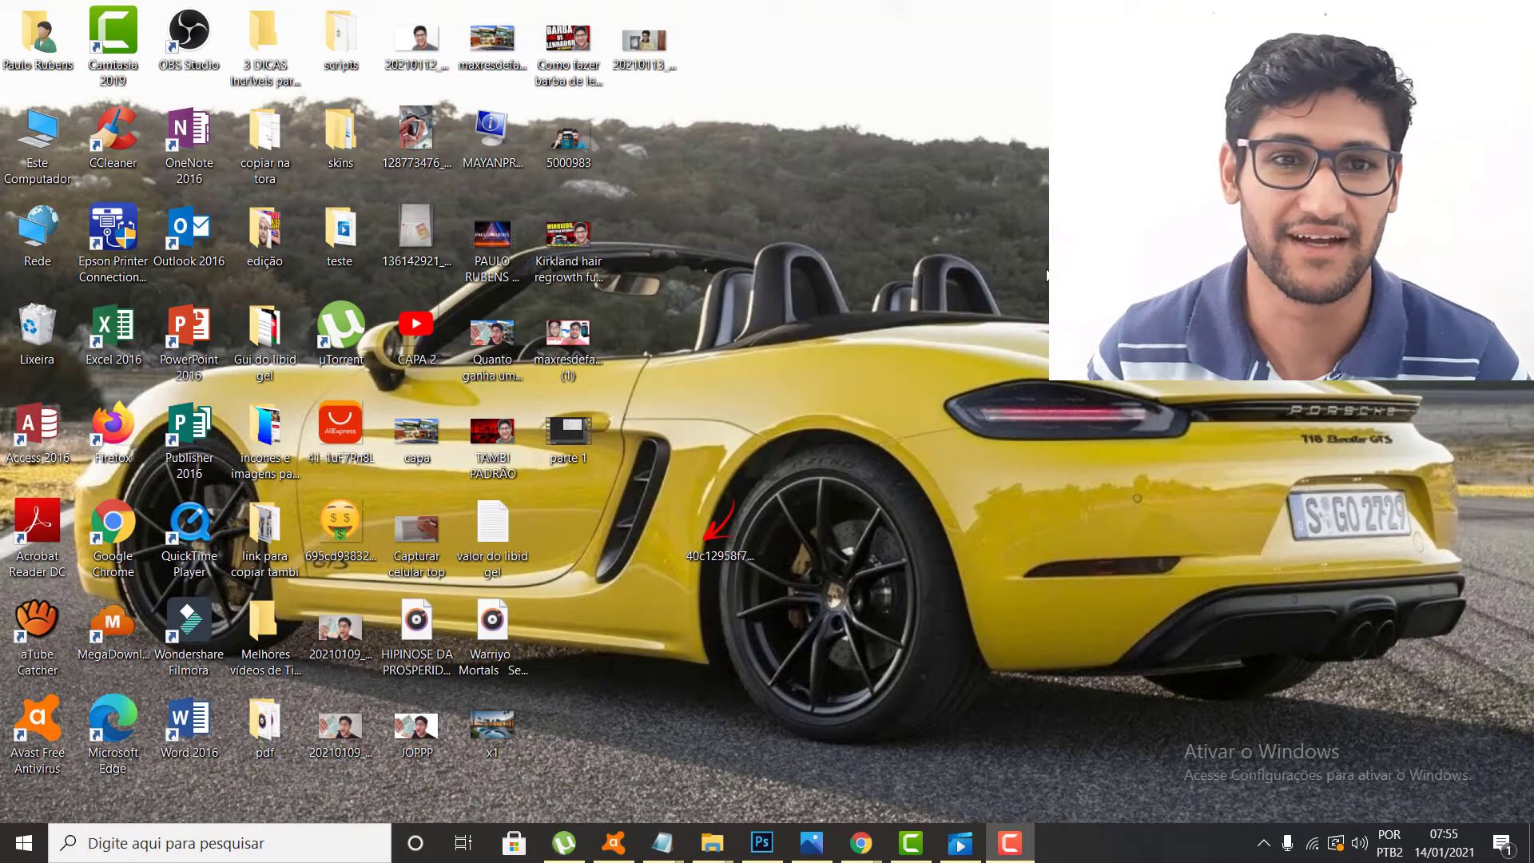
click(762, 843)
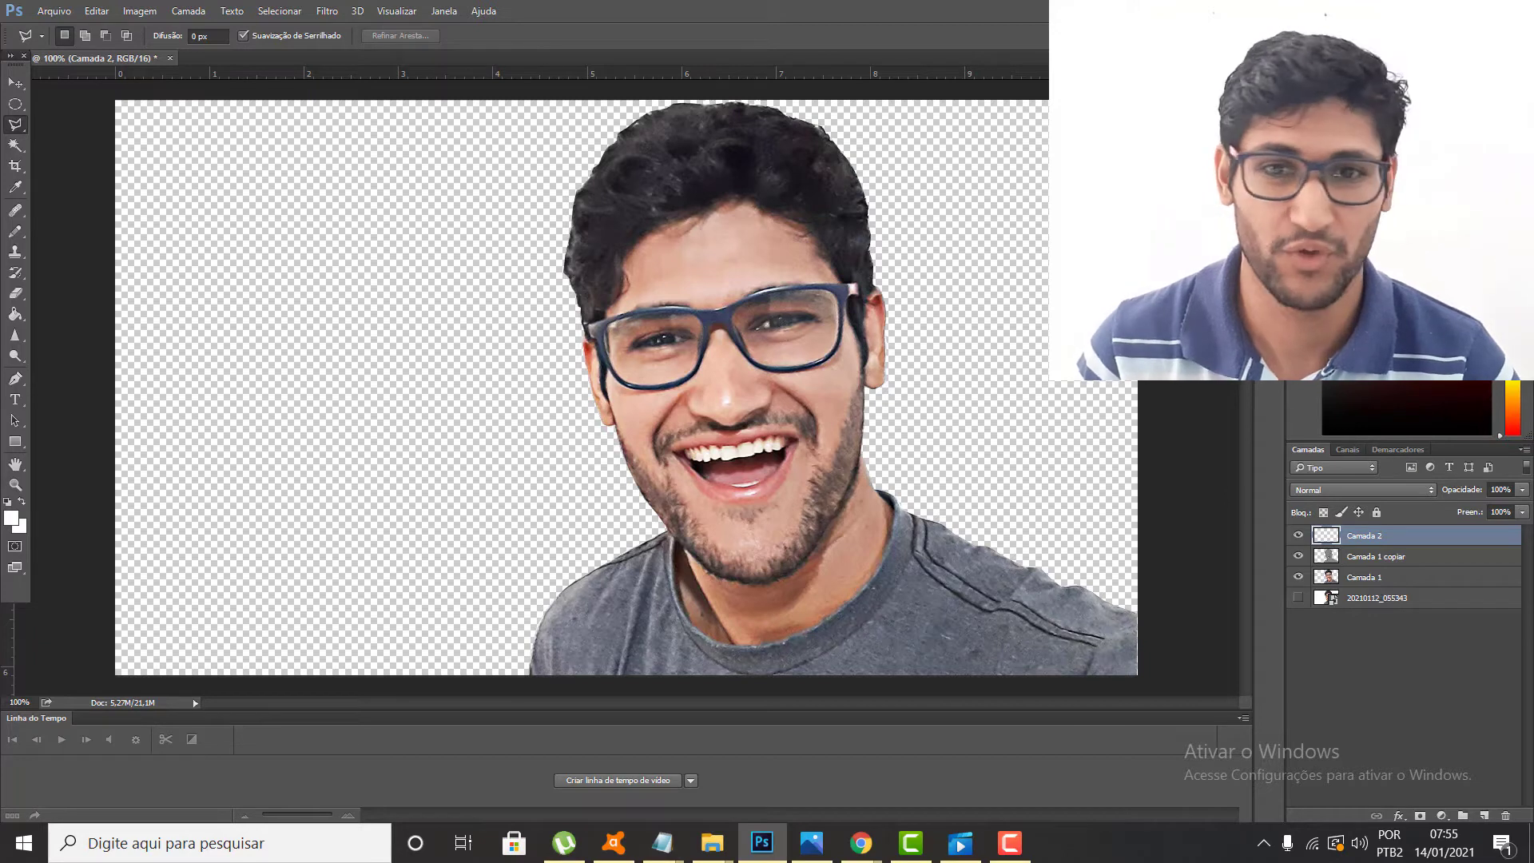
click(14, 83)
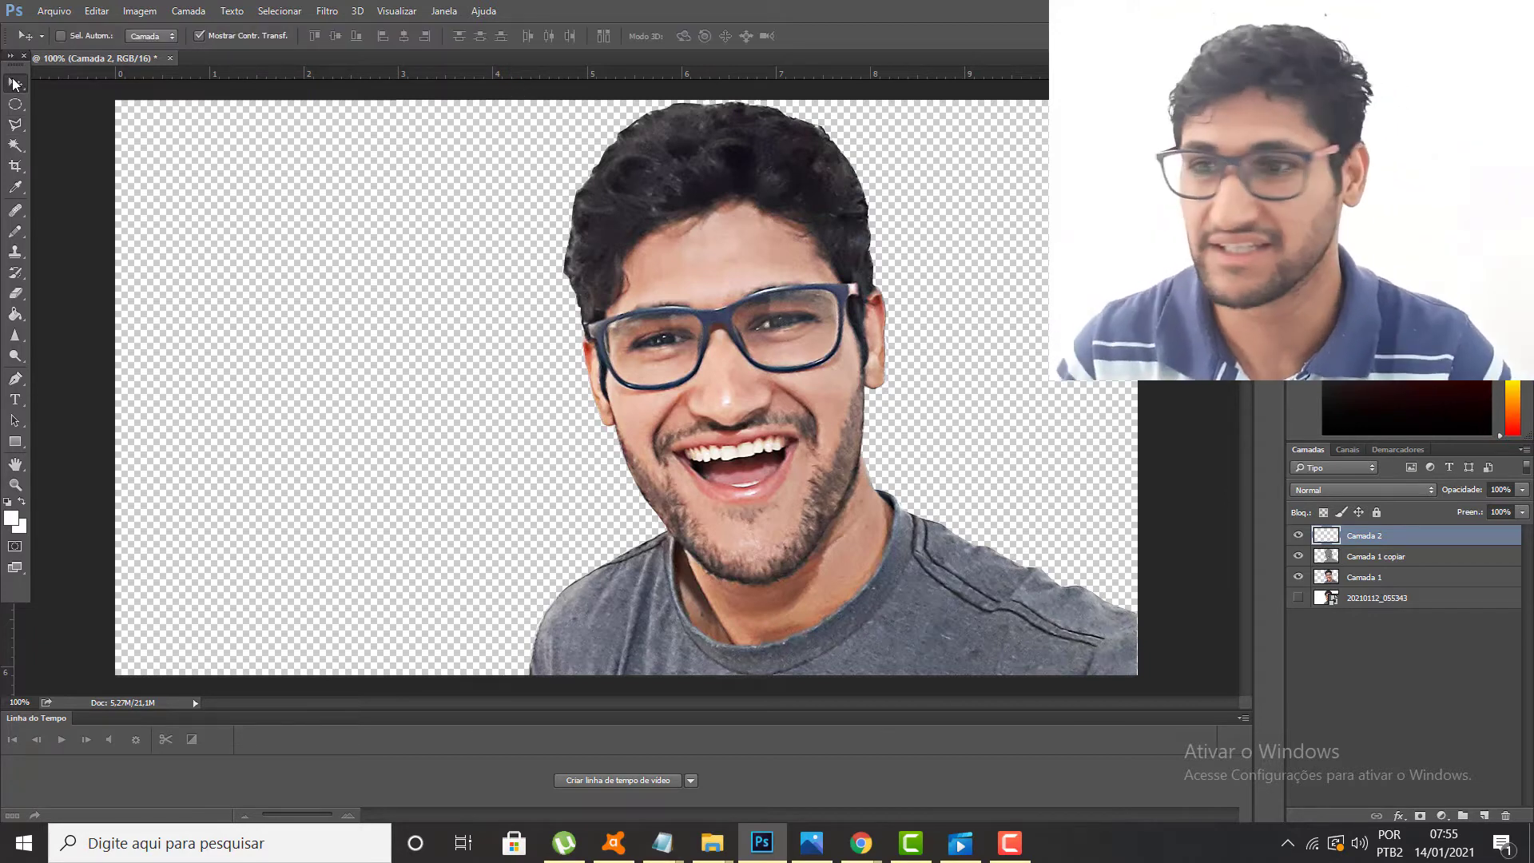
key(super+d)
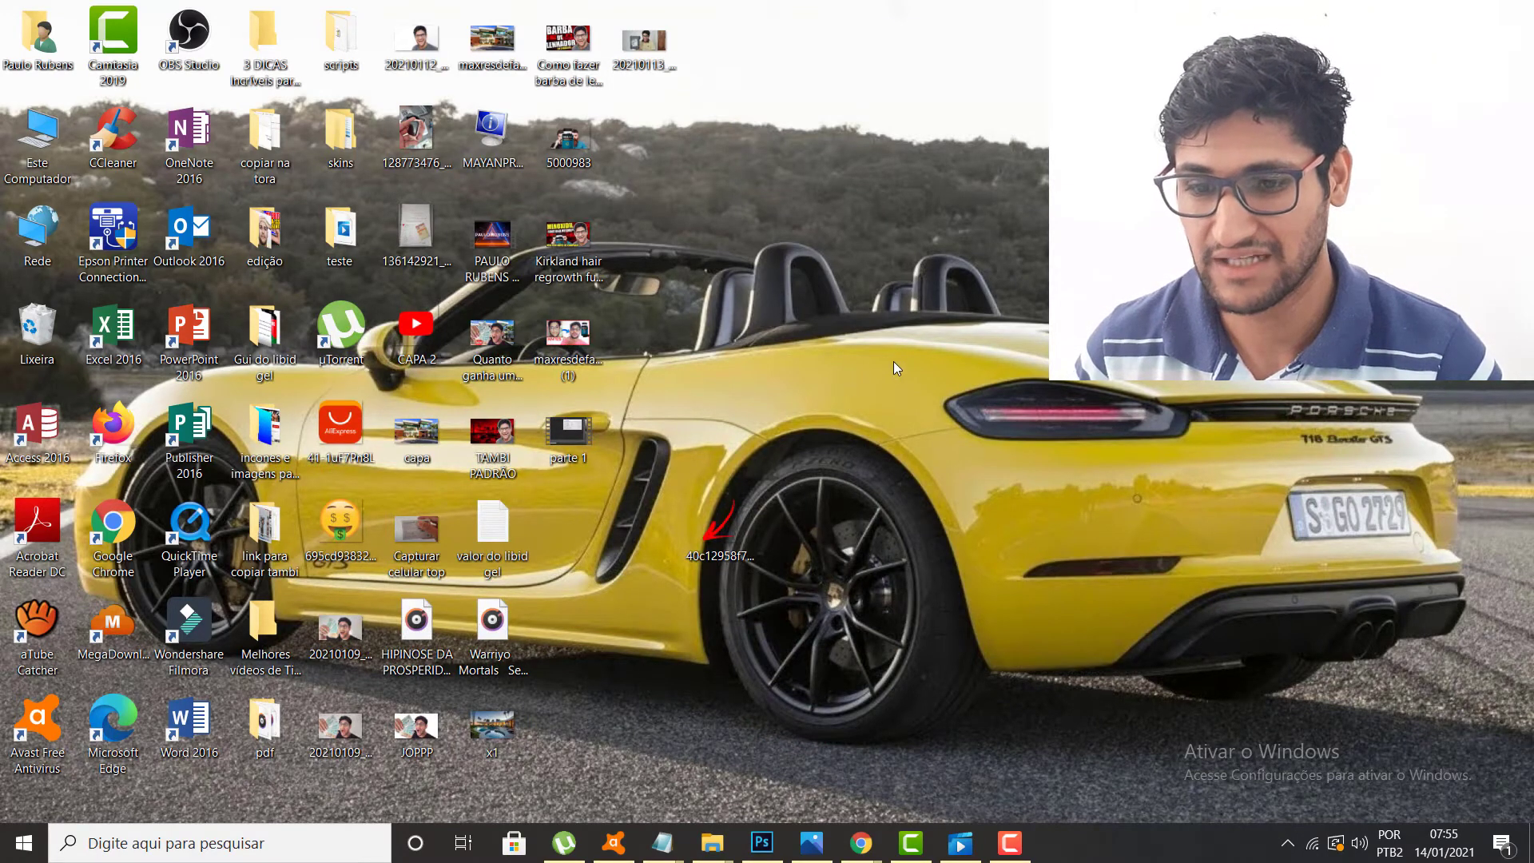
drag(515, 728, 447, 331)
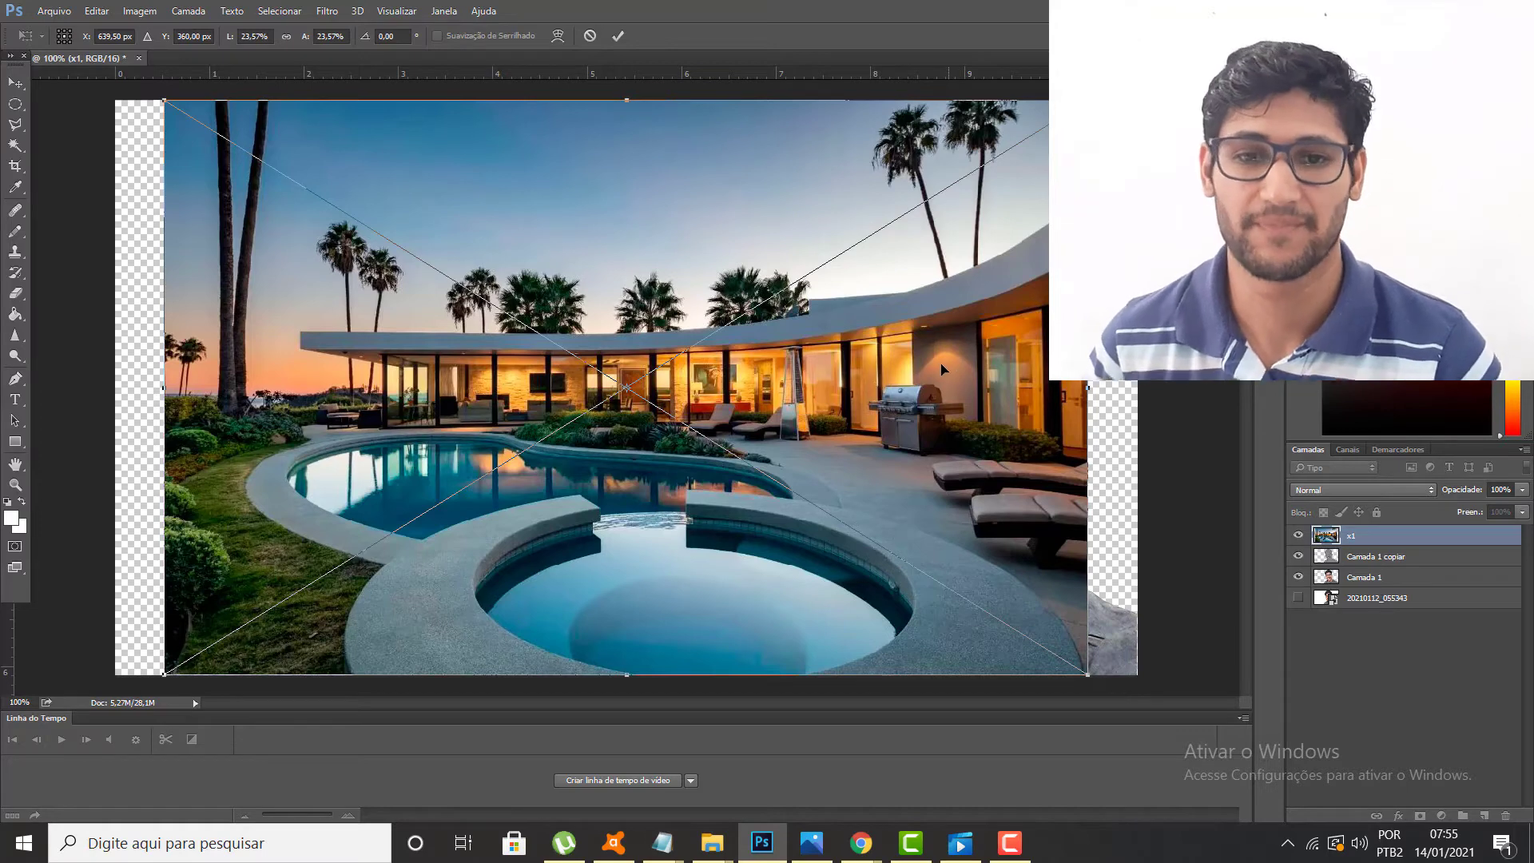
Align the placed image x1 with the canvas's left edge and scale it to about 26.3% to fill the canvas.
drag(941, 369, 899, 368)
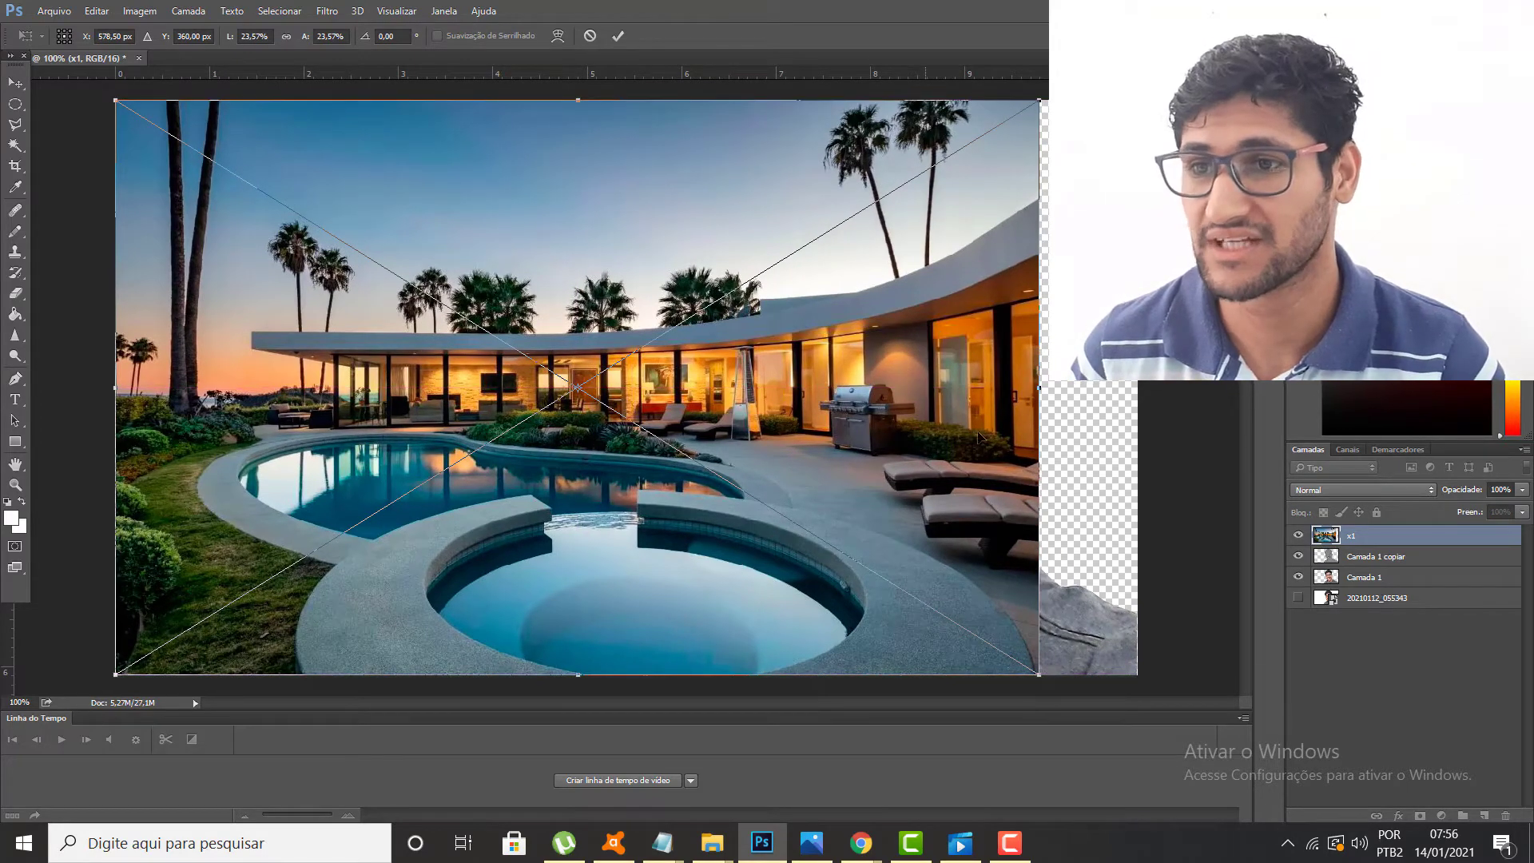
drag(1036, 675, 1153, 721)
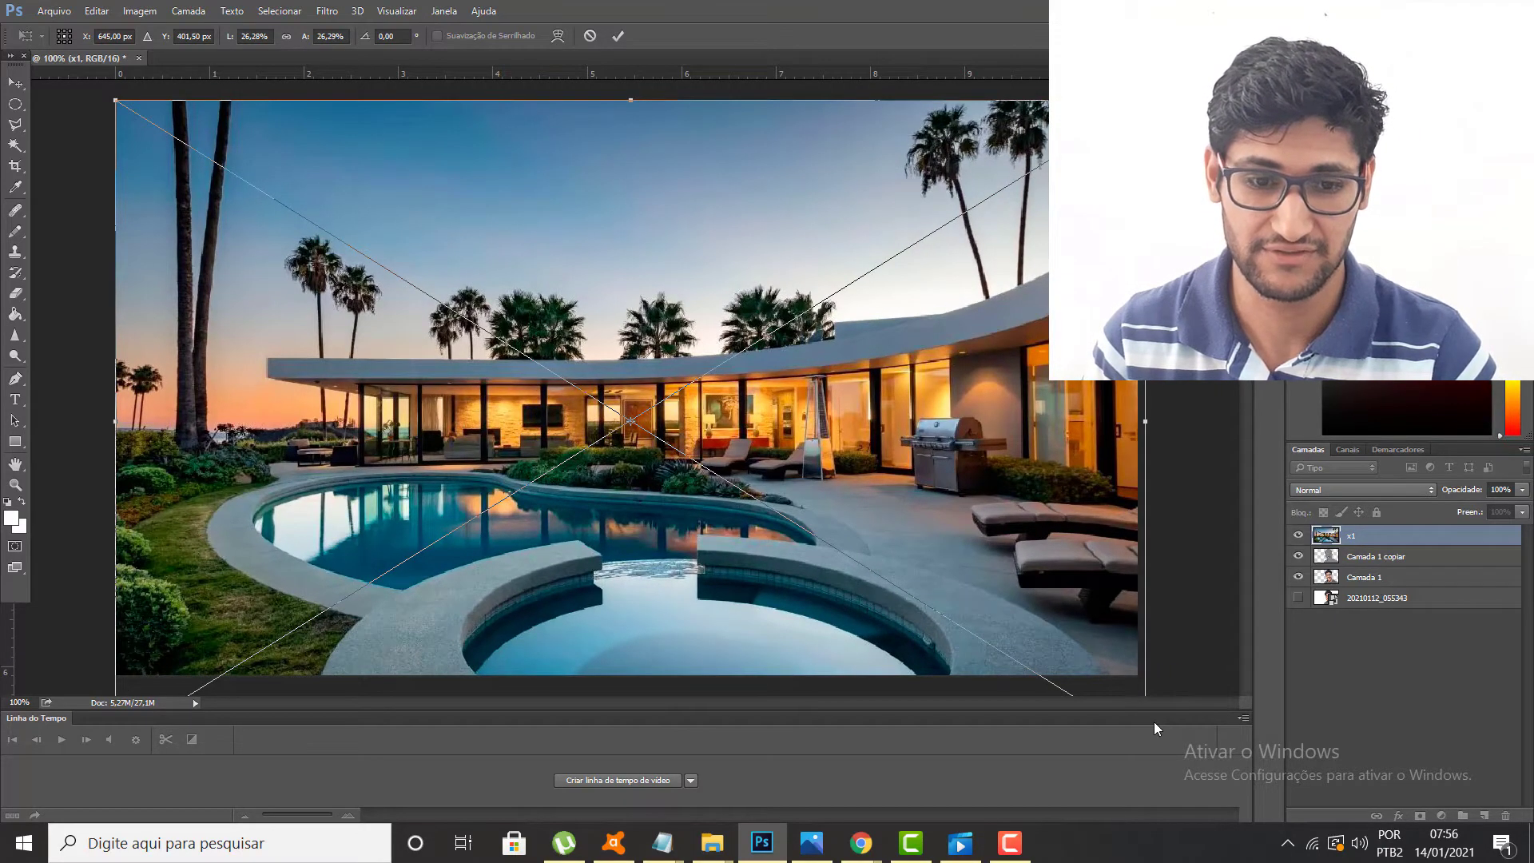
key(Return)
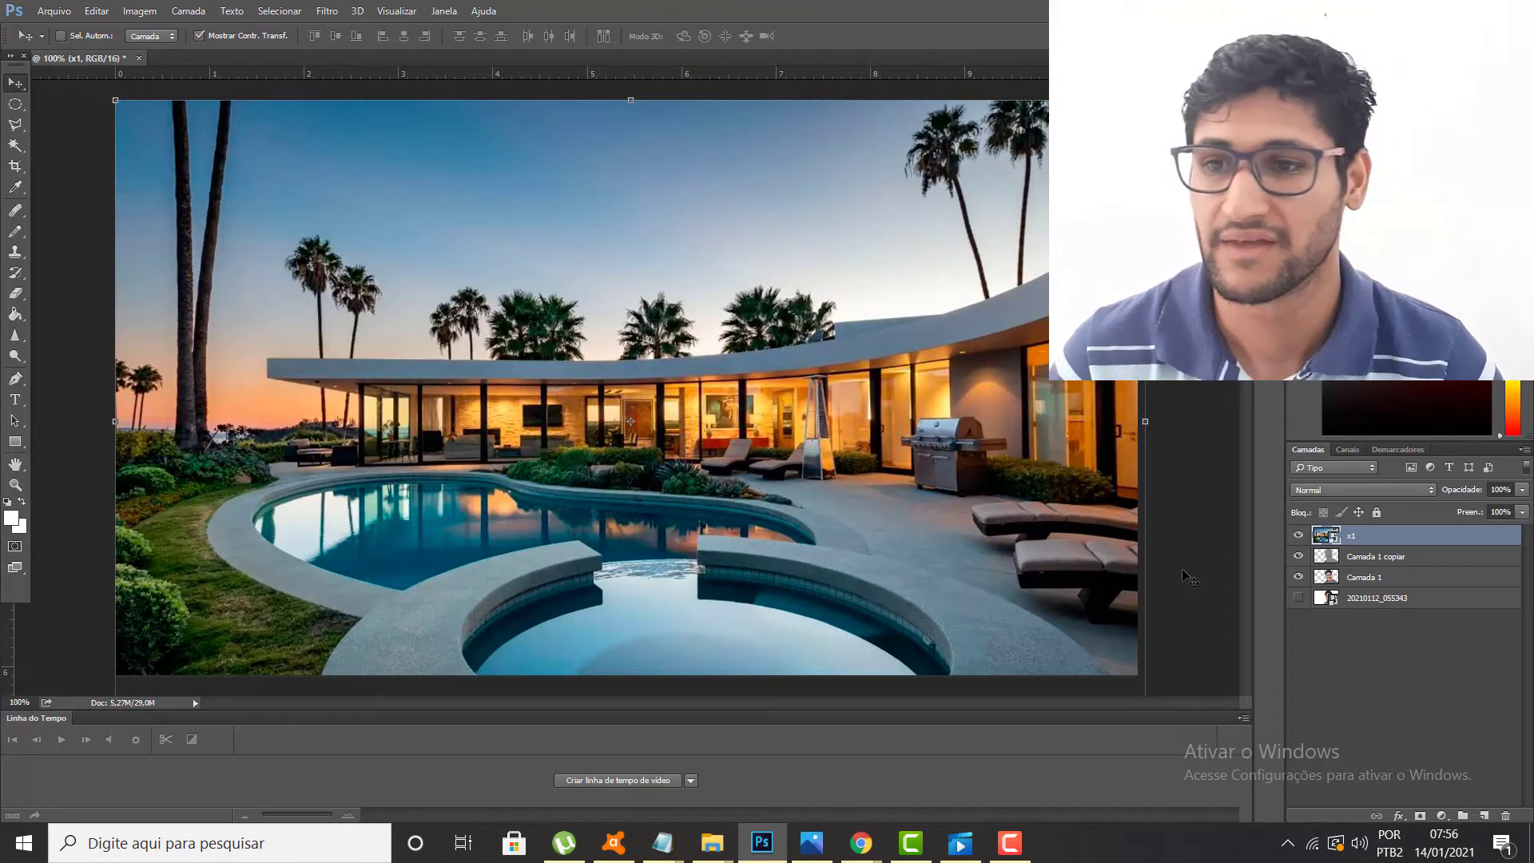
Blur layer x1 with a 7.0 pixel Gaussian Blur (Desfoque Gaussiano) and move it below Camada 1 in the layer order.
click(331, 13)
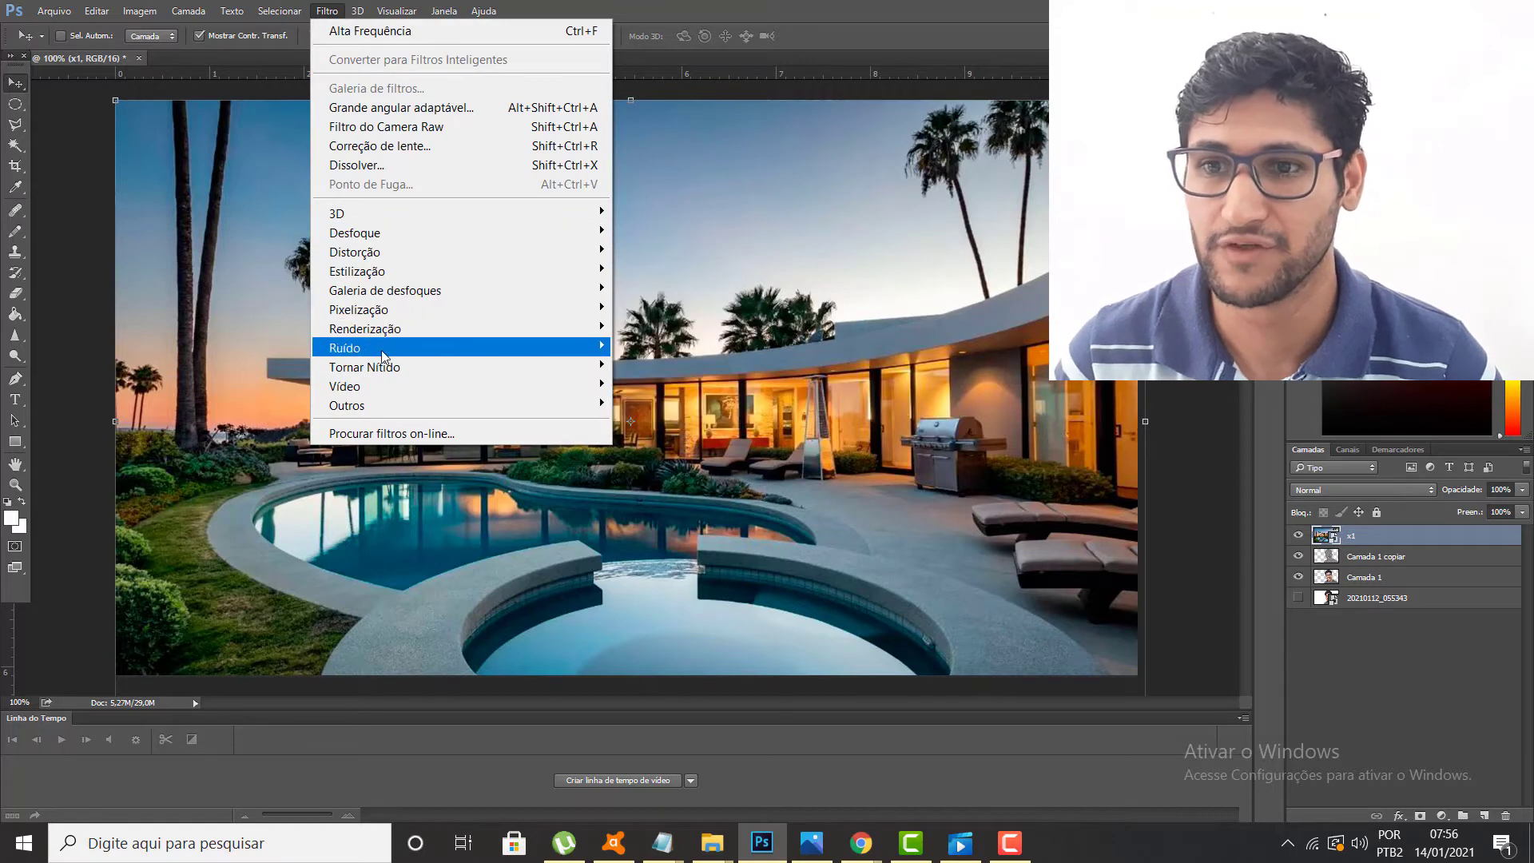
mouse_move(392, 235)
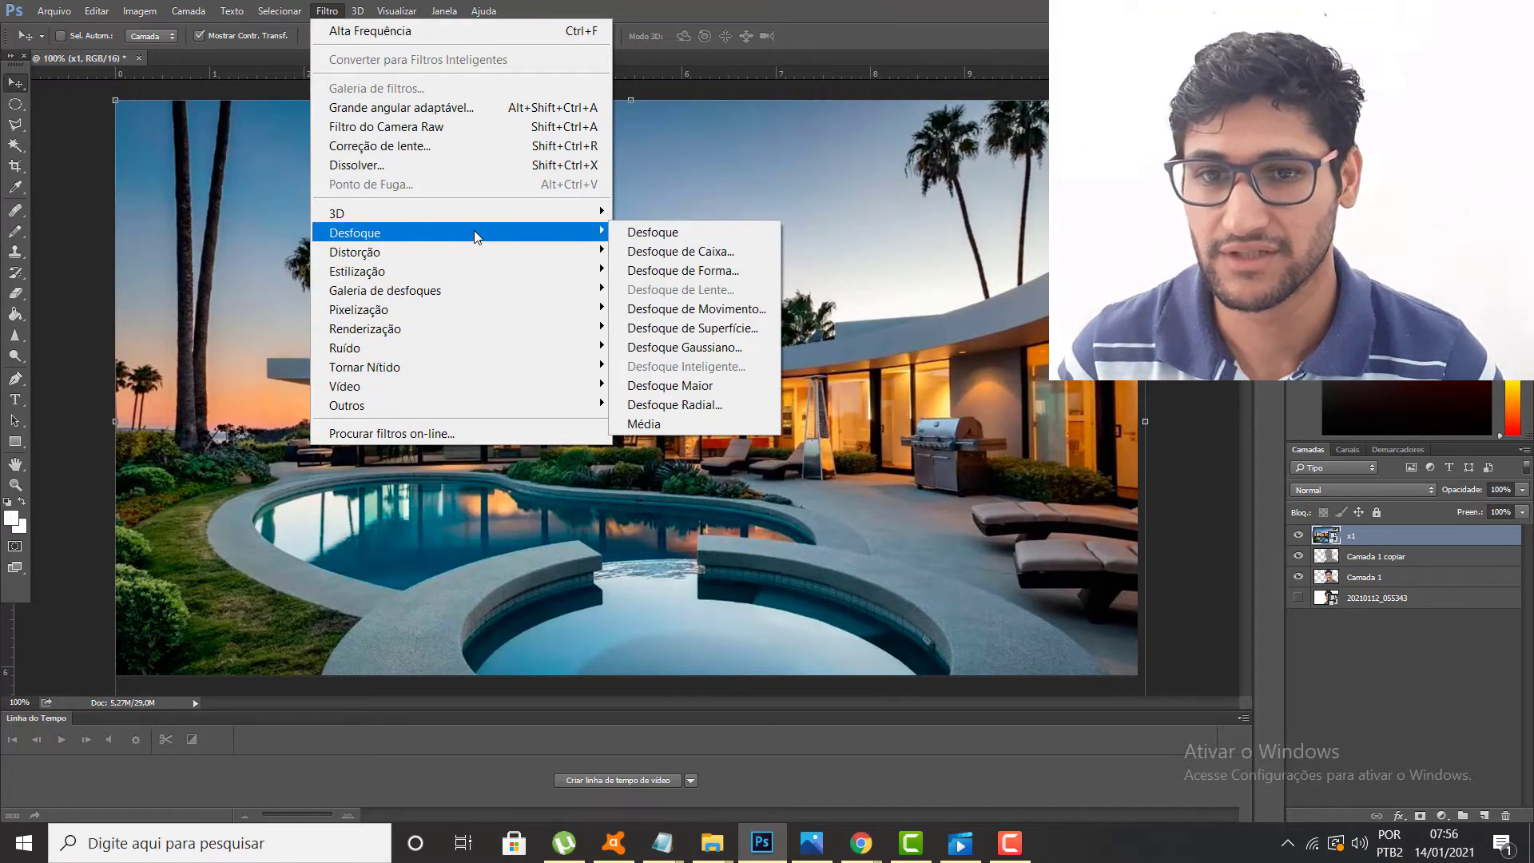
mouse_move(463, 255)
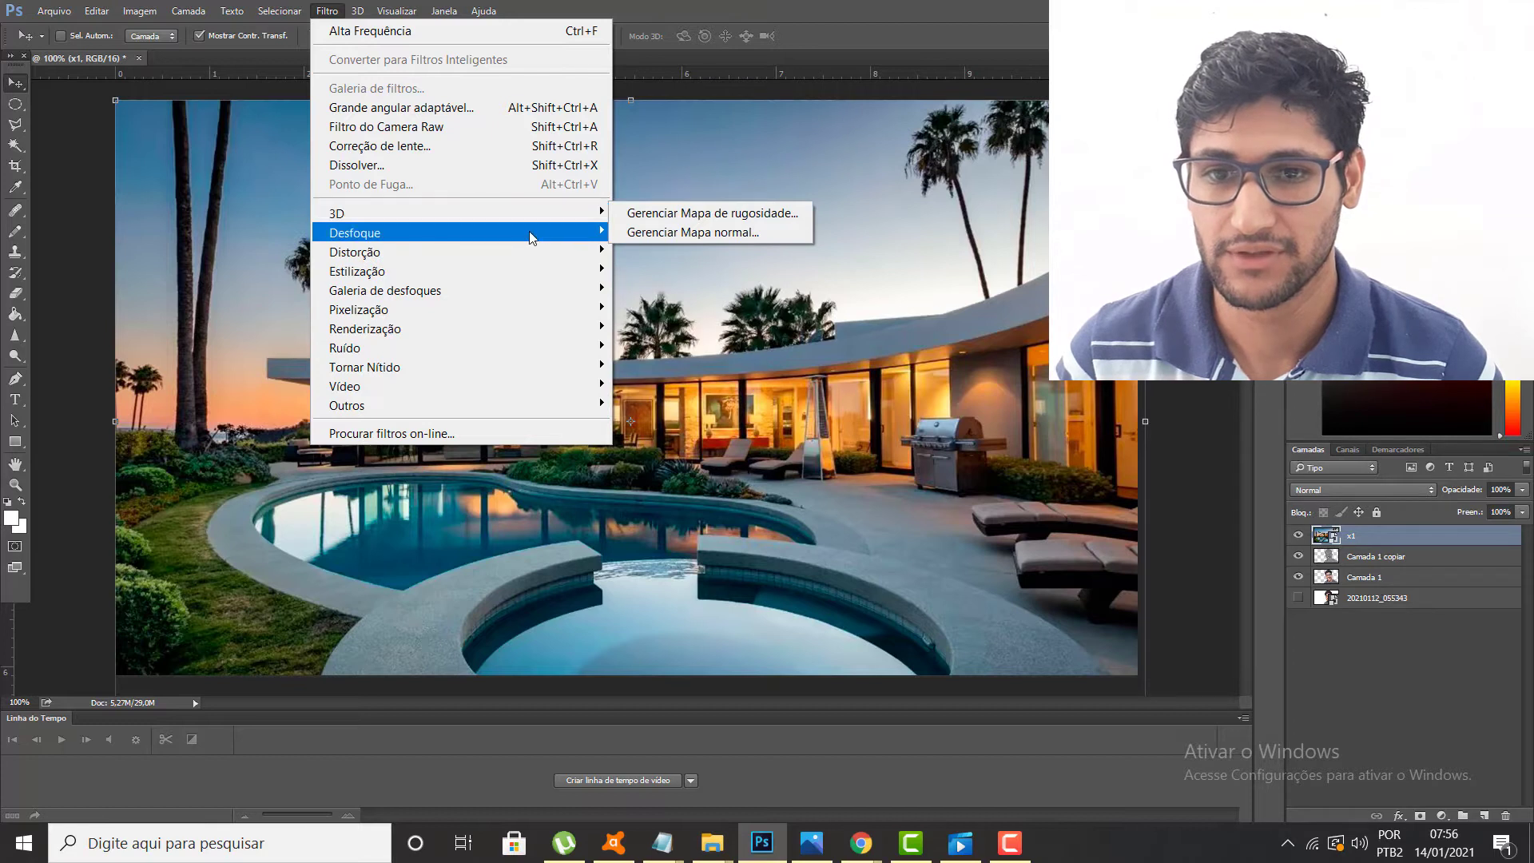
mouse_move(530, 236)
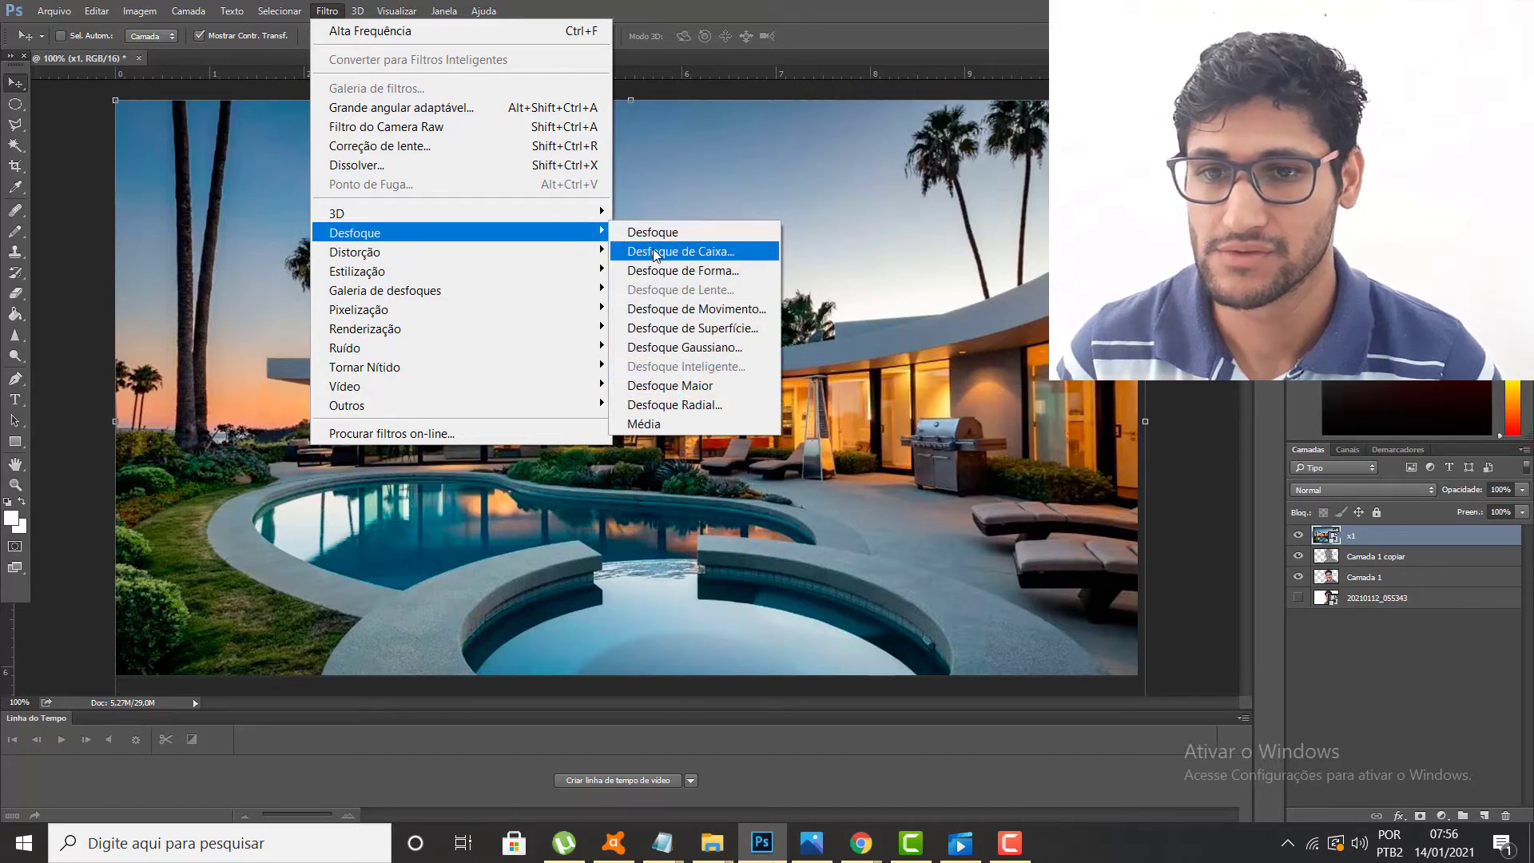
click(683, 348)
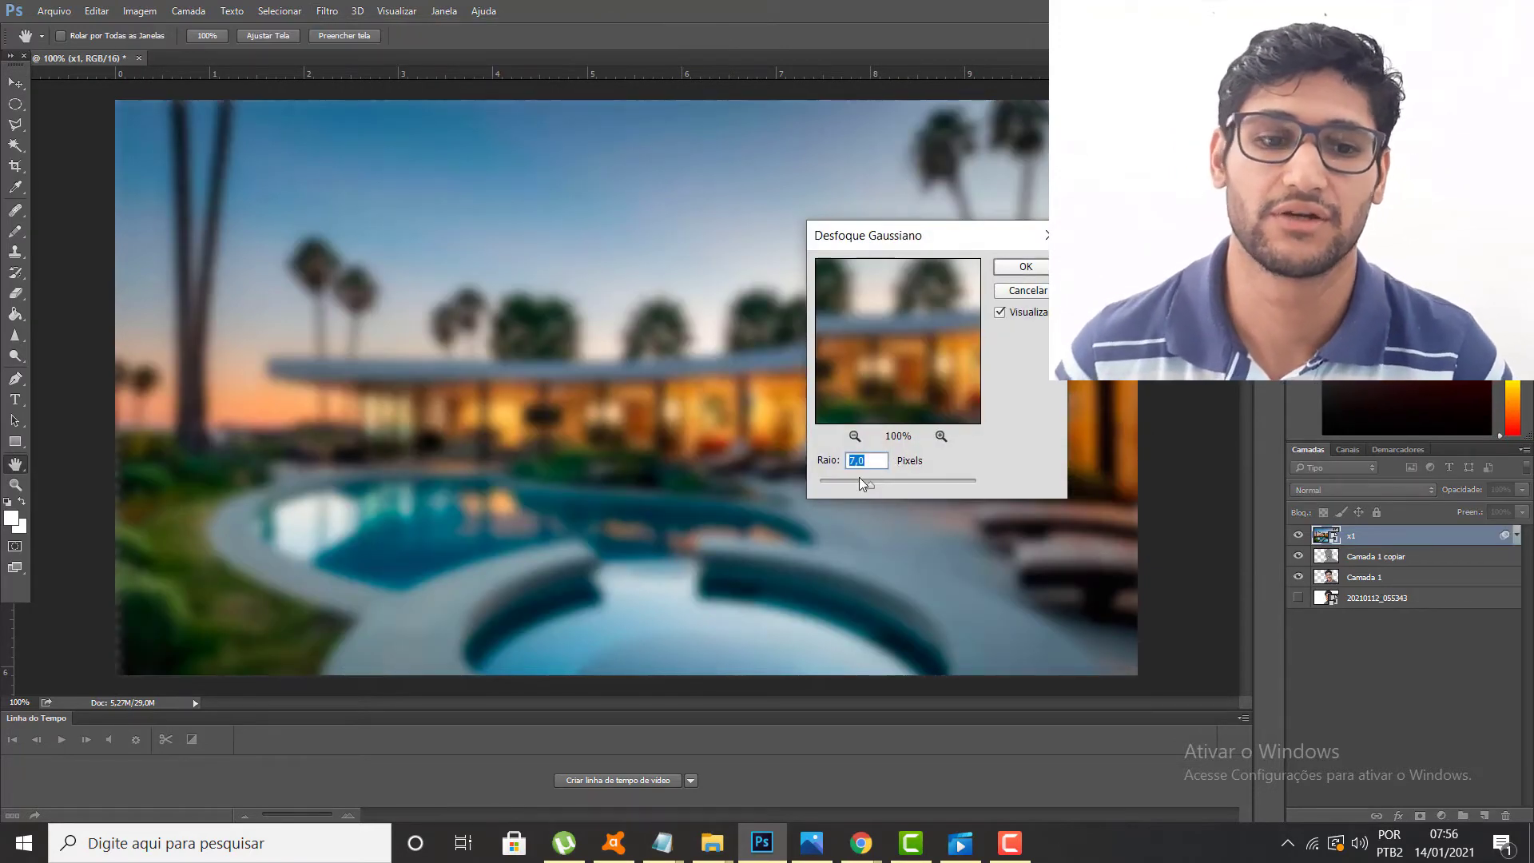
click(1021, 267)
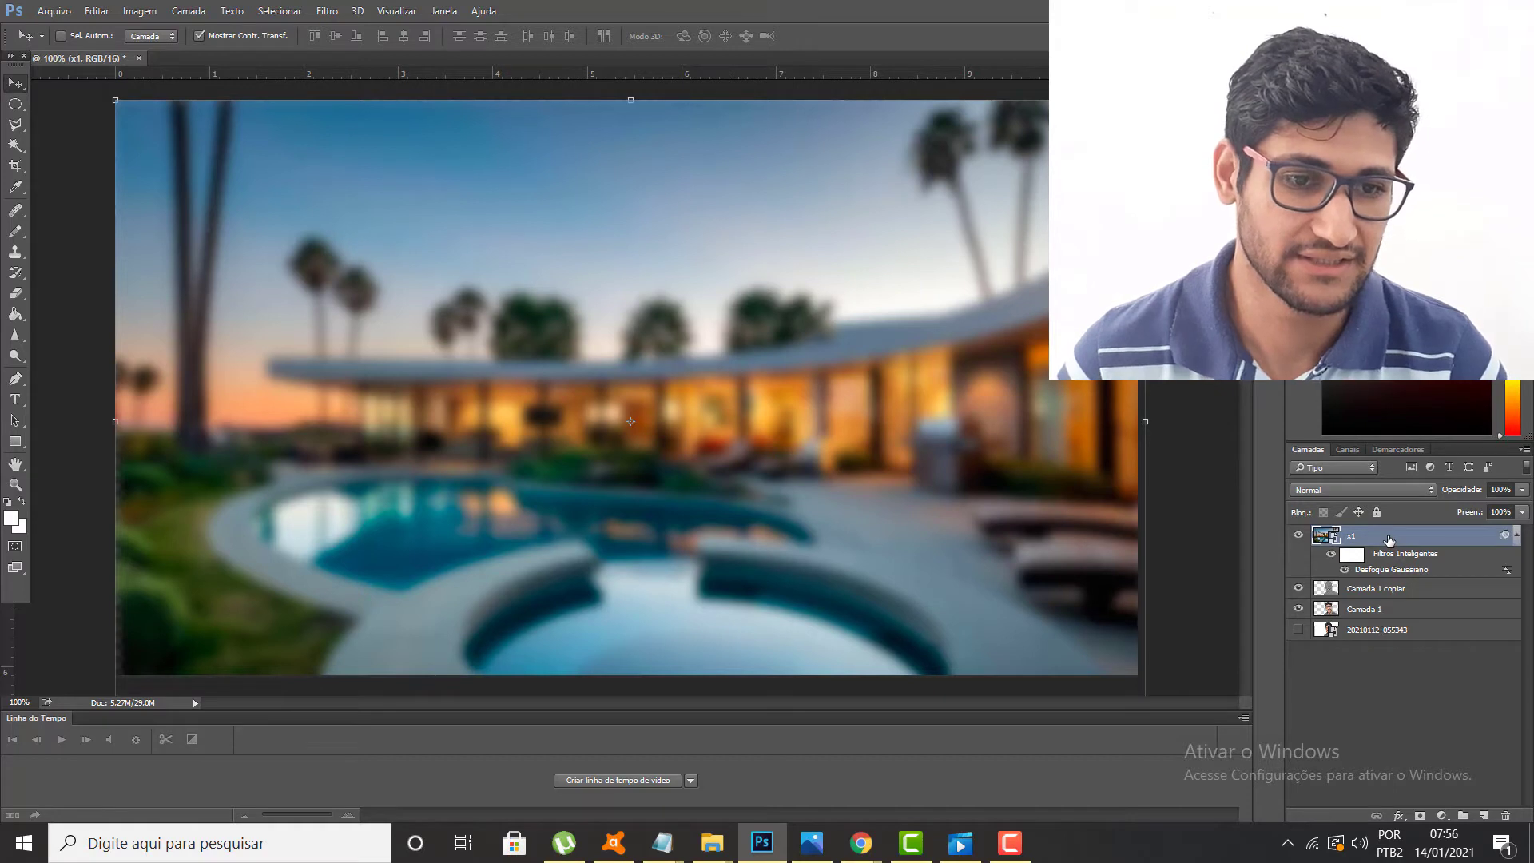
drag(1382, 539, 1377, 623)
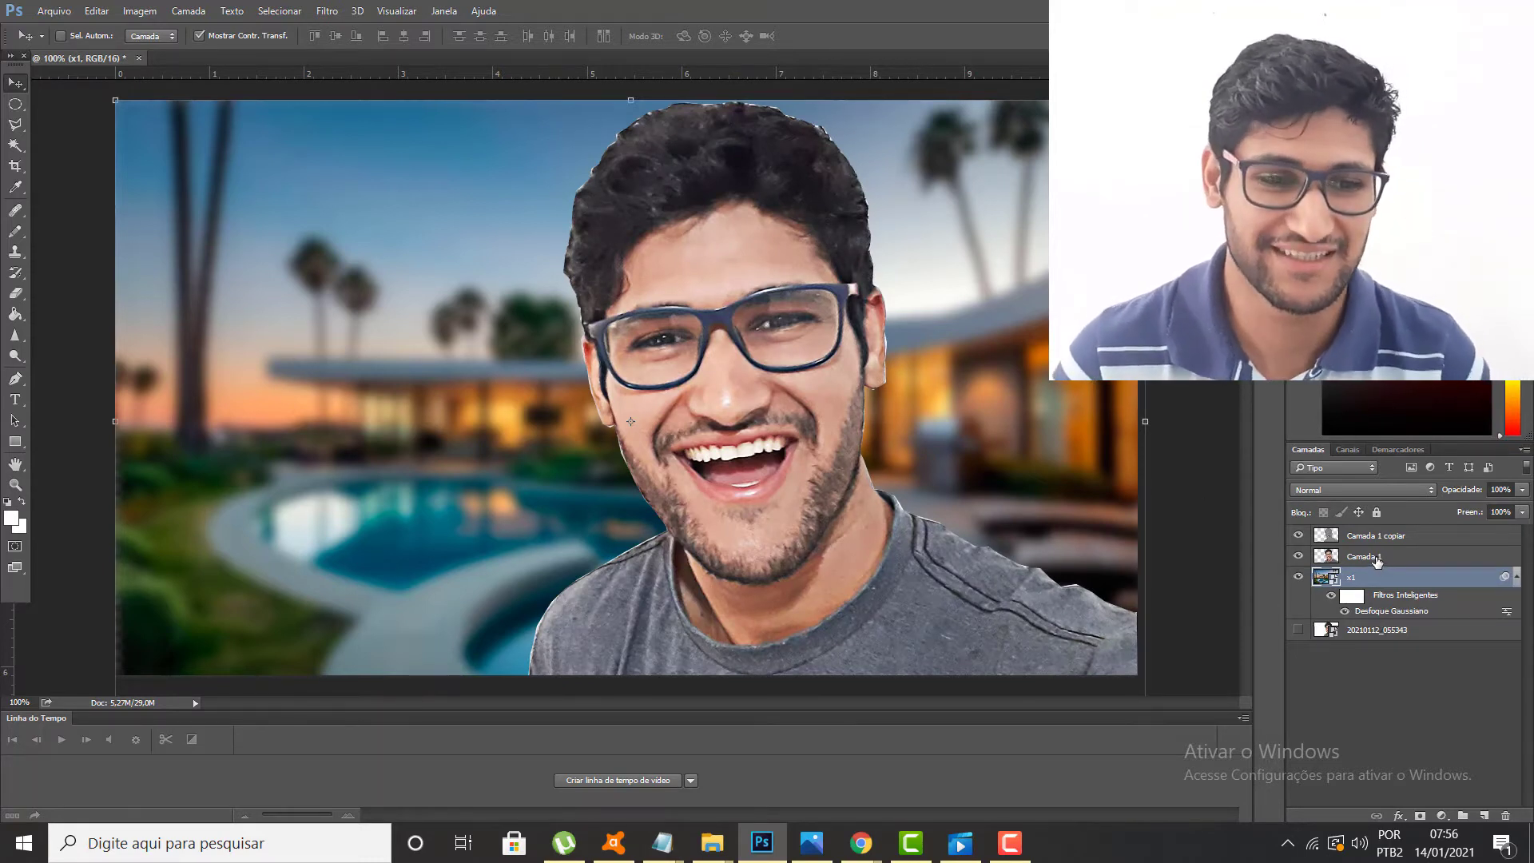
Add a 10 px outside stroke (Traçado) to Camada 1, trying colours sampled from the image and settling on white ffffff.
click(1367, 559)
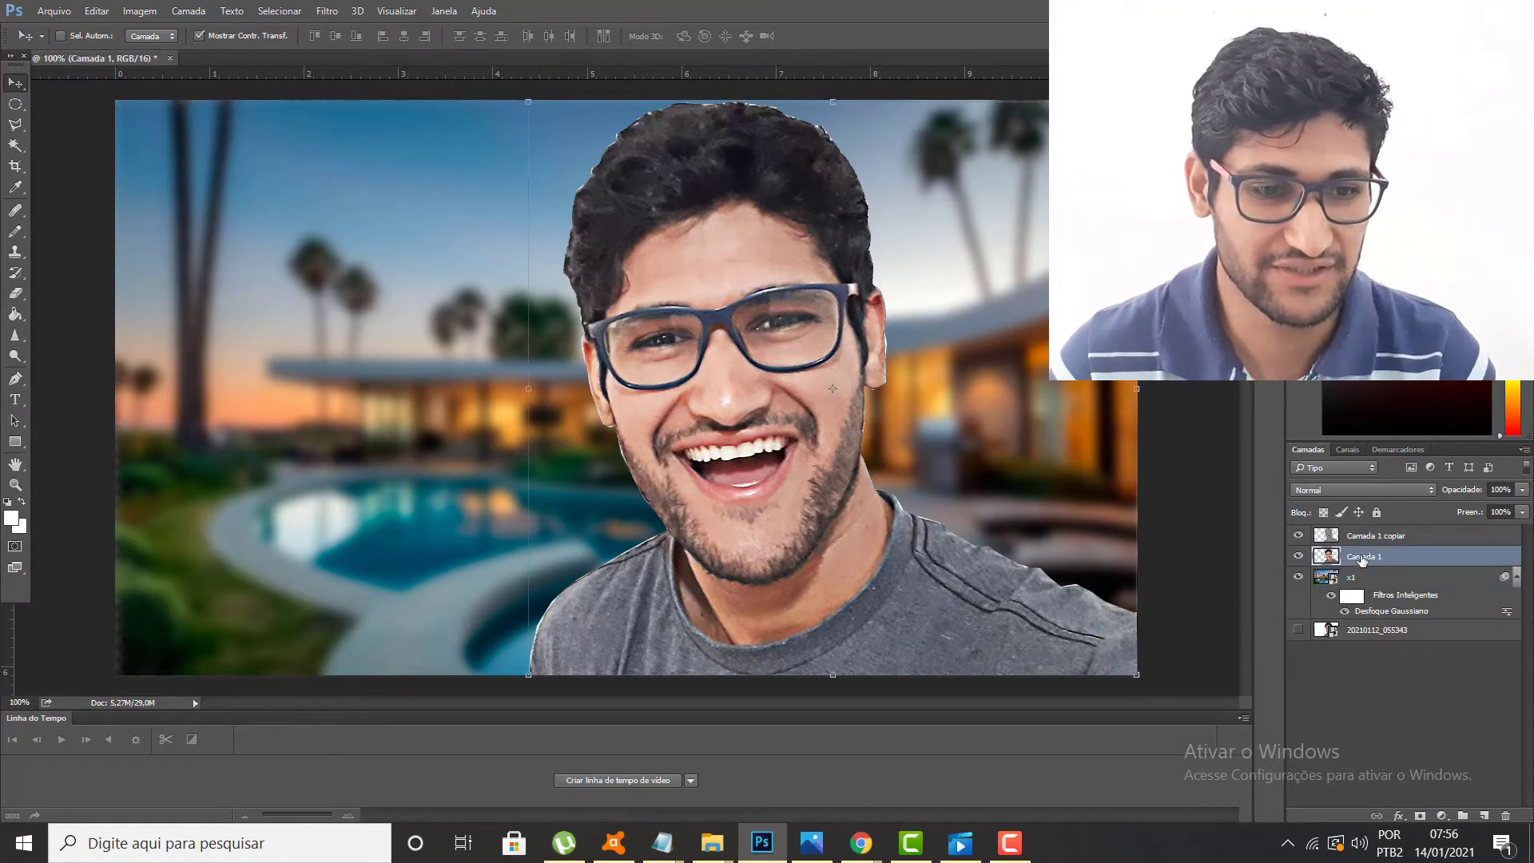
click(1403, 821)
click(1371, 653)
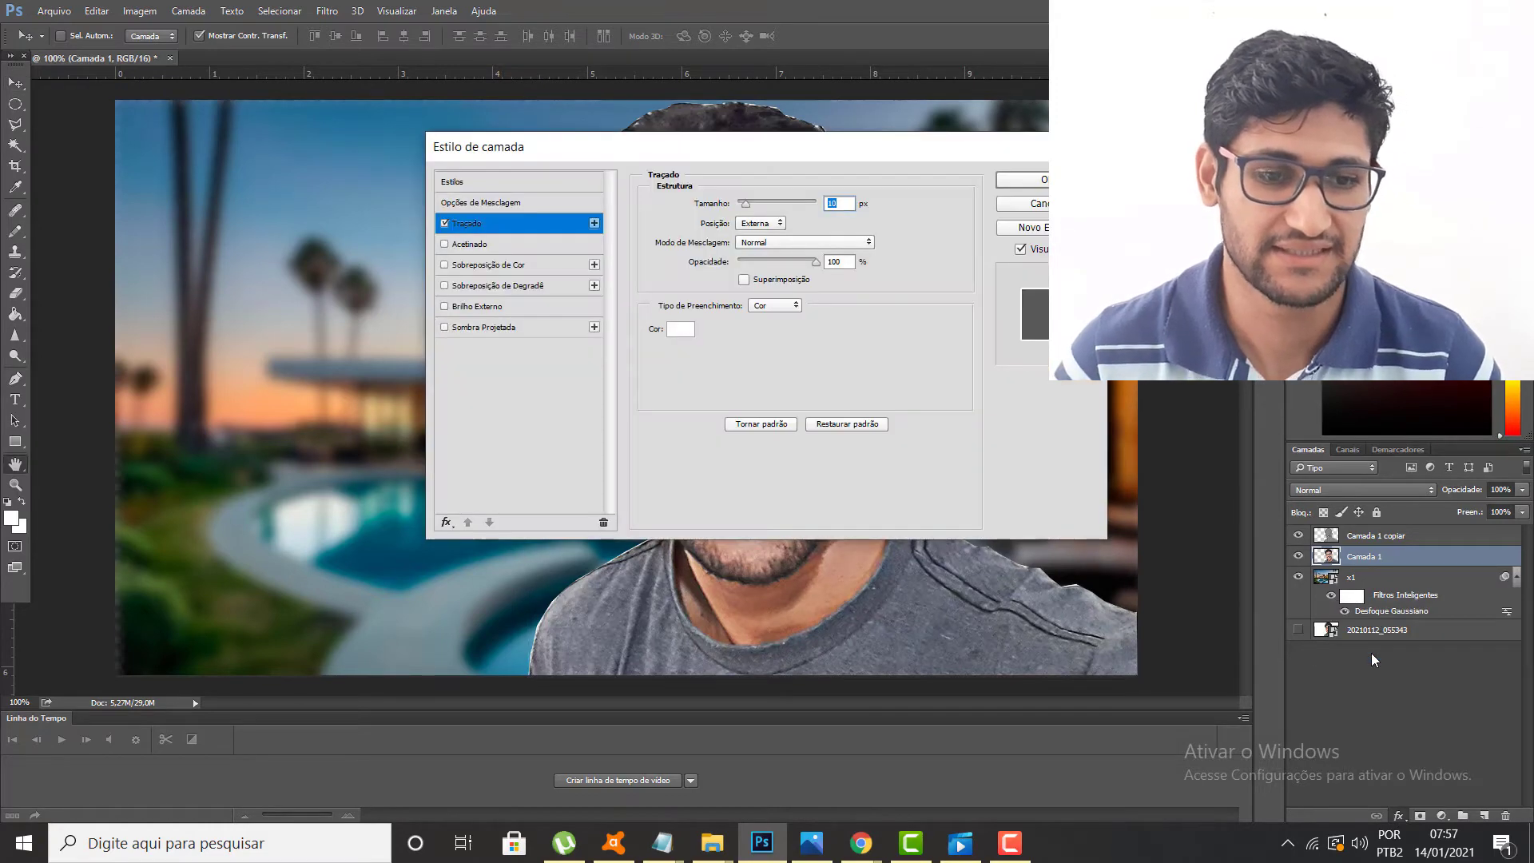
mouse_move(878, 146)
mouse_down()
mouse_move(1212, 168)
mouse_move(1342, 269)
mouse_up()
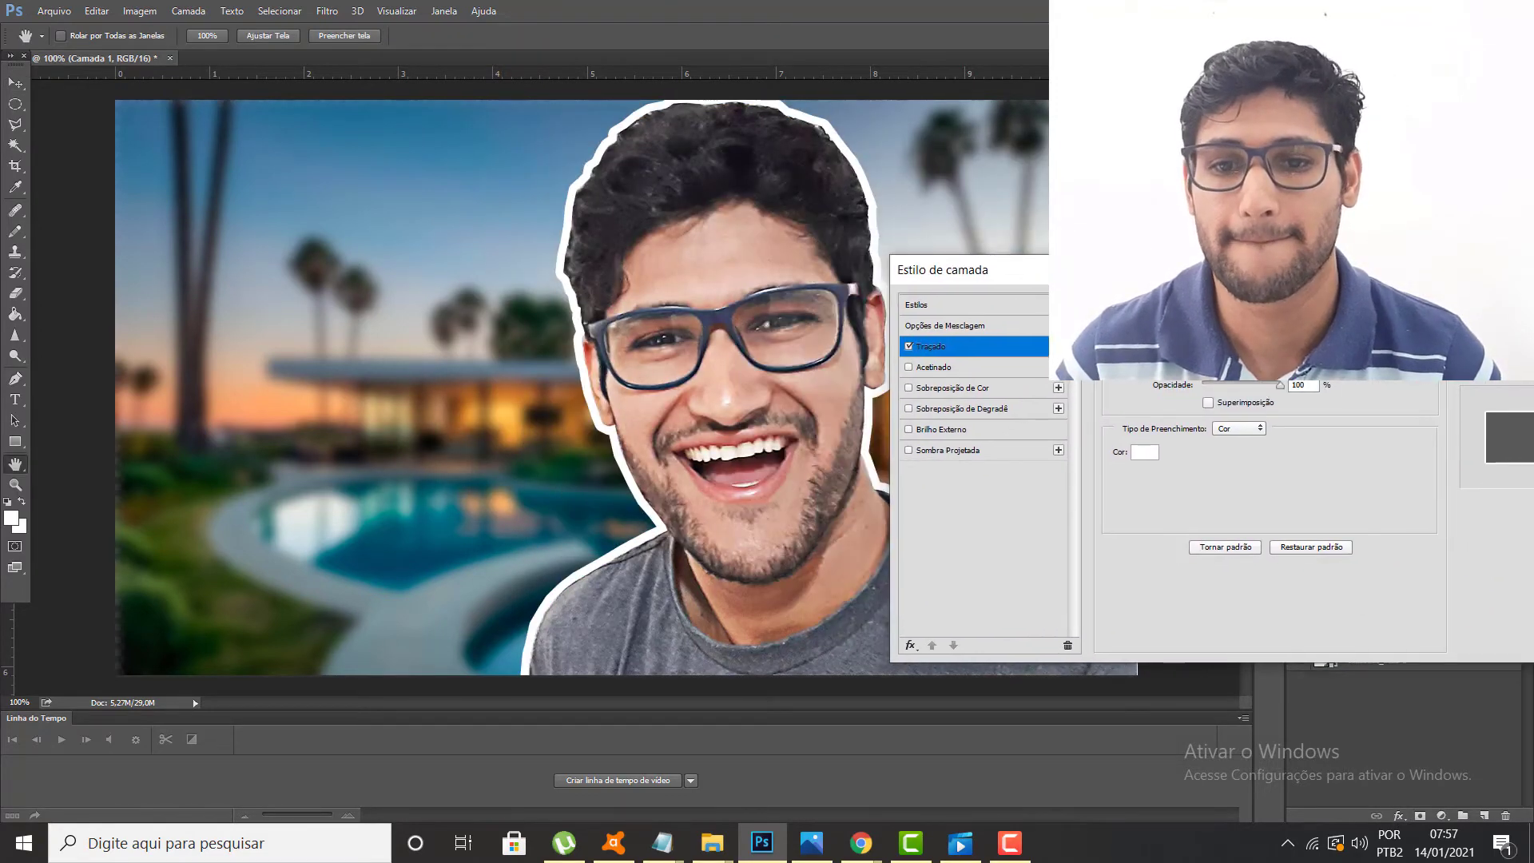
click(1144, 452)
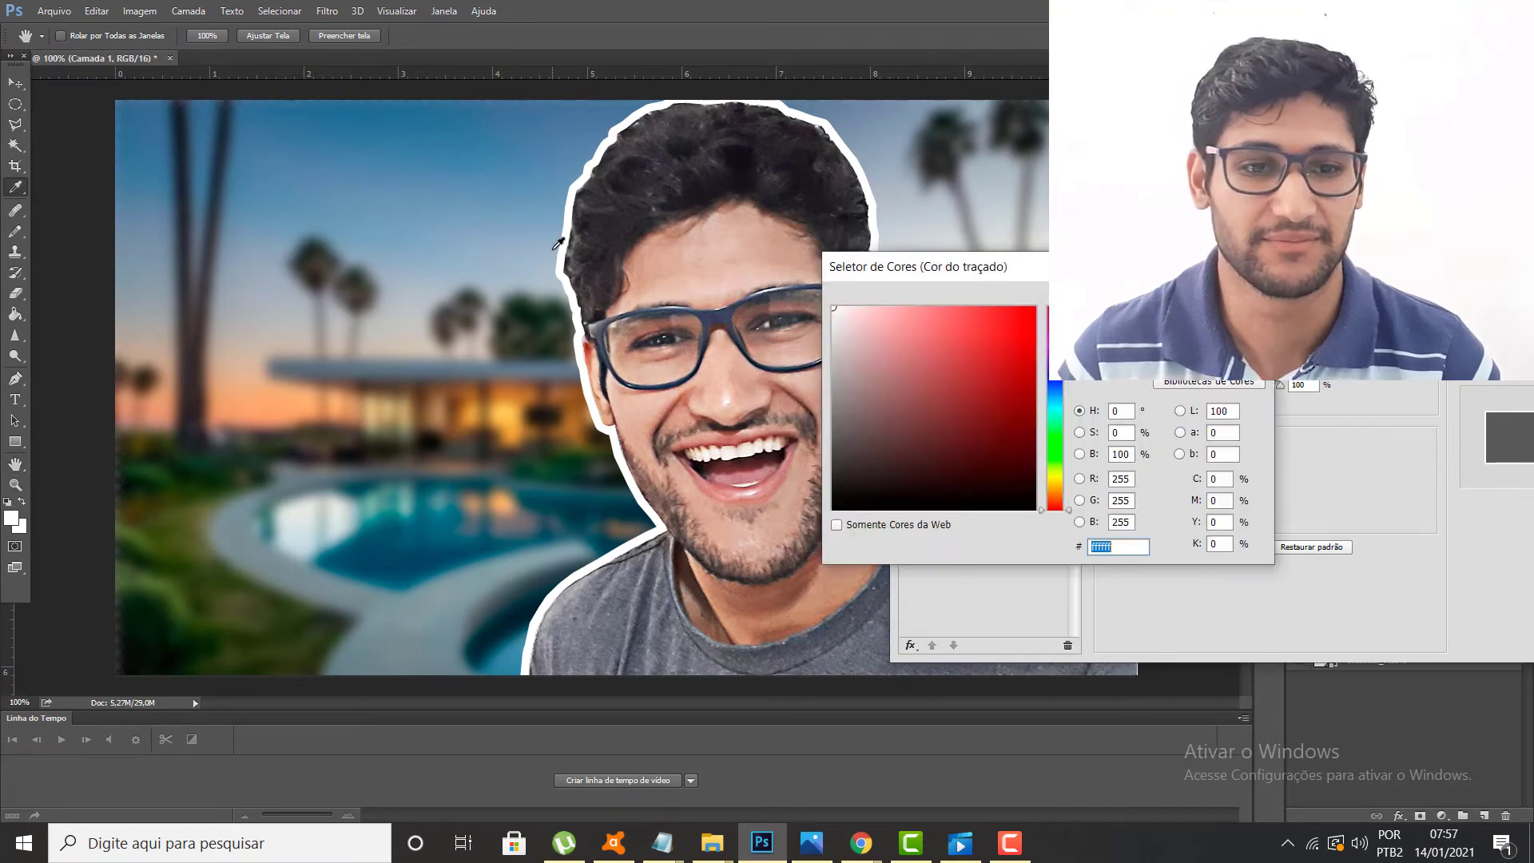
click(1089, 196)
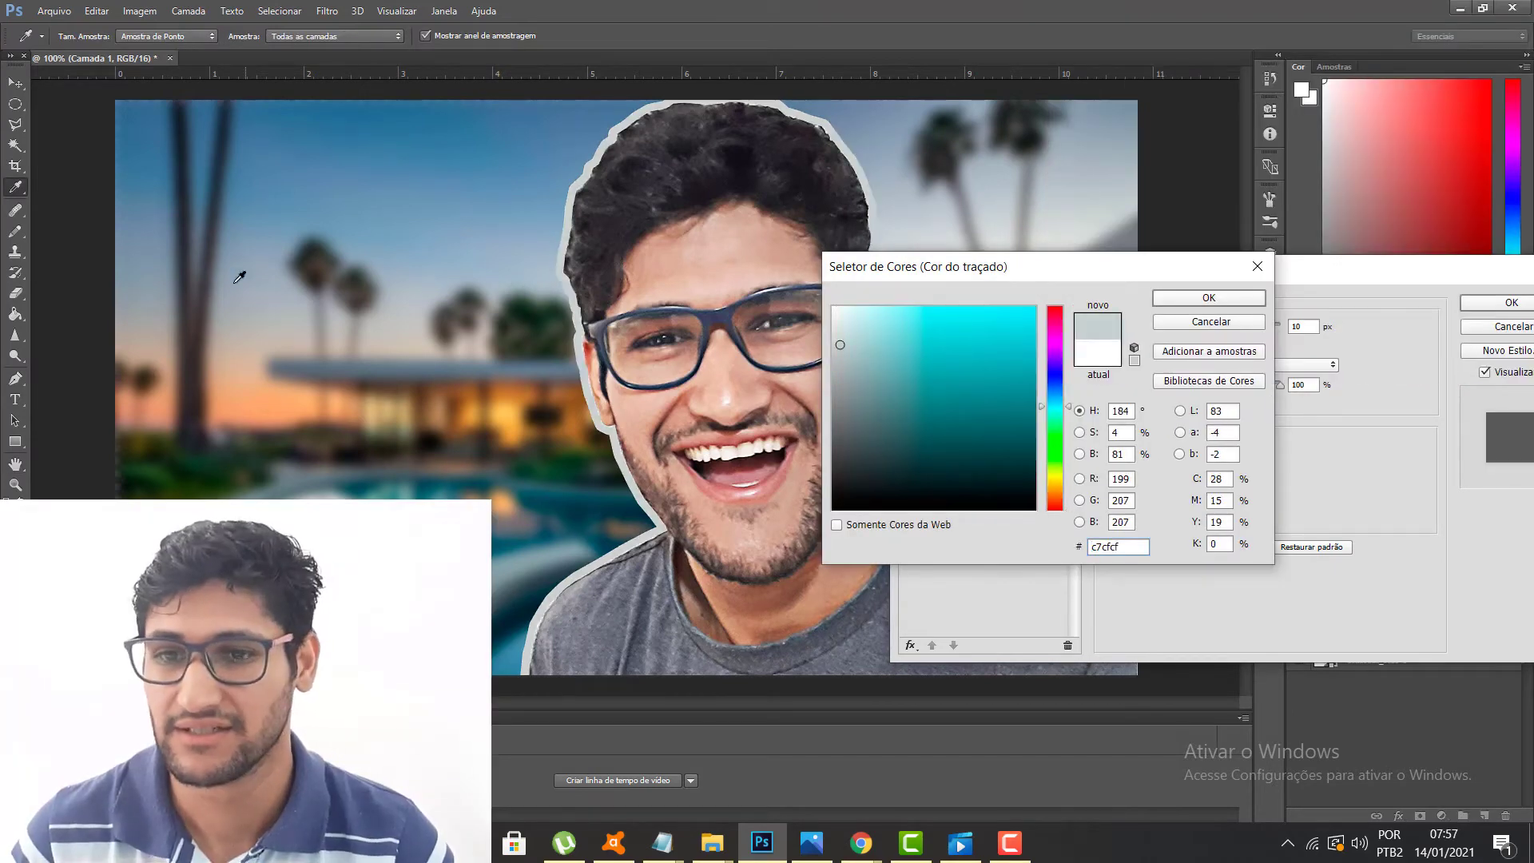
mouse_move(240, 276)
mouse_down()
mouse_move(354, 343)
mouse_move(223, 394)
mouse_move(257, 394)
mouse_up()
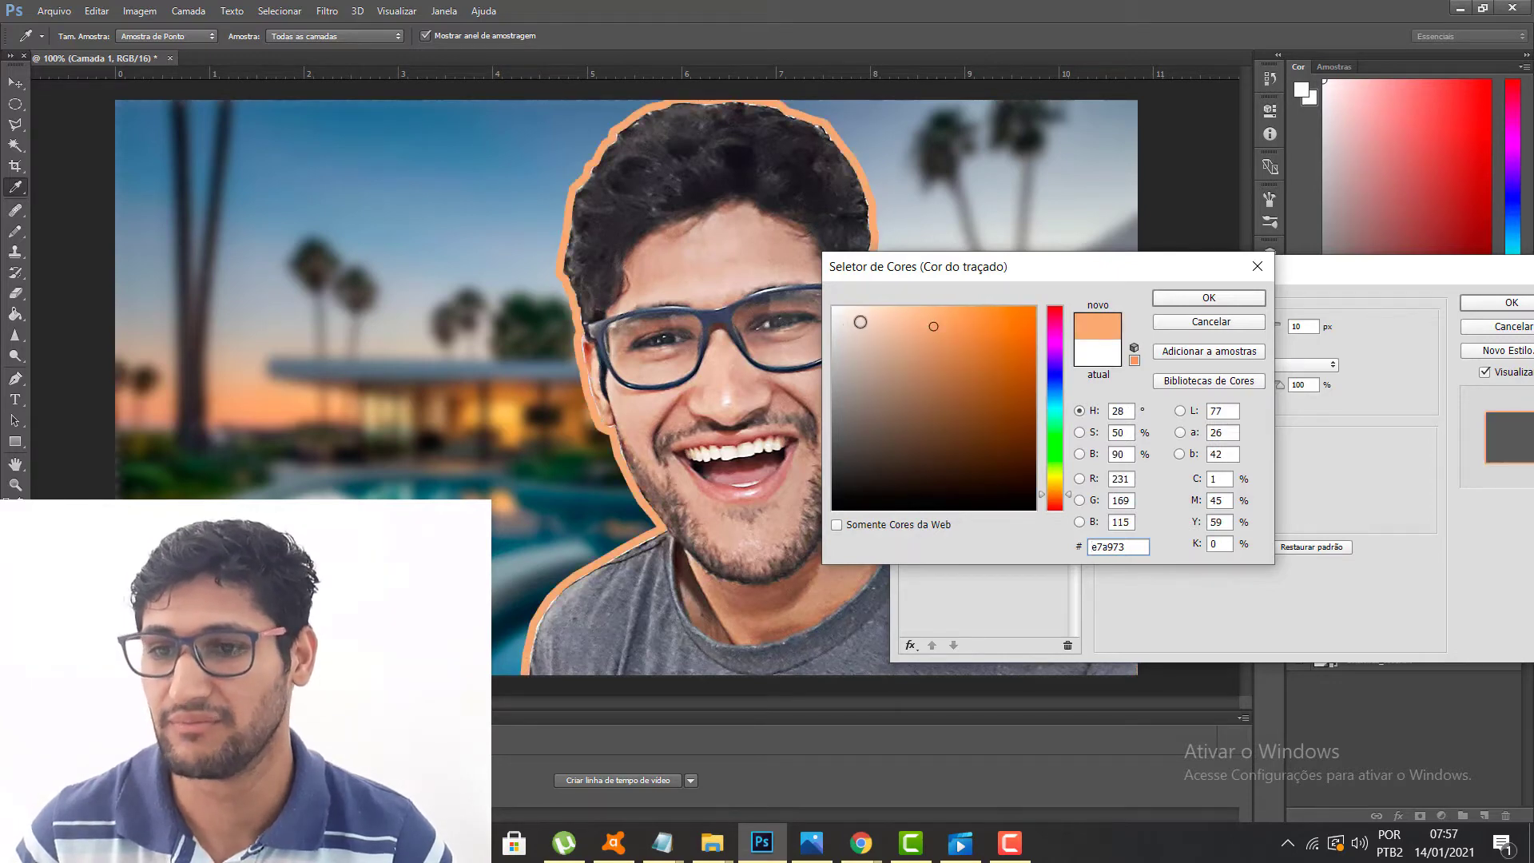
click(835, 310)
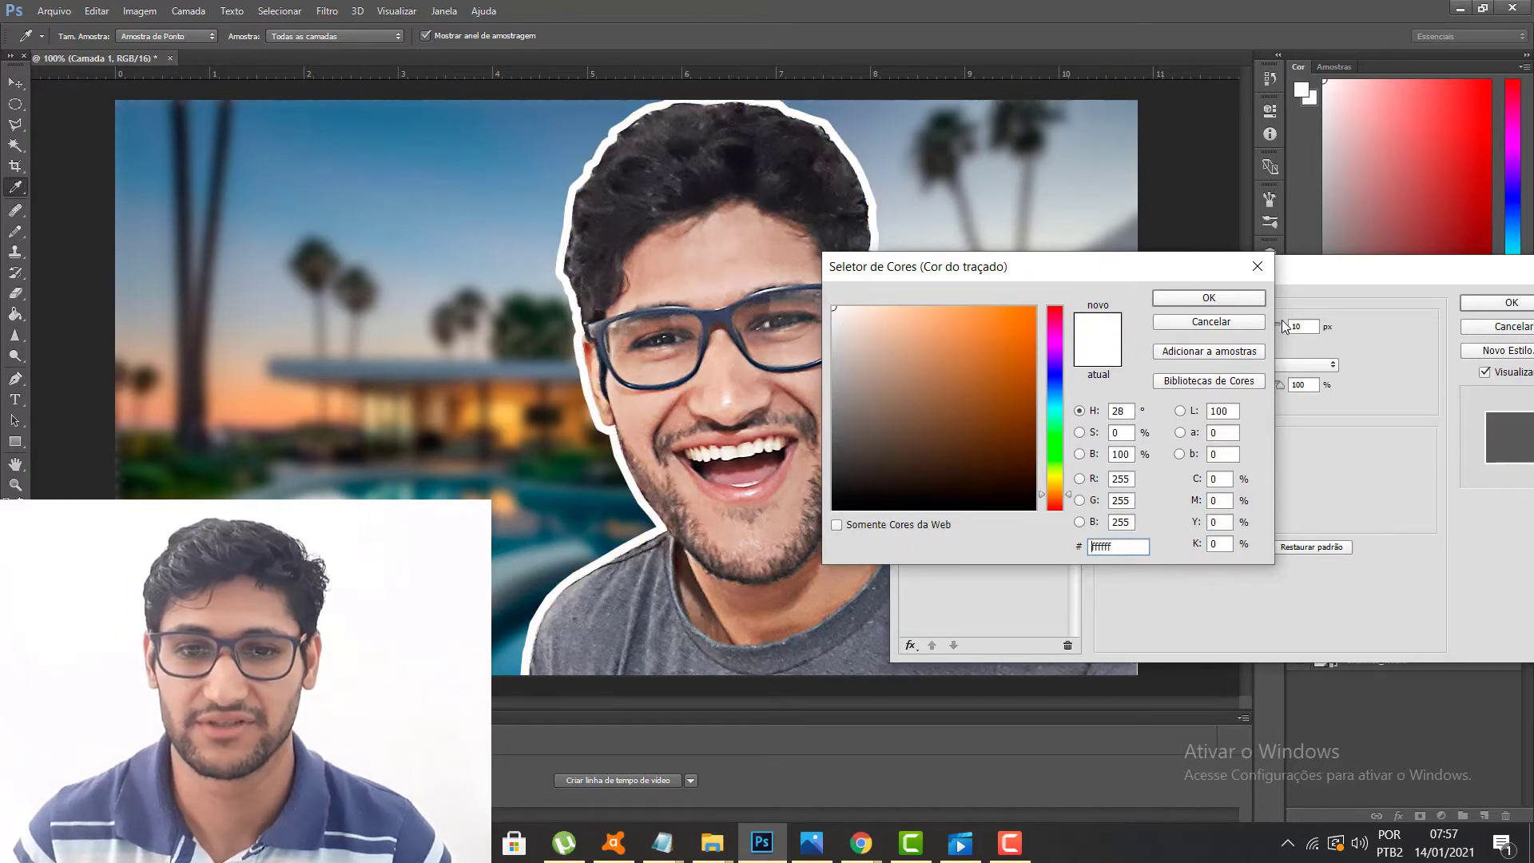
click(1240, 299)
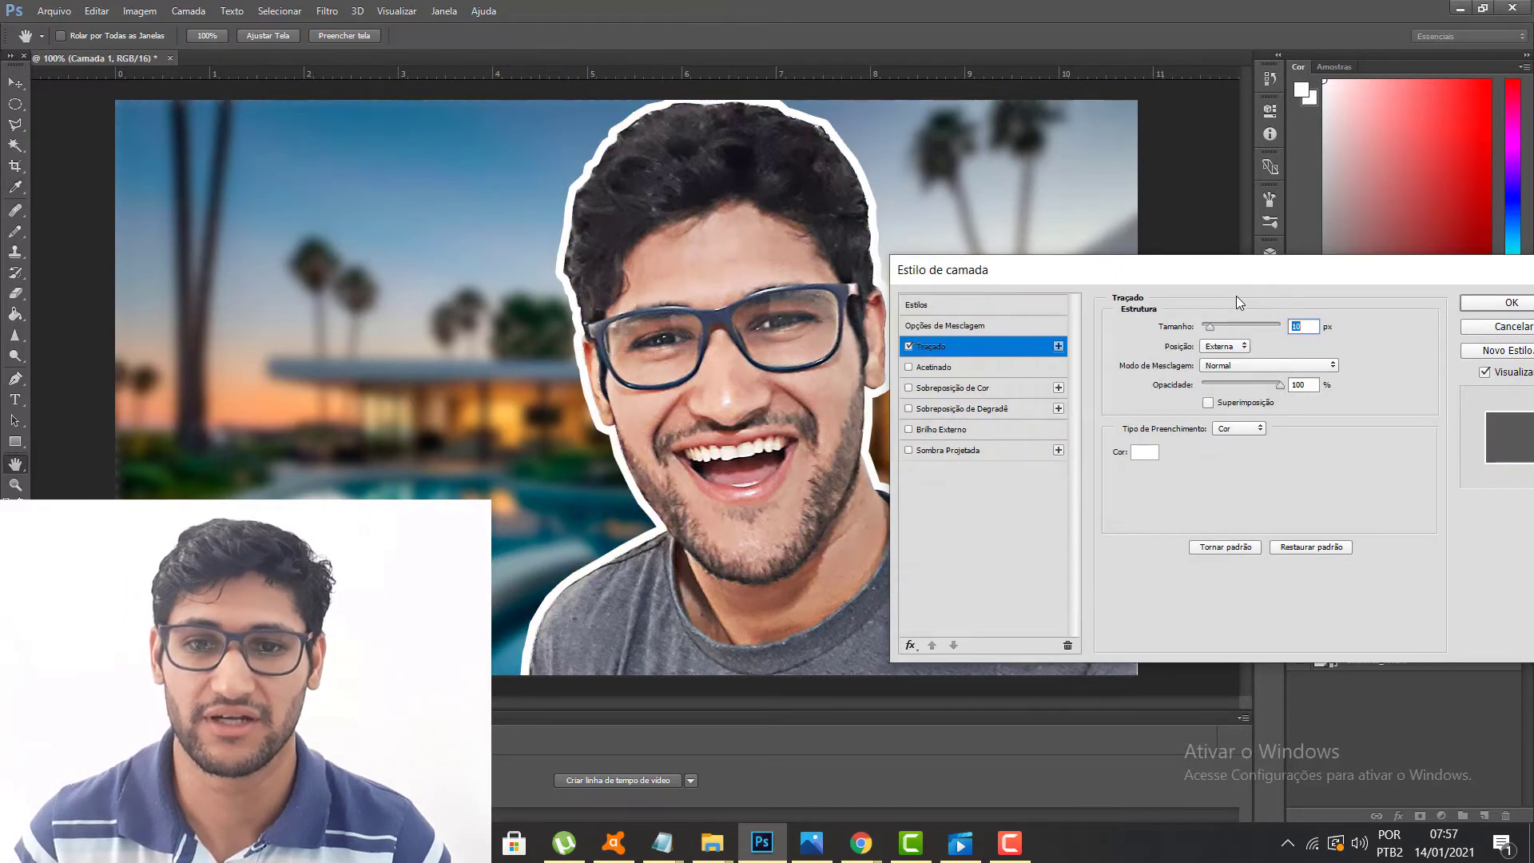
click(1491, 308)
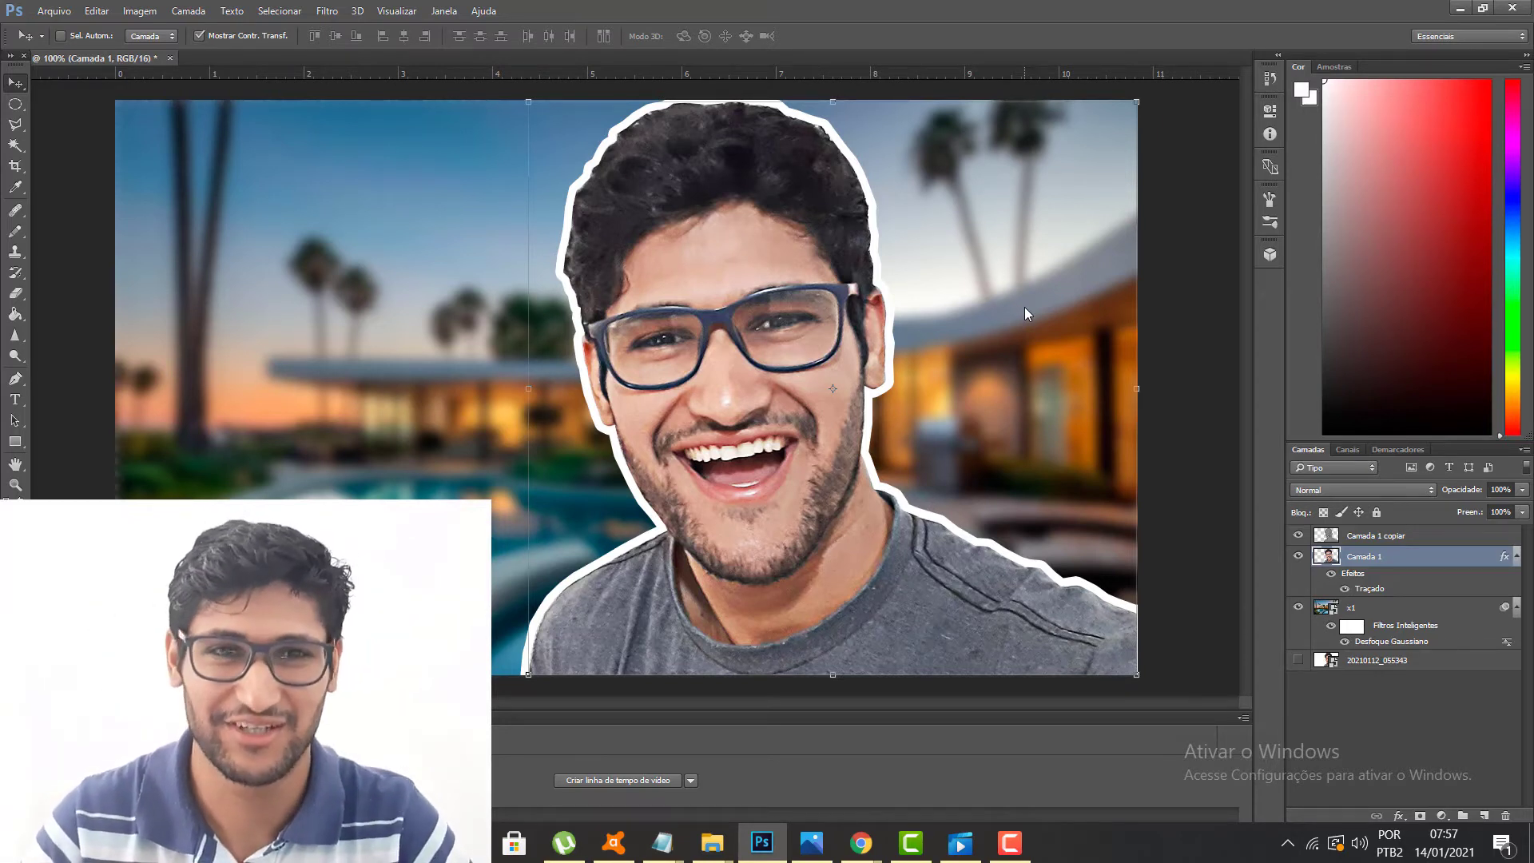
Add the white text THUMBNAIL in Impact Regular at 72 pt across the upper part of the canvas.
click(14, 399)
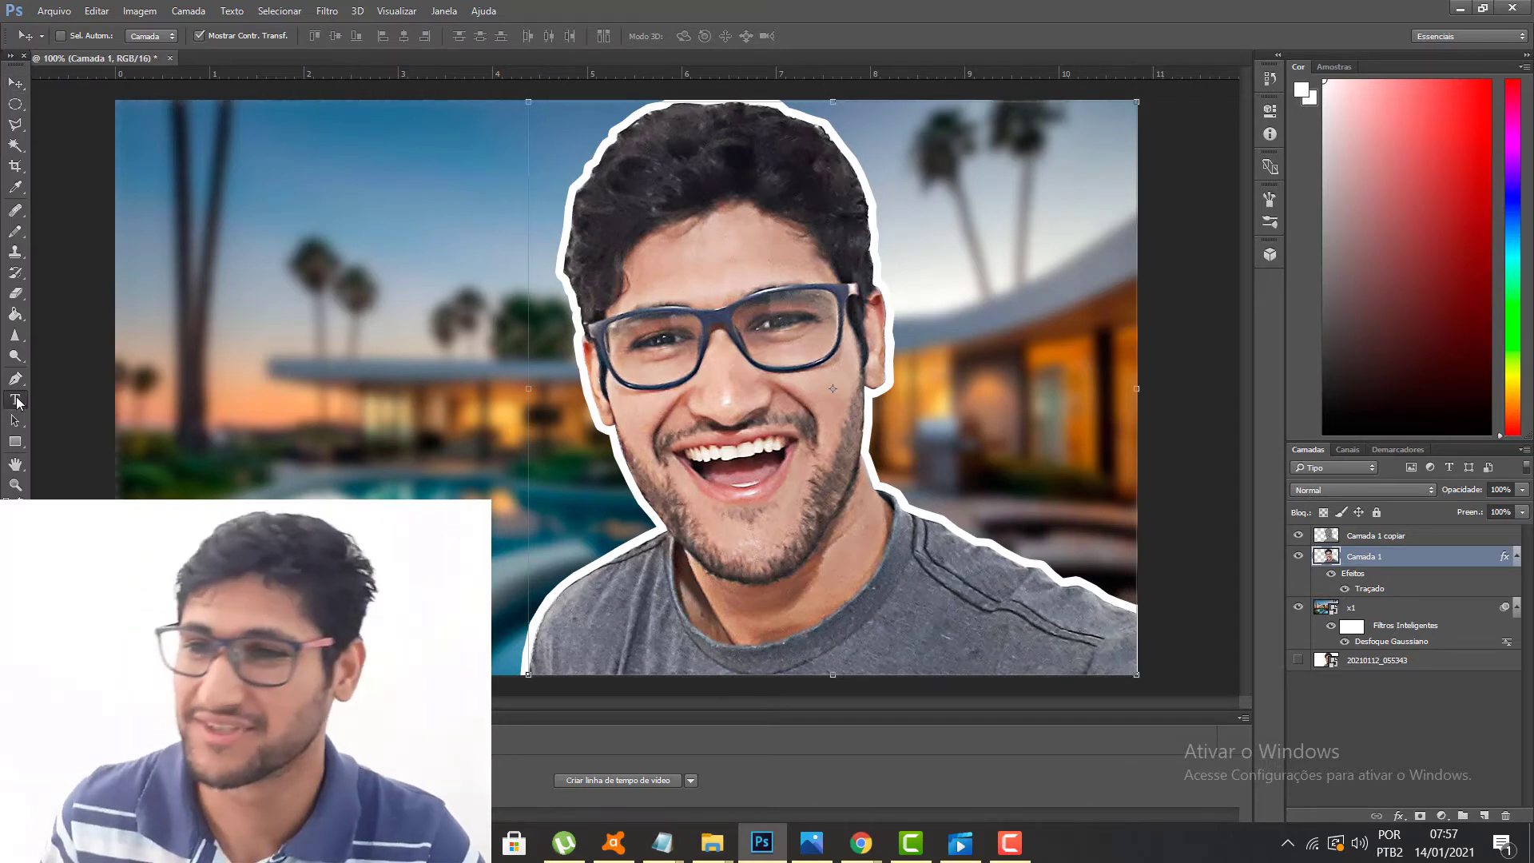
click(182, 227)
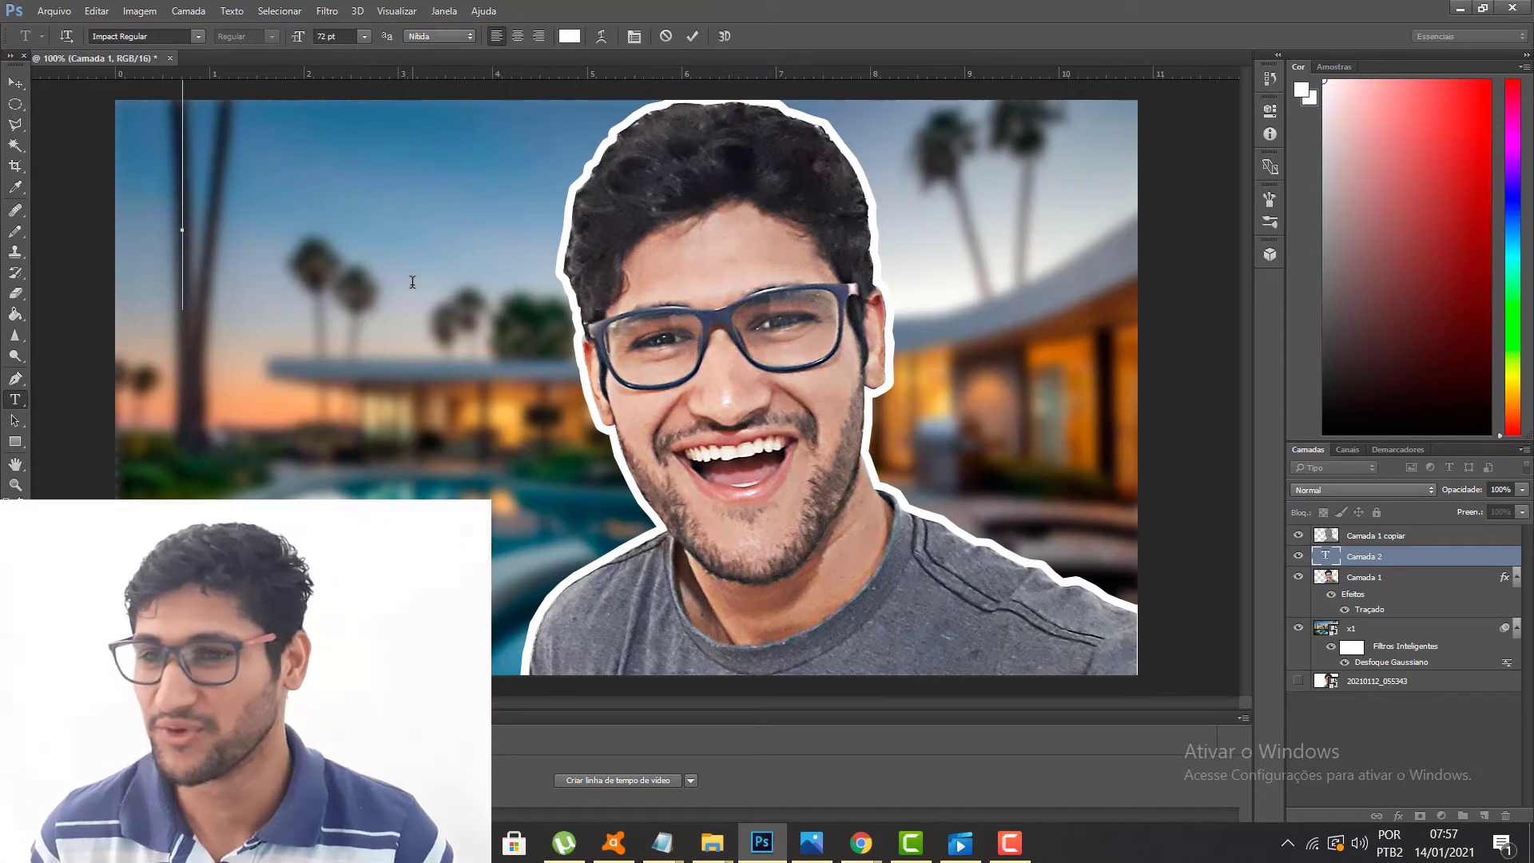
text(I)
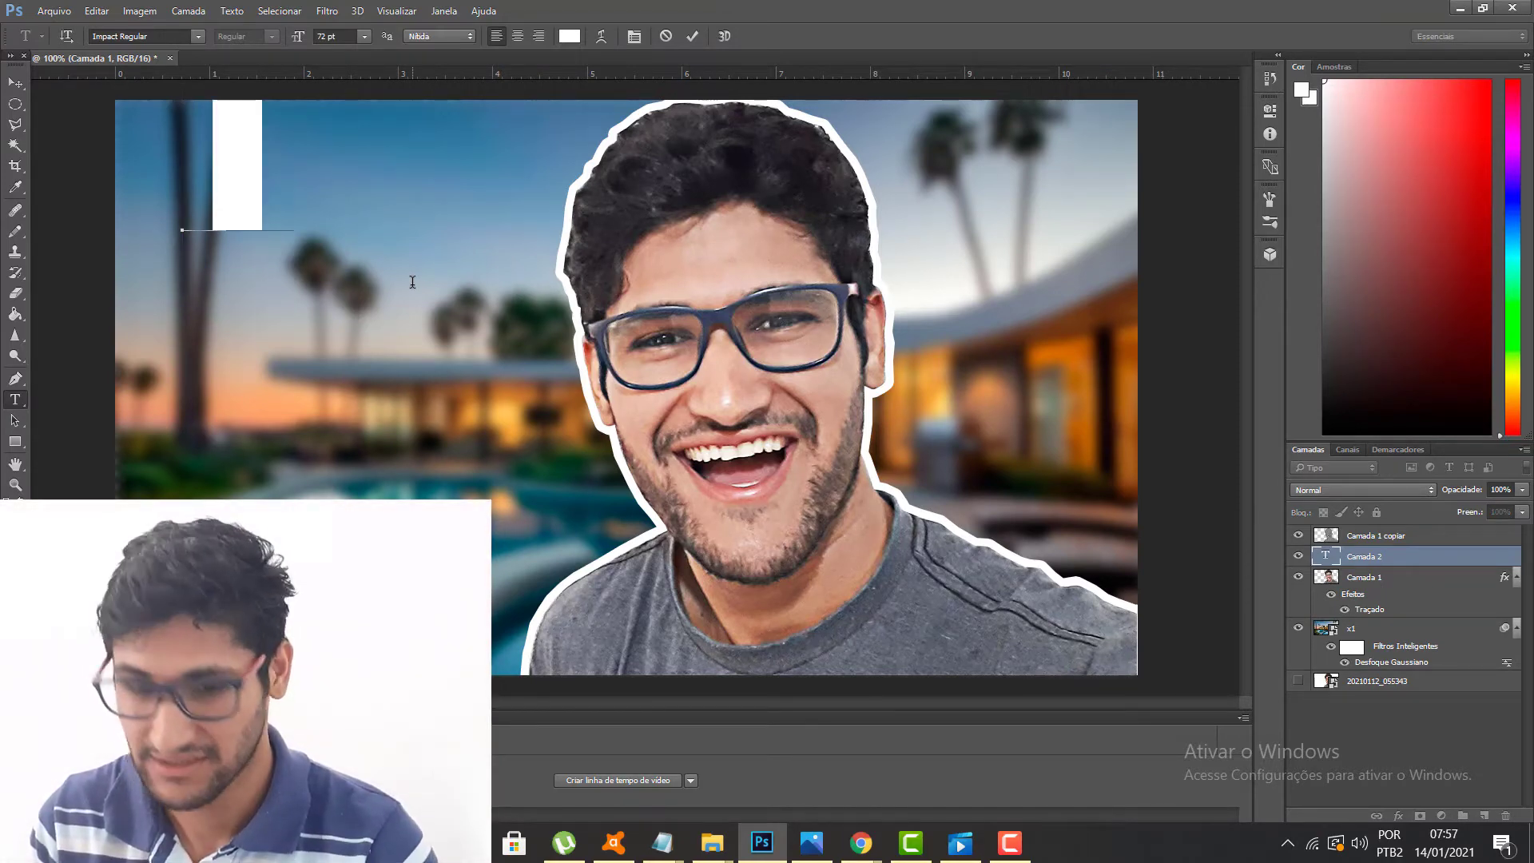
click(364, 37)
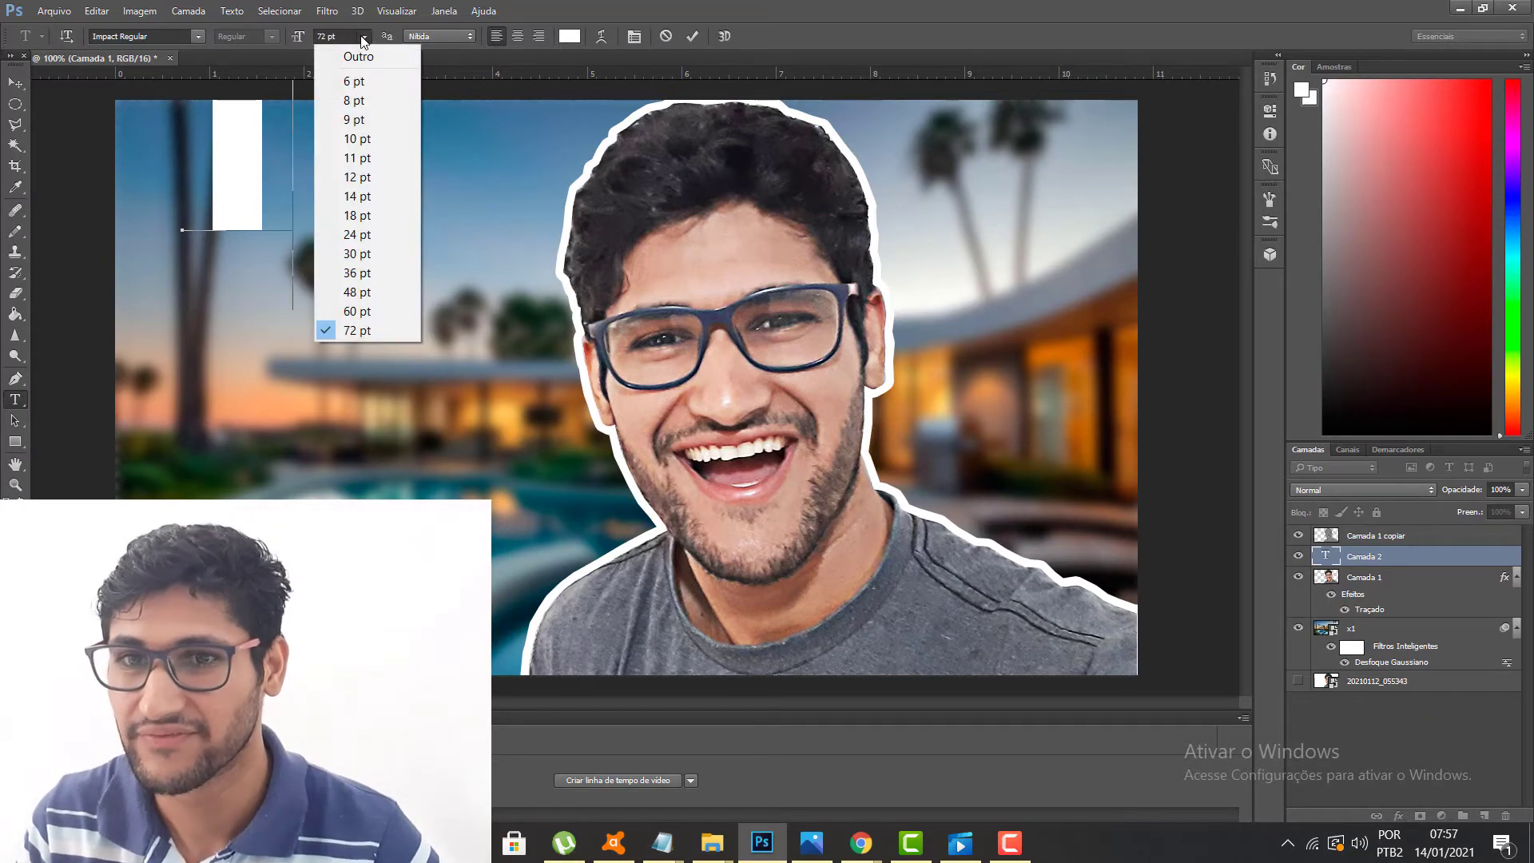
click(364, 293)
scroll(364, 294, down, 2)
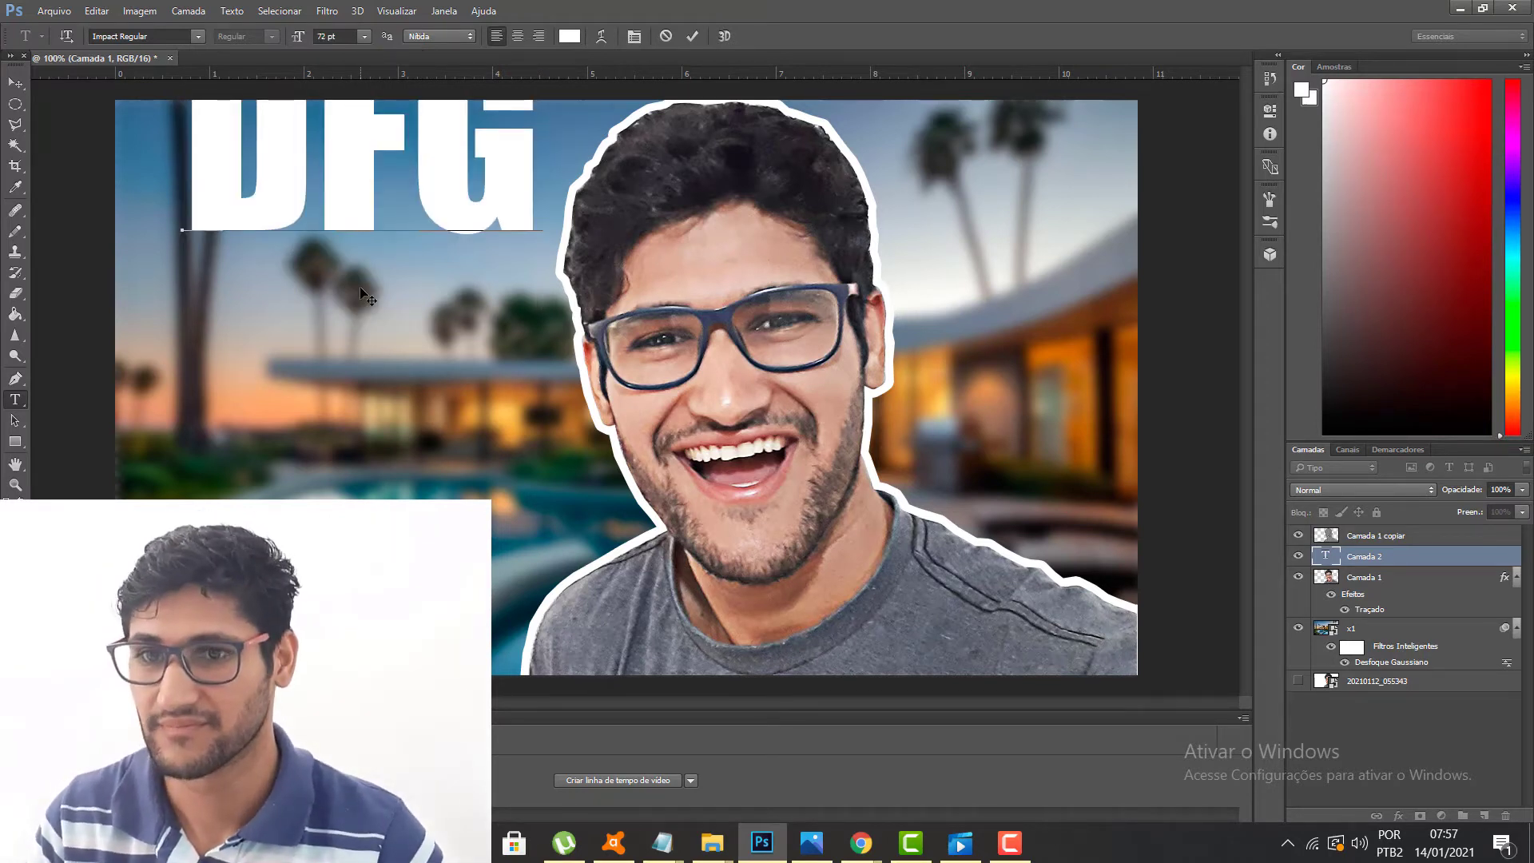
key(BackSpace)
key(BackSpace)
key(BackSpace)
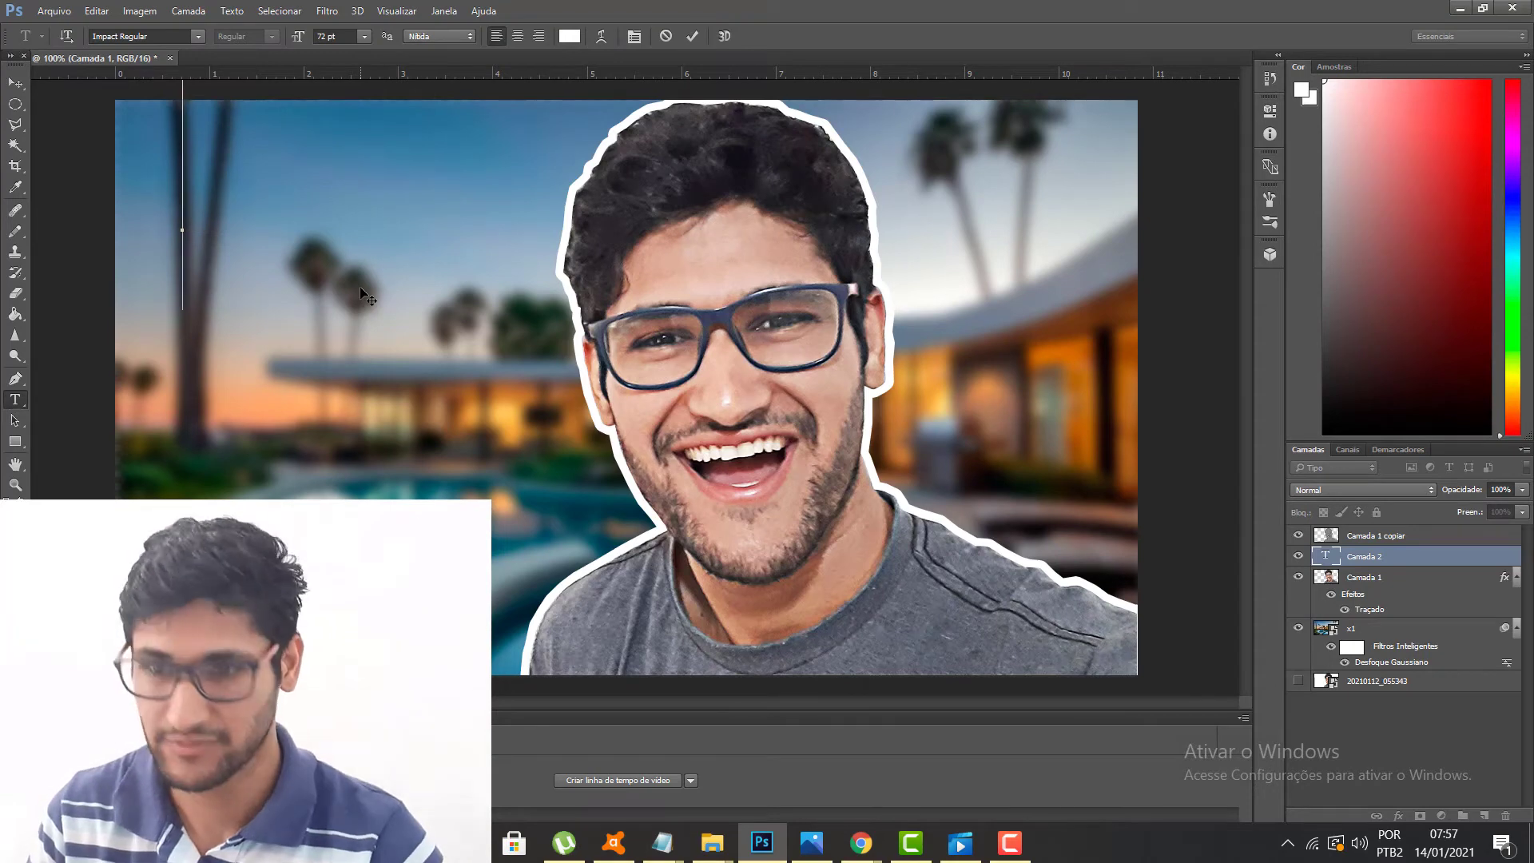
text(IM)
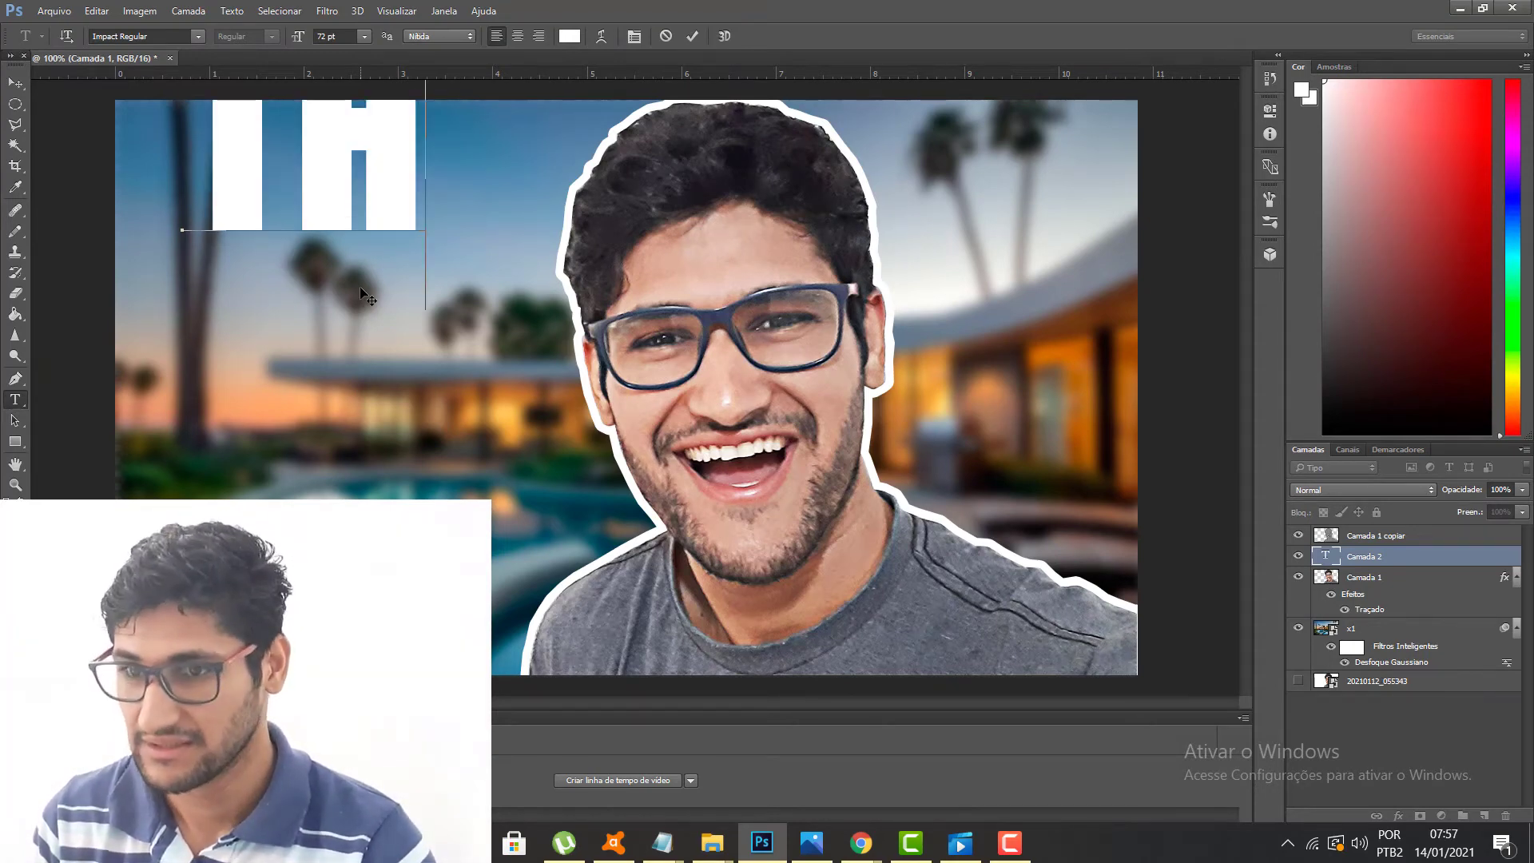
text(UM)
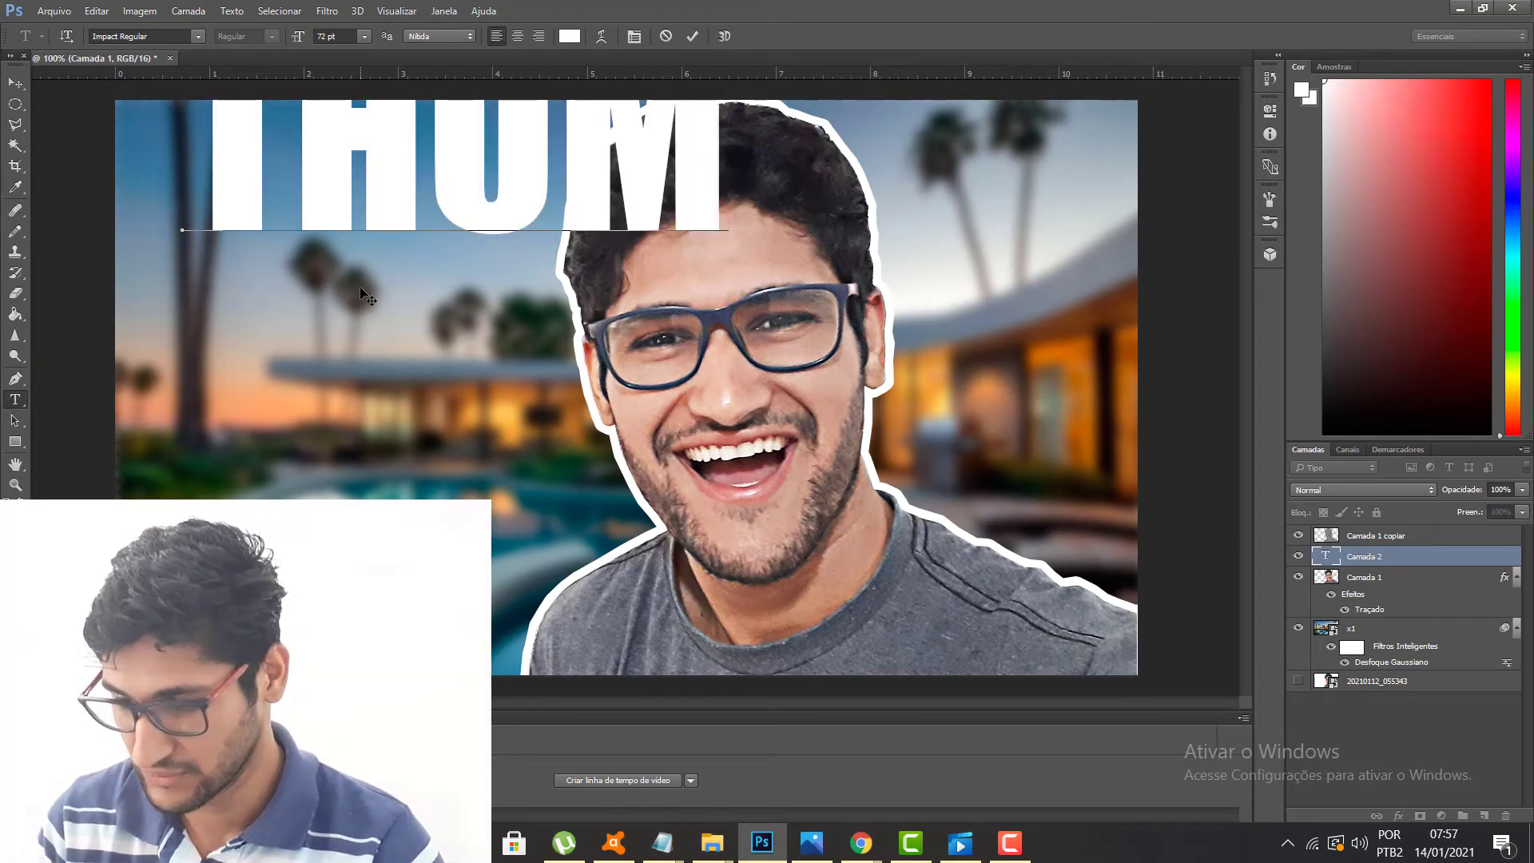
text(B)
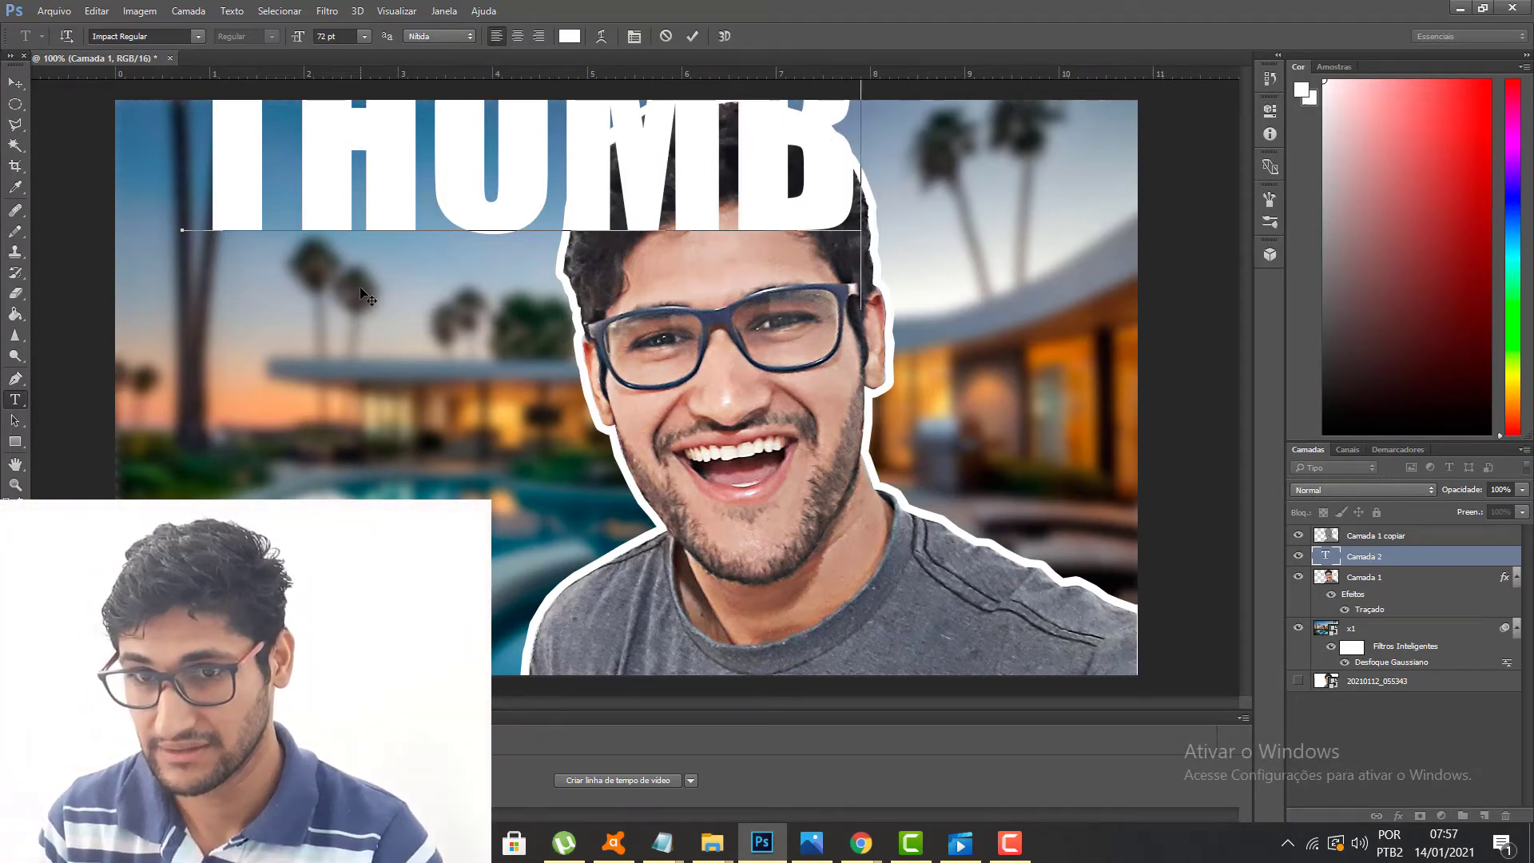
text(NAI)
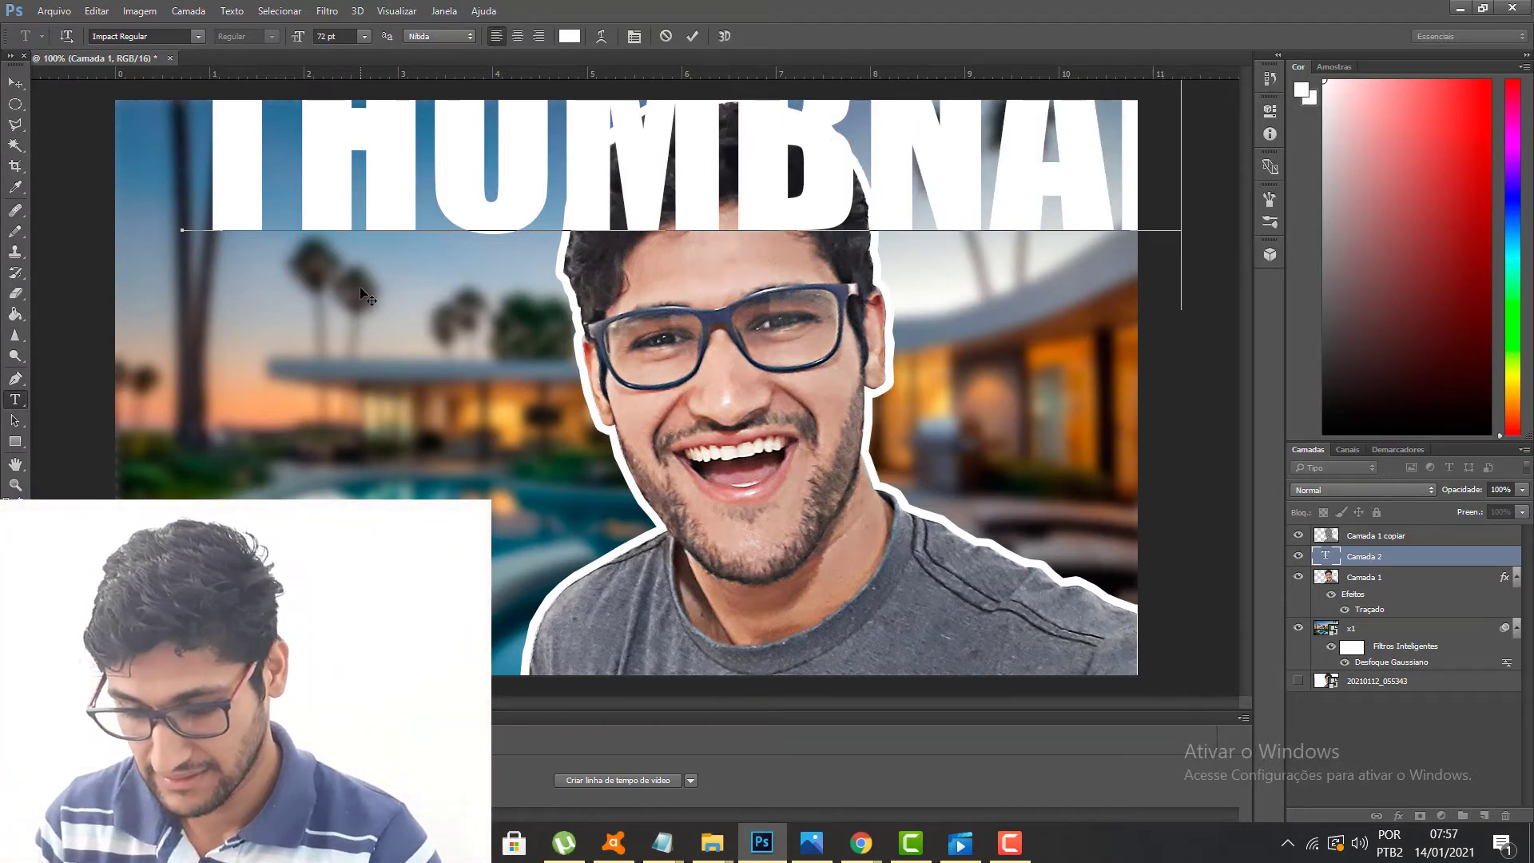
click(23, 83)
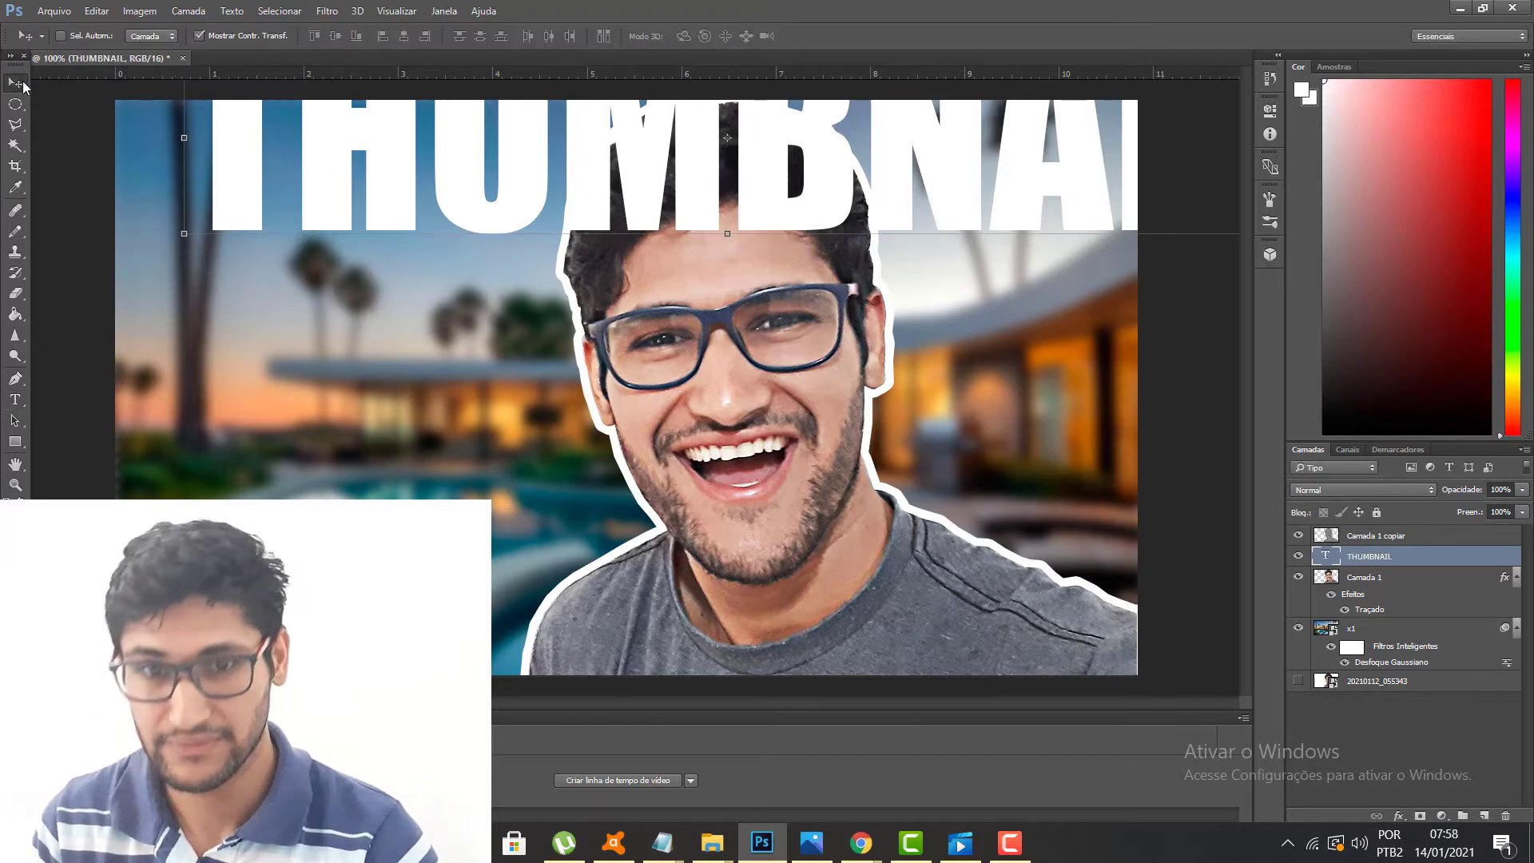
Scale the THUMBNAIL text down to about 45% and place it in the canvas's upper-left corner.
drag(509, 126, 479, 369)
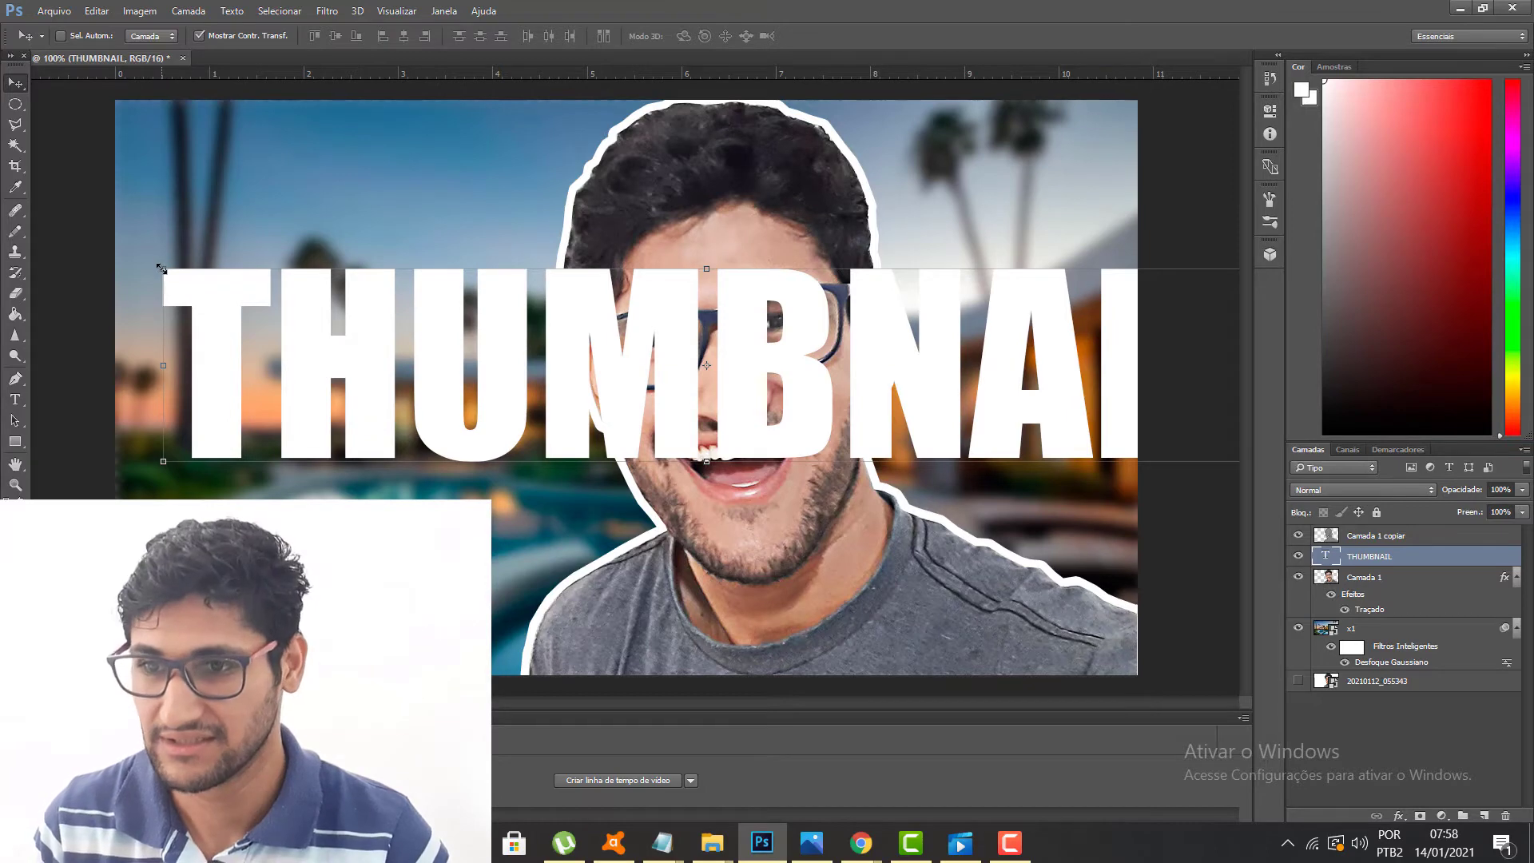
key(ctrl+t)
drag(162, 269, 940, 346)
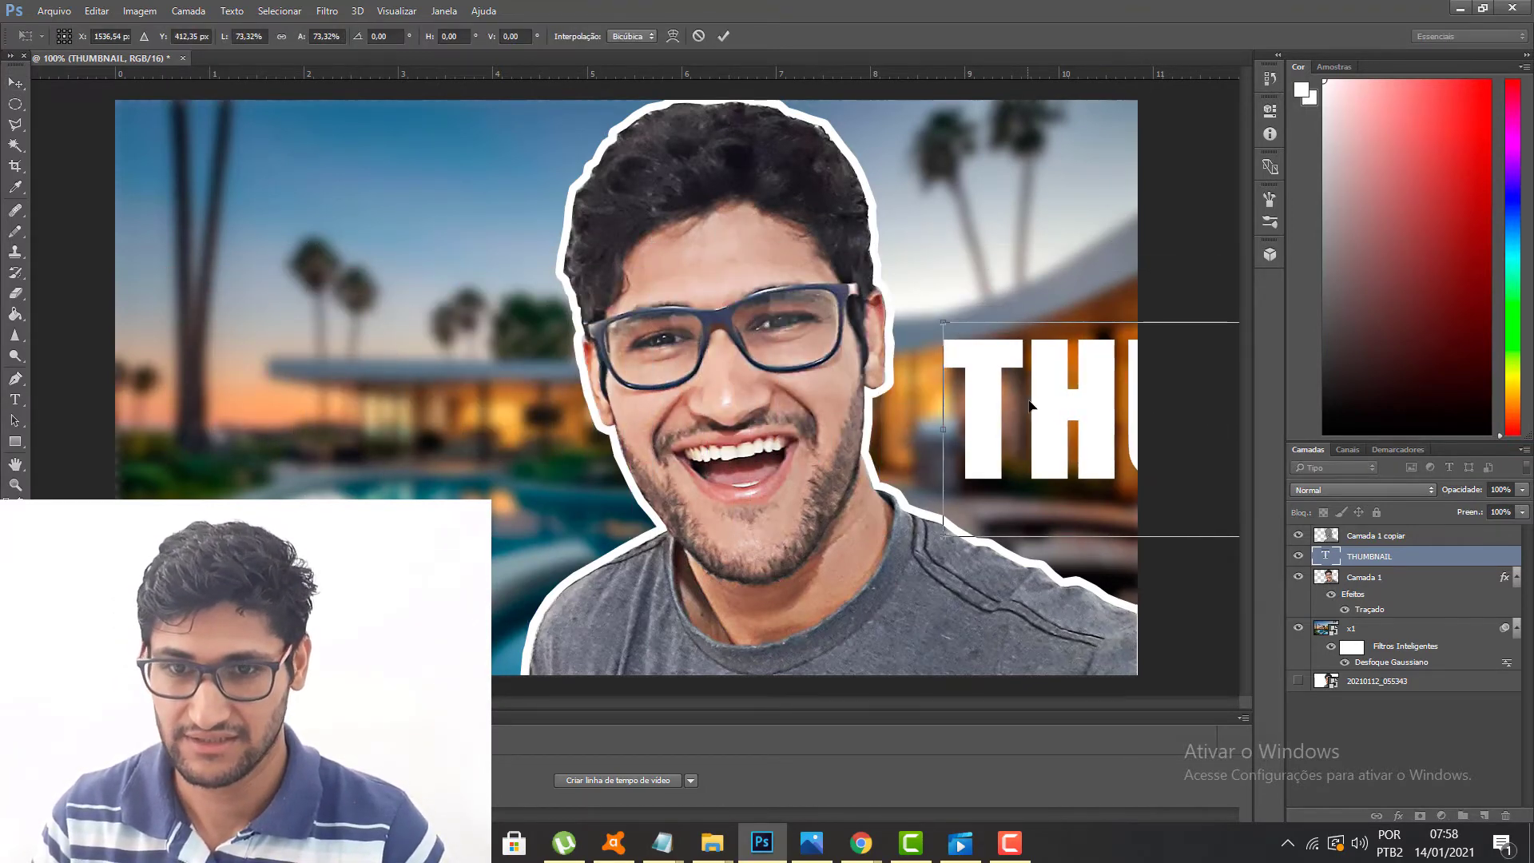
drag(1030, 405, 356, 222)
drag(291, 171, 595, 256)
drag(706, 286, 447, 187)
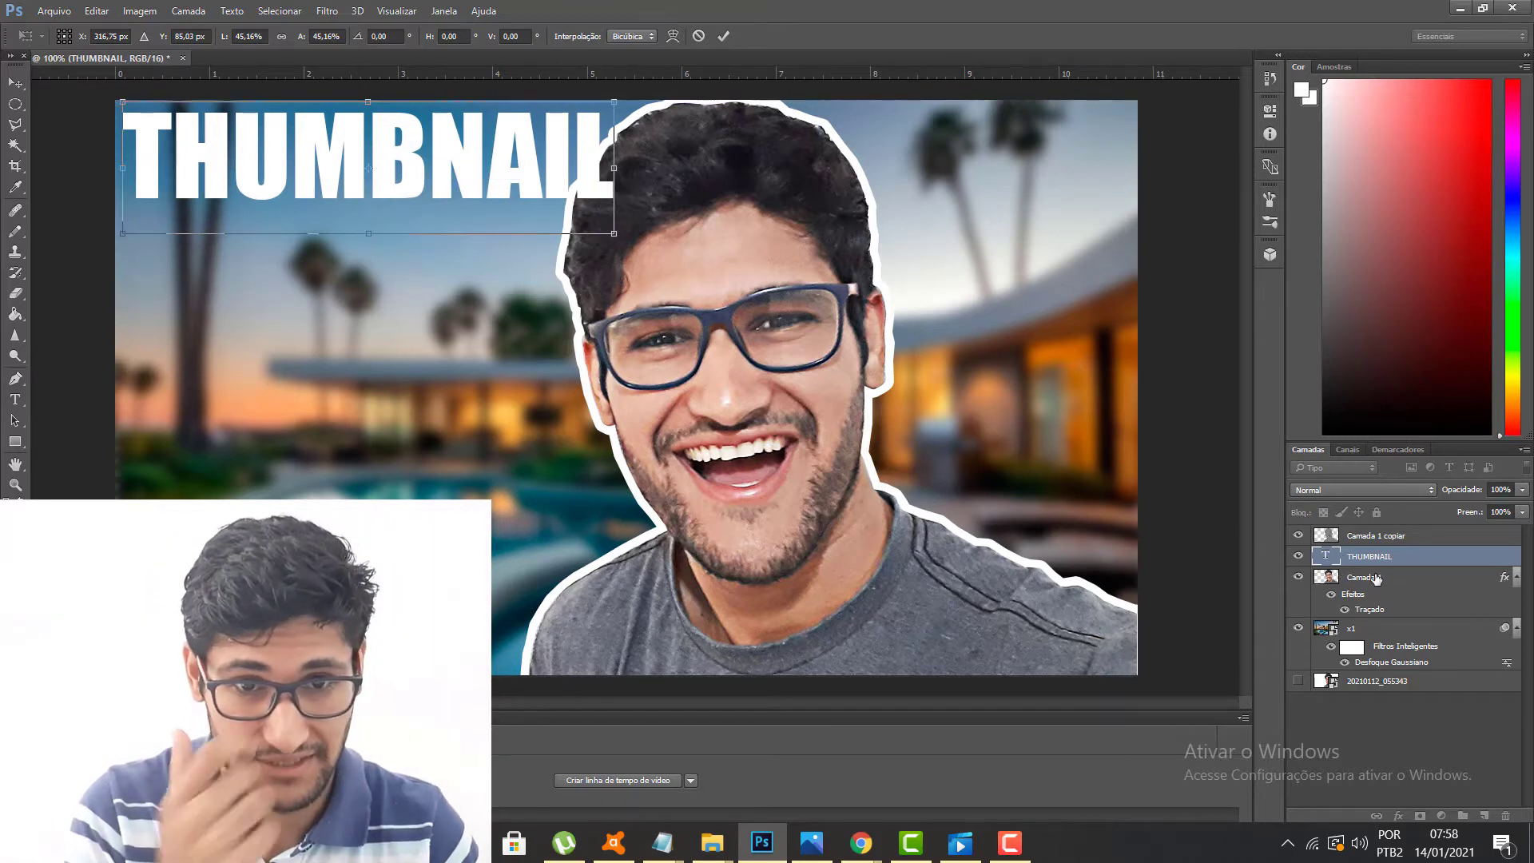
key(Return)
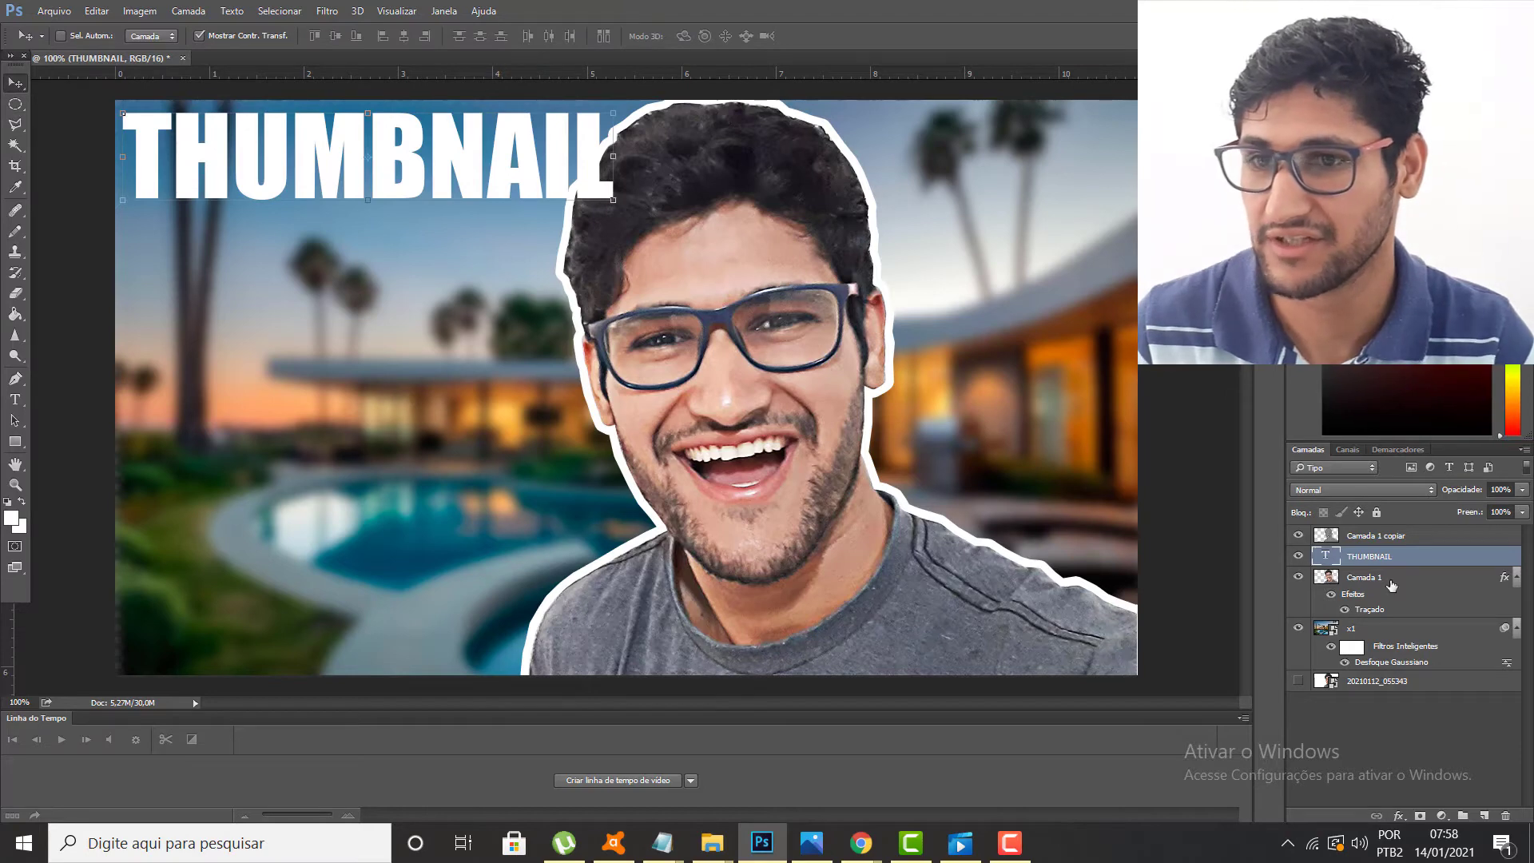
Move layers Camada 1 and Camada 1 copiar to the canvas's right side, keeping the two portraits exactly aligned.
click(1363, 578)
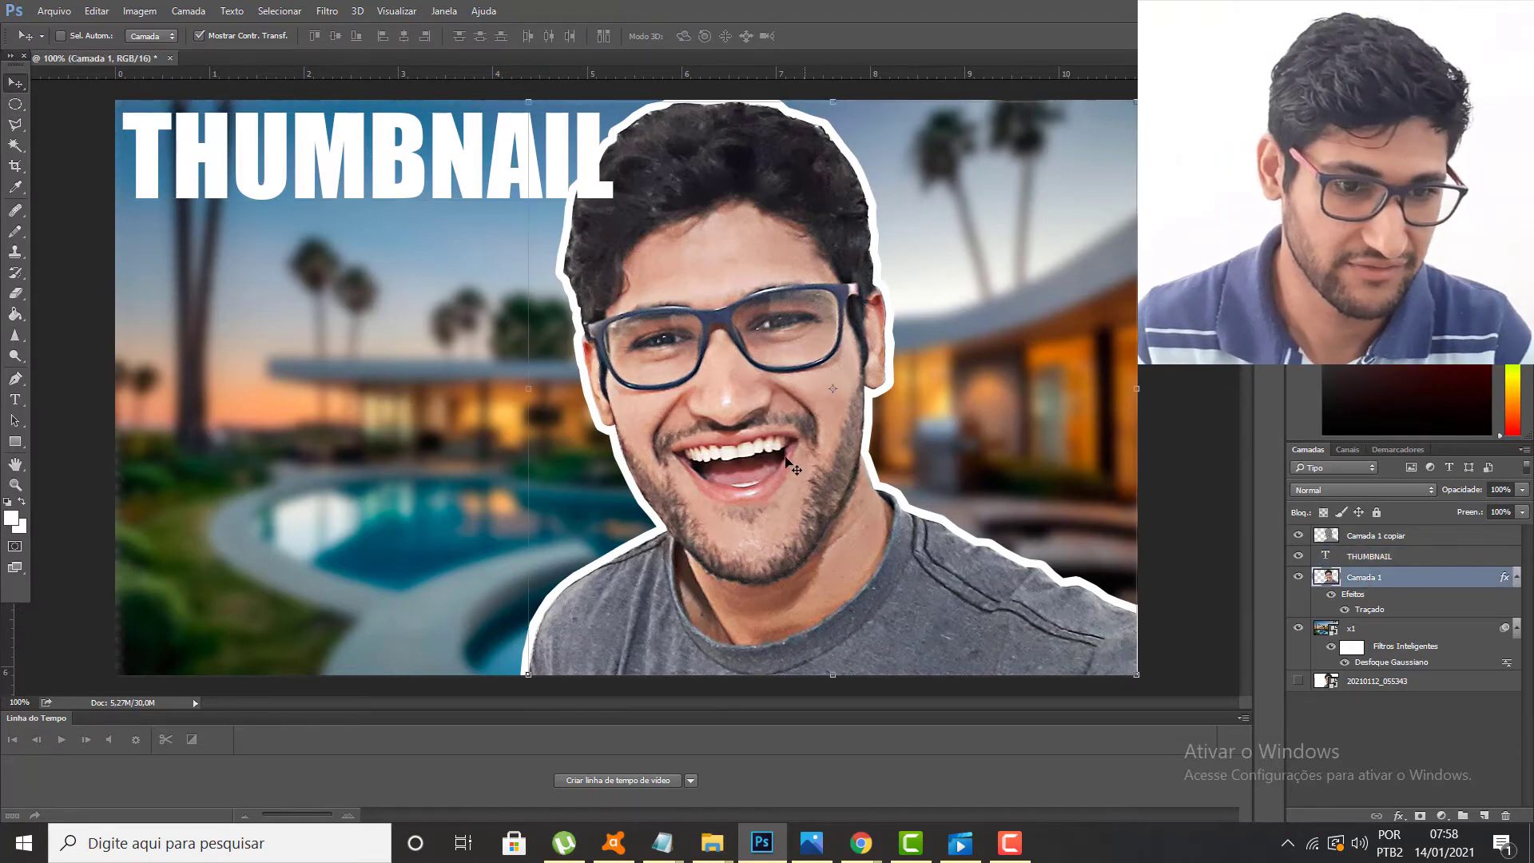
drag(791, 467, 976, 471)
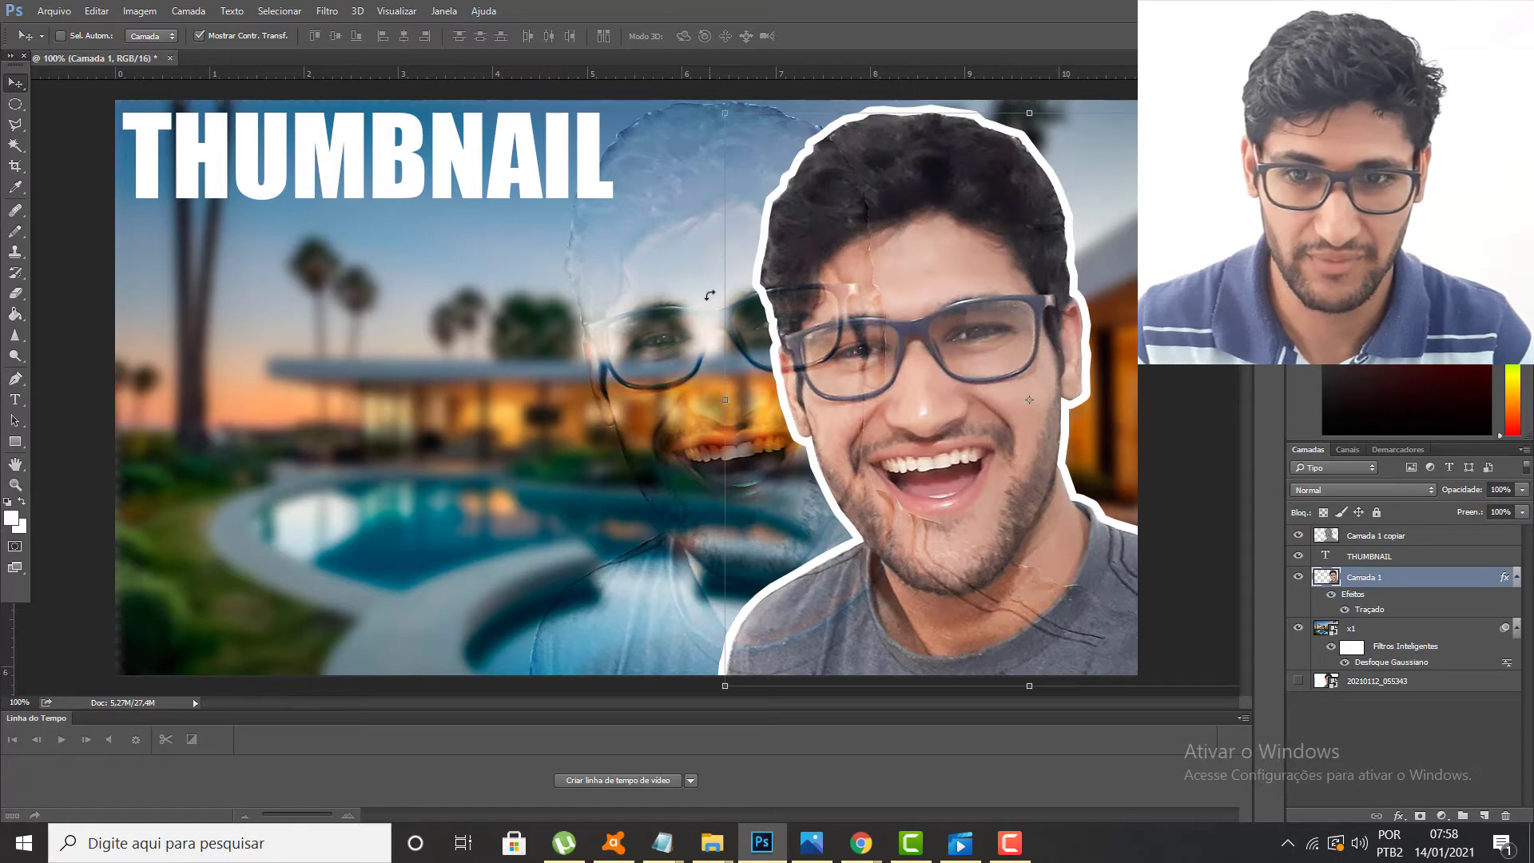
click(1373, 537)
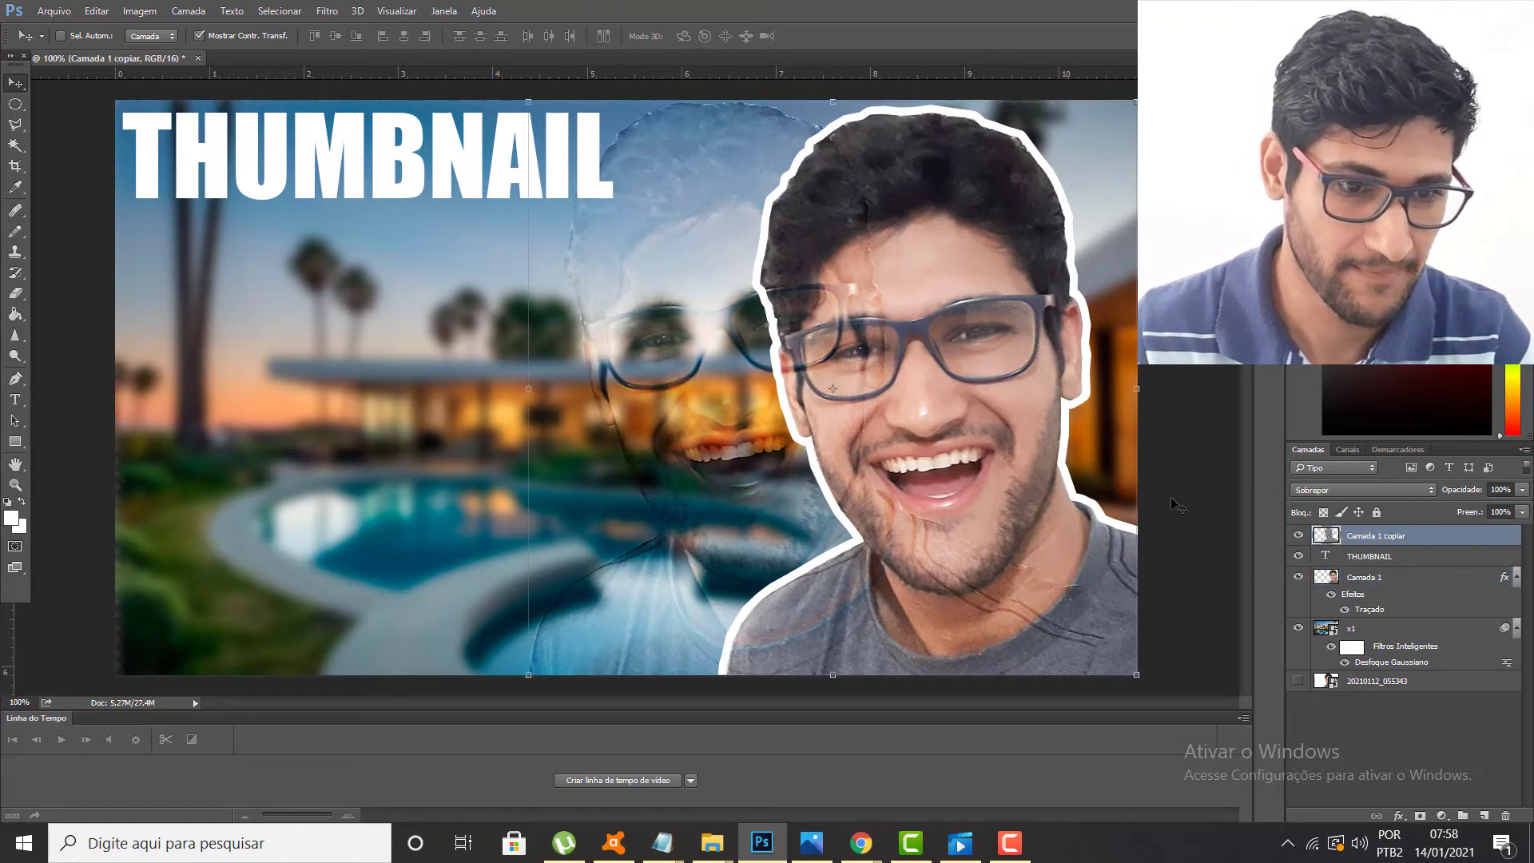
drag(668, 384, 861, 394)
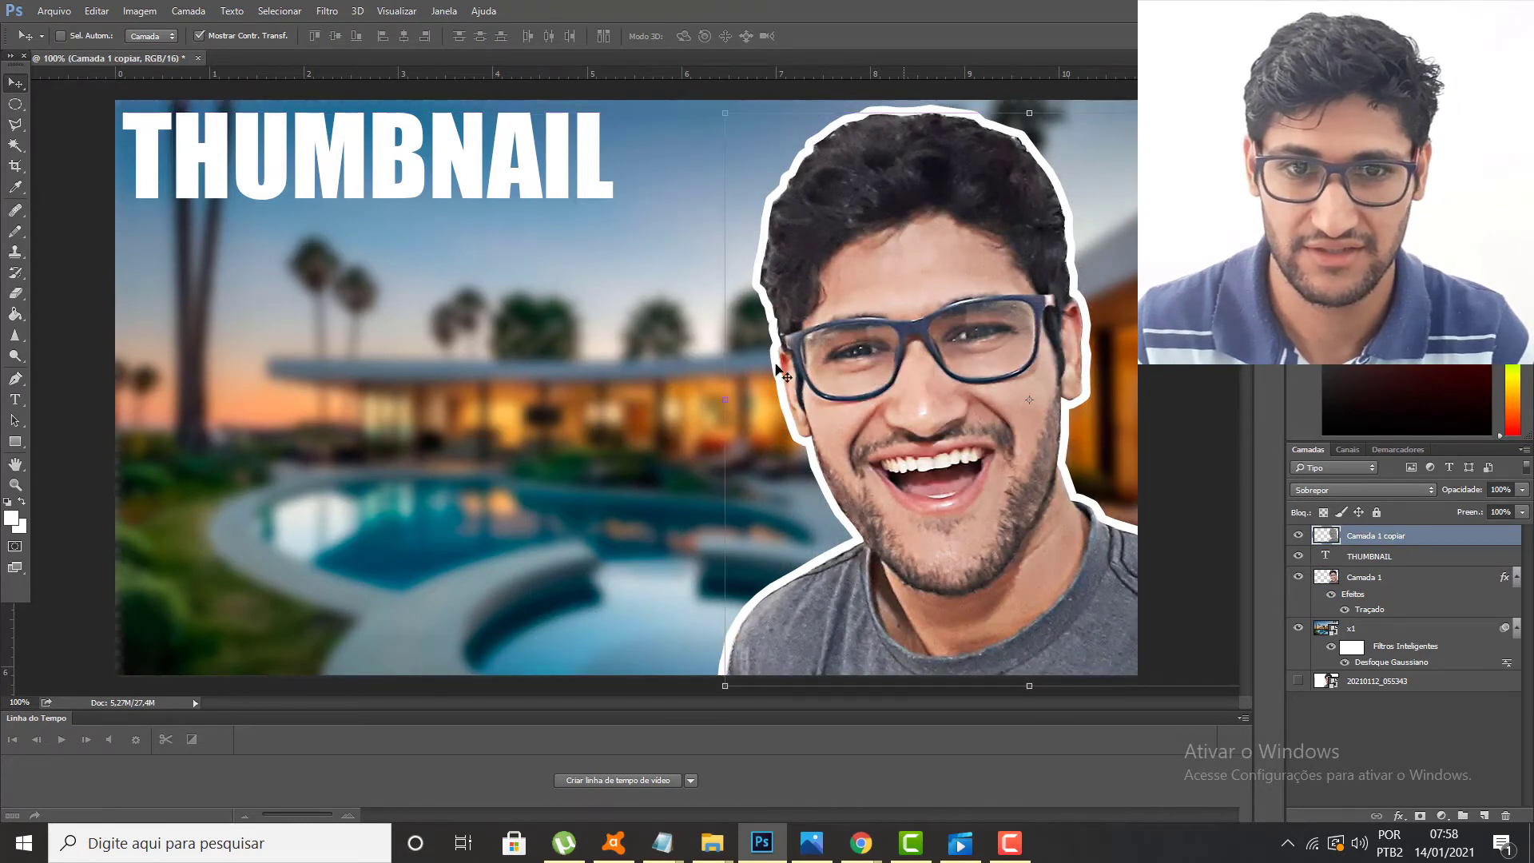
Enlarge the THUMBNAIL text to about 41.6 pt so that it fills the width between the canvas's left edge and the portrait.
click(1366, 557)
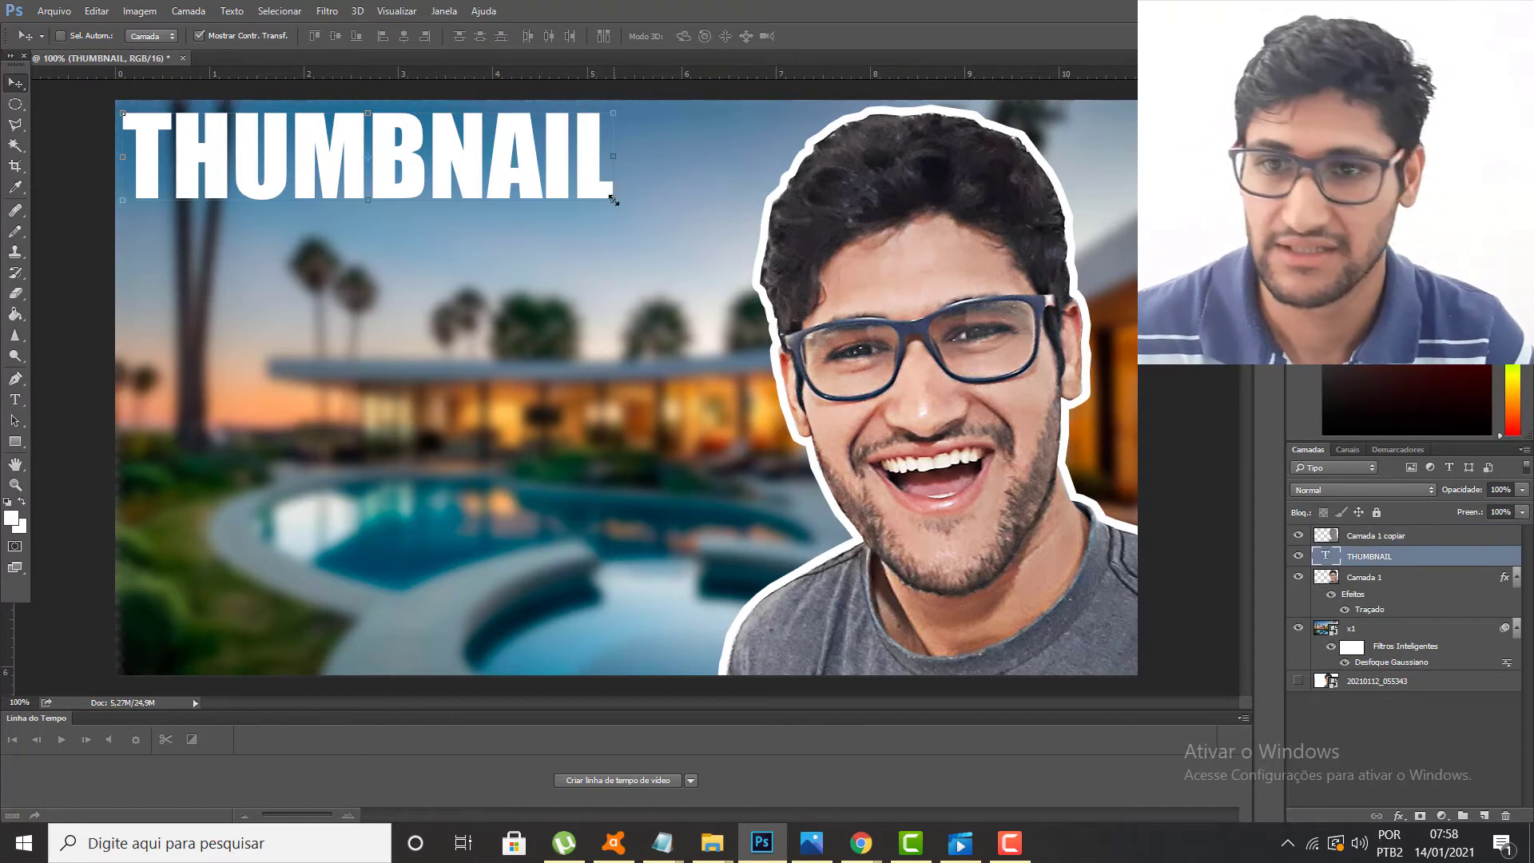
mouse_move(613, 200)
mouse_down()
mouse_move(652, 265)
mouse_move(733, 286)
mouse_move(784, 324)
mouse_move(604, 182)
mouse_move(595, 194)
mouse_up()
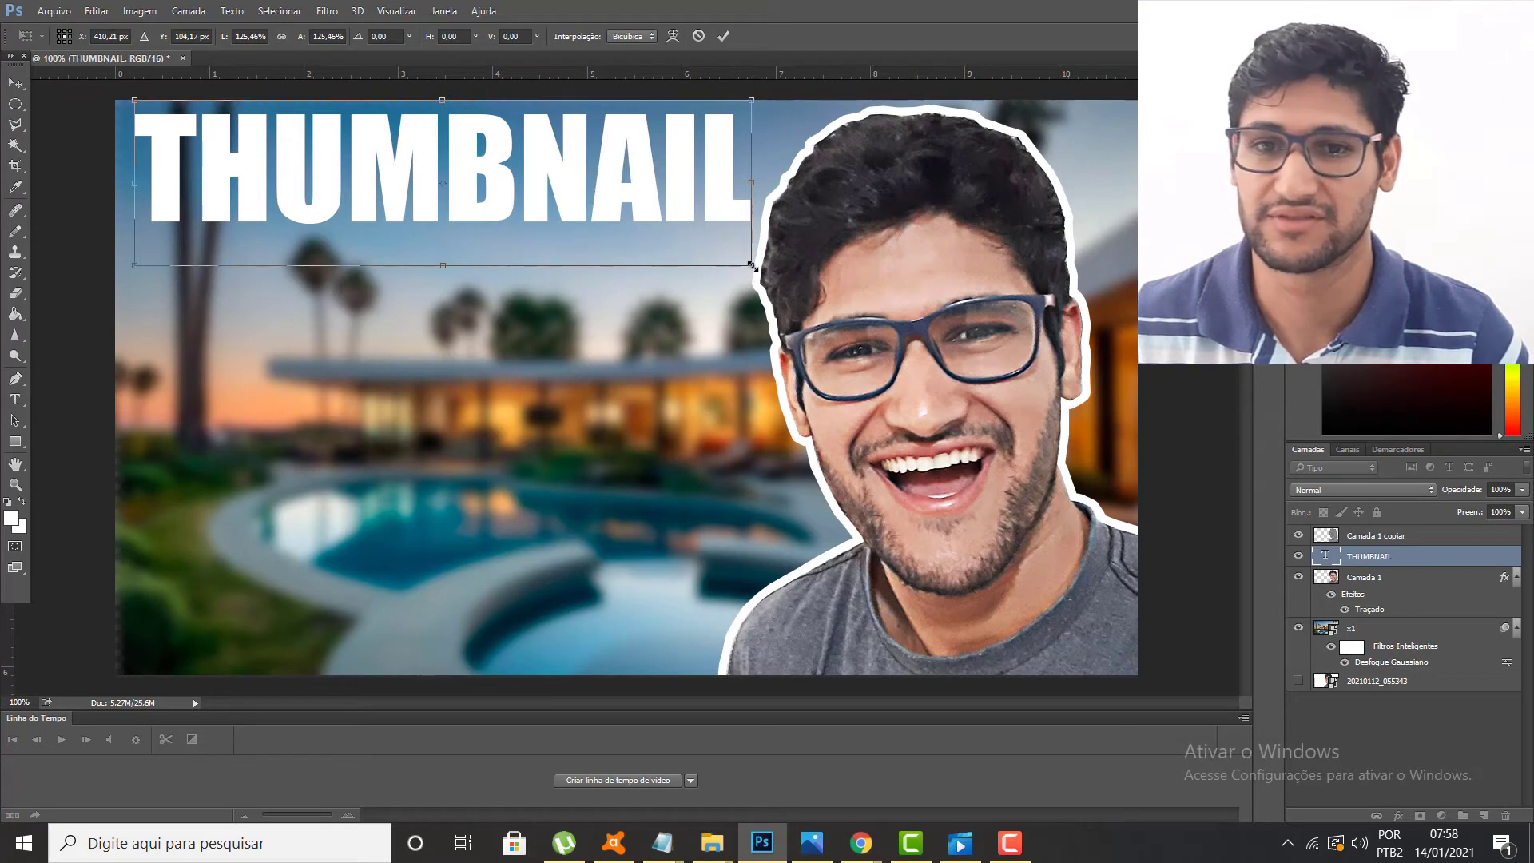
drag(752, 266, 756, 270)
drag(622, 207, 620, 206)
key(Return)
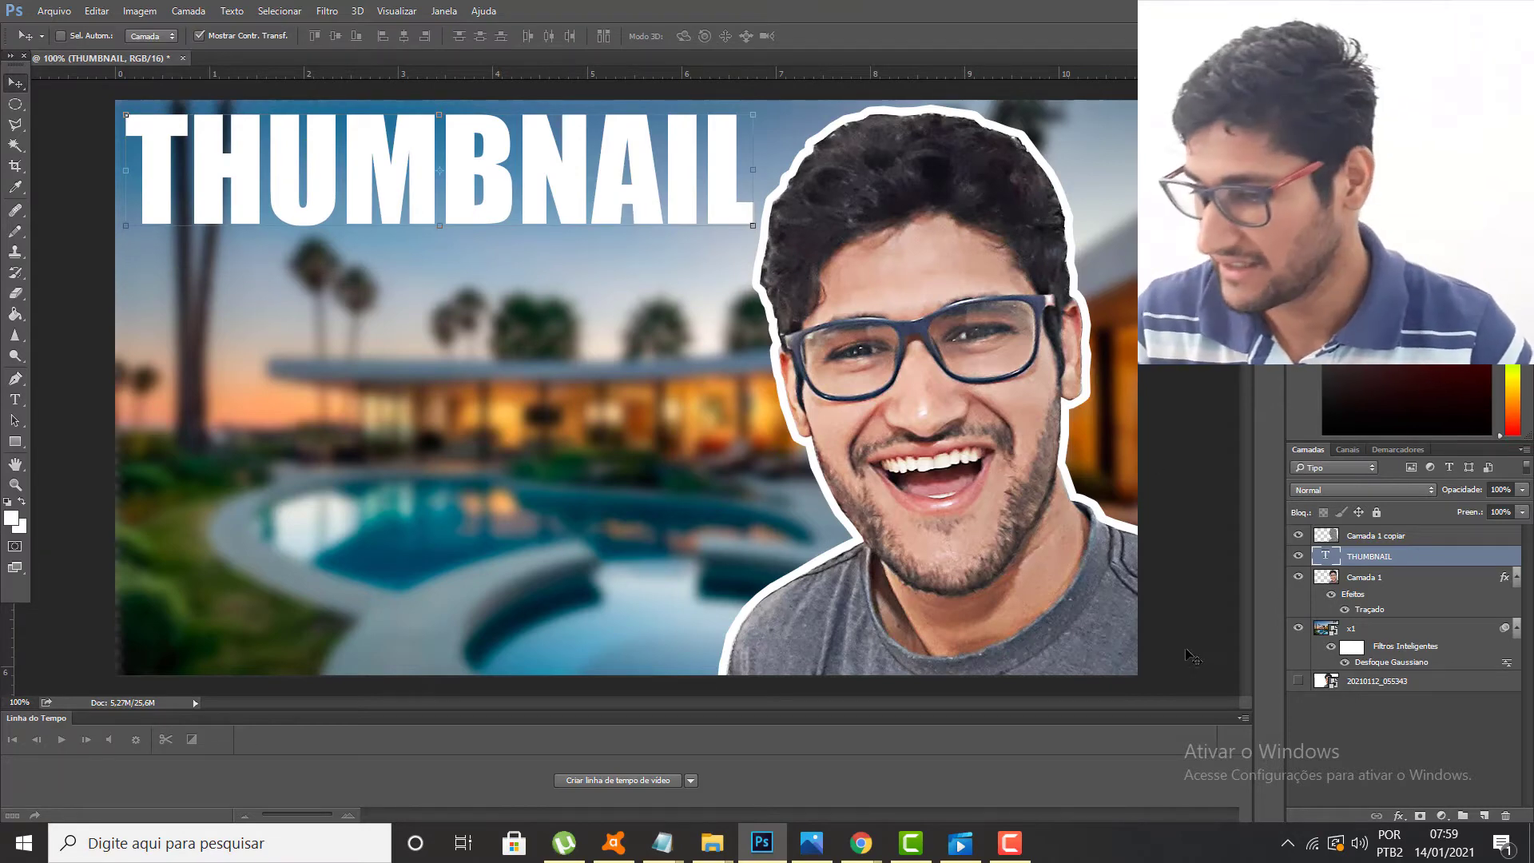
Apply a yellow fcff00 colour overlay (Sobreposição de Cor) in Normal mode at 100% opacity to the THUMBNAIL text.
click(1398, 816)
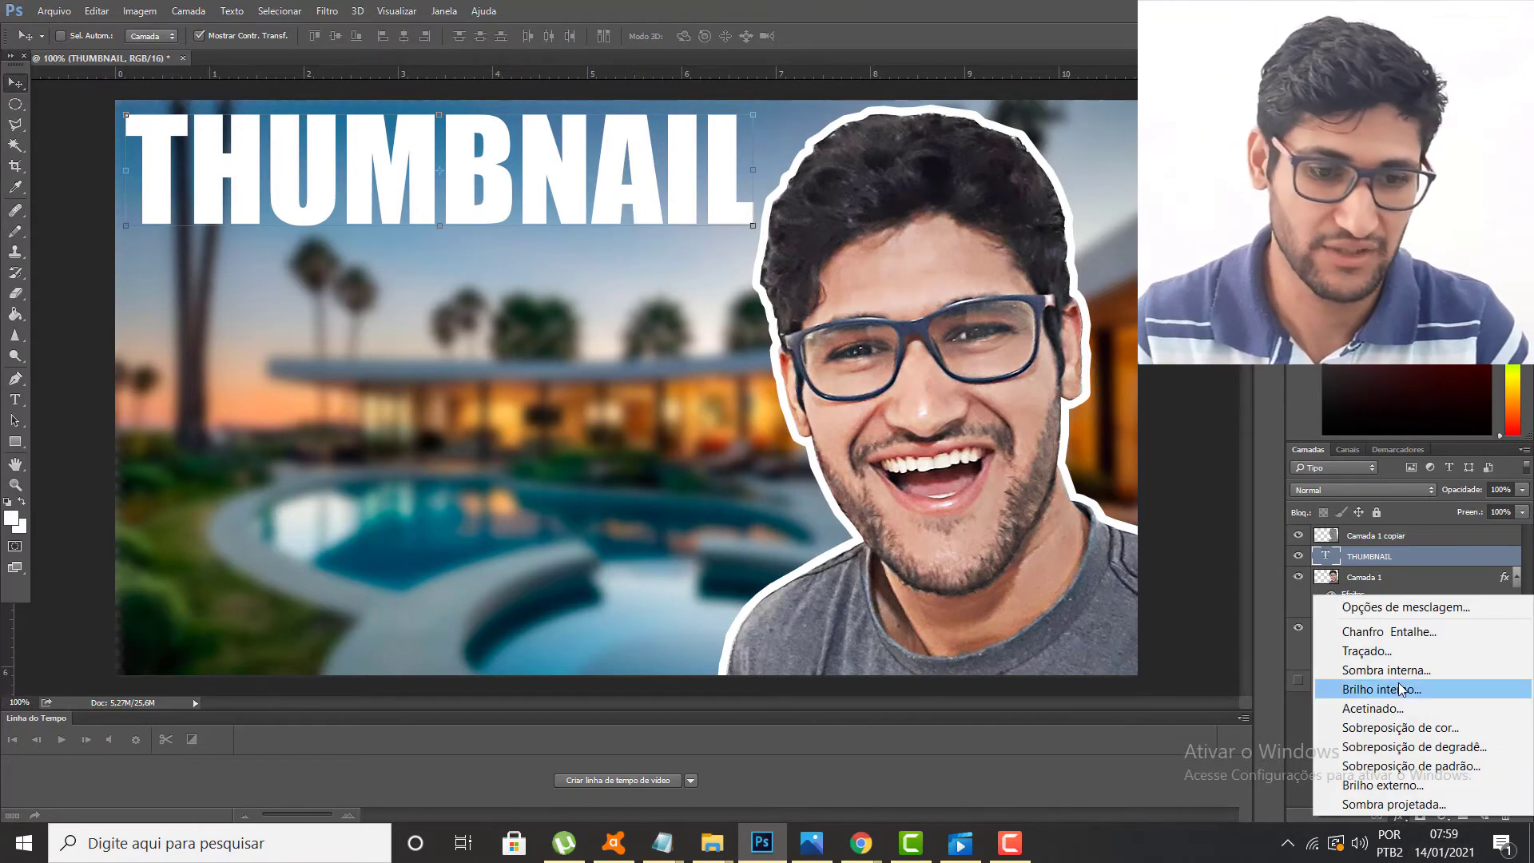
click(1390, 728)
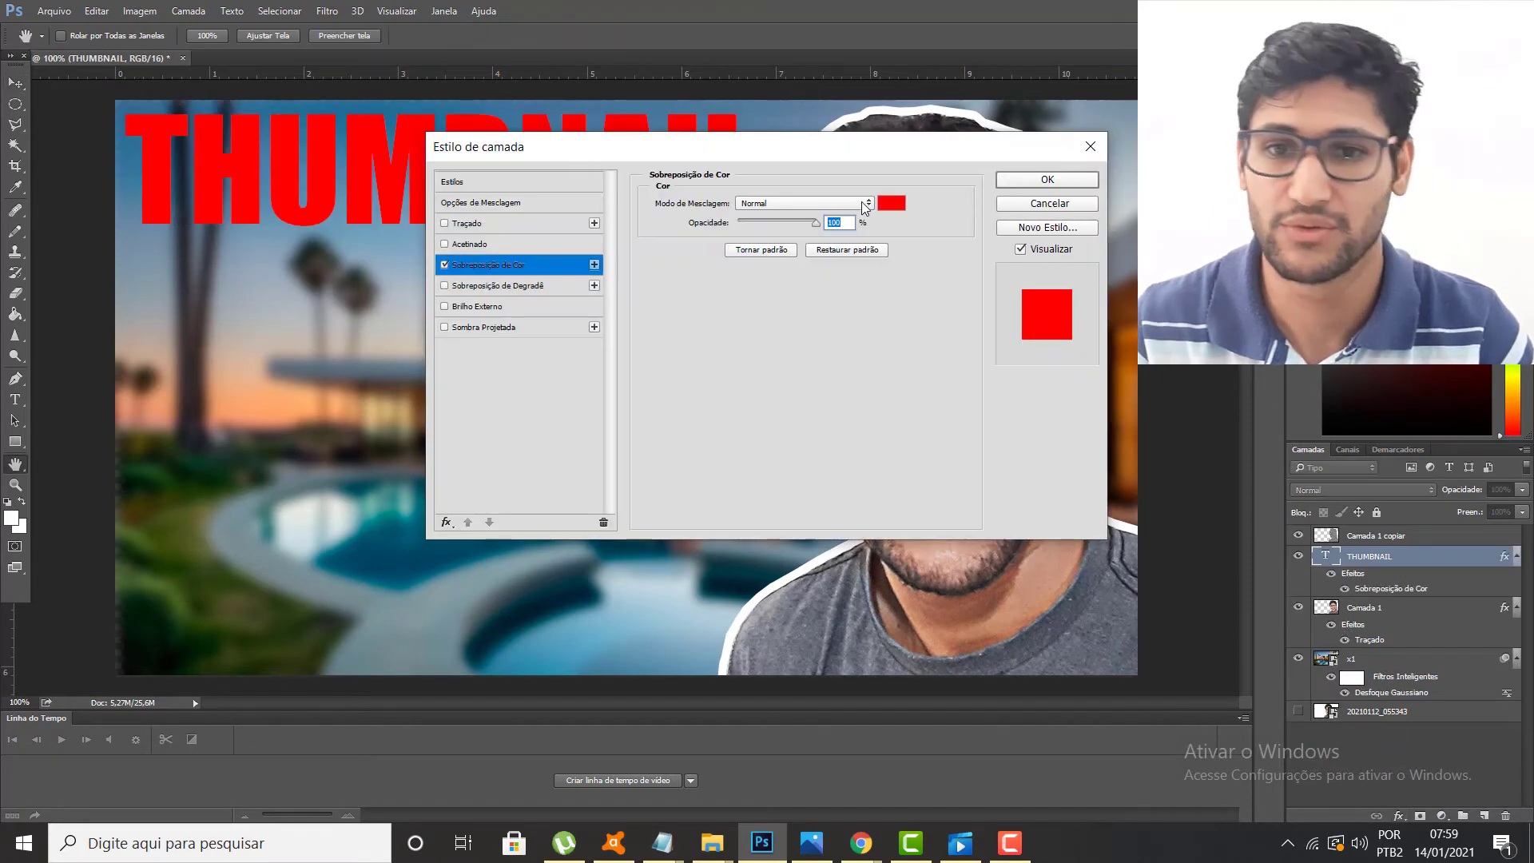
click(890, 203)
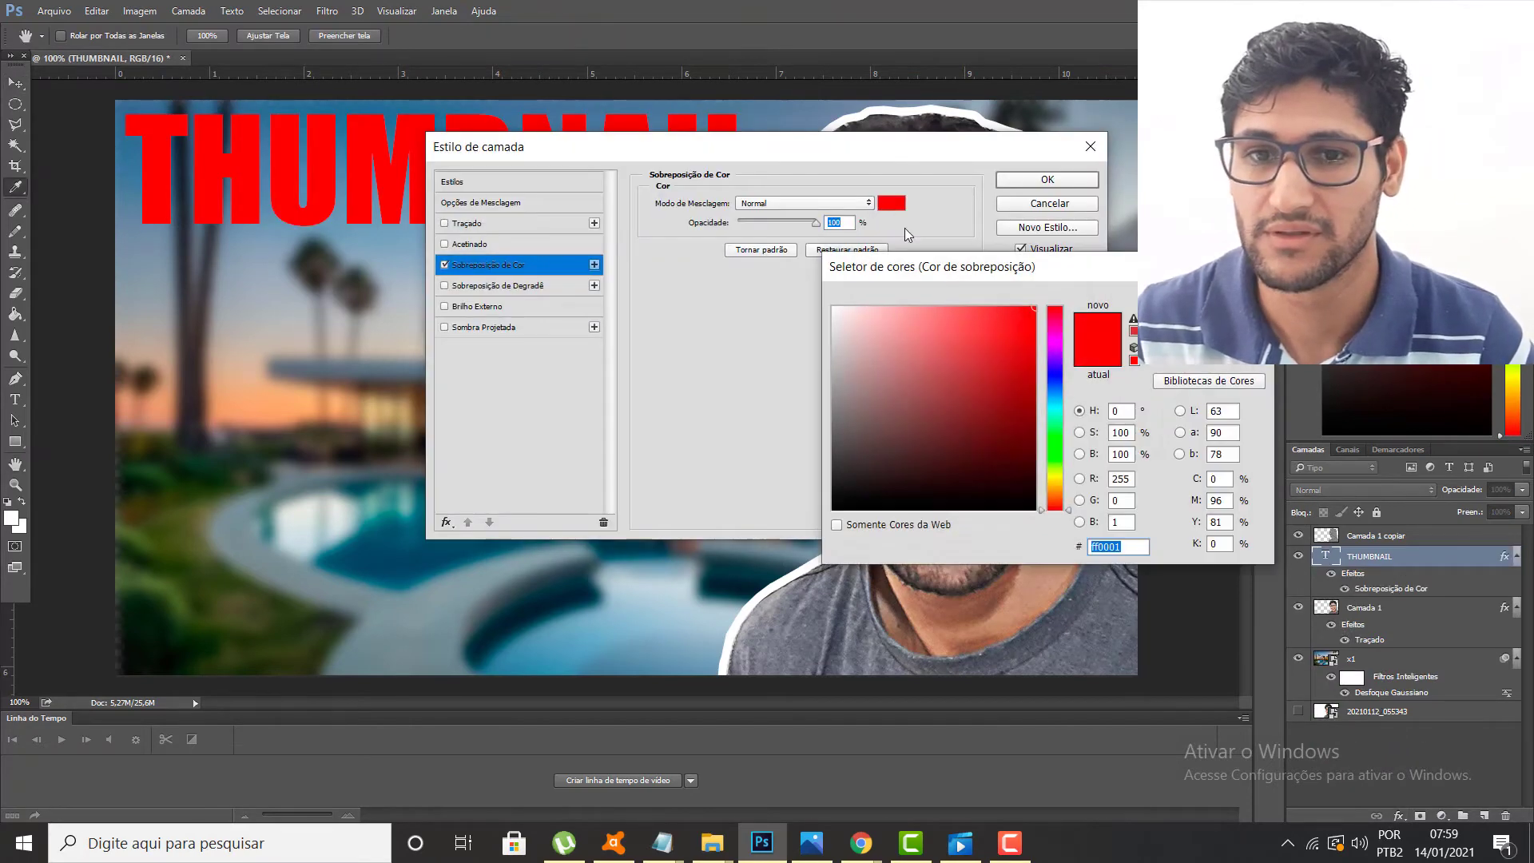
click(1054, 477)
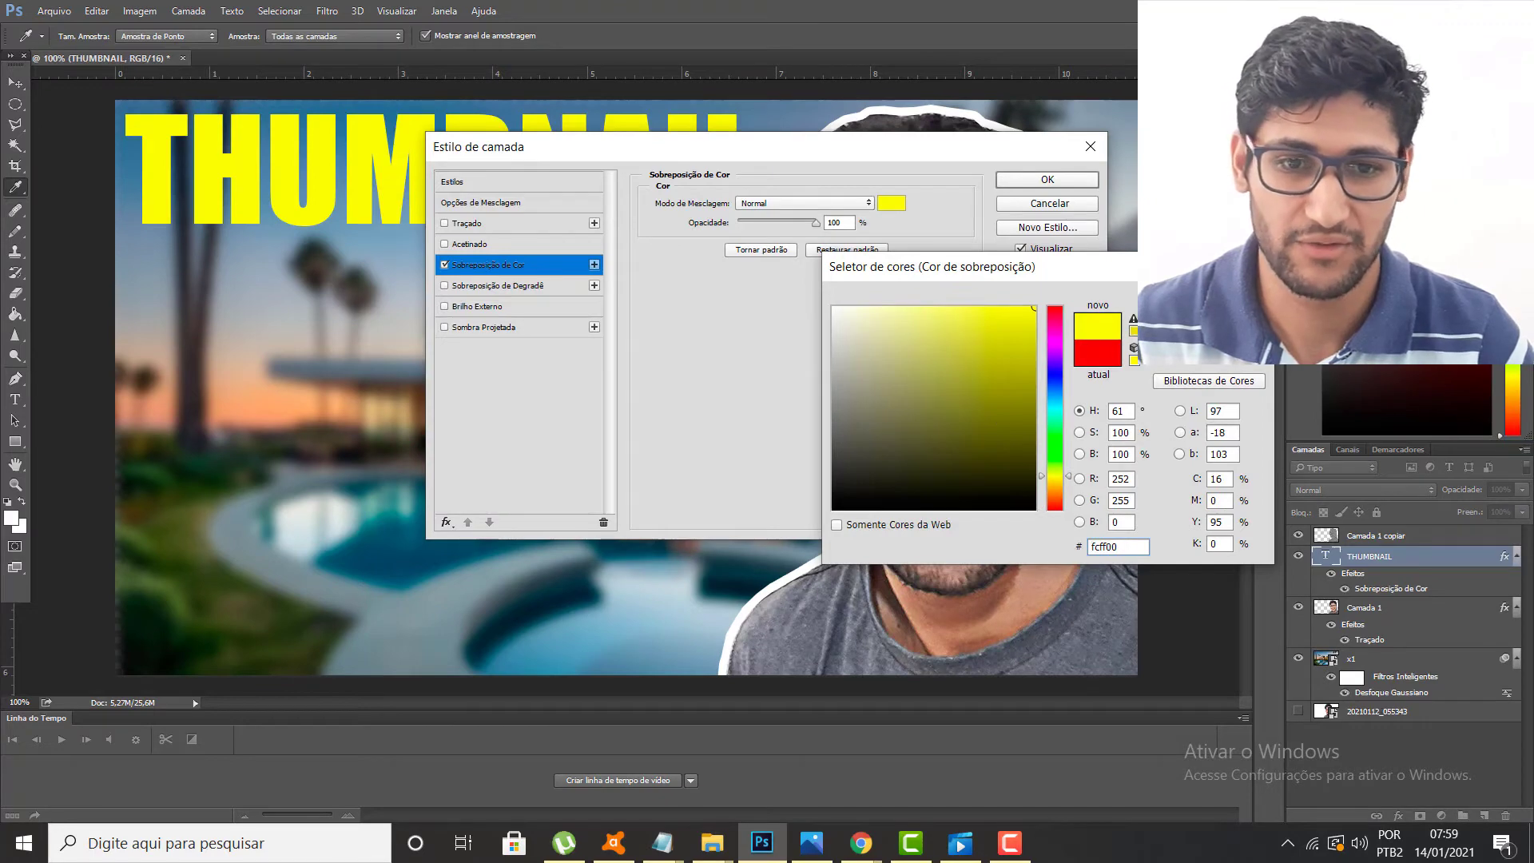
key(Return)
click(1053, 182)
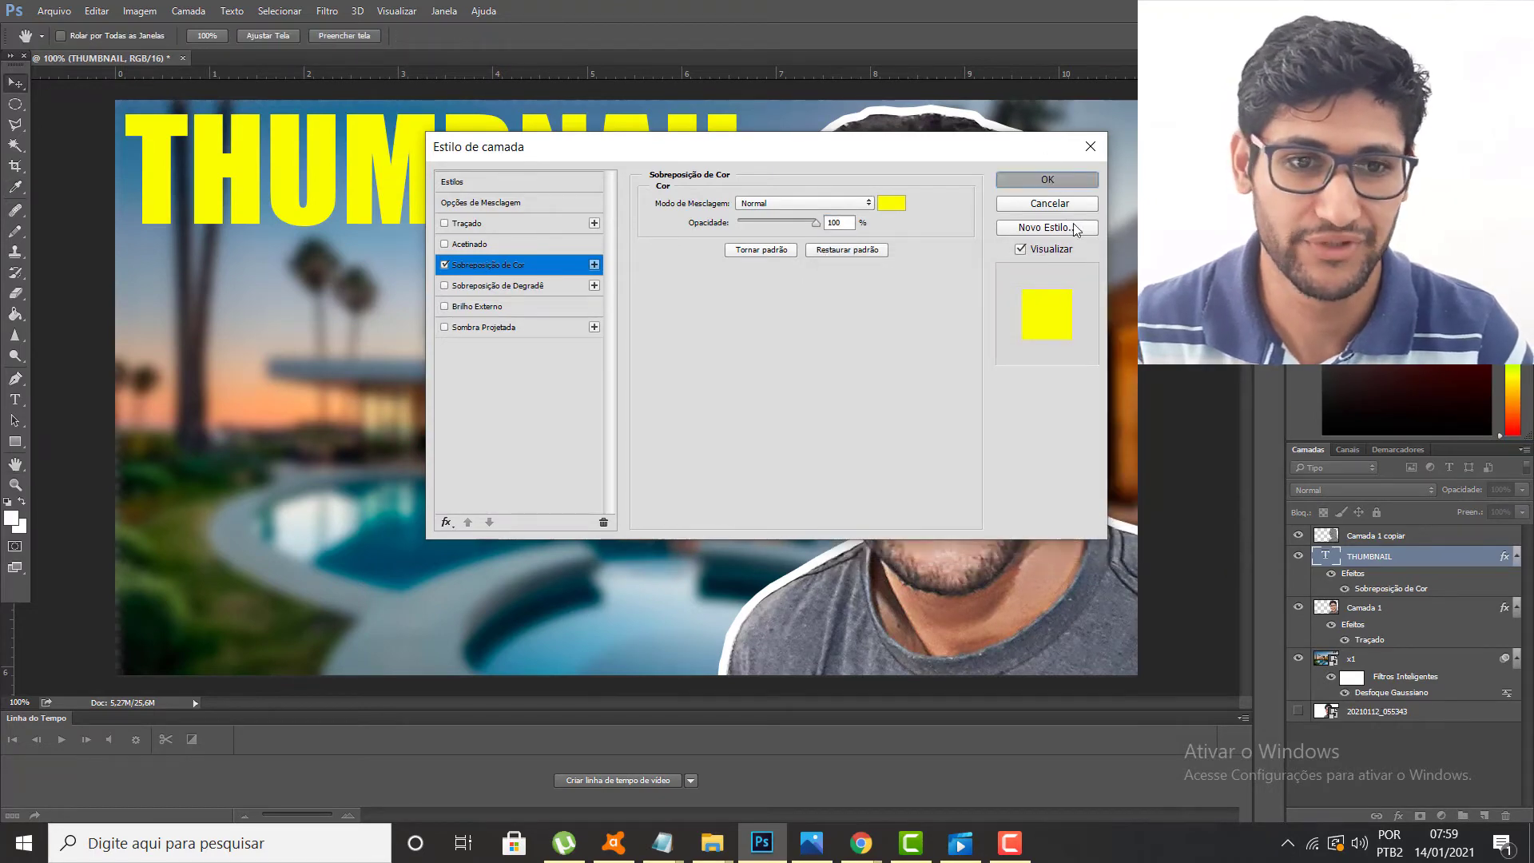
Add a black drop shadow (Sombra Projetada) to the THUMBNAIL text with 100% opacity, 90° angle, 6 px distance, 39% spread and 57 px size.
click(1398, 816)
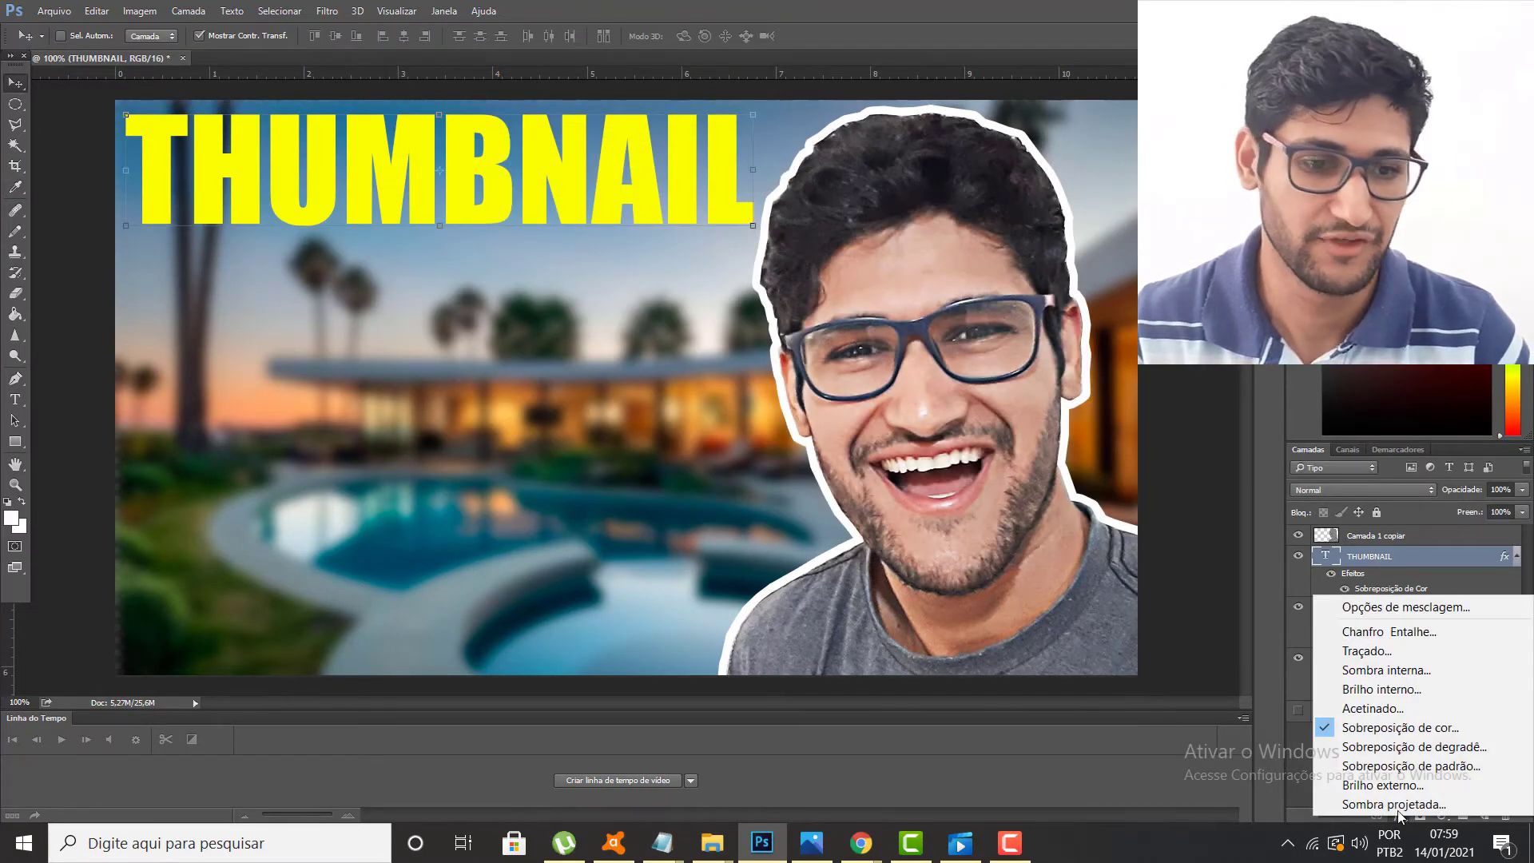
click(1392, 814)
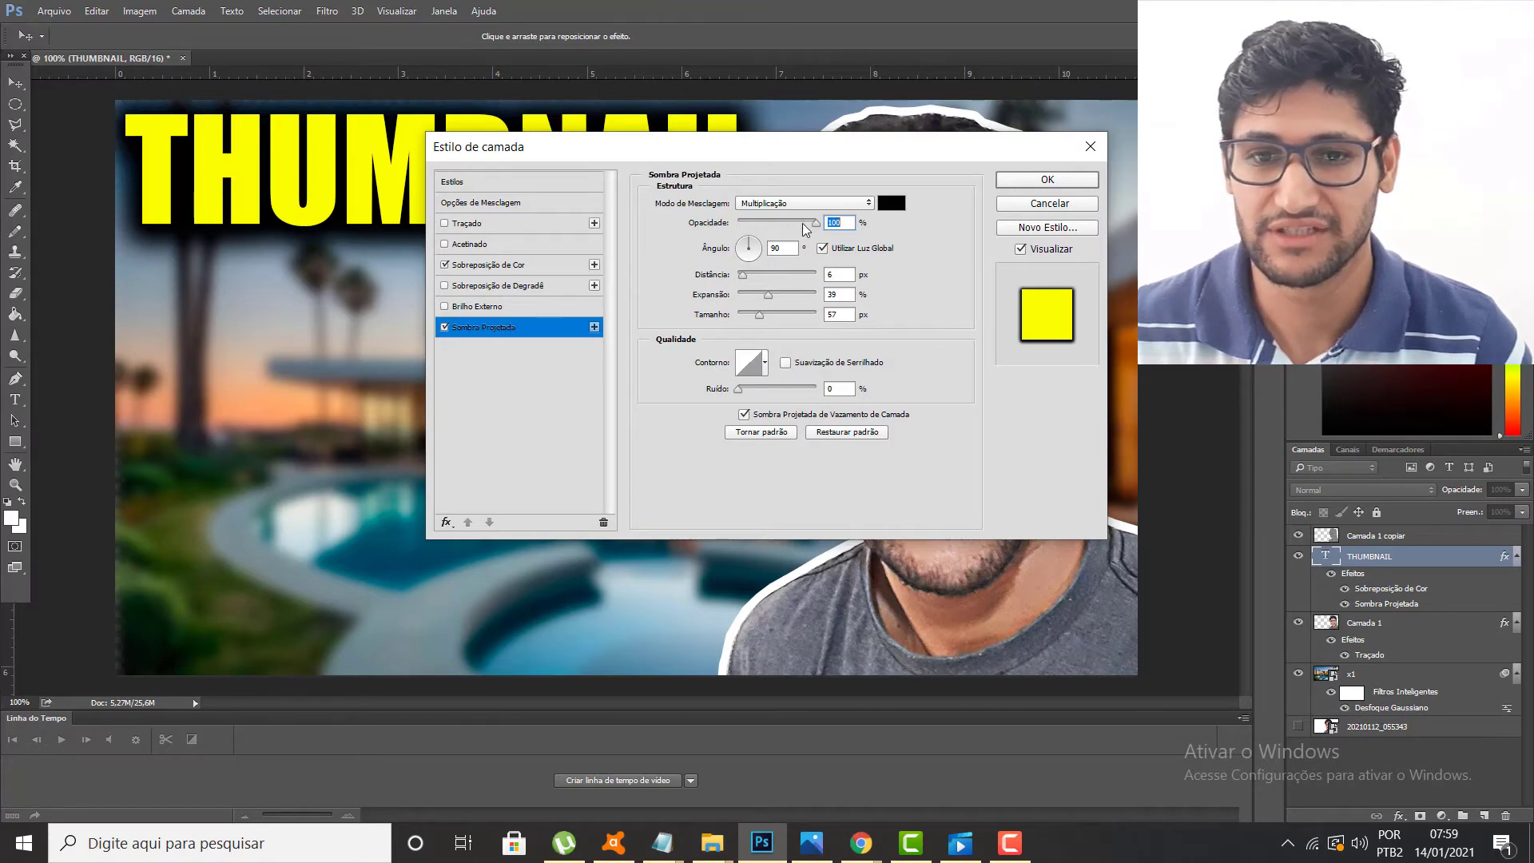
click(1039, 179)
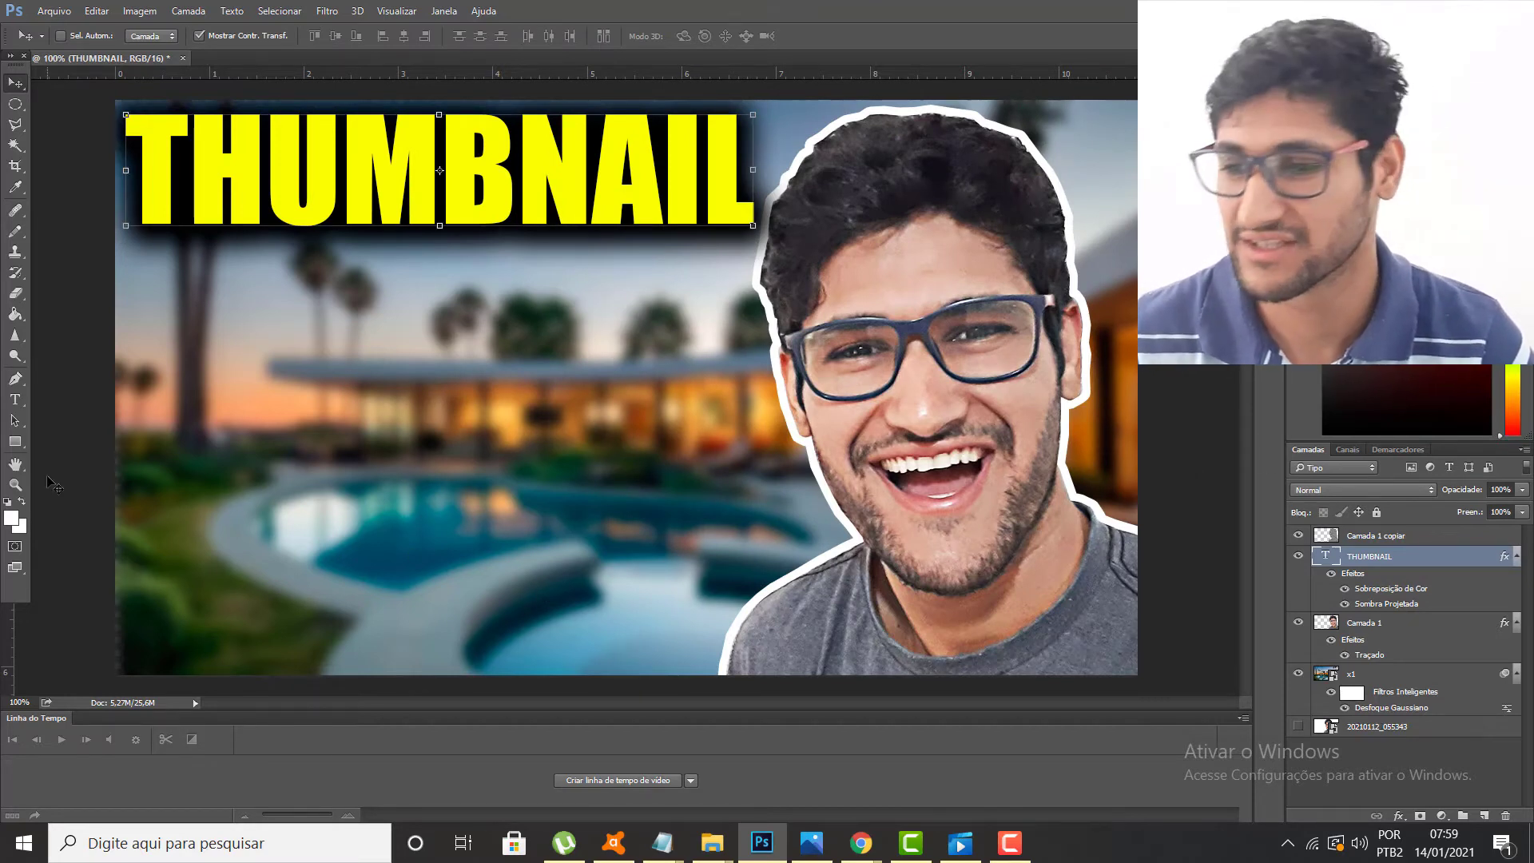
Add the white text PROFISSIONAL in Impact Regular at 72 pt as a separate layer above the THUMBNAIL layer.
click(16, 400)
click(207, 295)
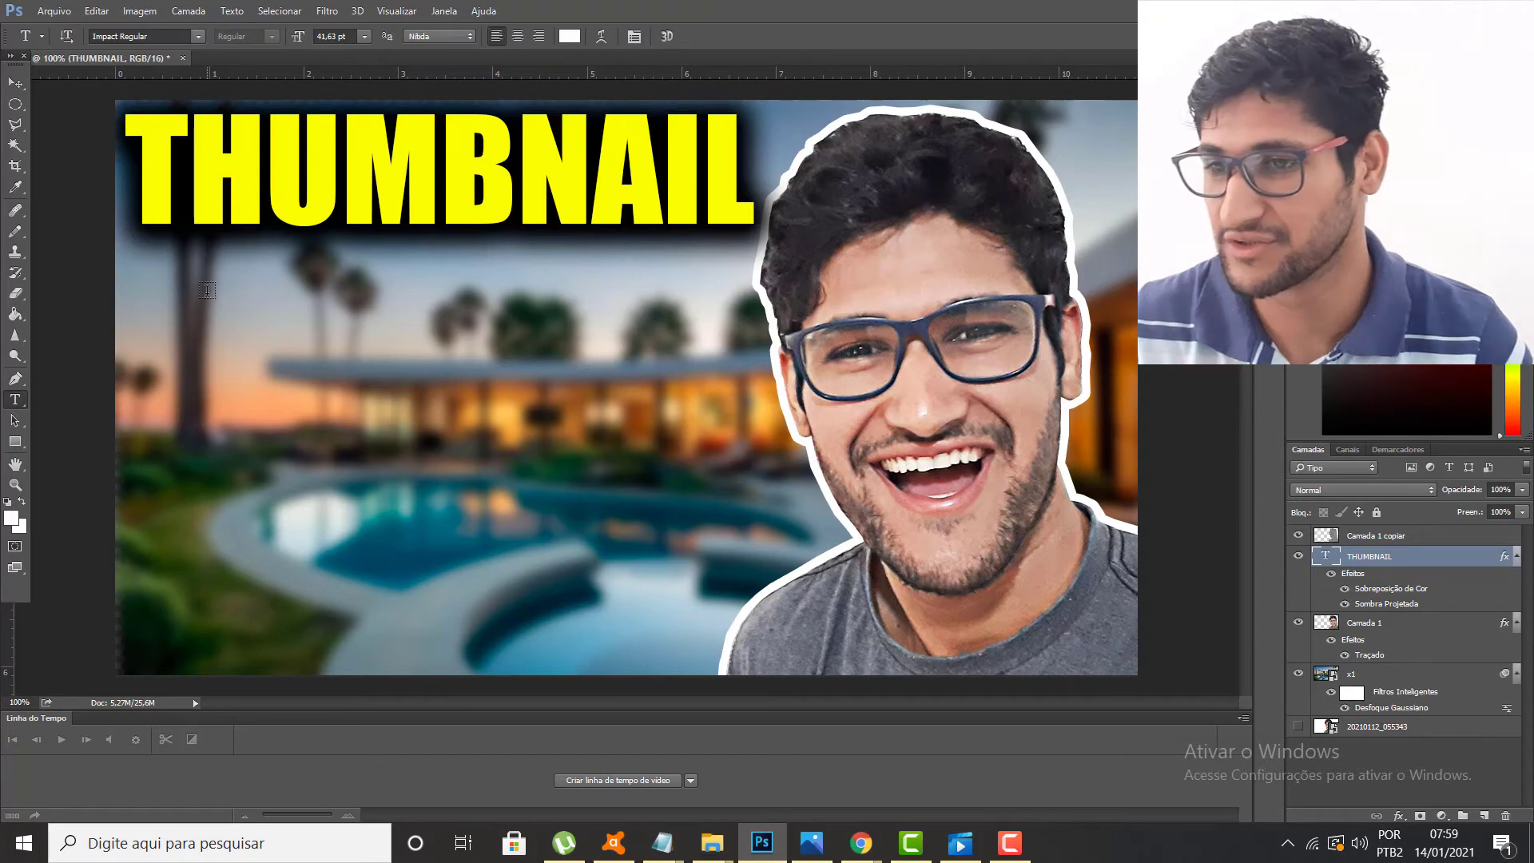
text(PRO)
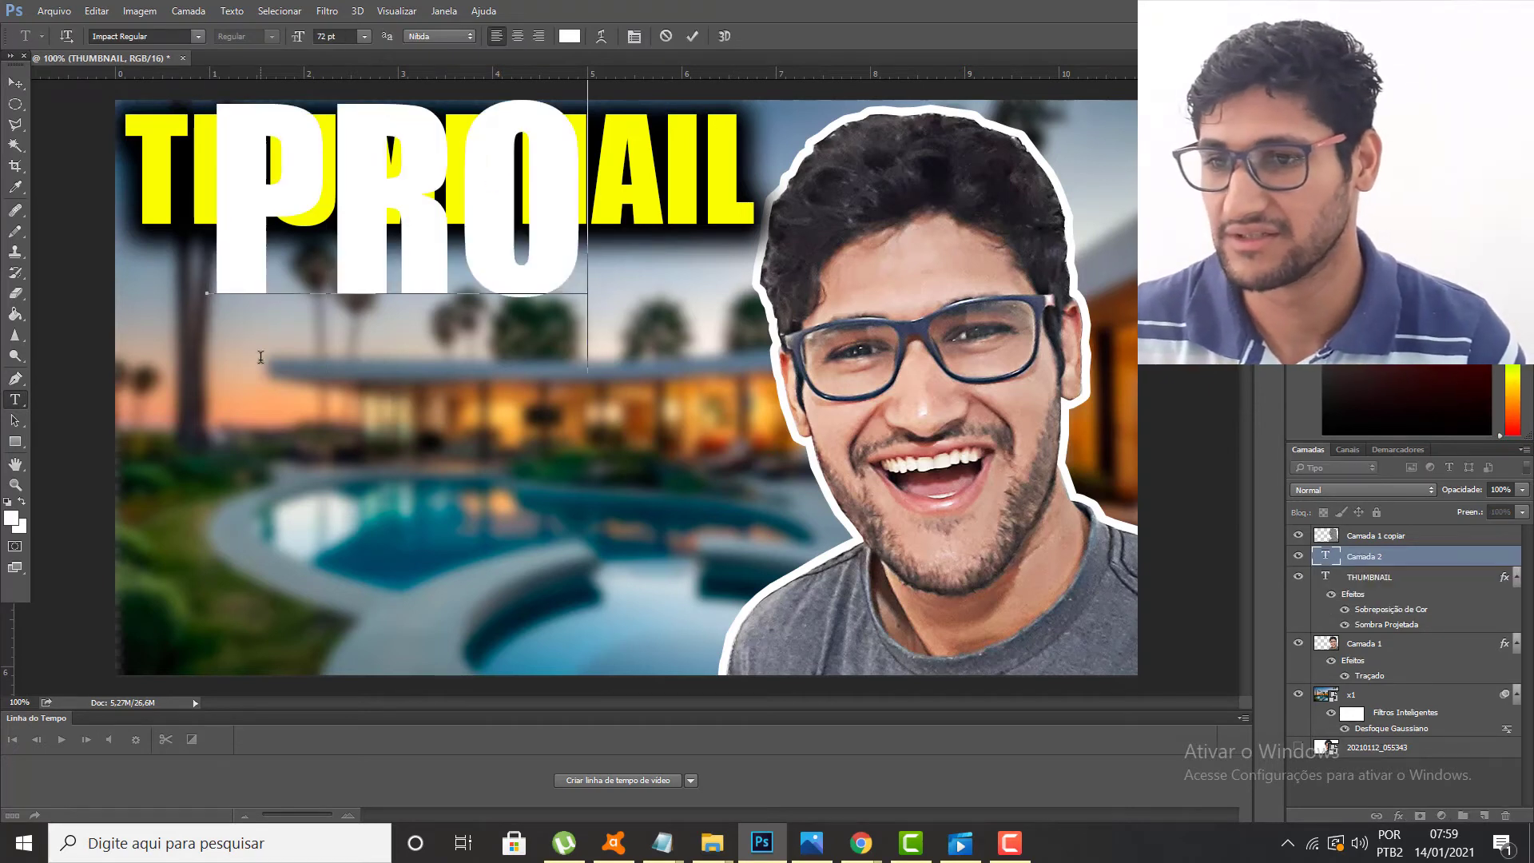
text(FISSIO)
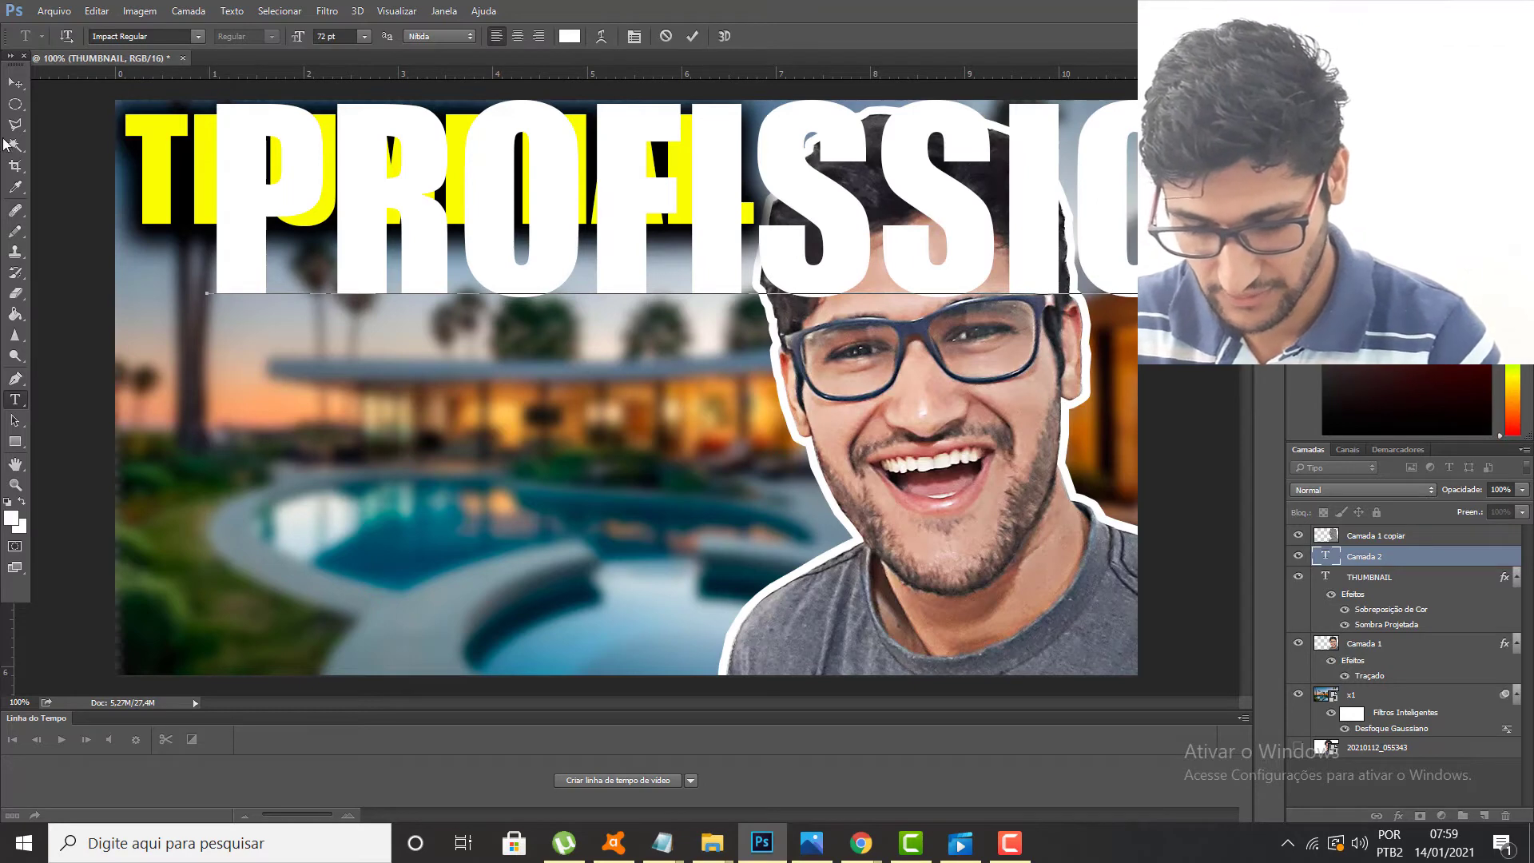
click(14, 84)
Scale the PROFISSIONAL text to about 44% and position it directly beneath THUMBNAIL, between the canvas's left edge and the portrait.
drag(564, 211, 534, 304)
key(ctrl+t)
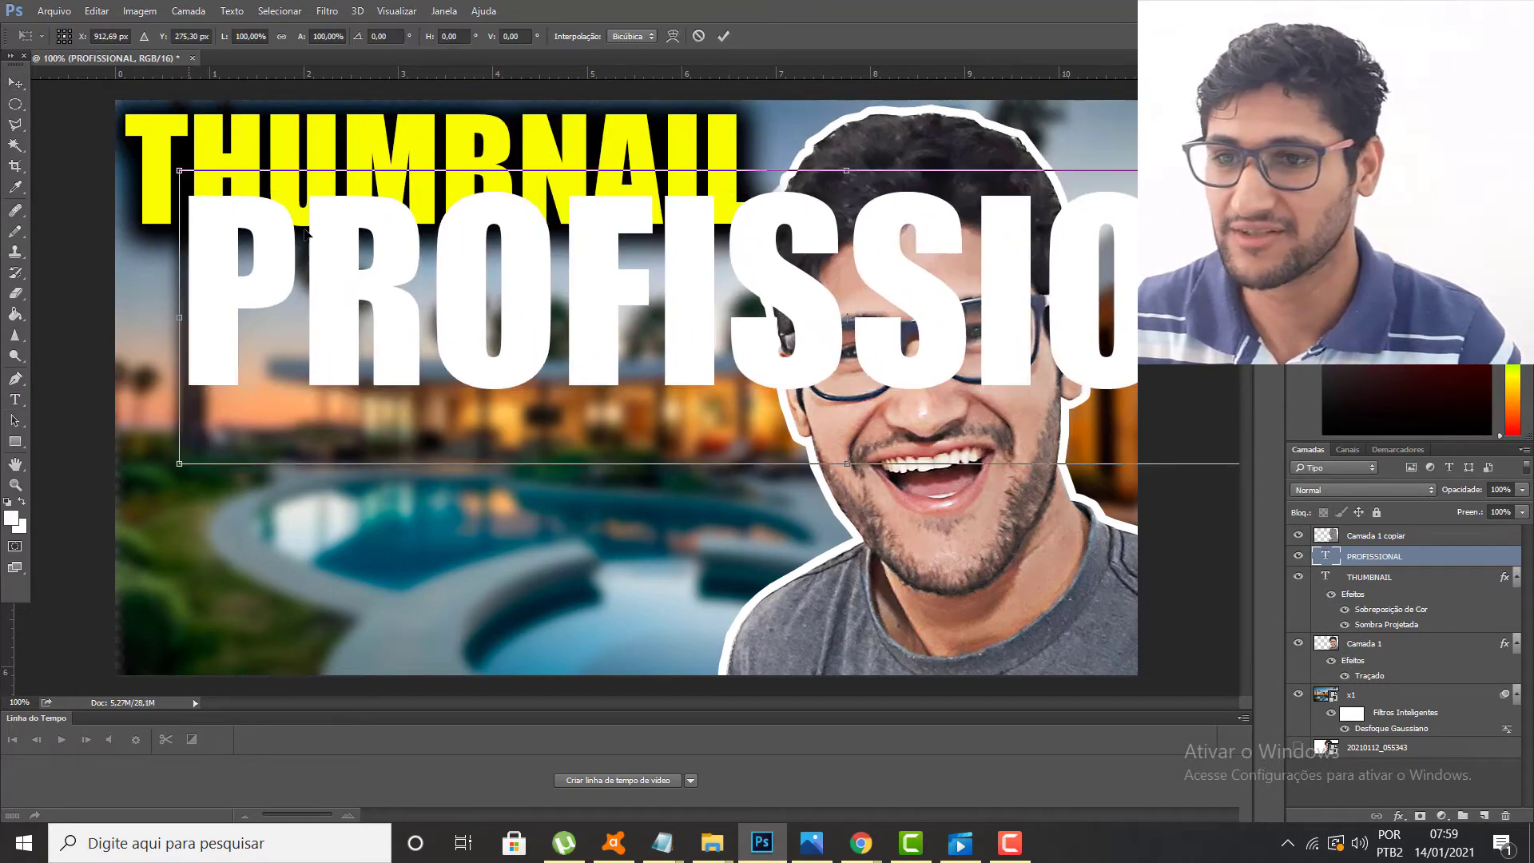
drag(240, 240, 679, 331)
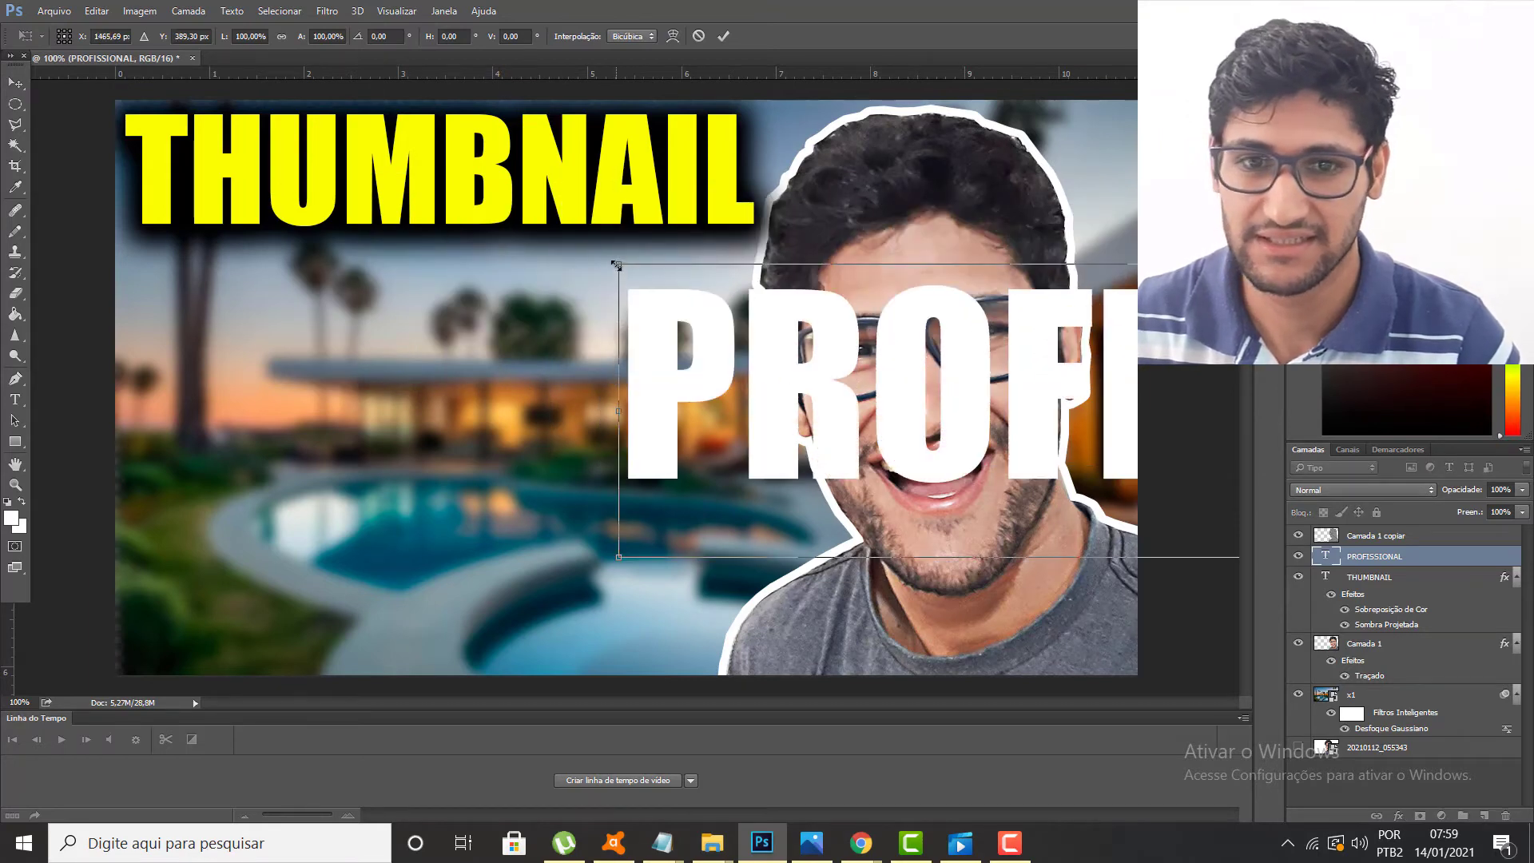
drag(615, 264, 1034, 398)
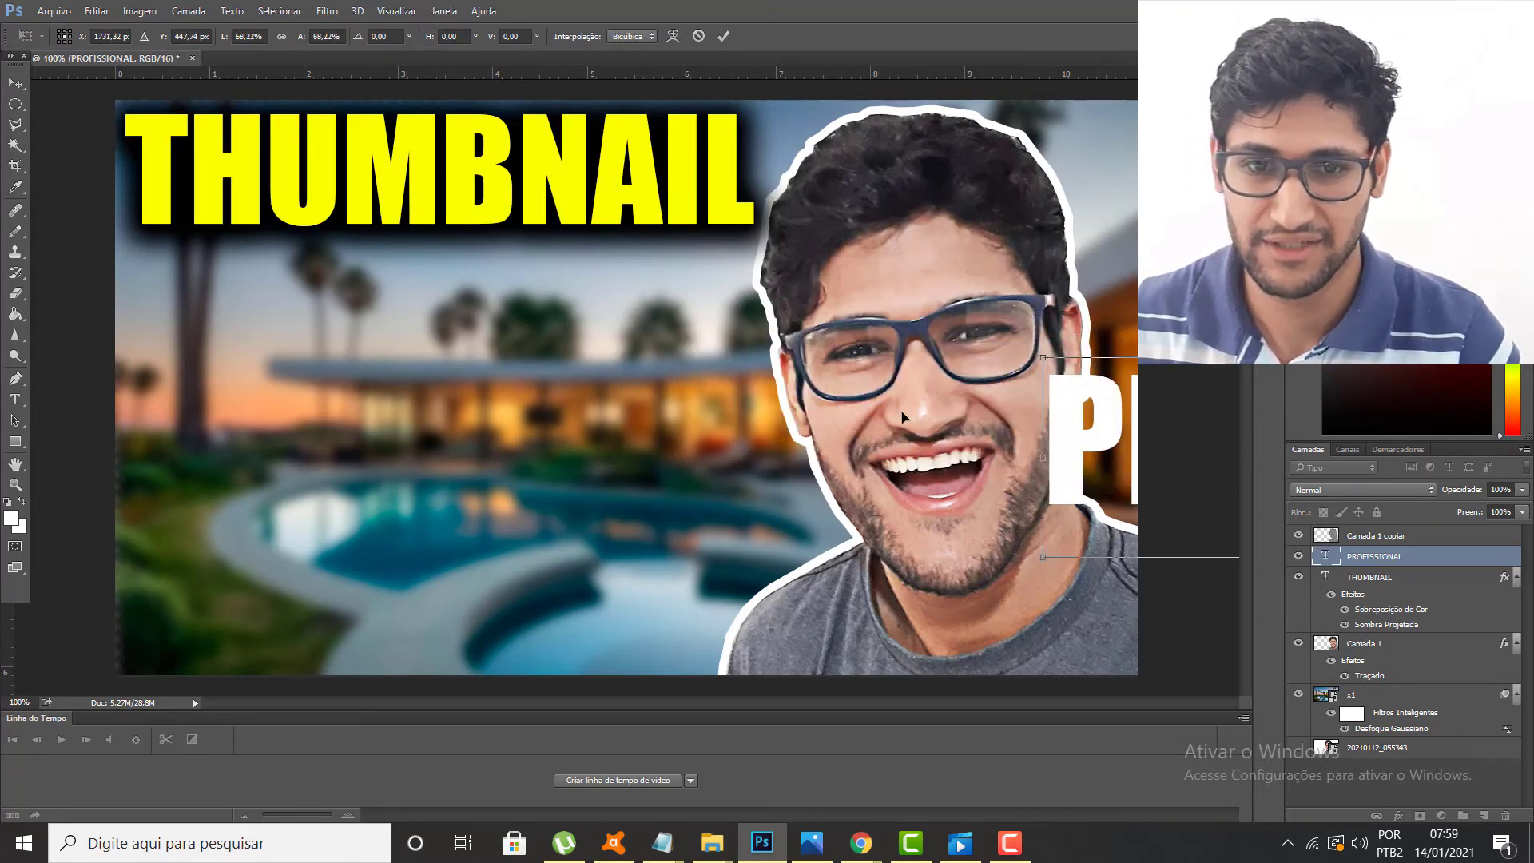
drag(1086, 447, 254, 411)
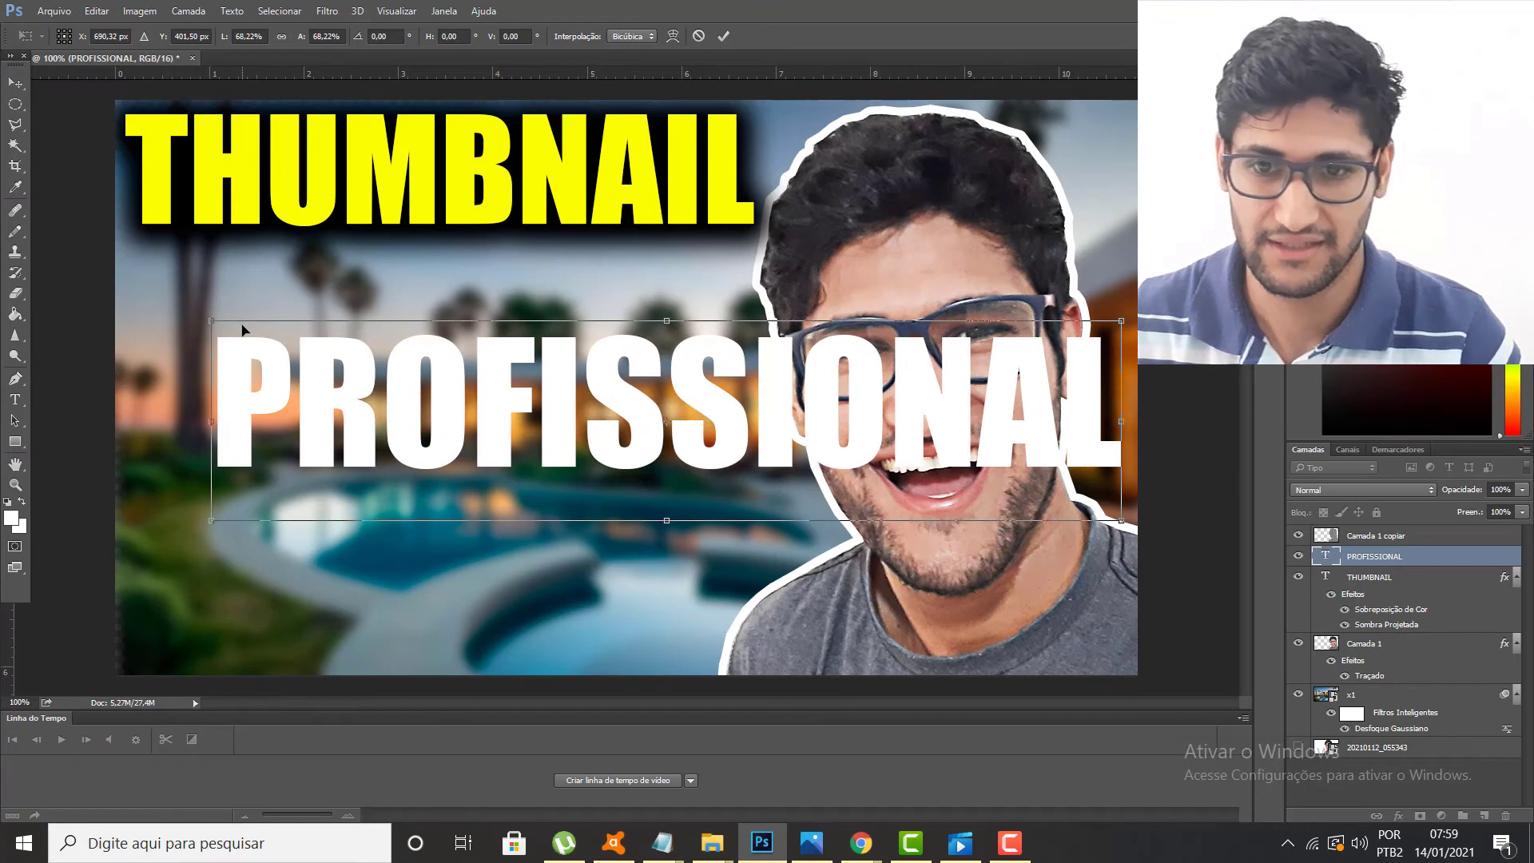
drag(234, 323, 416, 364)
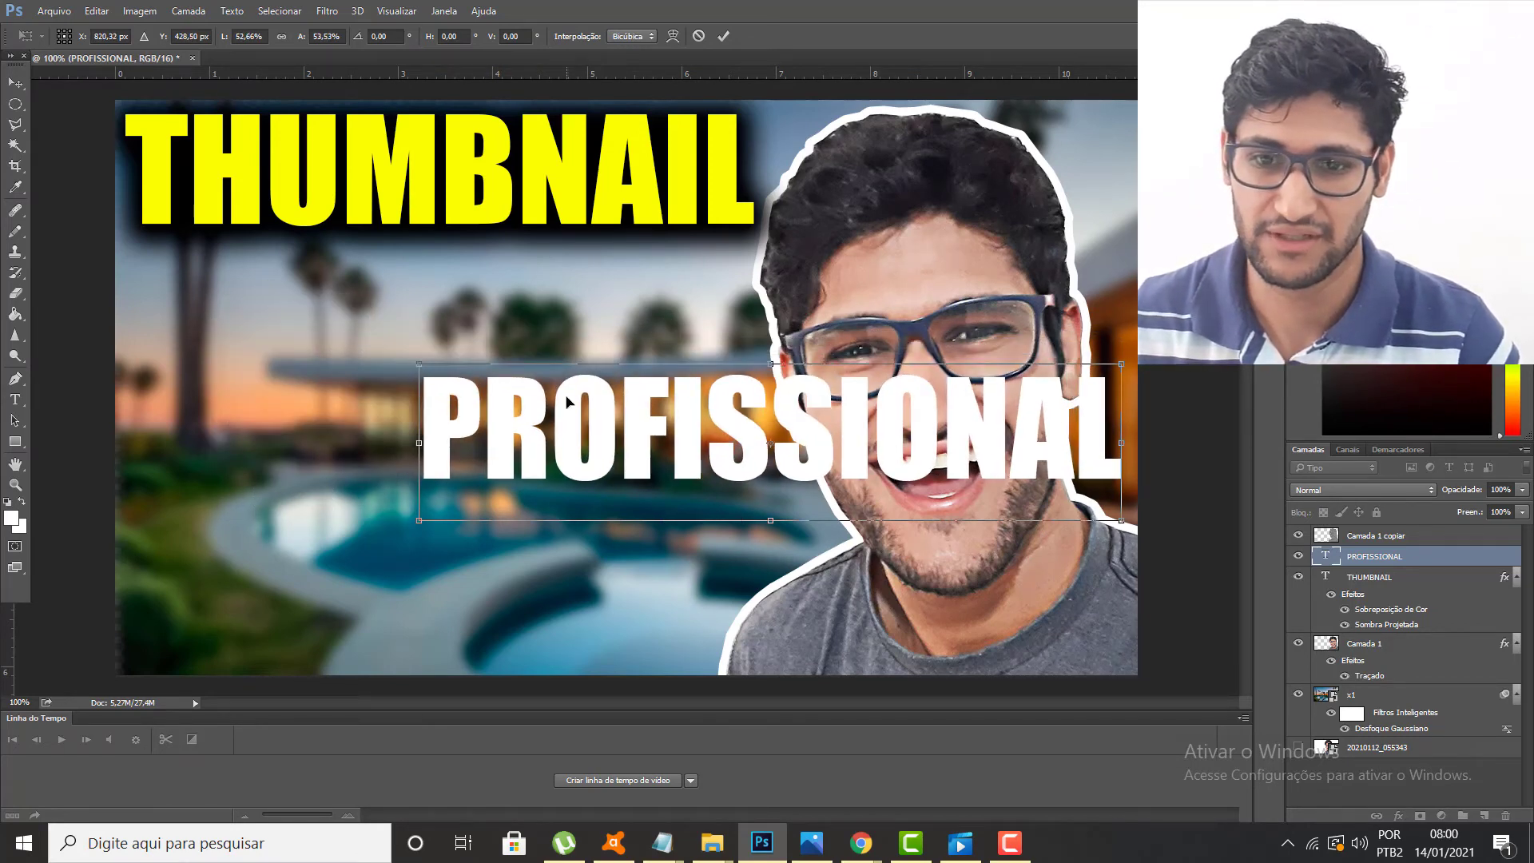
drag(711, 454, 450, 362)
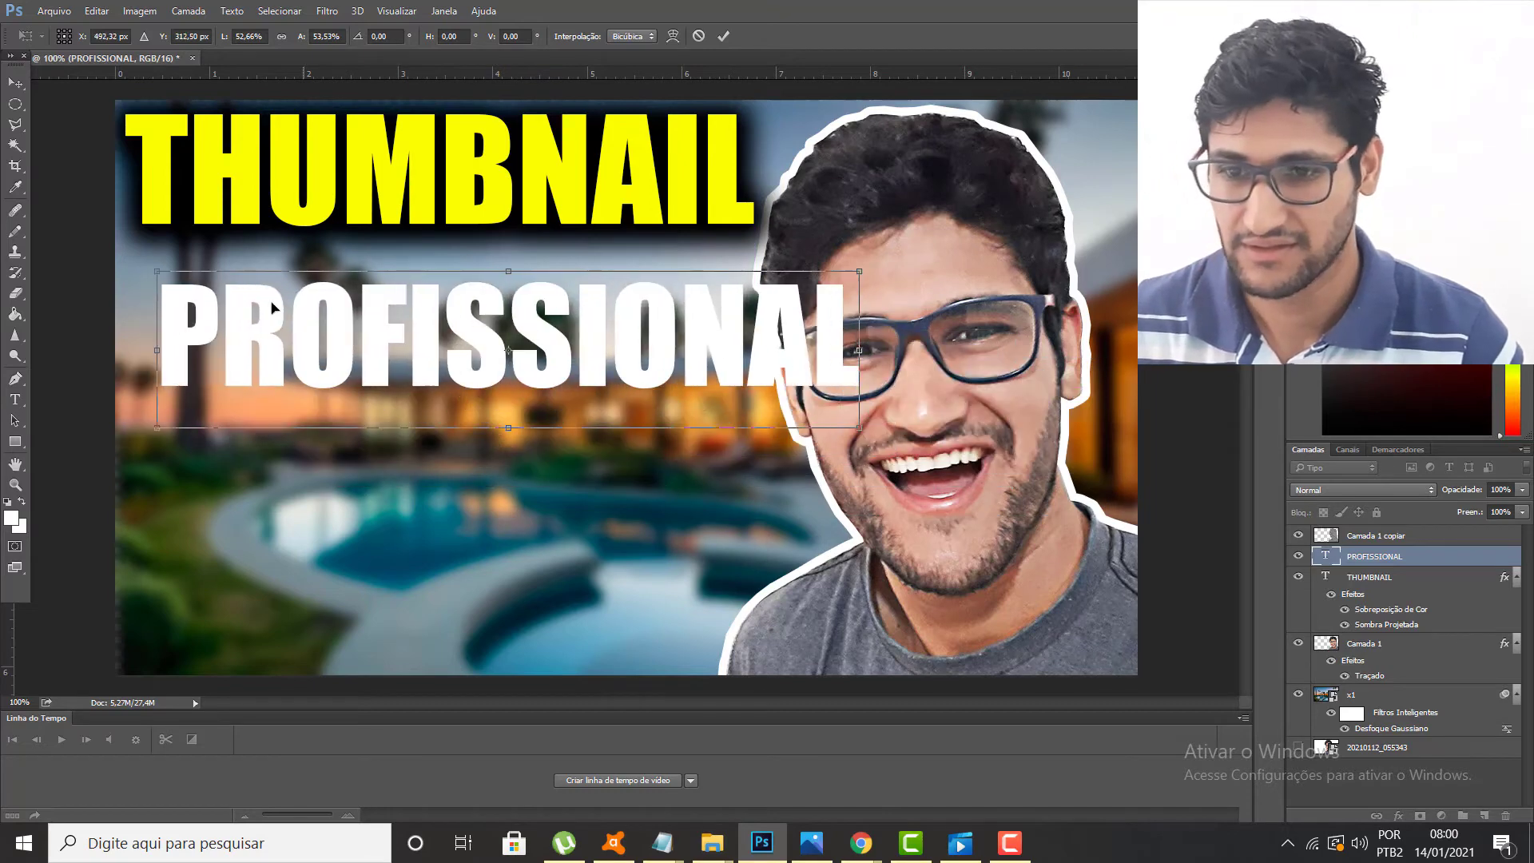
drag(154, 269, 221, 289)
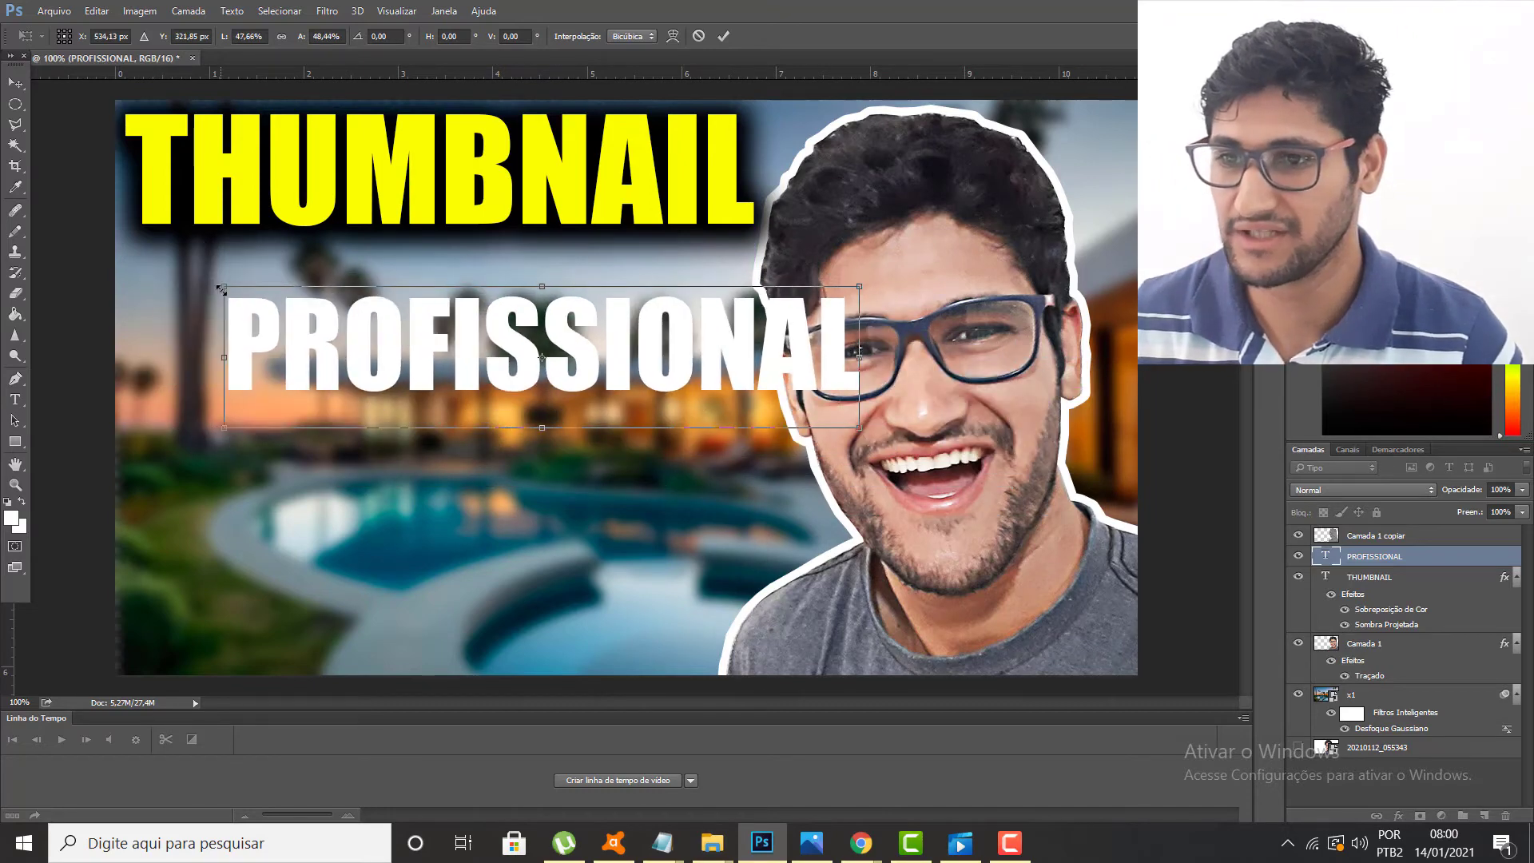
drag(670, 342, 572, 300)
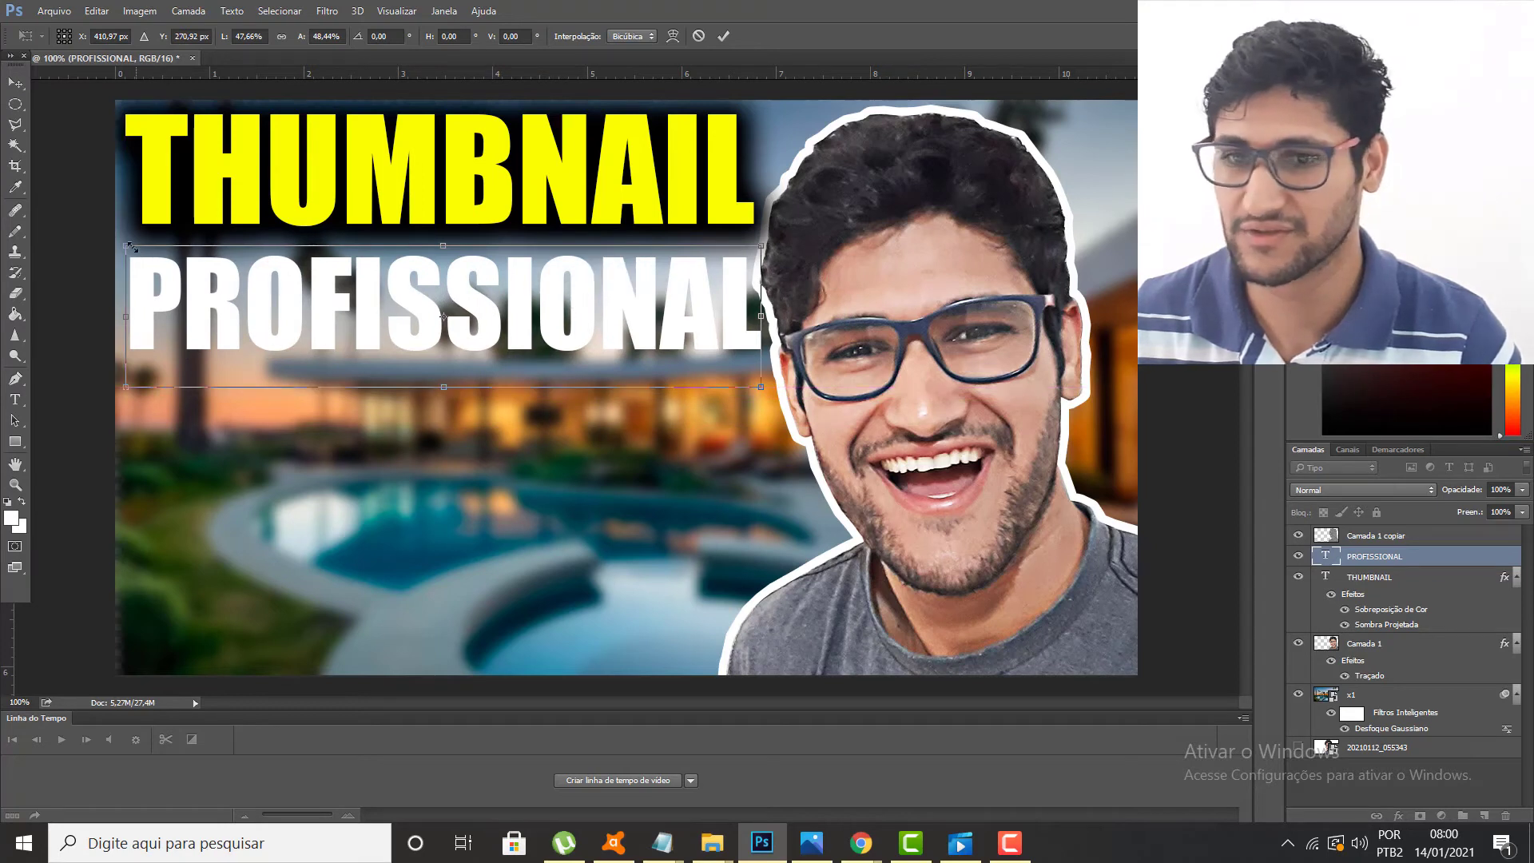
drag(126, 246, 177, 258)
drag(629, 333, 598, 326)
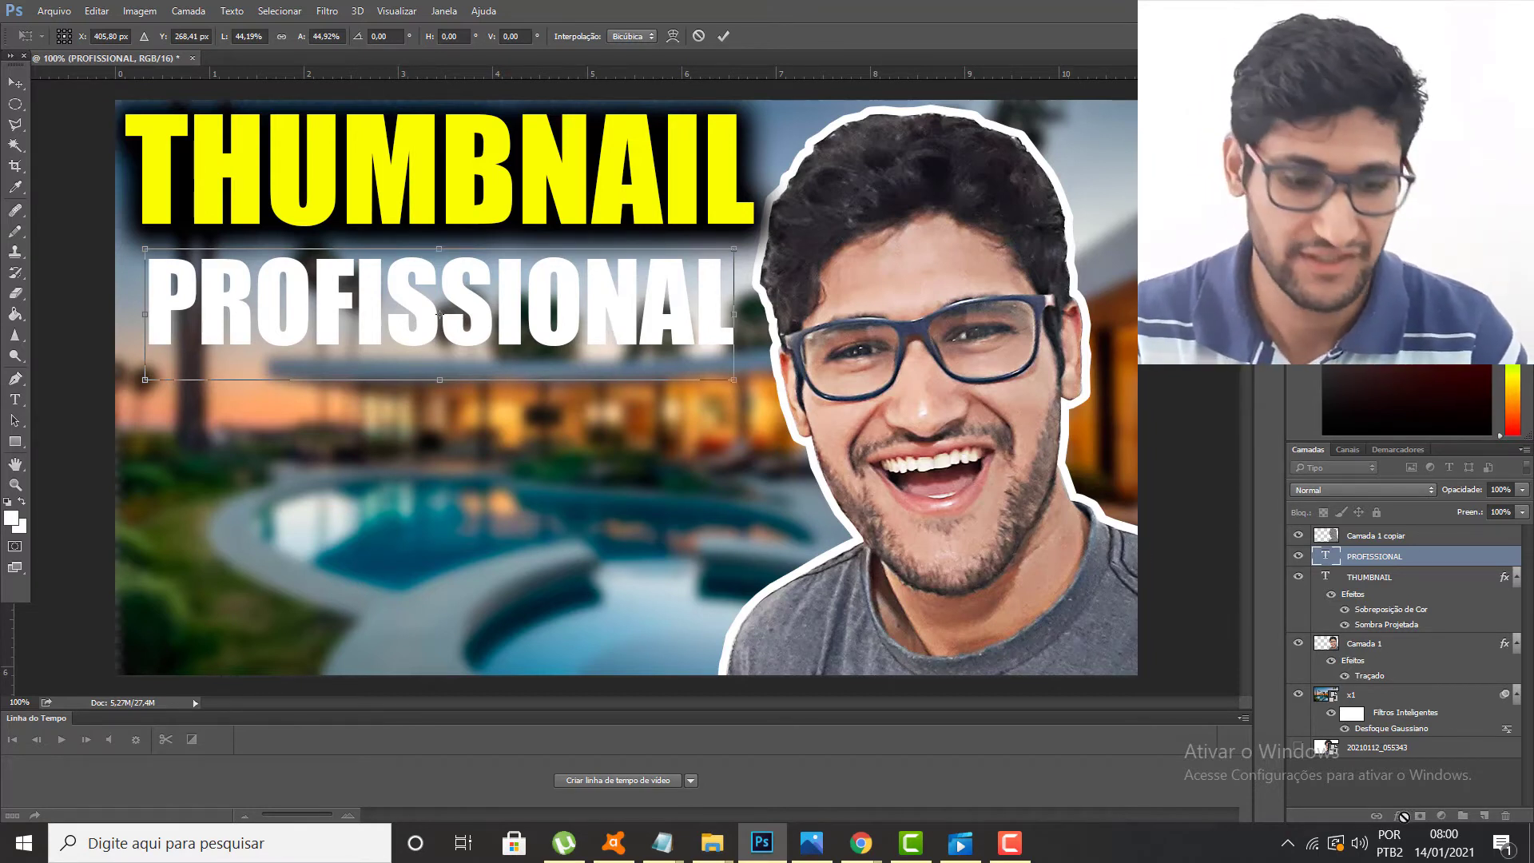
click(15, 83)
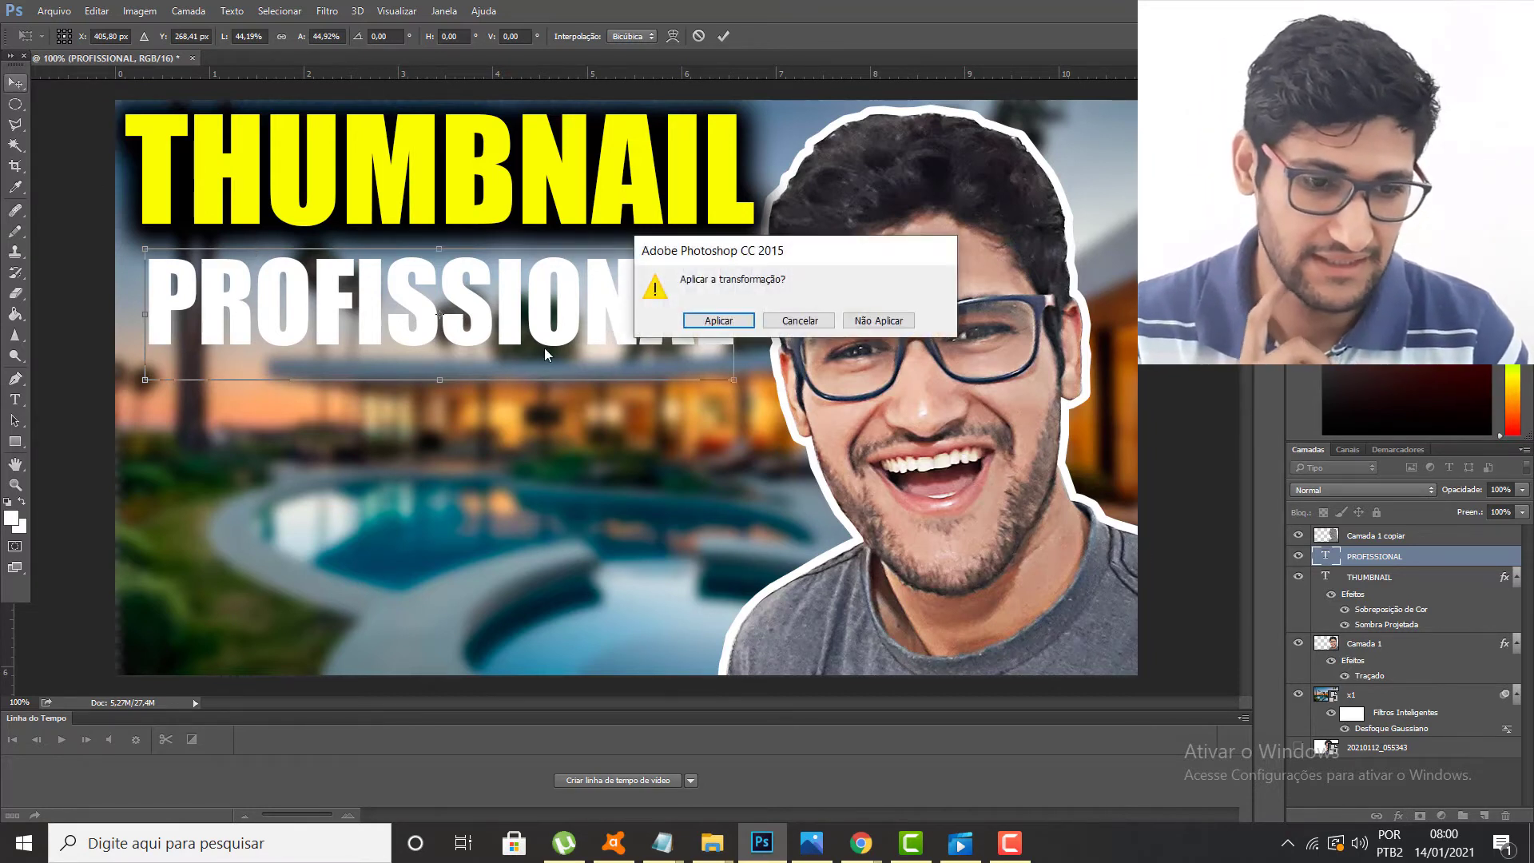
click(726, 320)
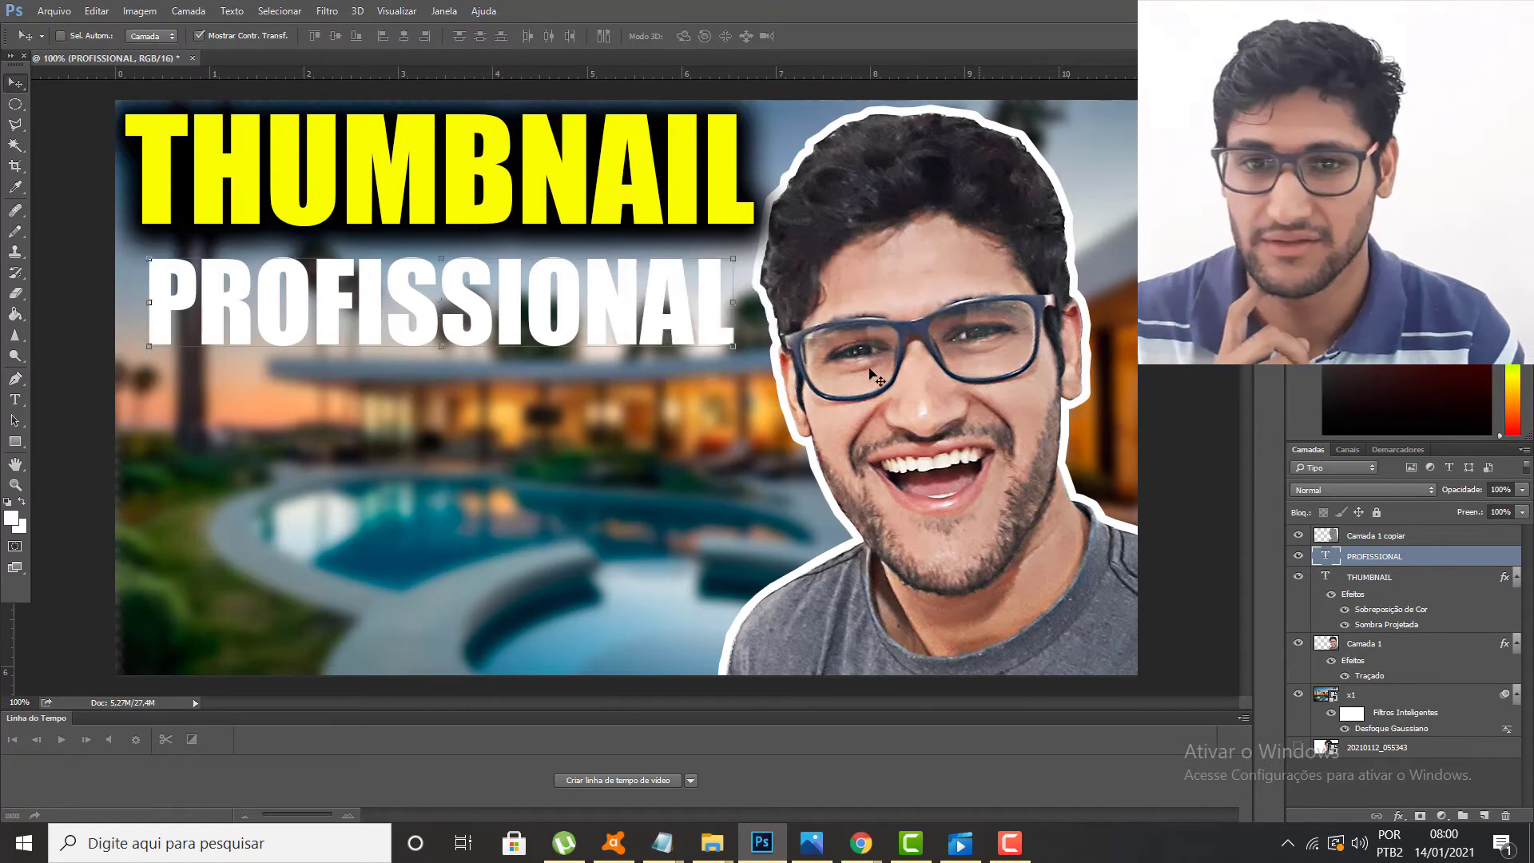
Add a black Multiply drop shadow (Sombra Projetada) to the PROFISSIONAL text with 100% opacity, 90° angle, 6 px distance, 39% spread and 57 px size.
click(1399, 816)
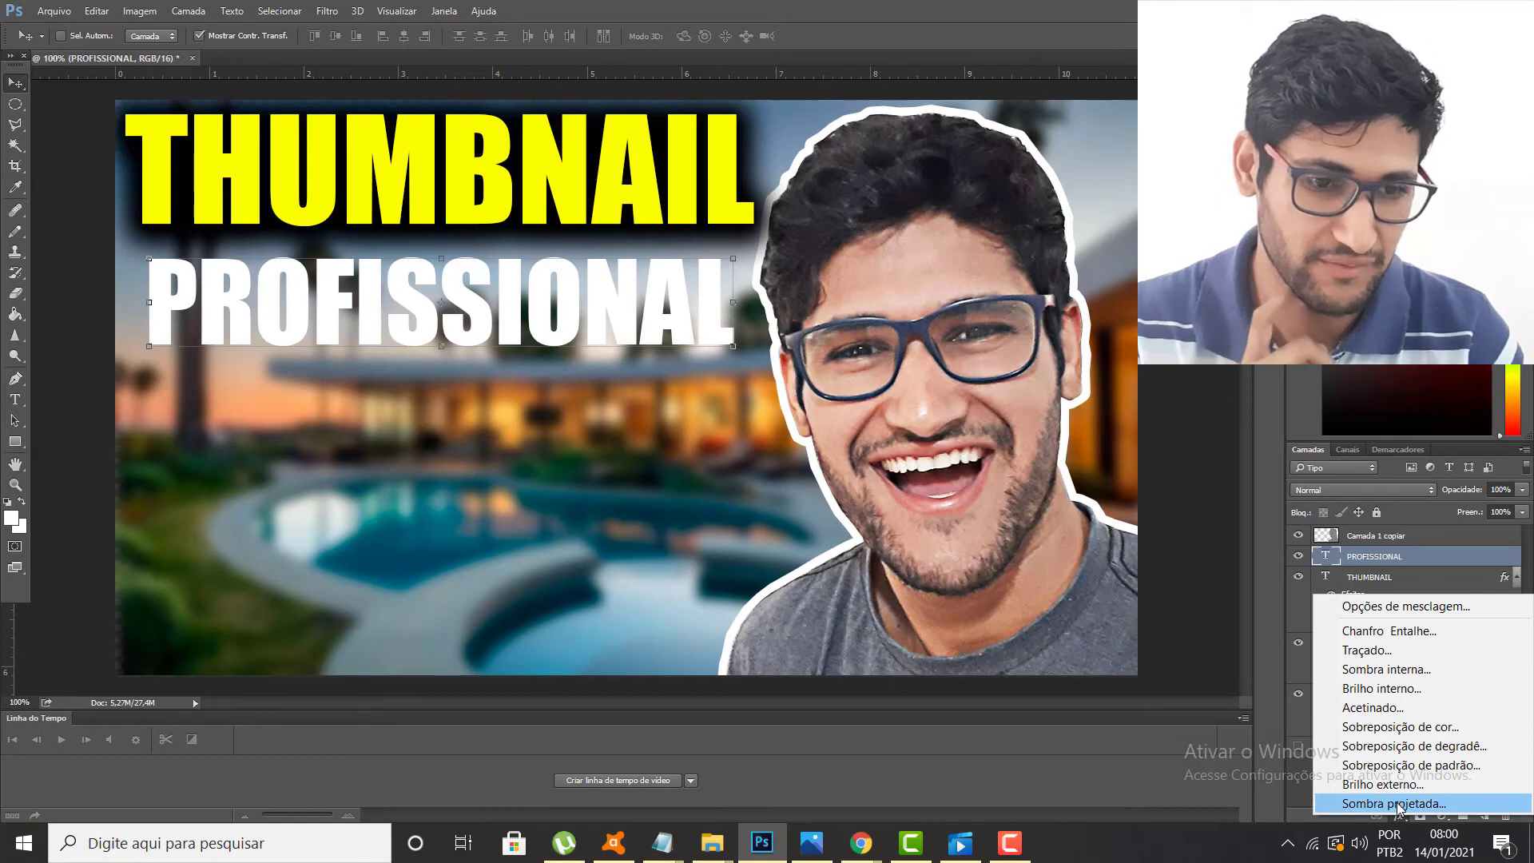
click(1395, 803)
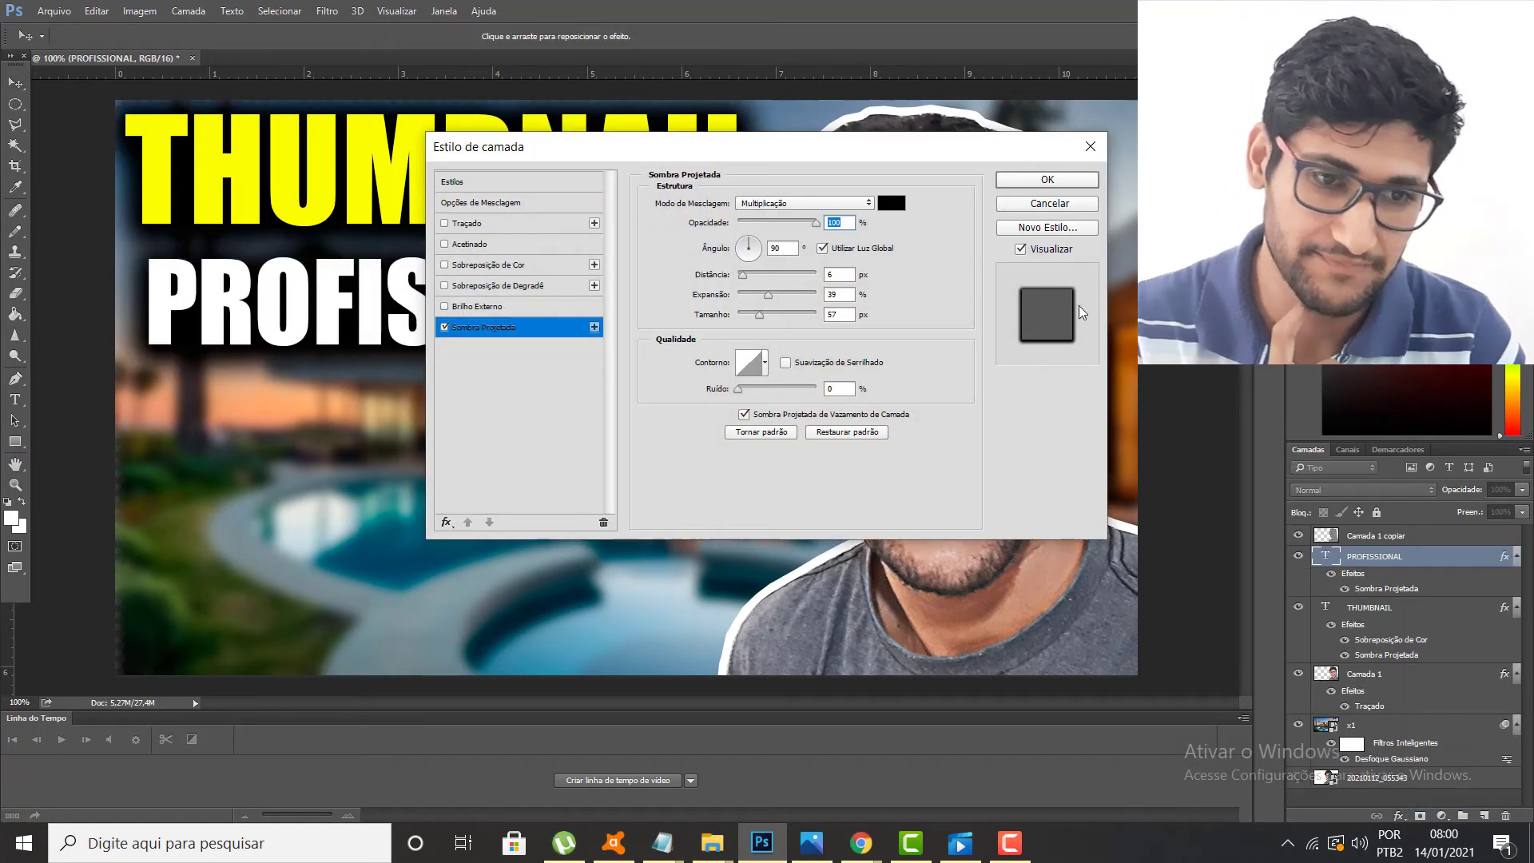
click(1047, 180)
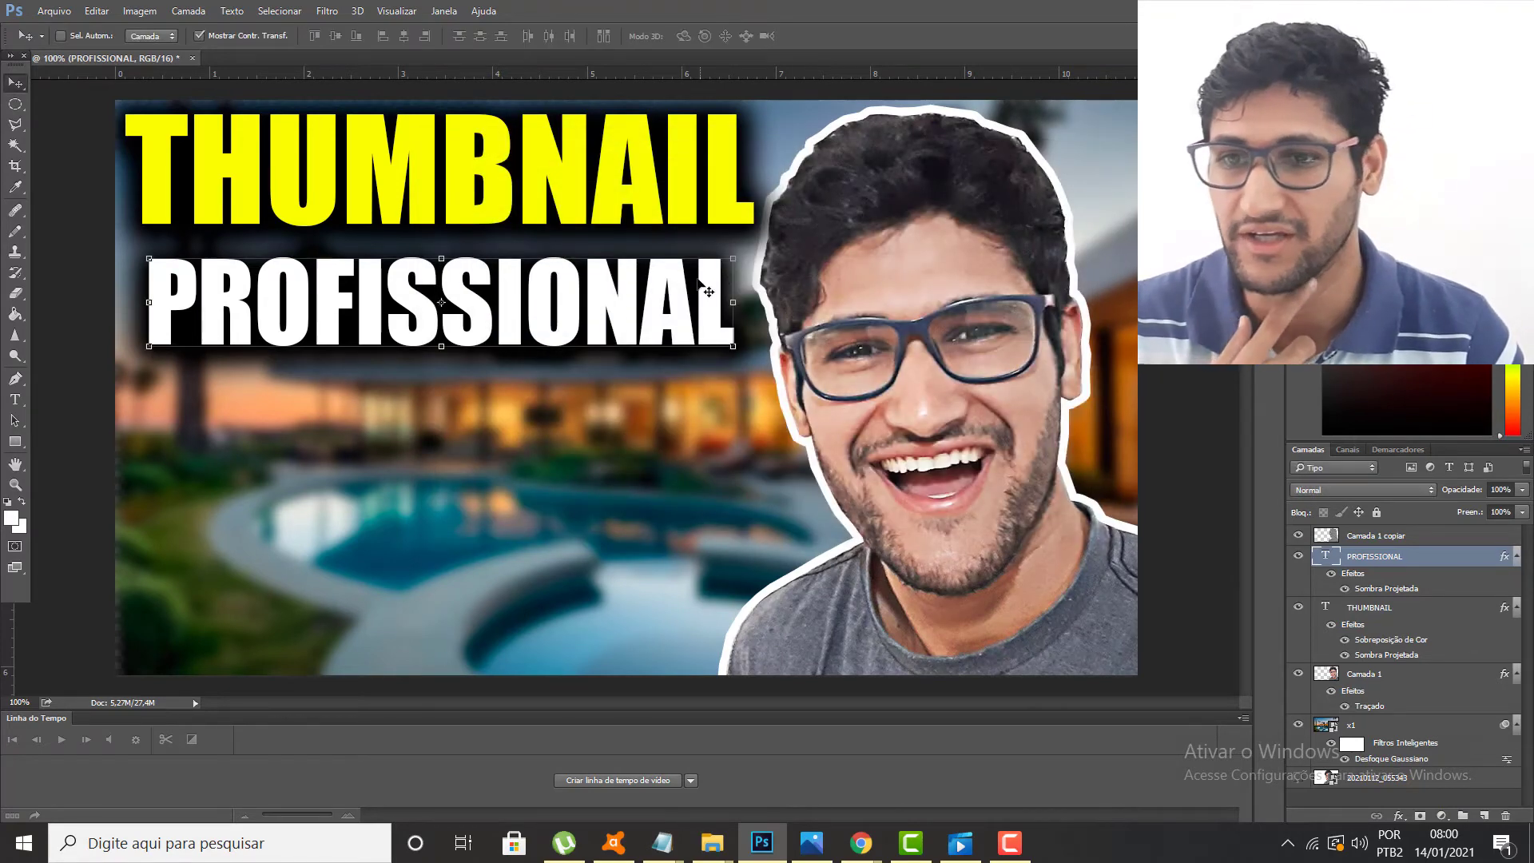
Add the white text 100% GRÁTIS in Impact Regular at 72 pt as a separate layer above the PROFISSIONAL layer.
click(15, 400)
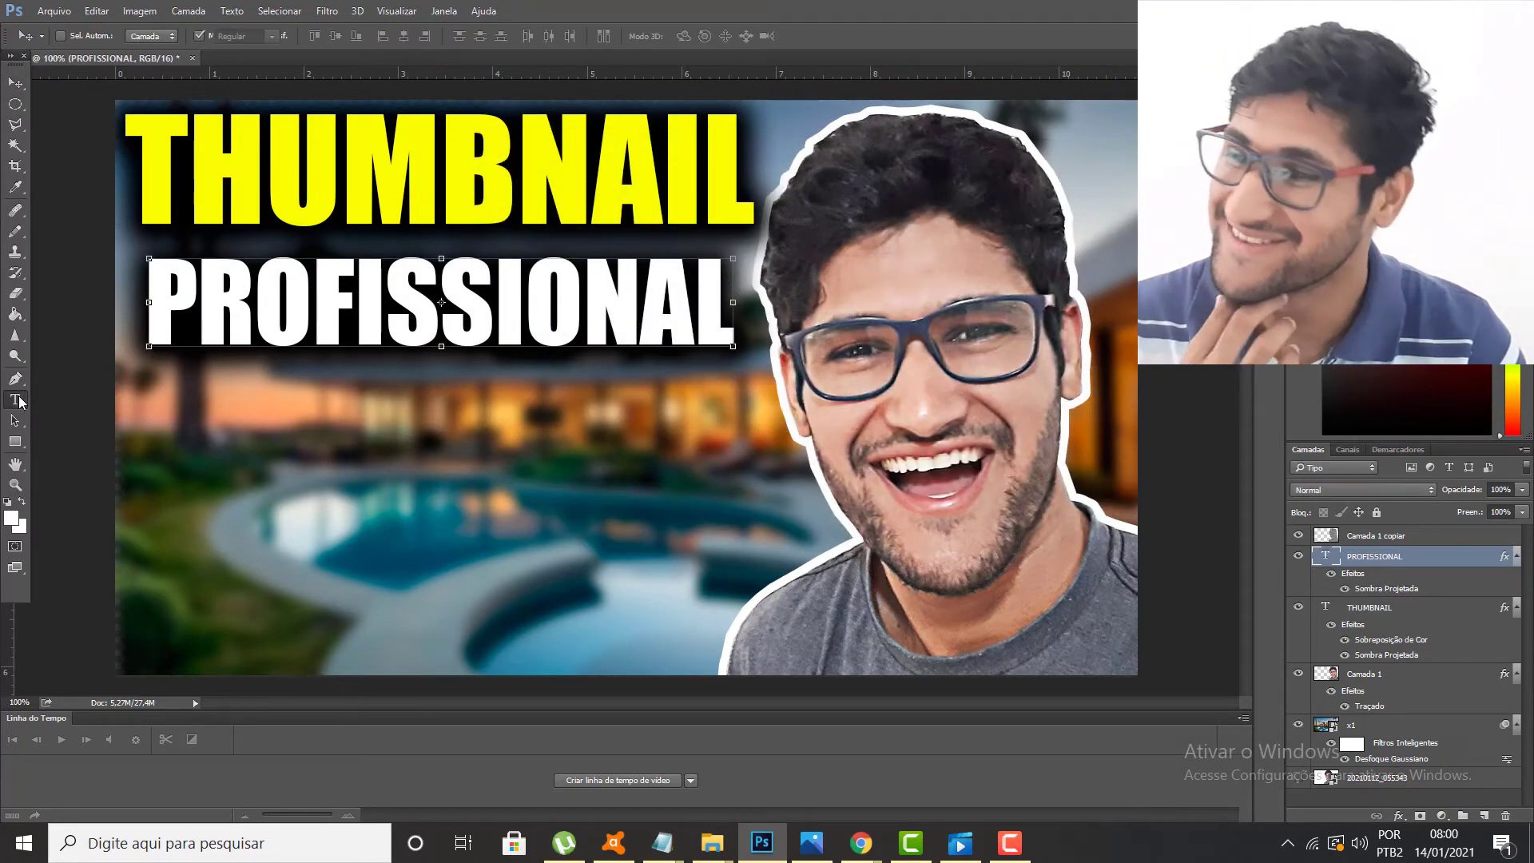
click(216, 467)
text(100)
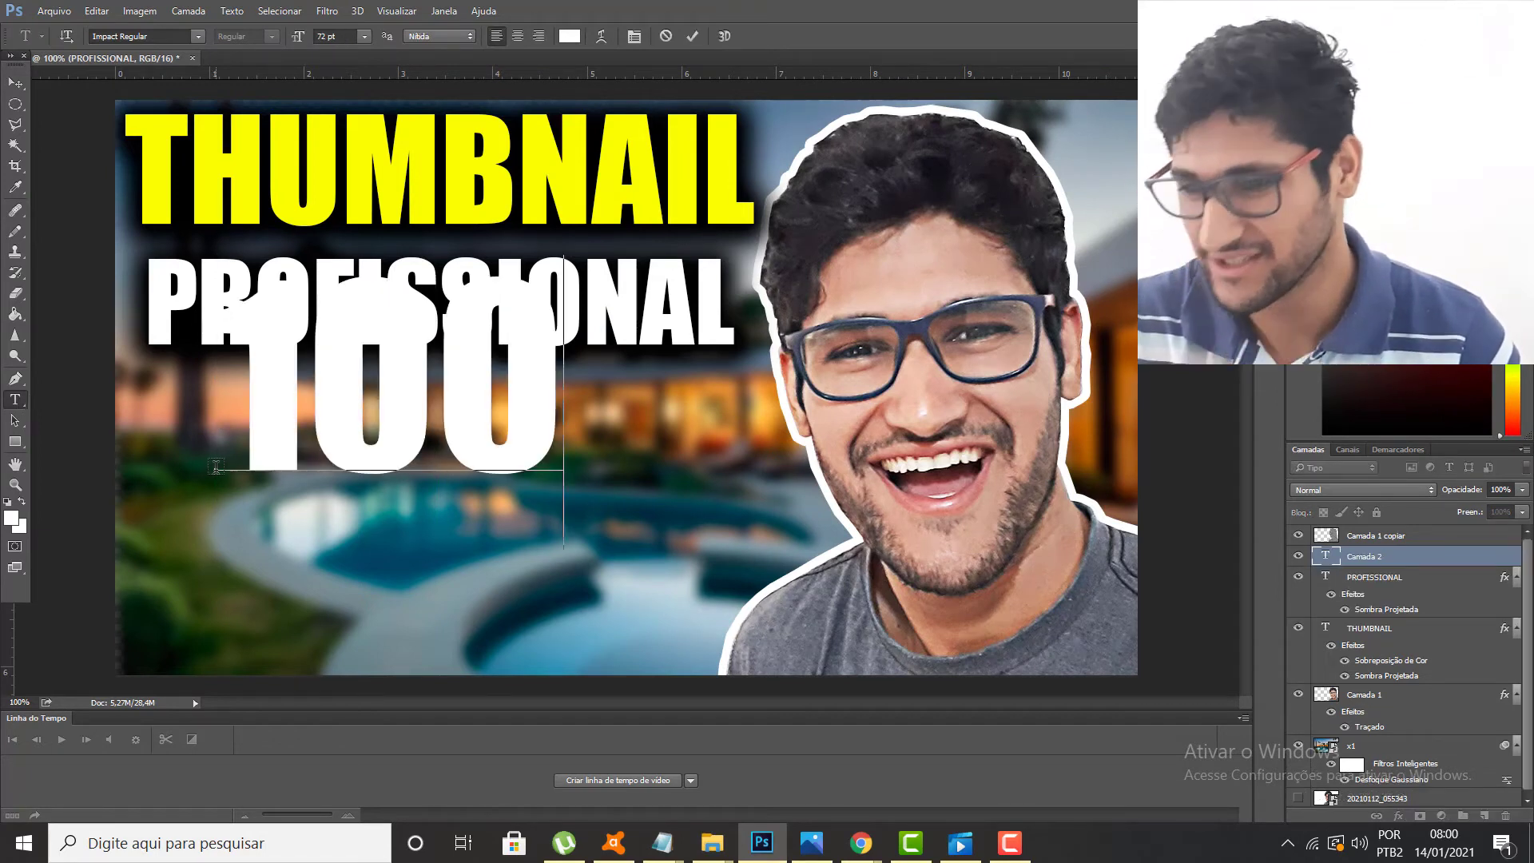
text(%)
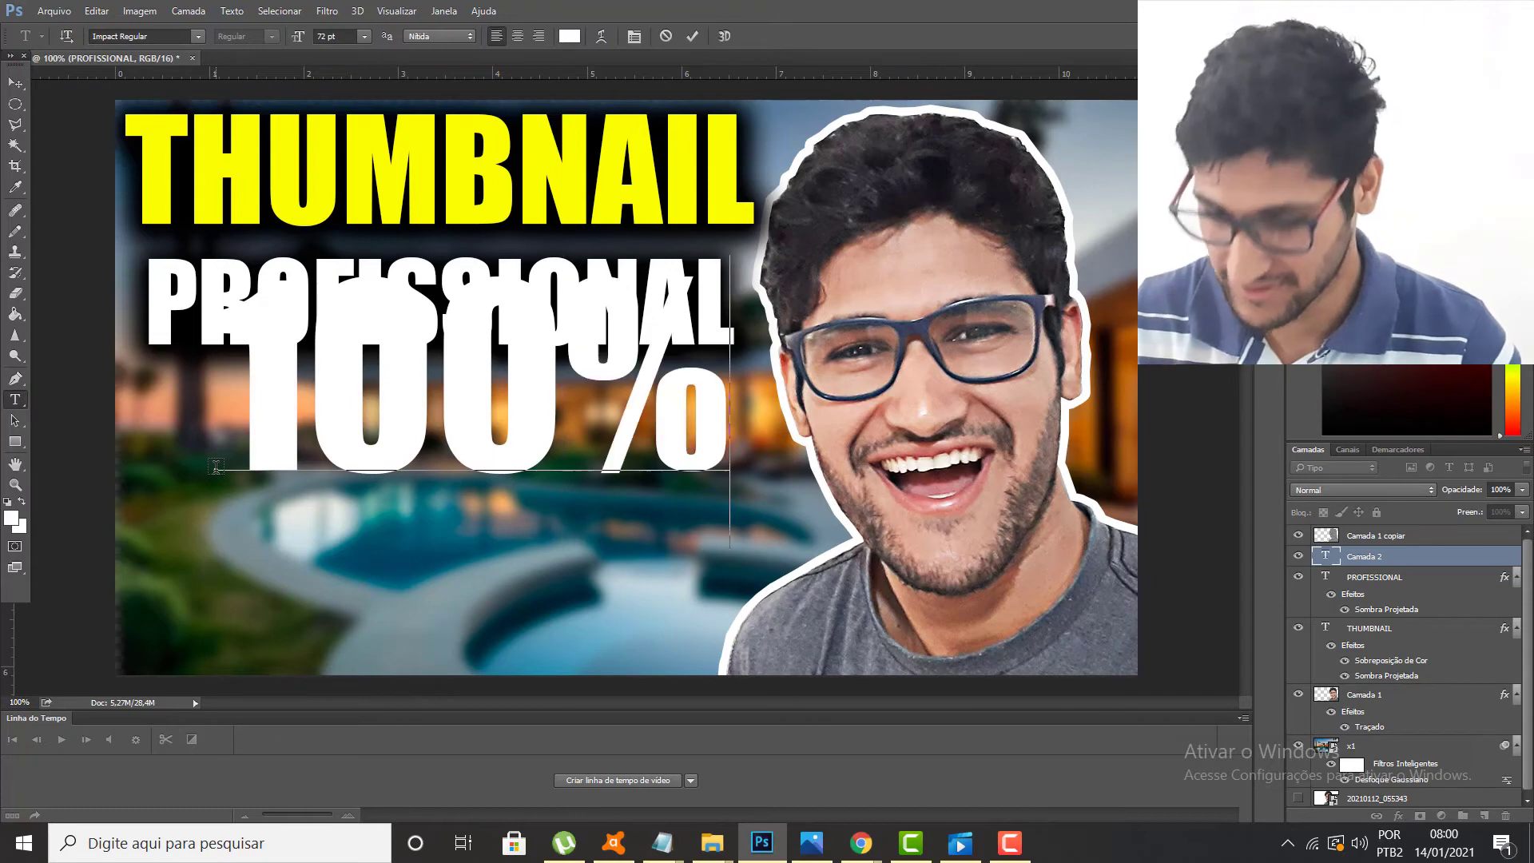
text( GR)
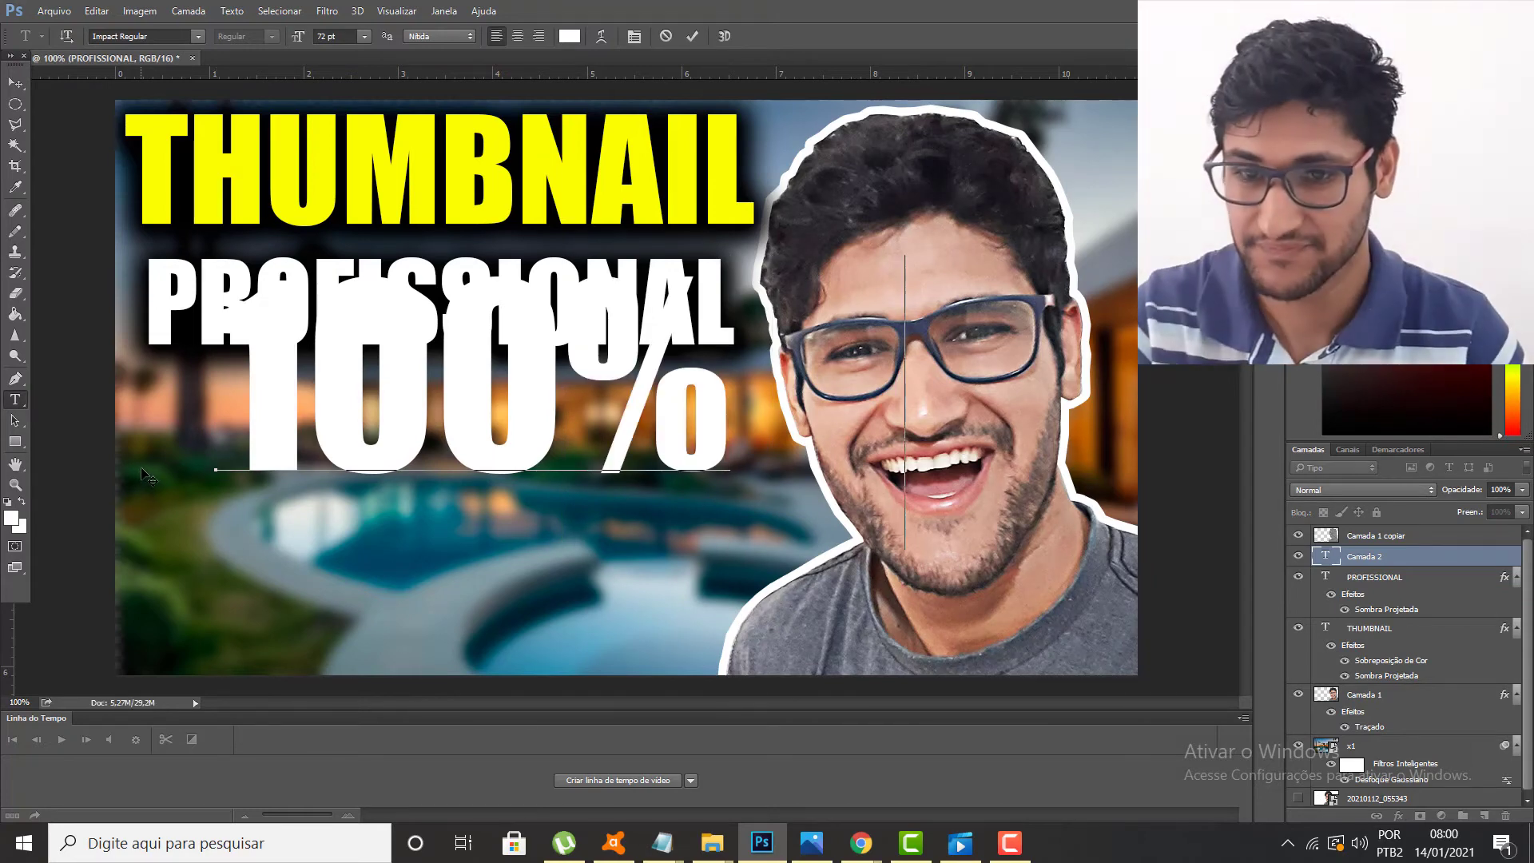
text(Á)
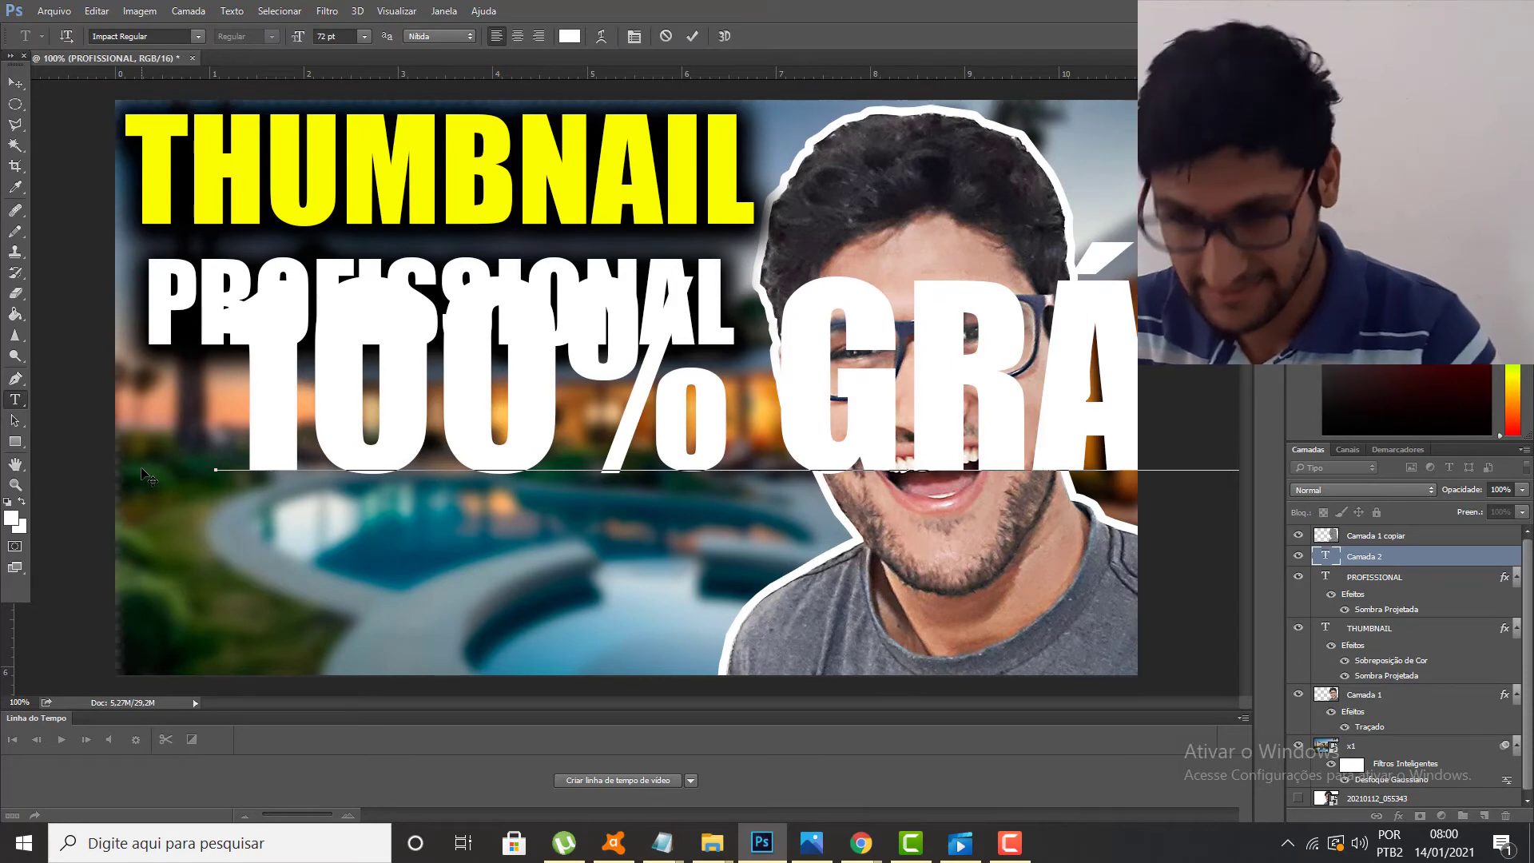
click(16, 79)
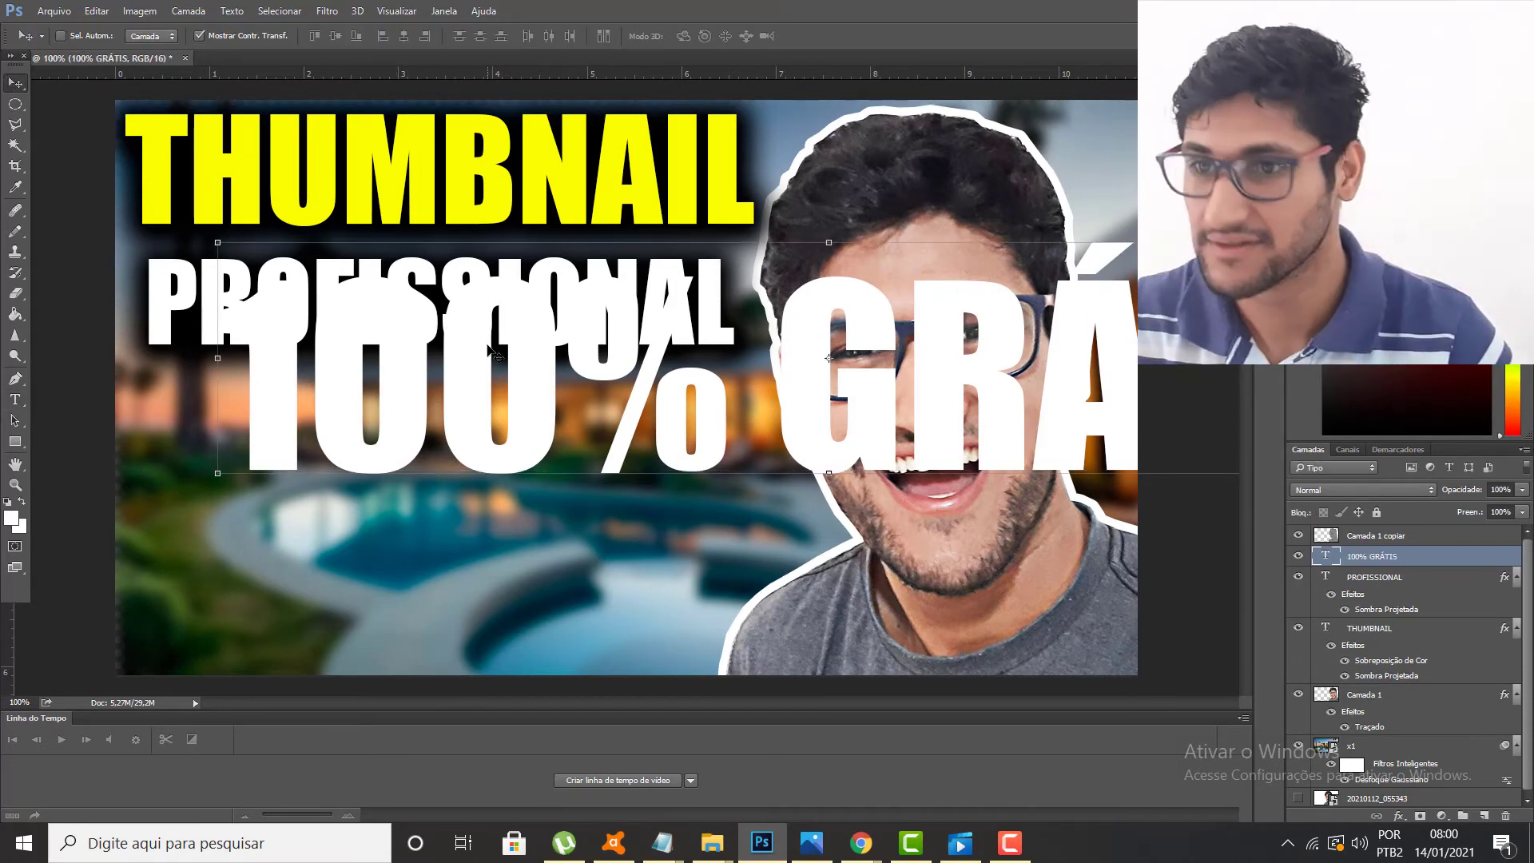
Scale the 100% GRÁTIS text proportionally to about 53% and position it beneath PROFISSIONAL, spanning from the canvas's left edge to the portrait.
drag(408, 324, 364, 407)
drag(170, 325, 436, 431)
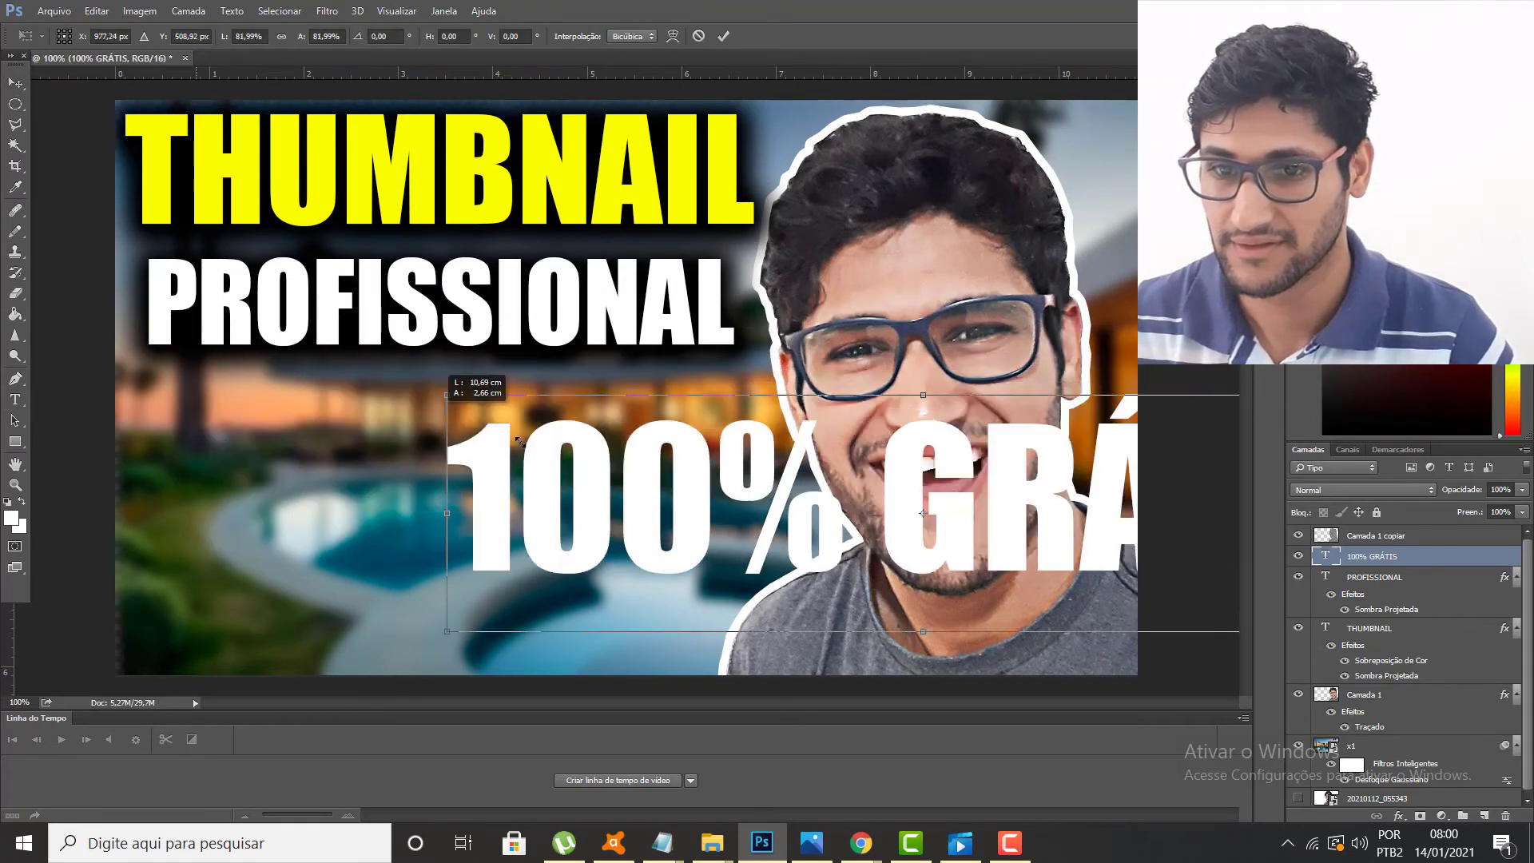
drag(543, 491, 309, 415)
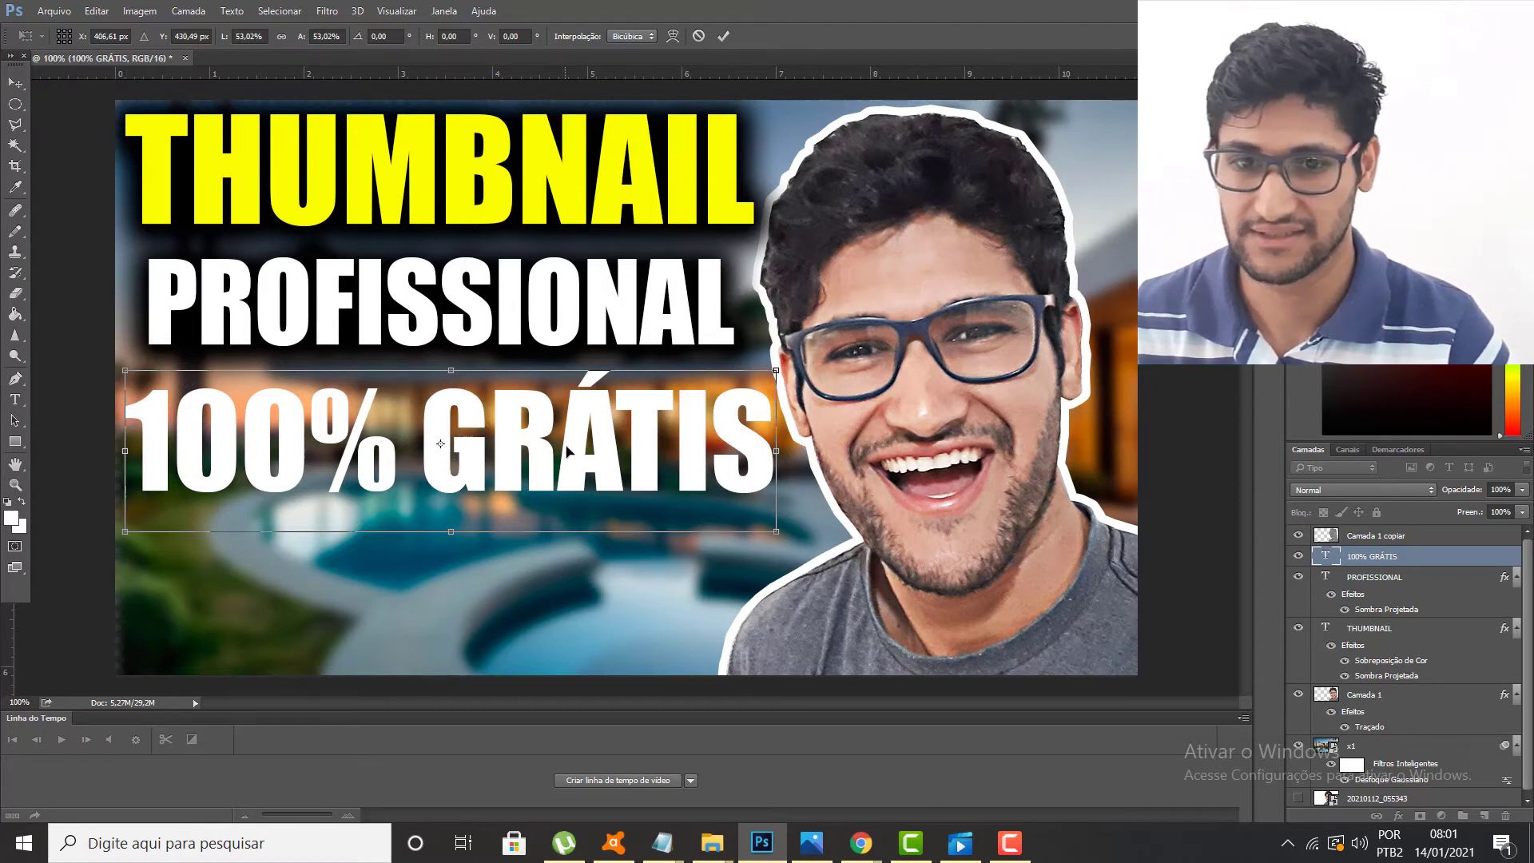
drag(571, 449, 567, 439)
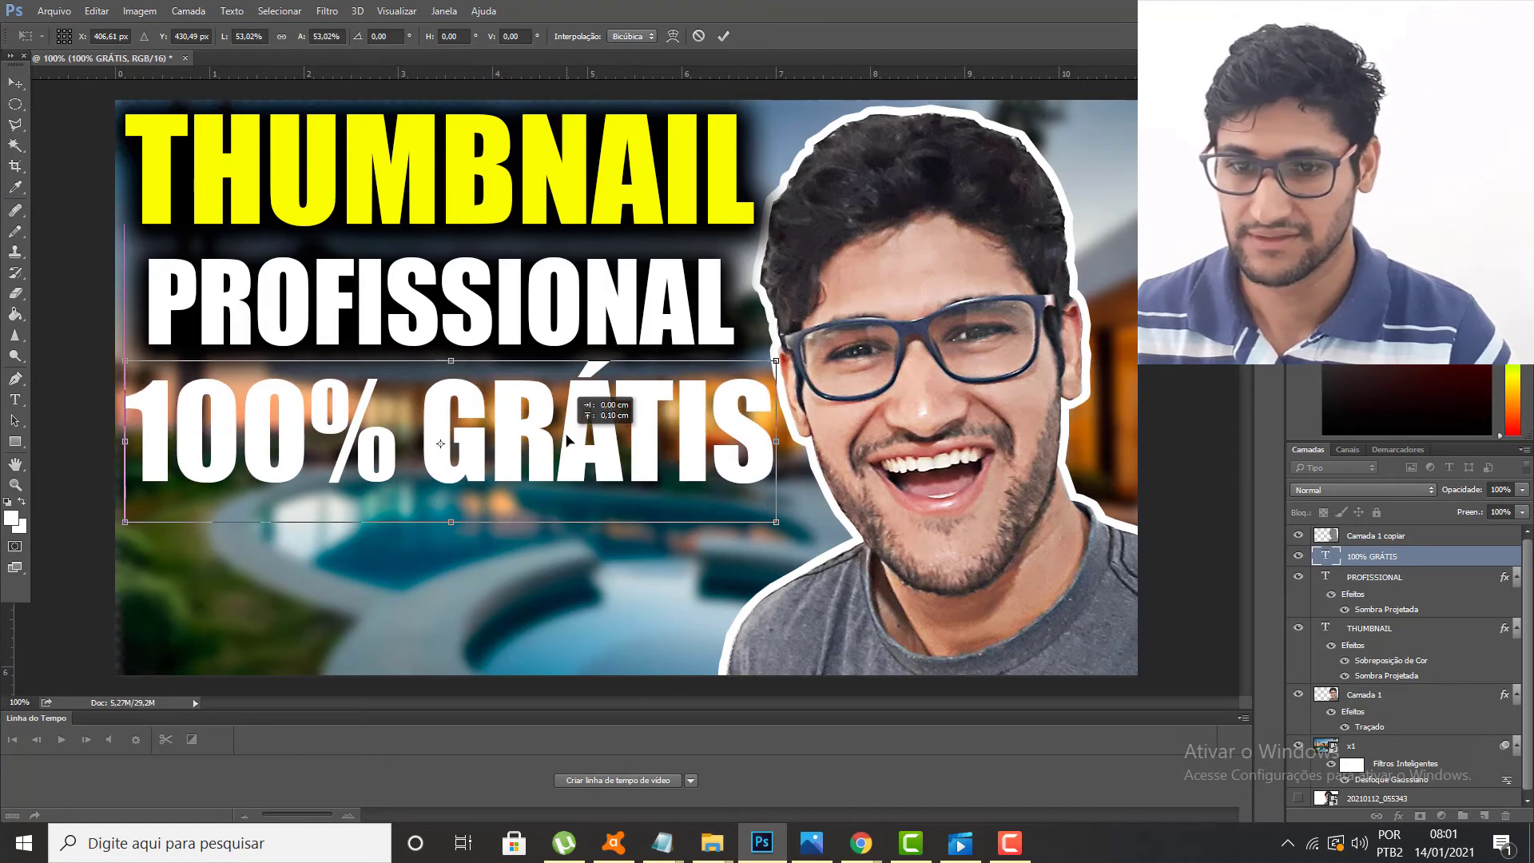
key(Return)
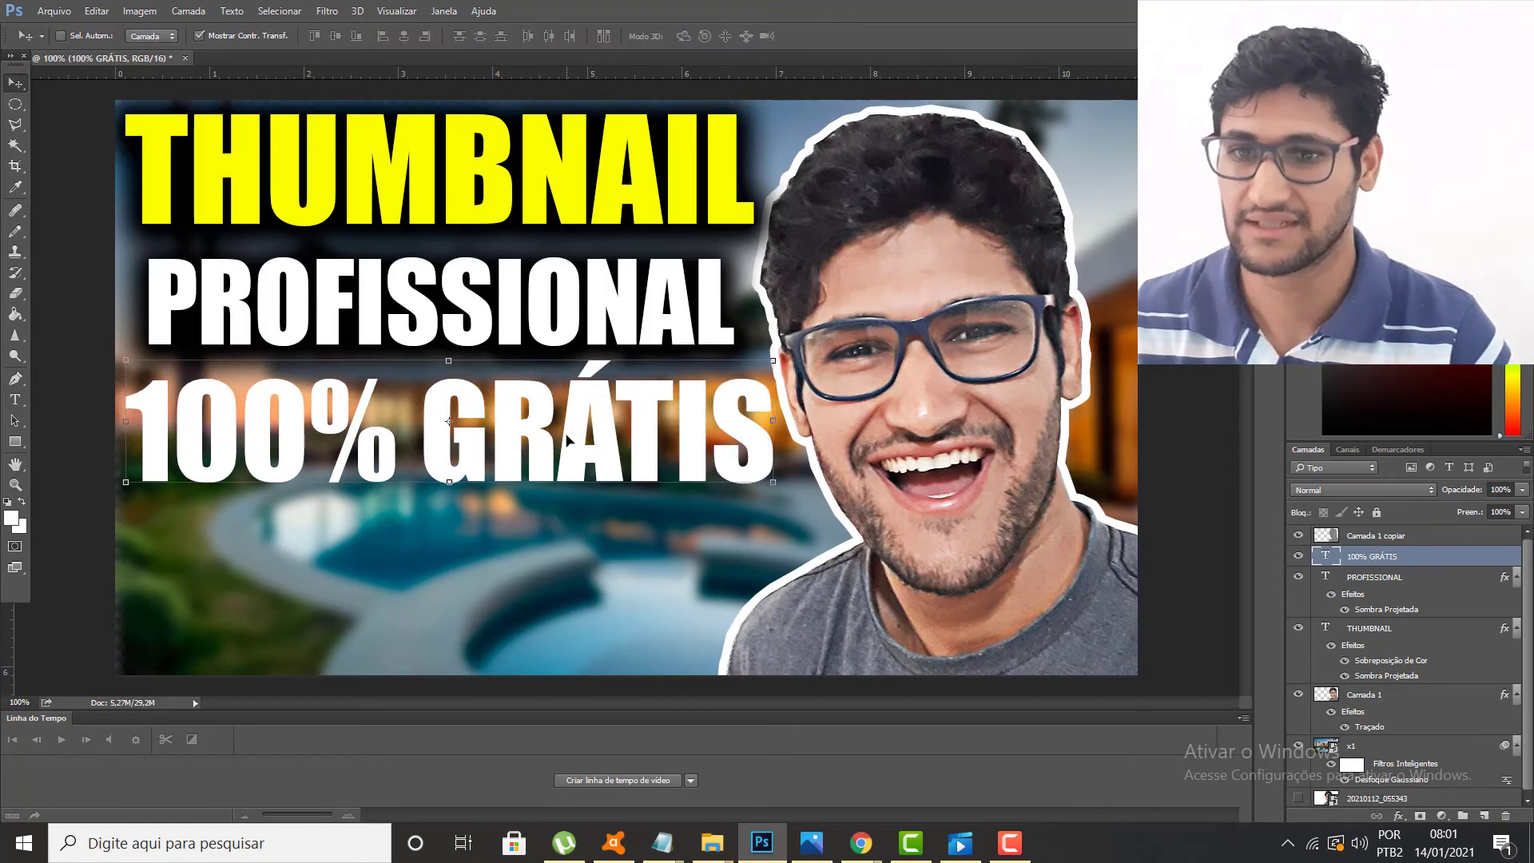
Give 100% GRÁTIS a black drop shadow (100% opacity, 90°, 6 px distance, 39% spread, 57 px size) and a yellow Normal colour overlay at 100%.
click(1400, 816)
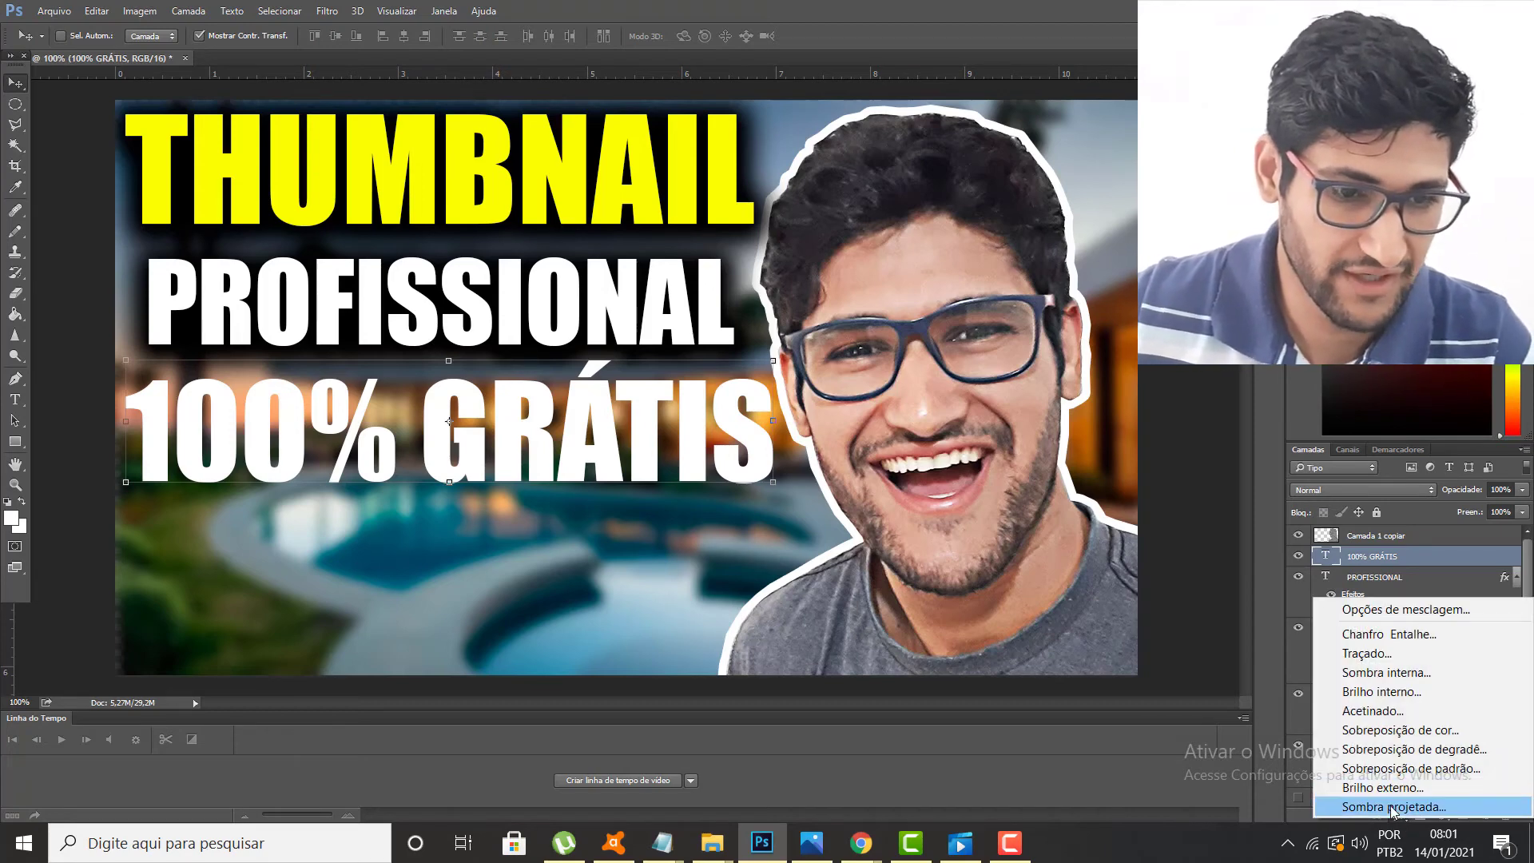
click(1394, 811)
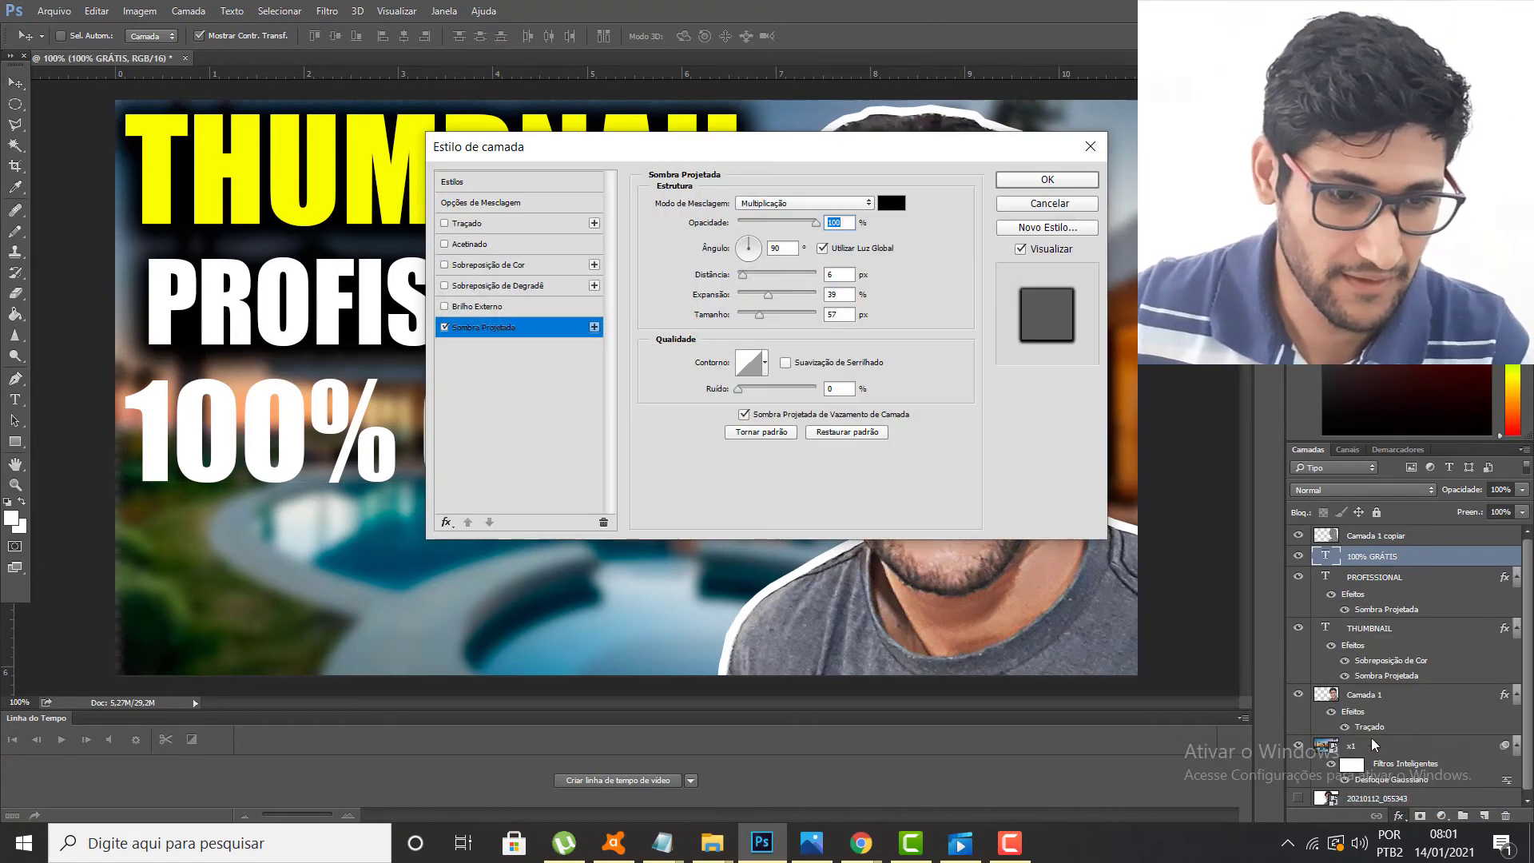
click(1024, 180)
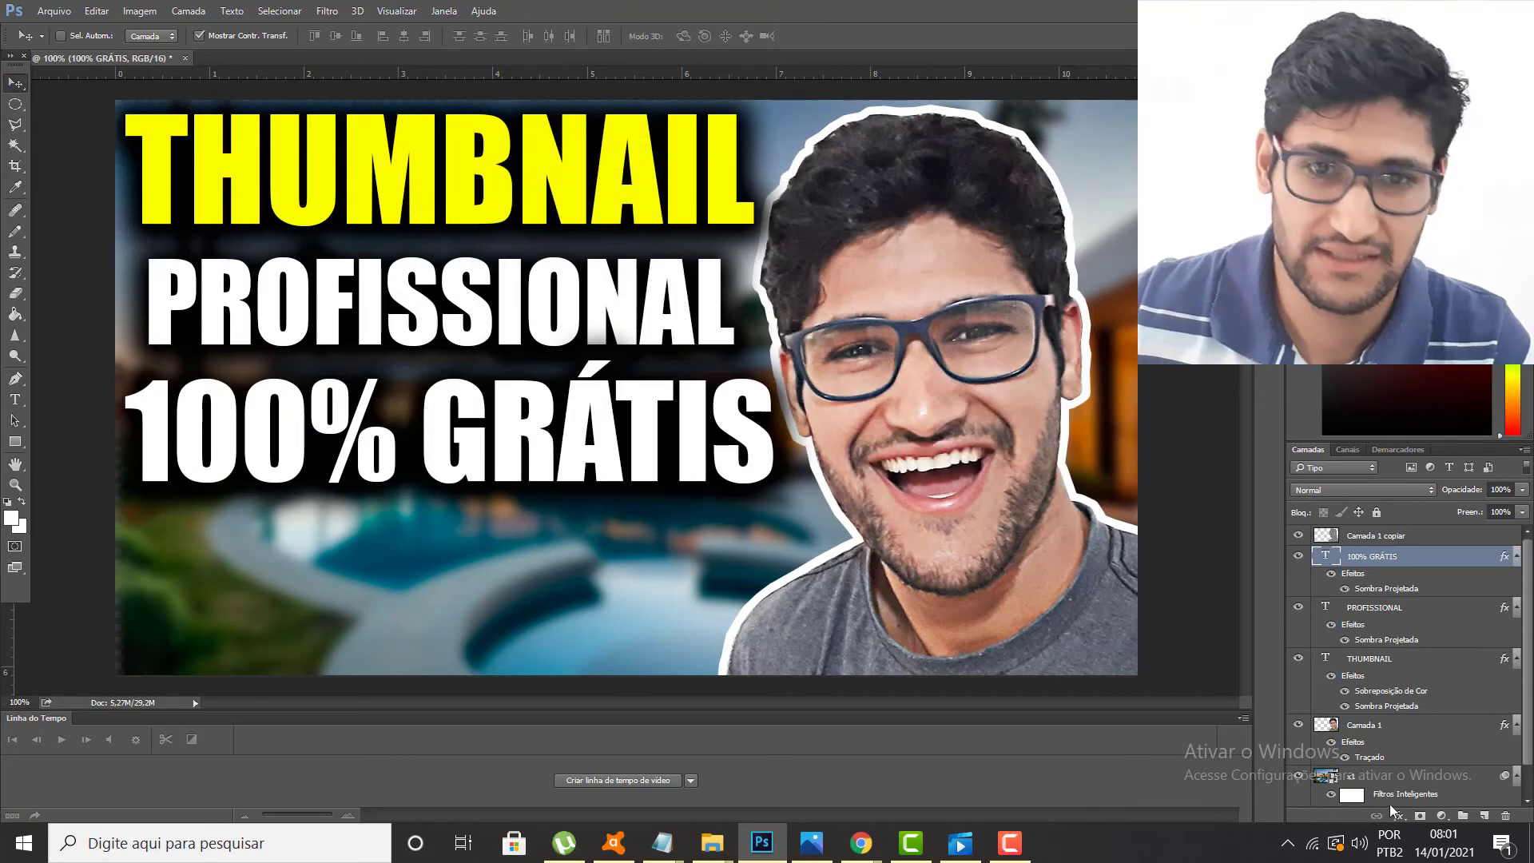
click(1398, 816)
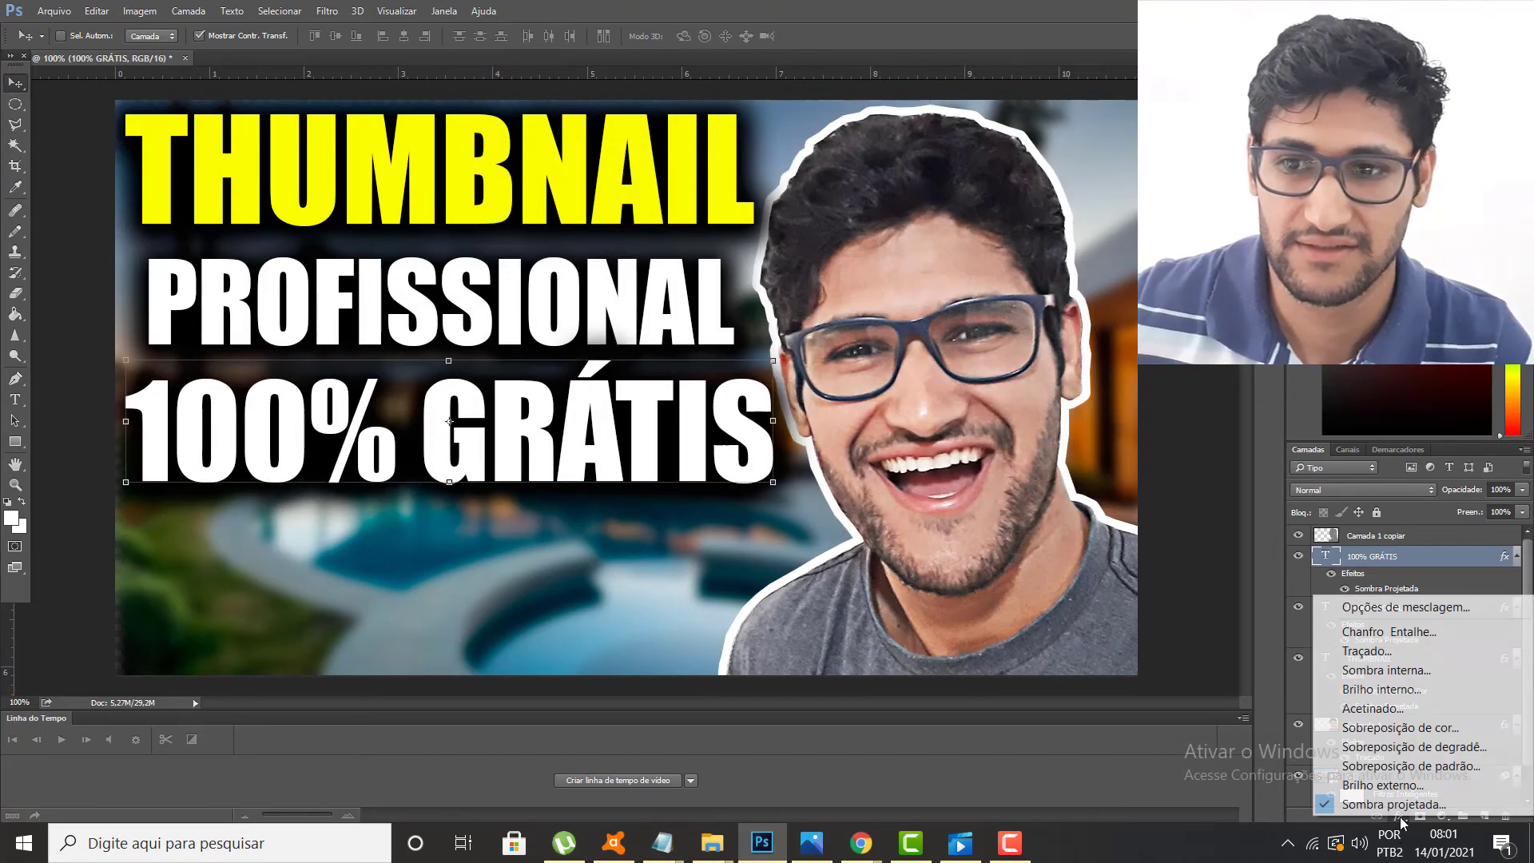
click(1387, 730)
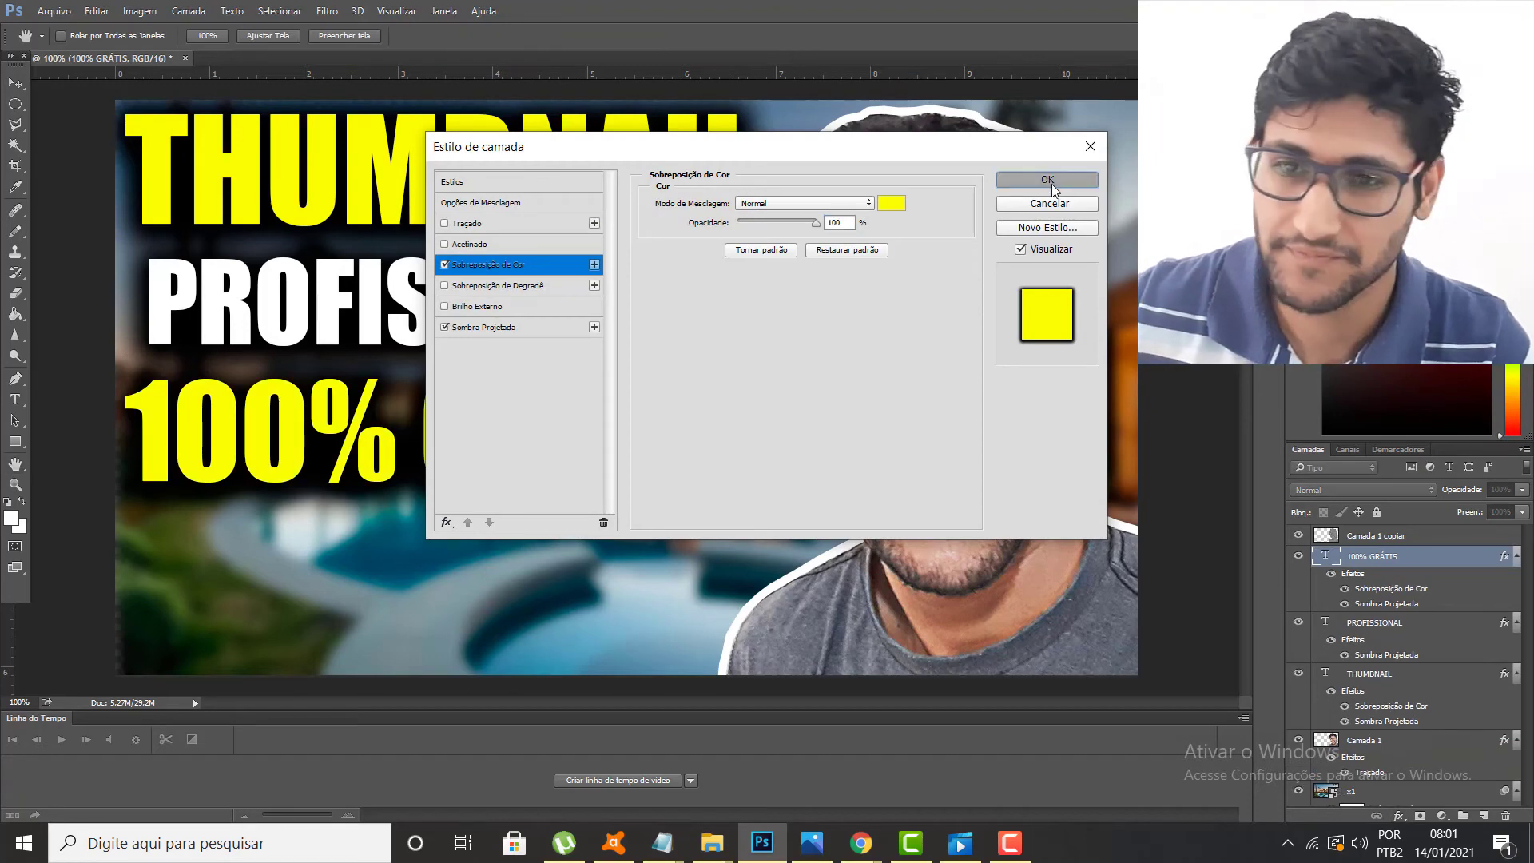
click(1050, 180)
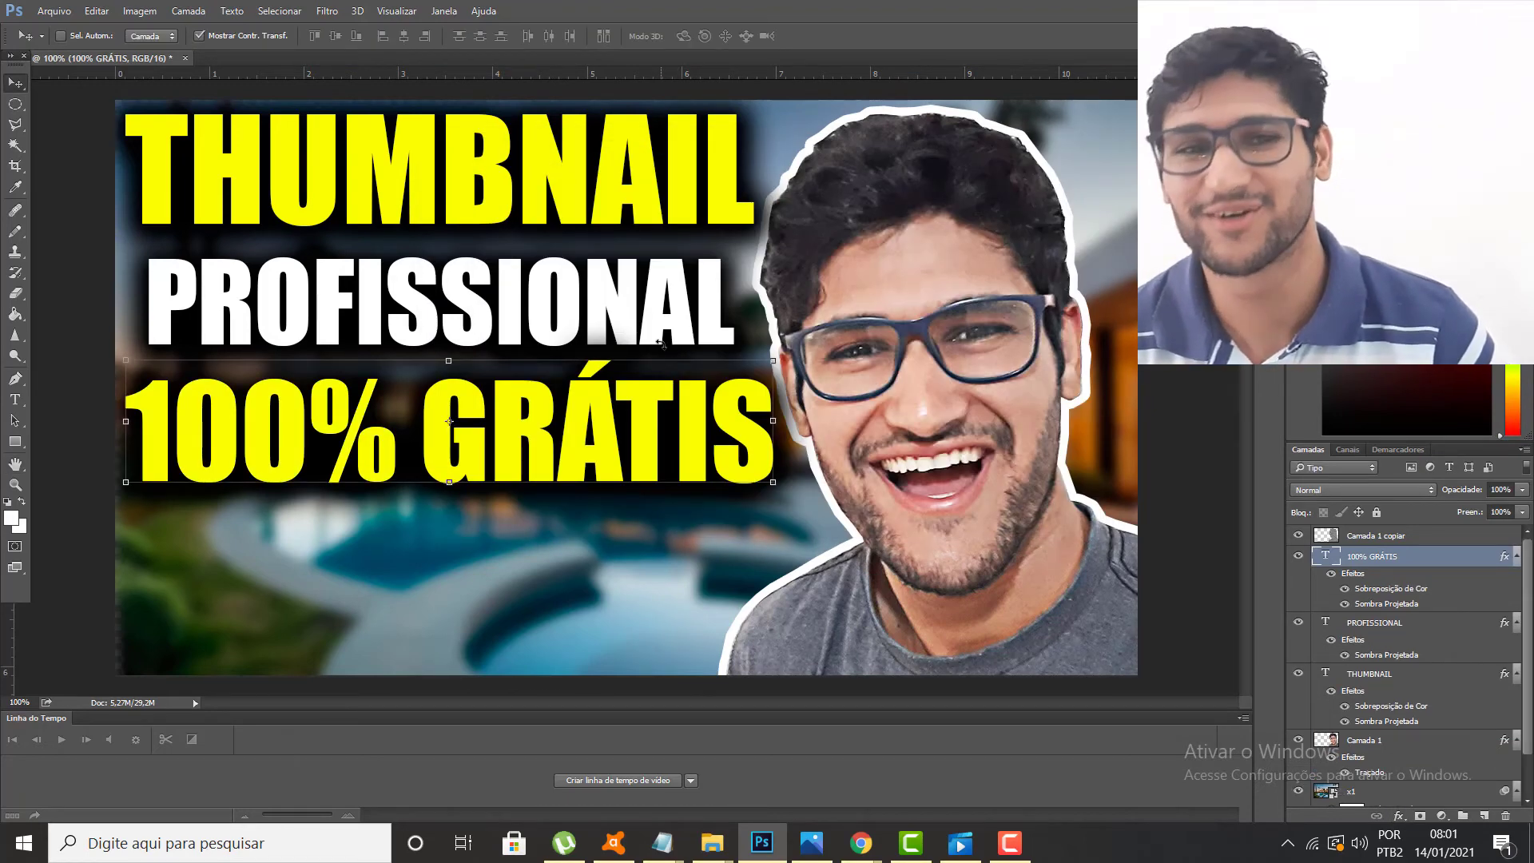
Add the white text GARANTIDO in Impact Regular at 72 pt as a separate layer above the 100% GRÁTIS layer.
click(15, 400)
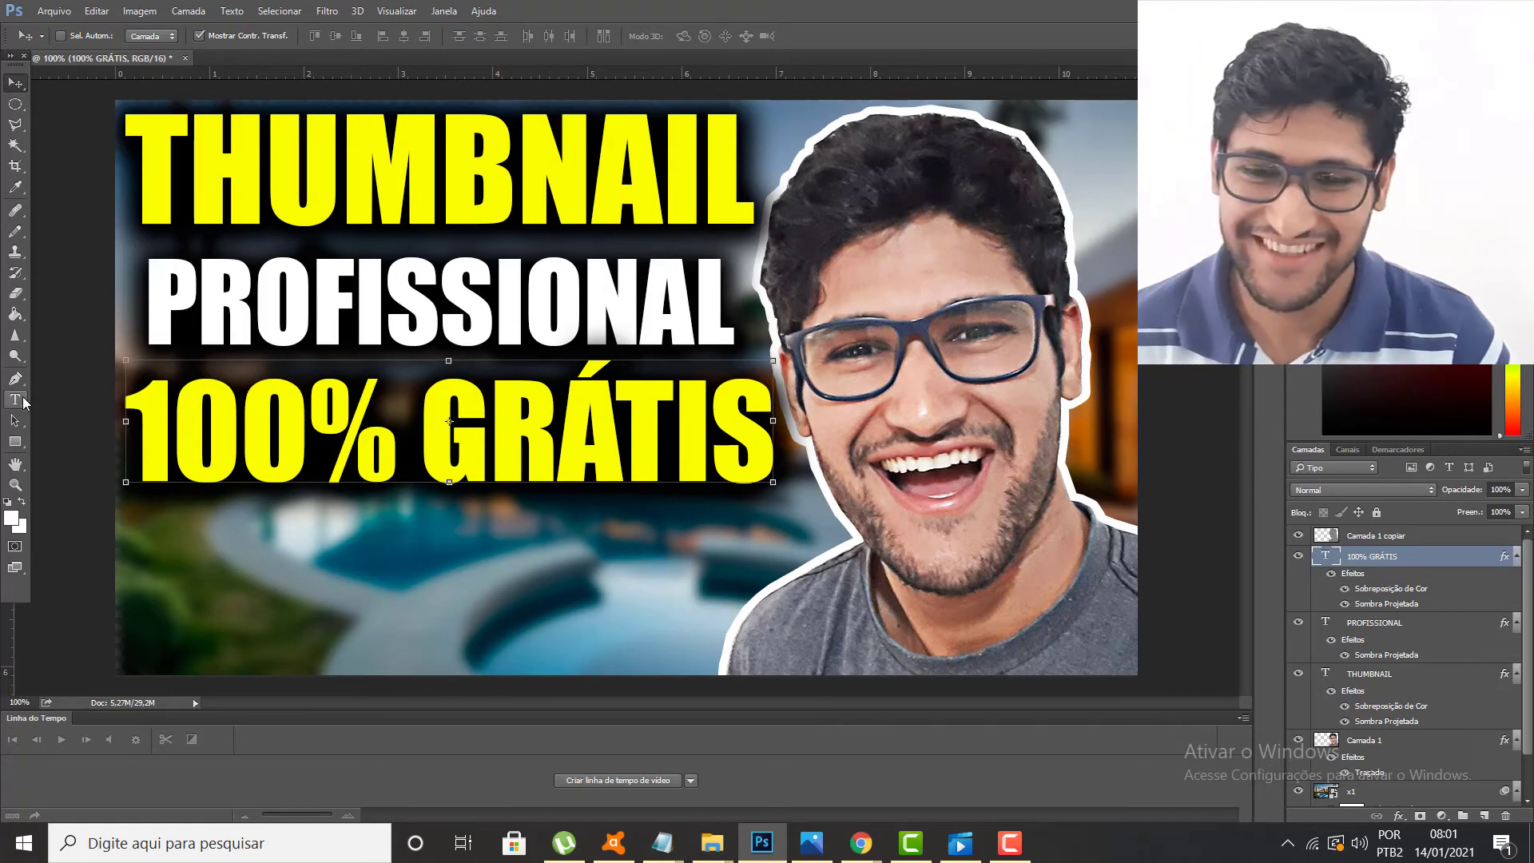
click(322, 559)
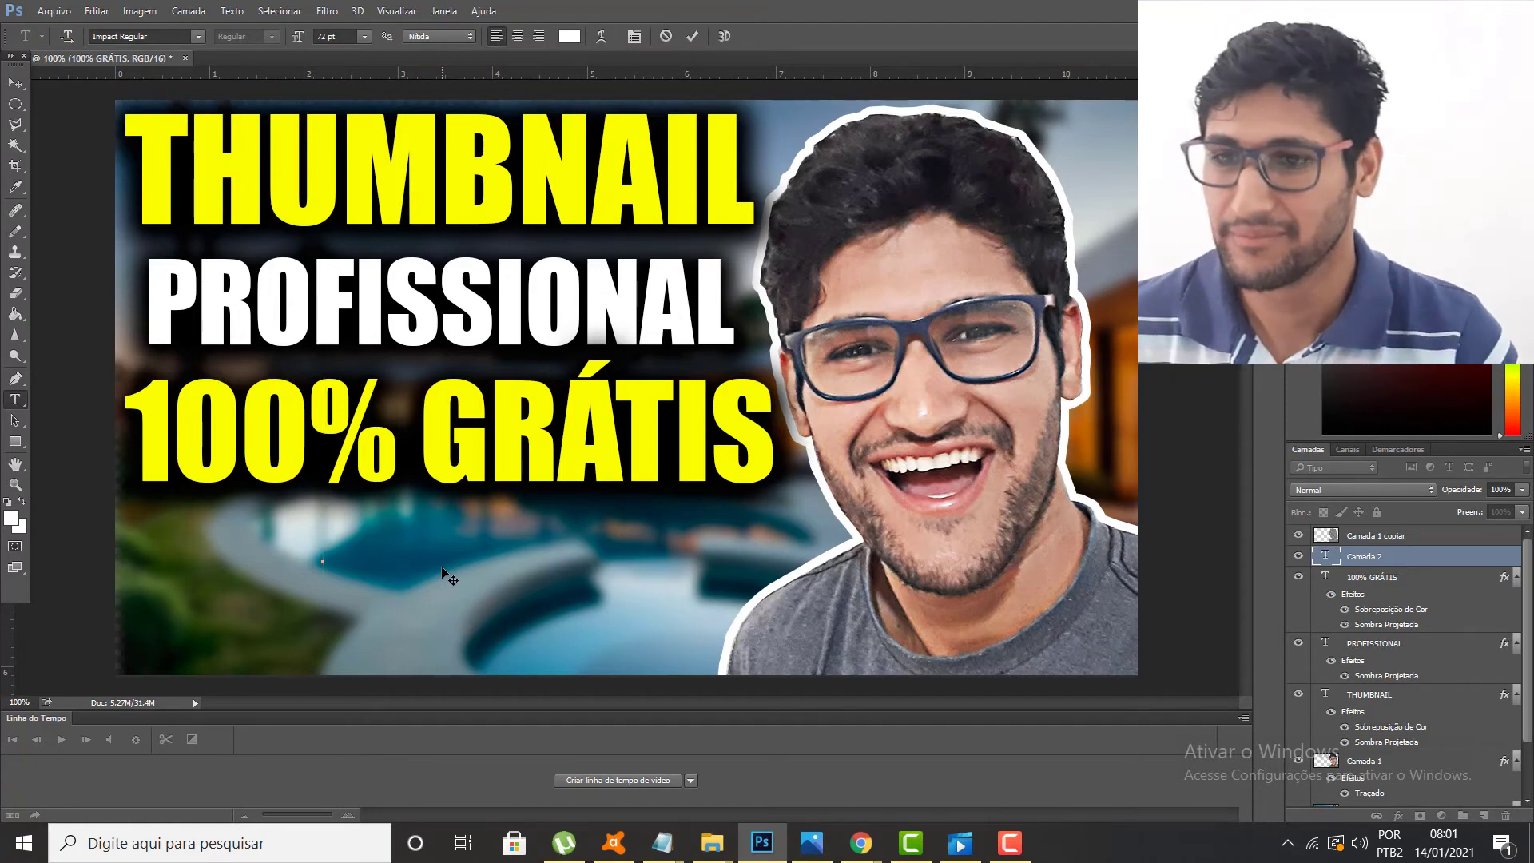
text(G)
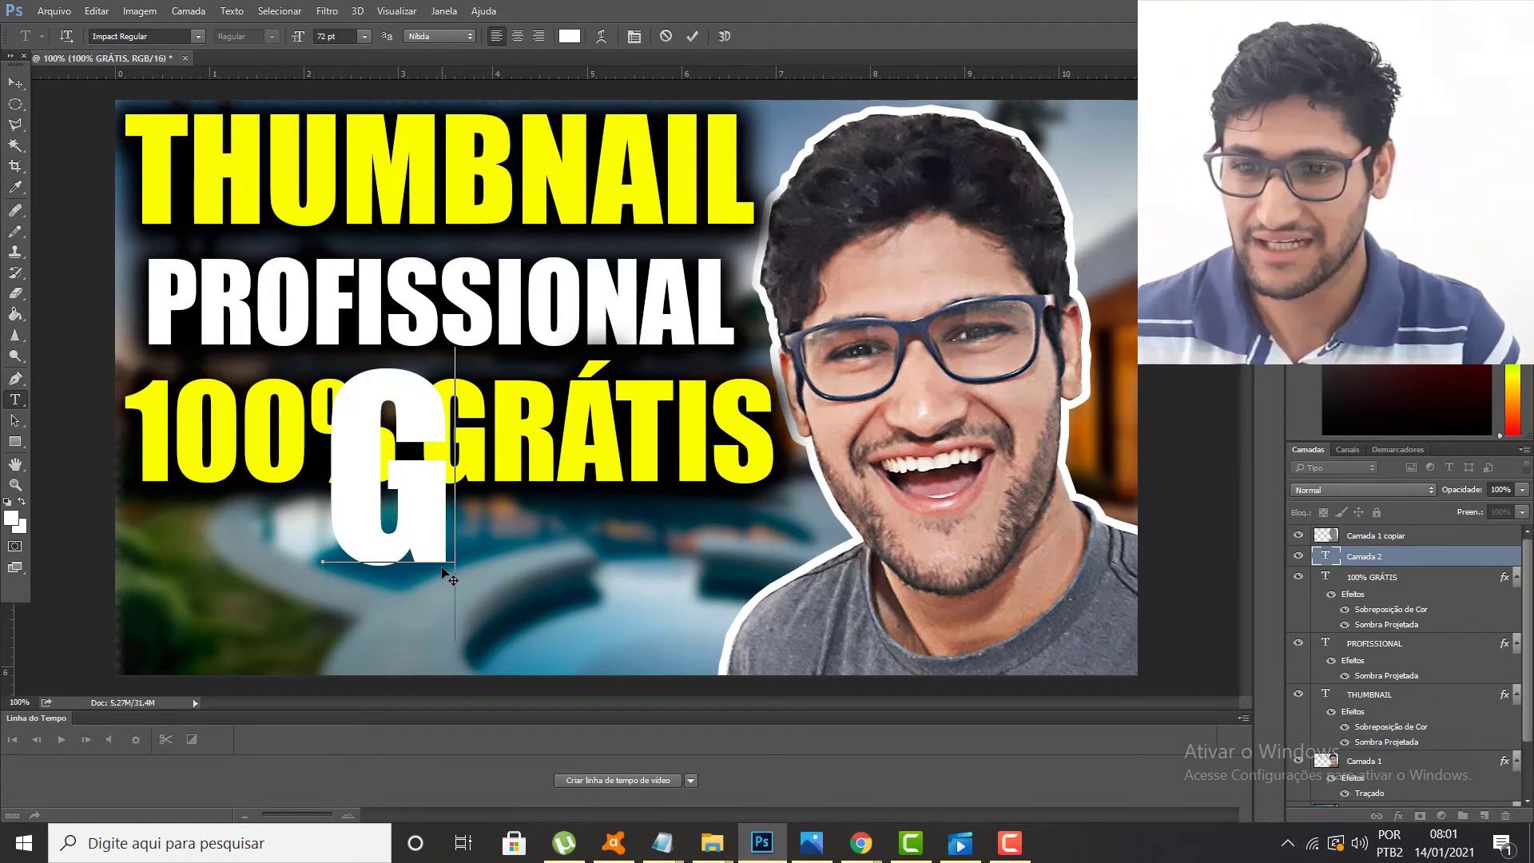
text(ARANTI)
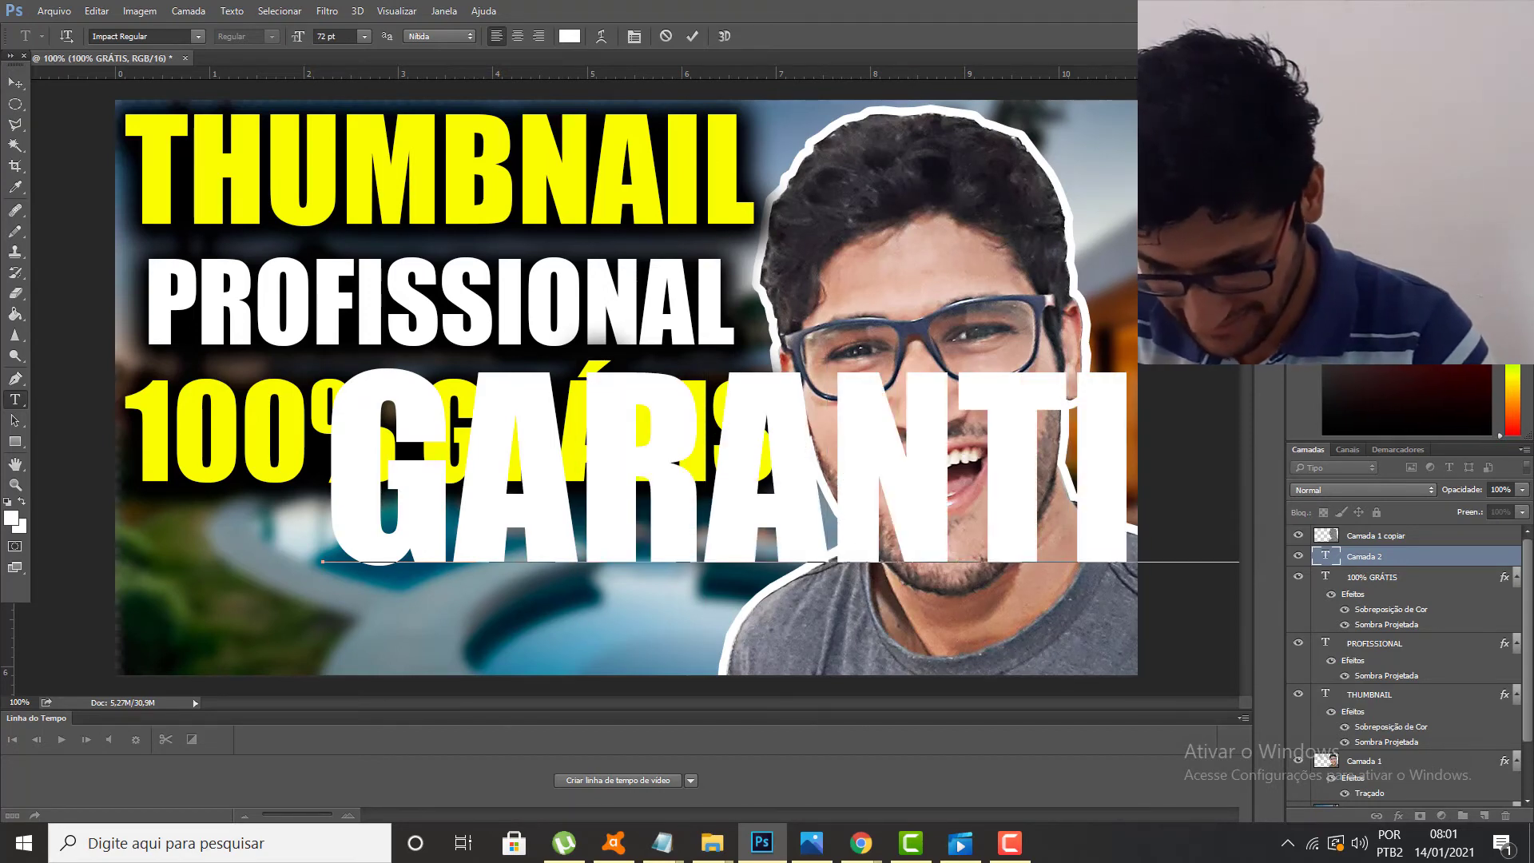
click(15, 82)
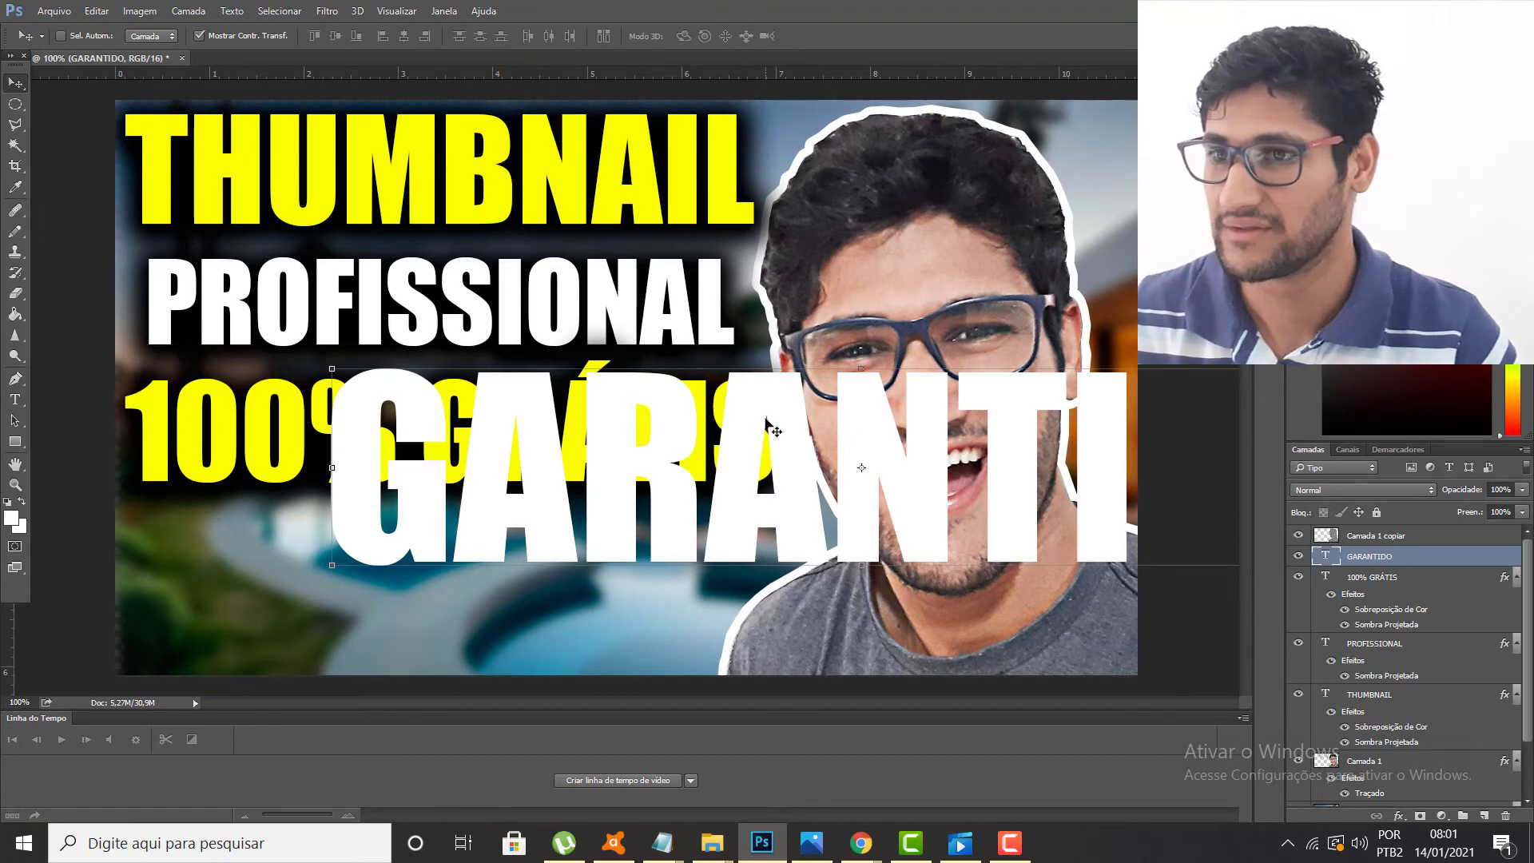
Scale the GARANTIDO text proportionally to about 55% and position it beneath 100% GRÁTIS, left of the portrait.
drag(767, 421, 178, 569)
drag(149, 489, 273, 524)
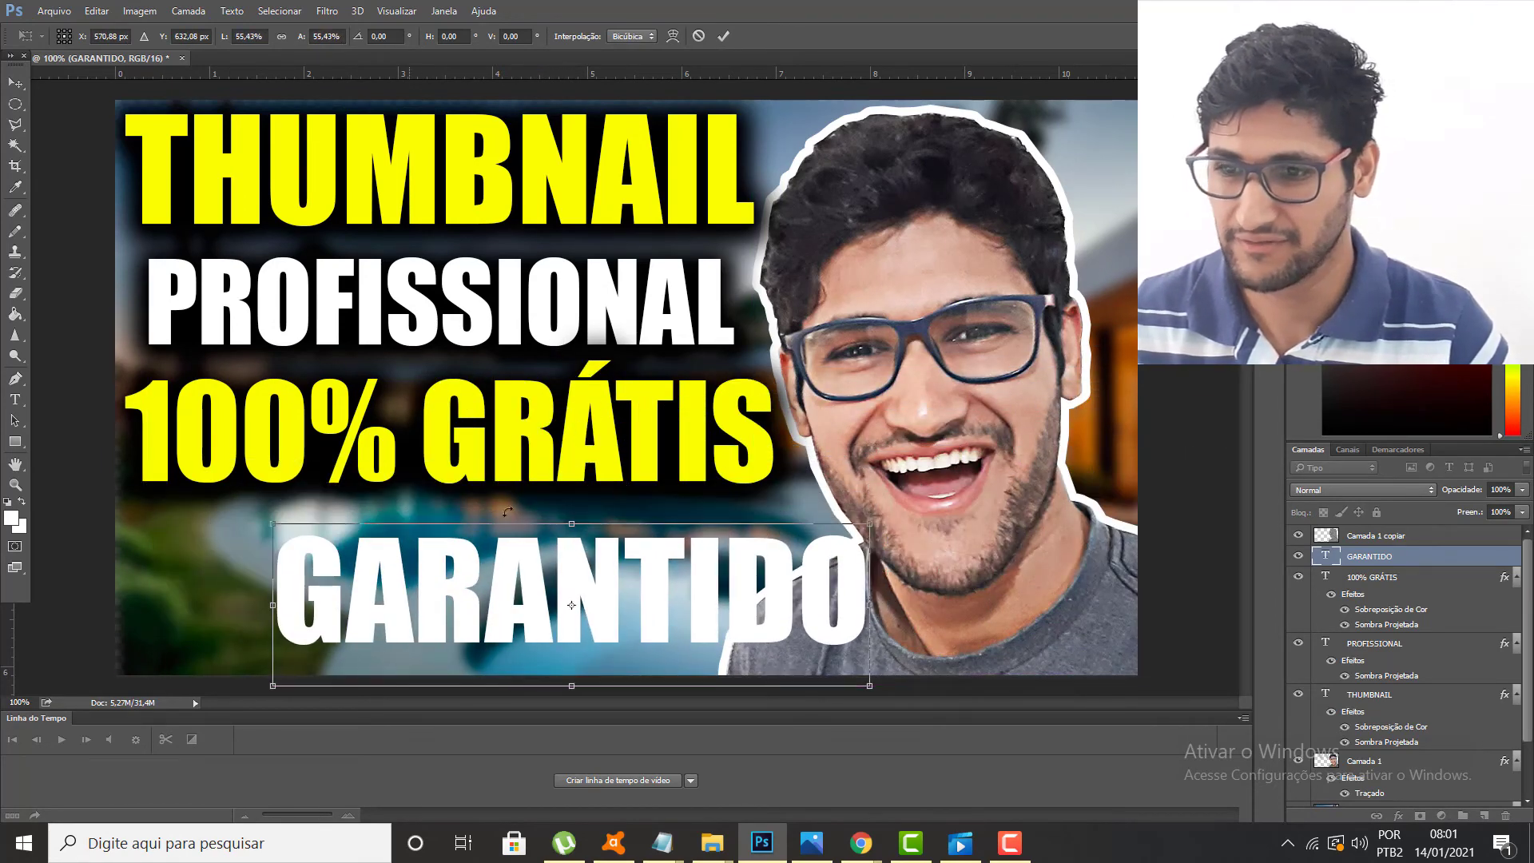
drag(772, 592, 621, 580)
key(Return)
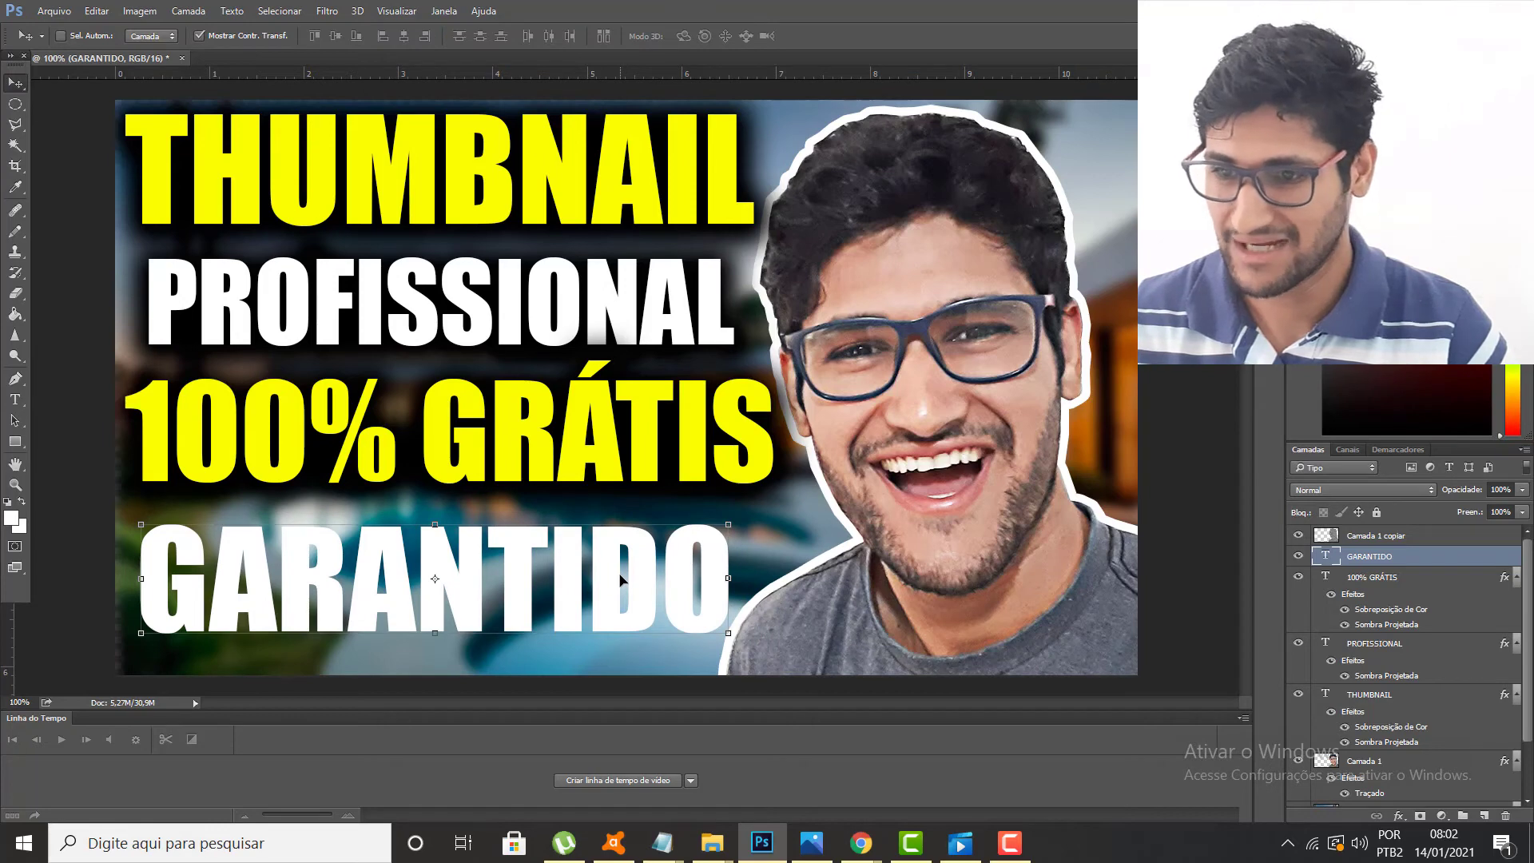
Give GARANTIDO a black drop shadow (100% opacity, 90°, 6 px distance, 39% spread, 57 px size) and add a Normal colour overlay at 100%.
click(1398, 815)
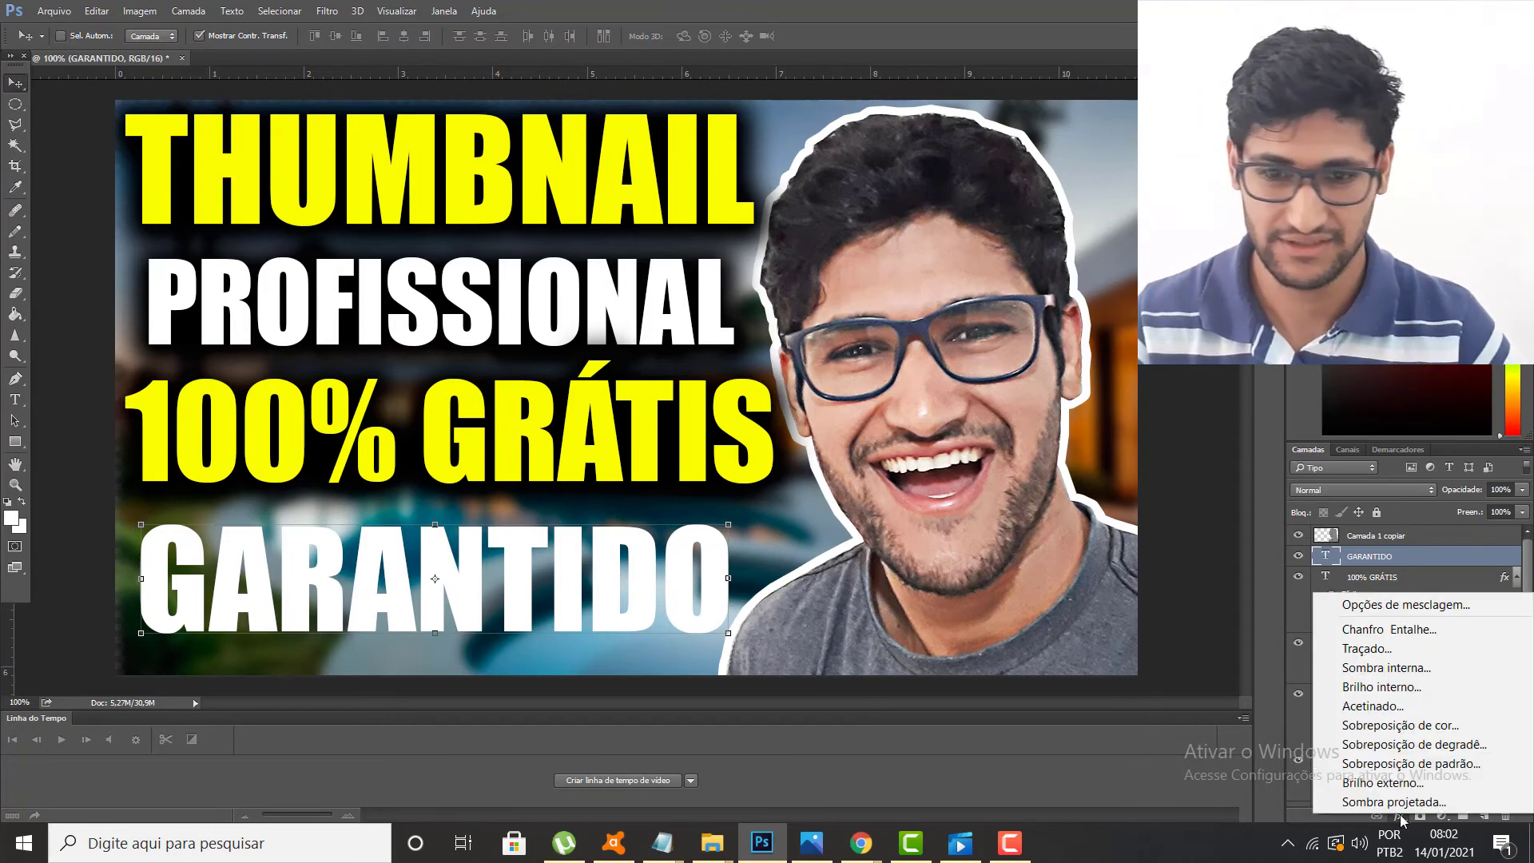
click(1403, 803)
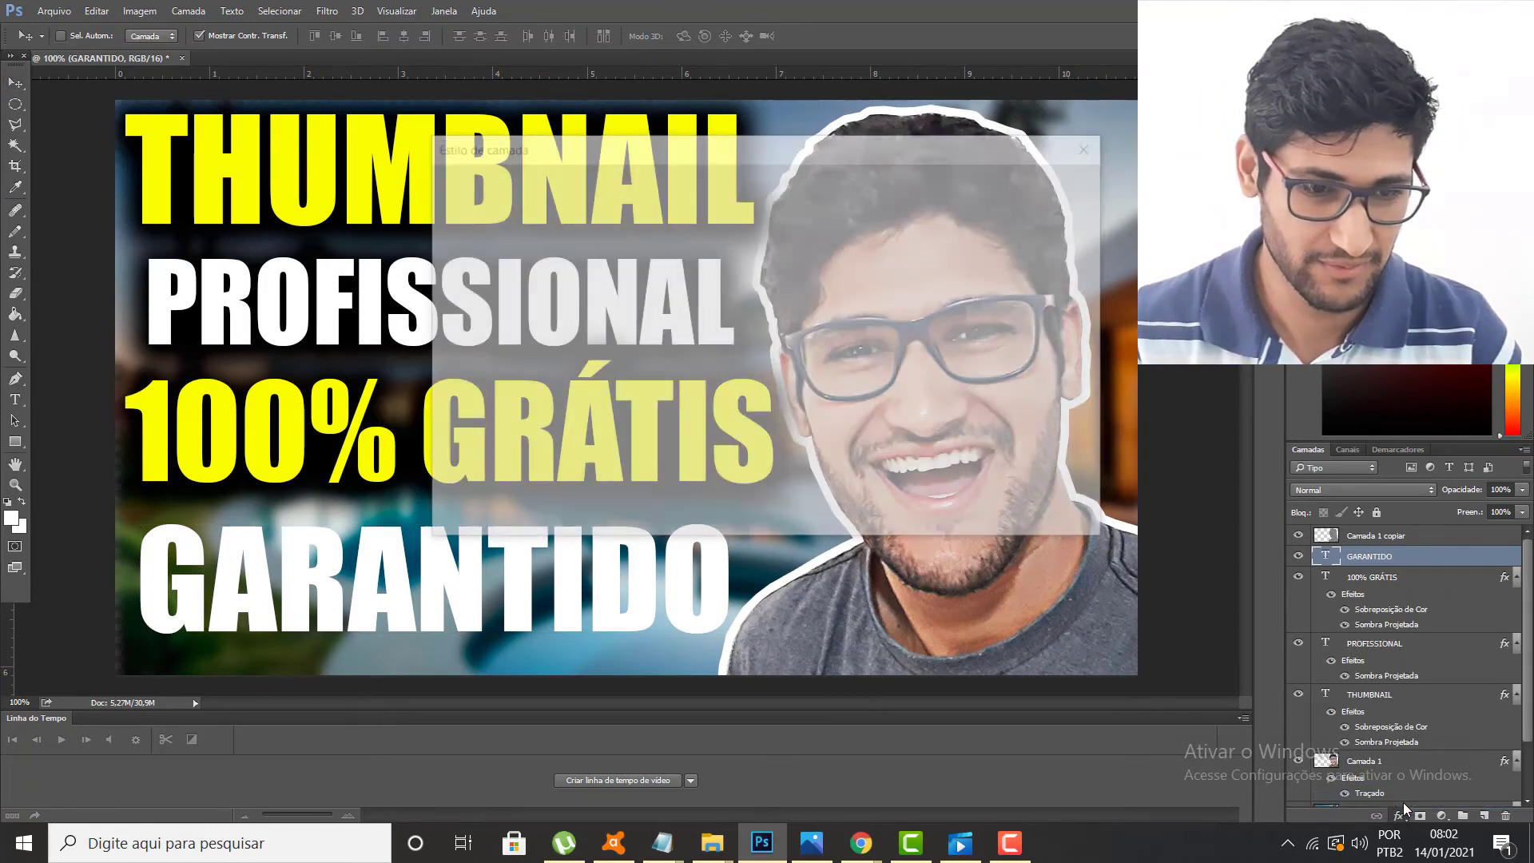
click(1071, 182)
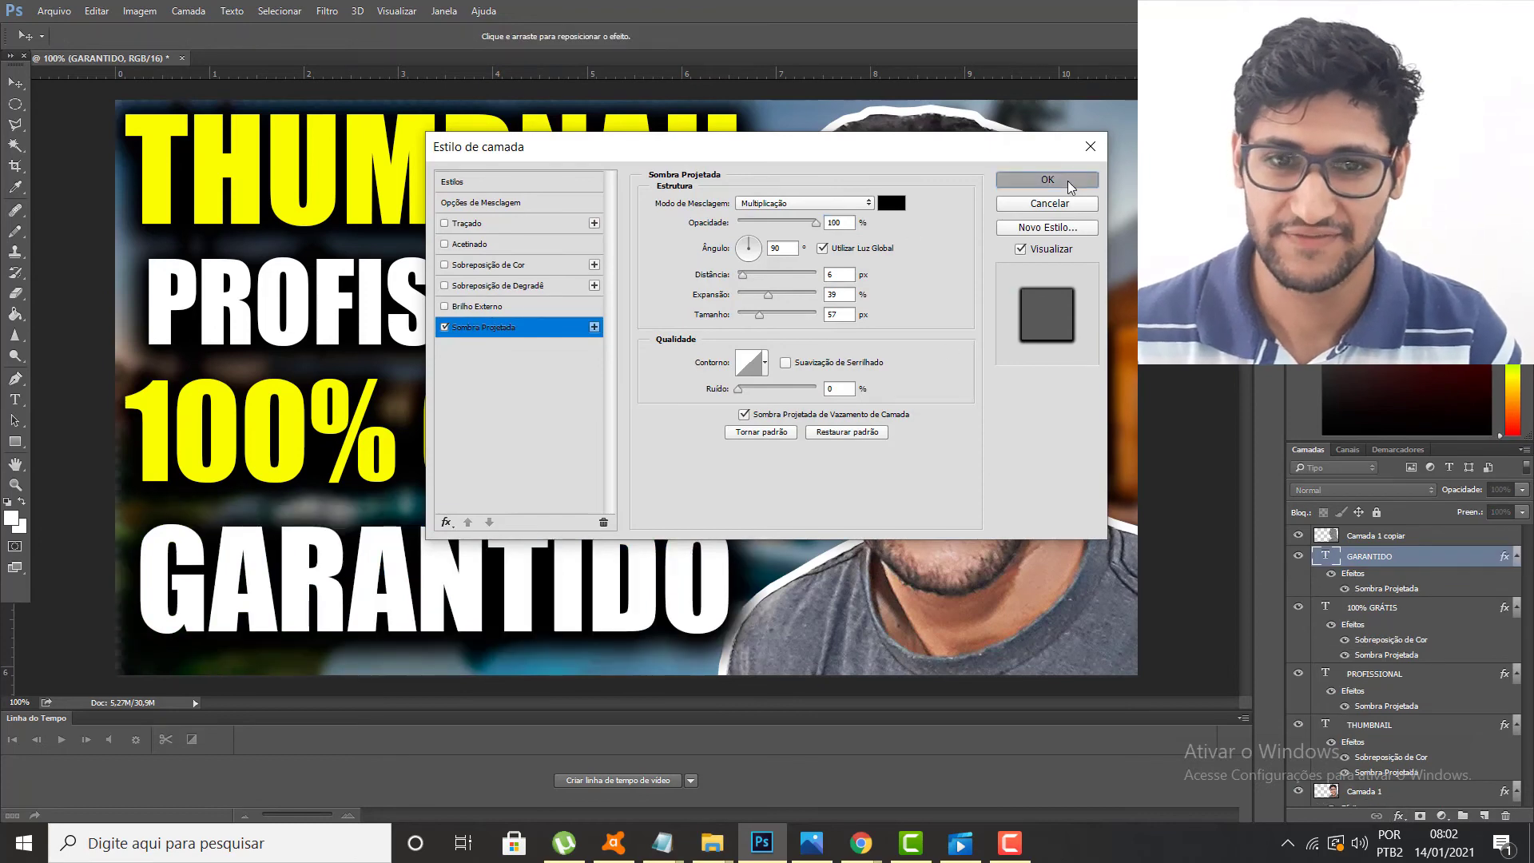
click(1404, 818)
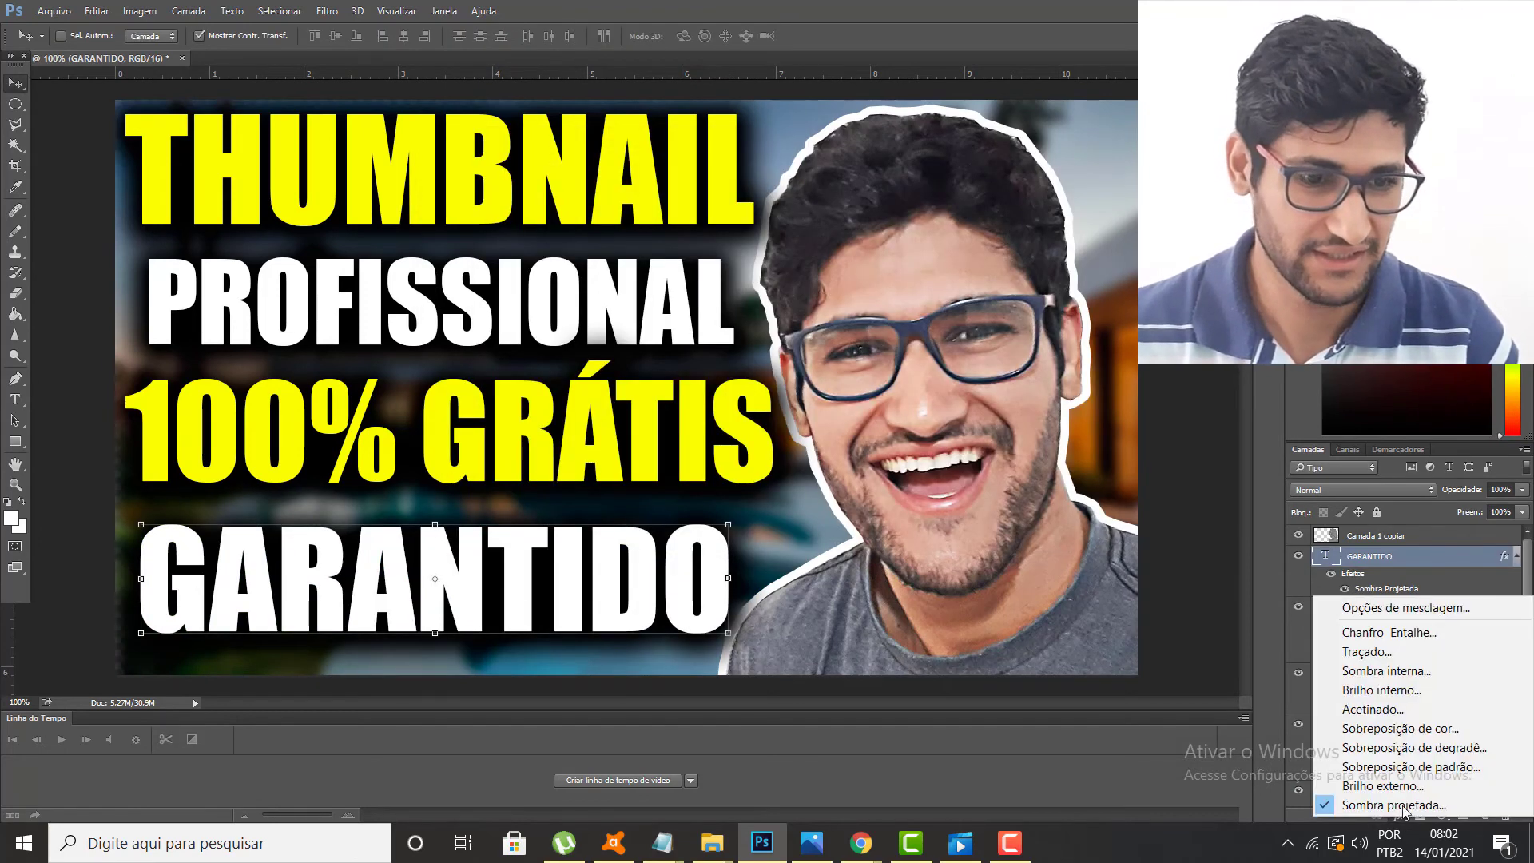
click(1405, 730)
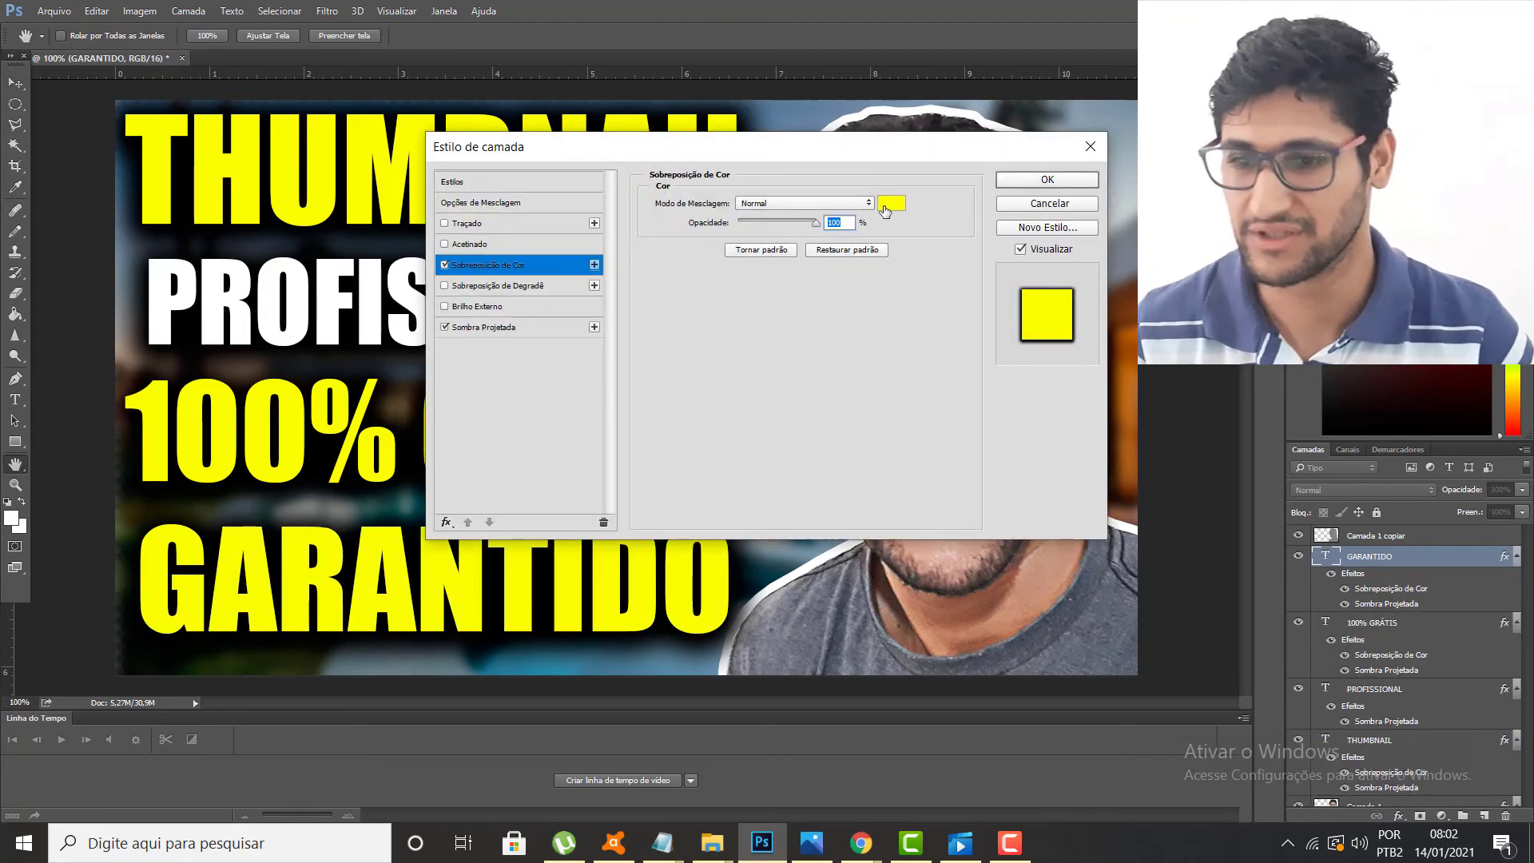
Try red (ff0018), cyan (00fff6), blue (0000ff) and lime (deff00) as the overlay colour of GARANTIDO.
click(889, 209)
click(1053, 309)
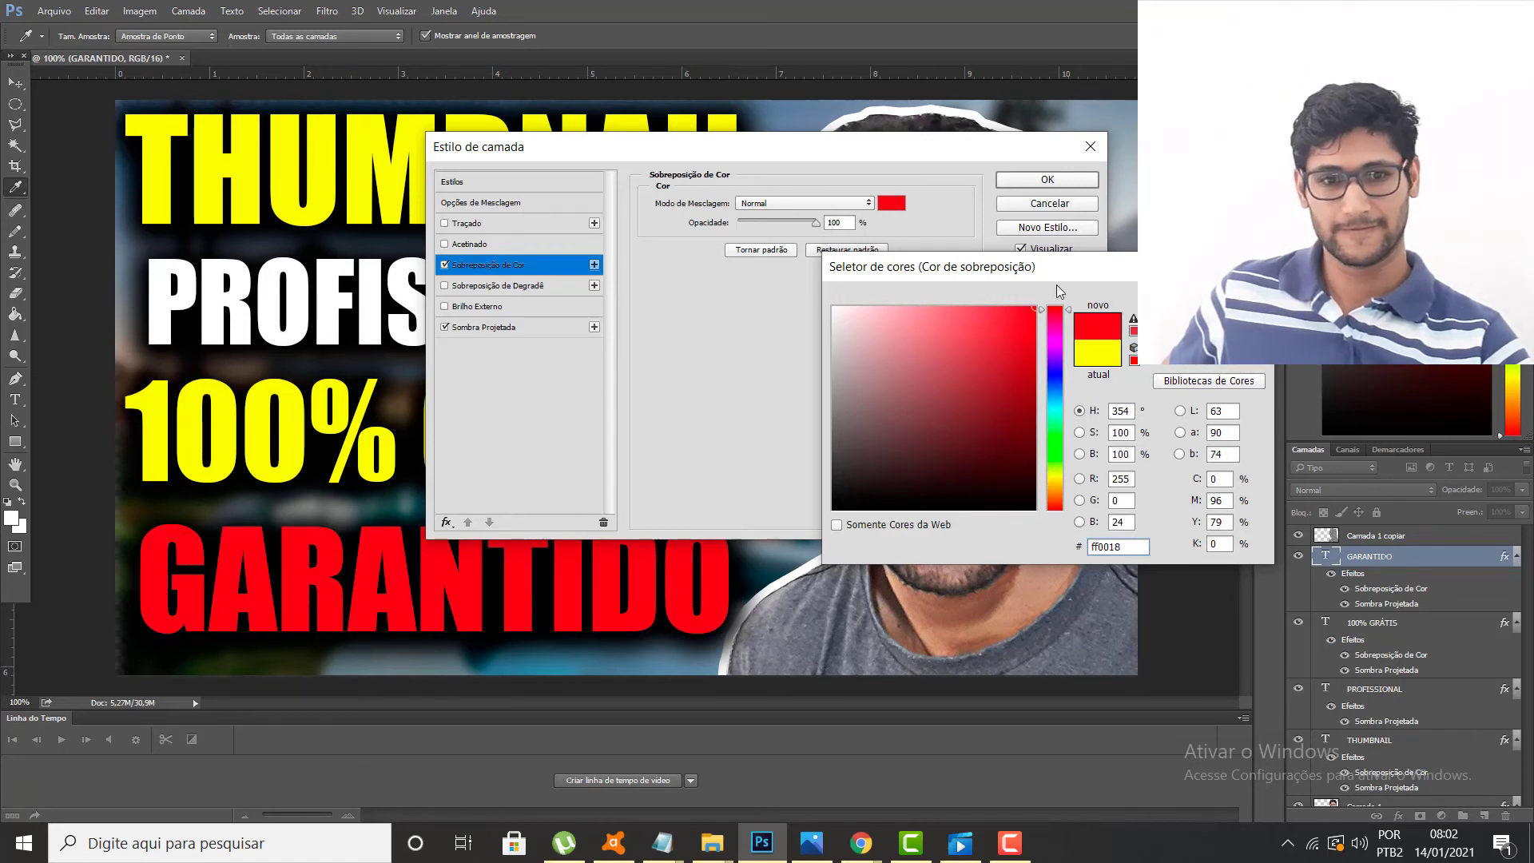
click(1053, 409)
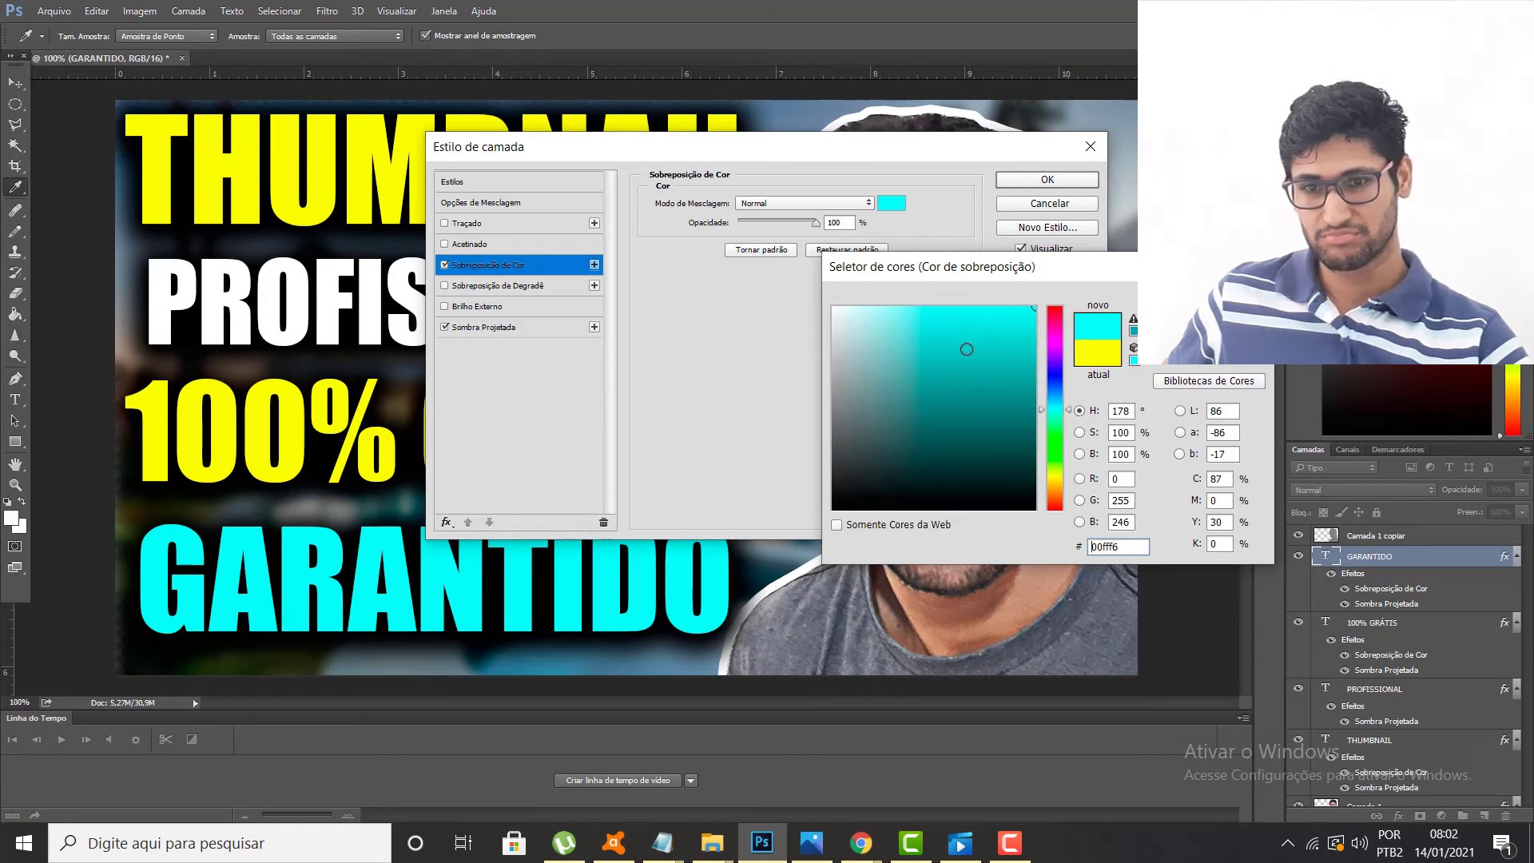
drag(993, 341, 1038, 308)
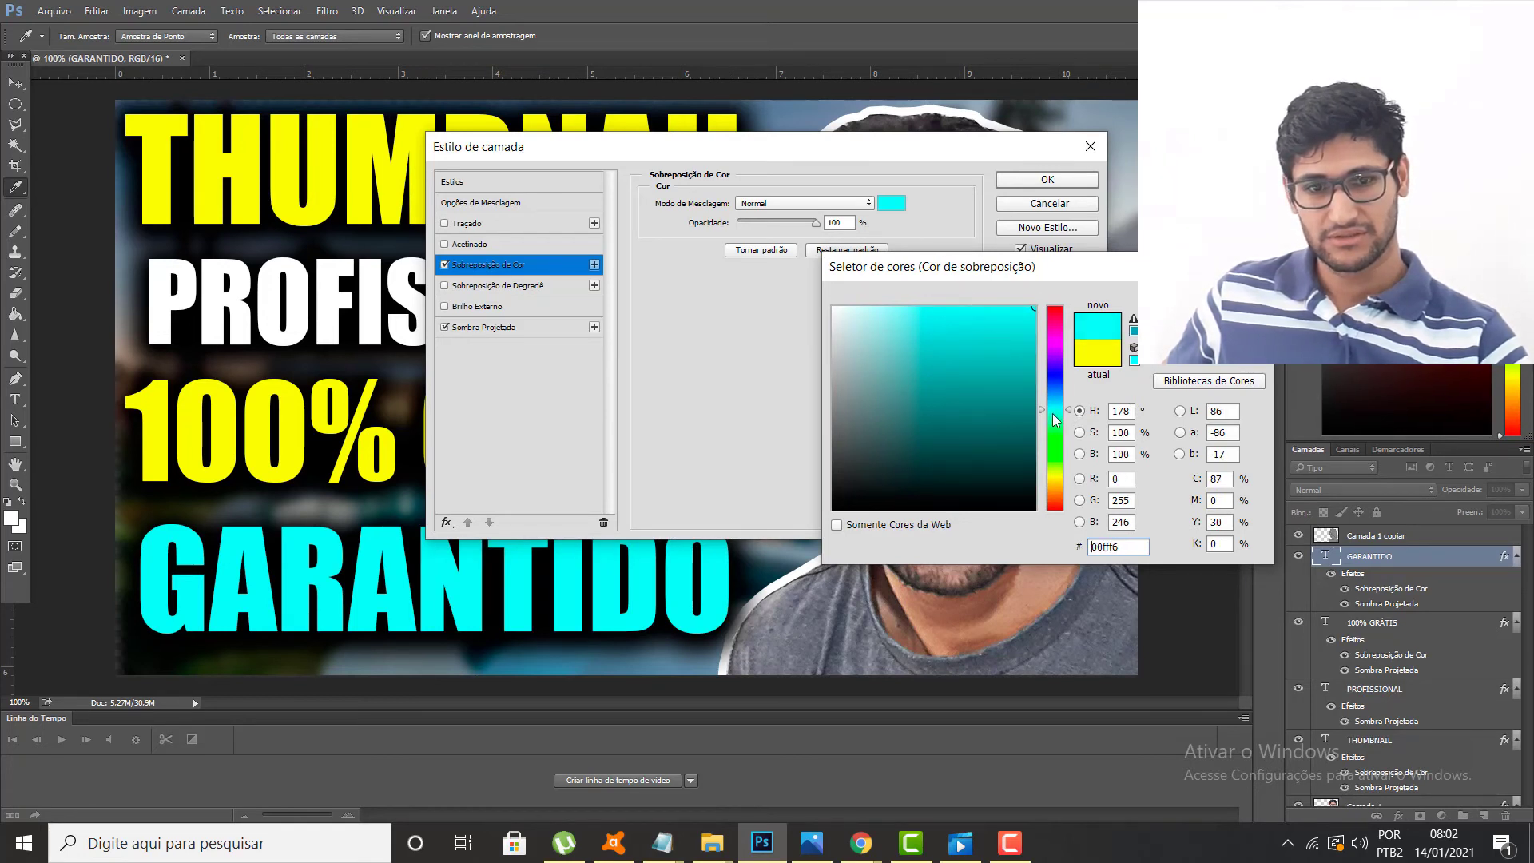
click(1053, 376)
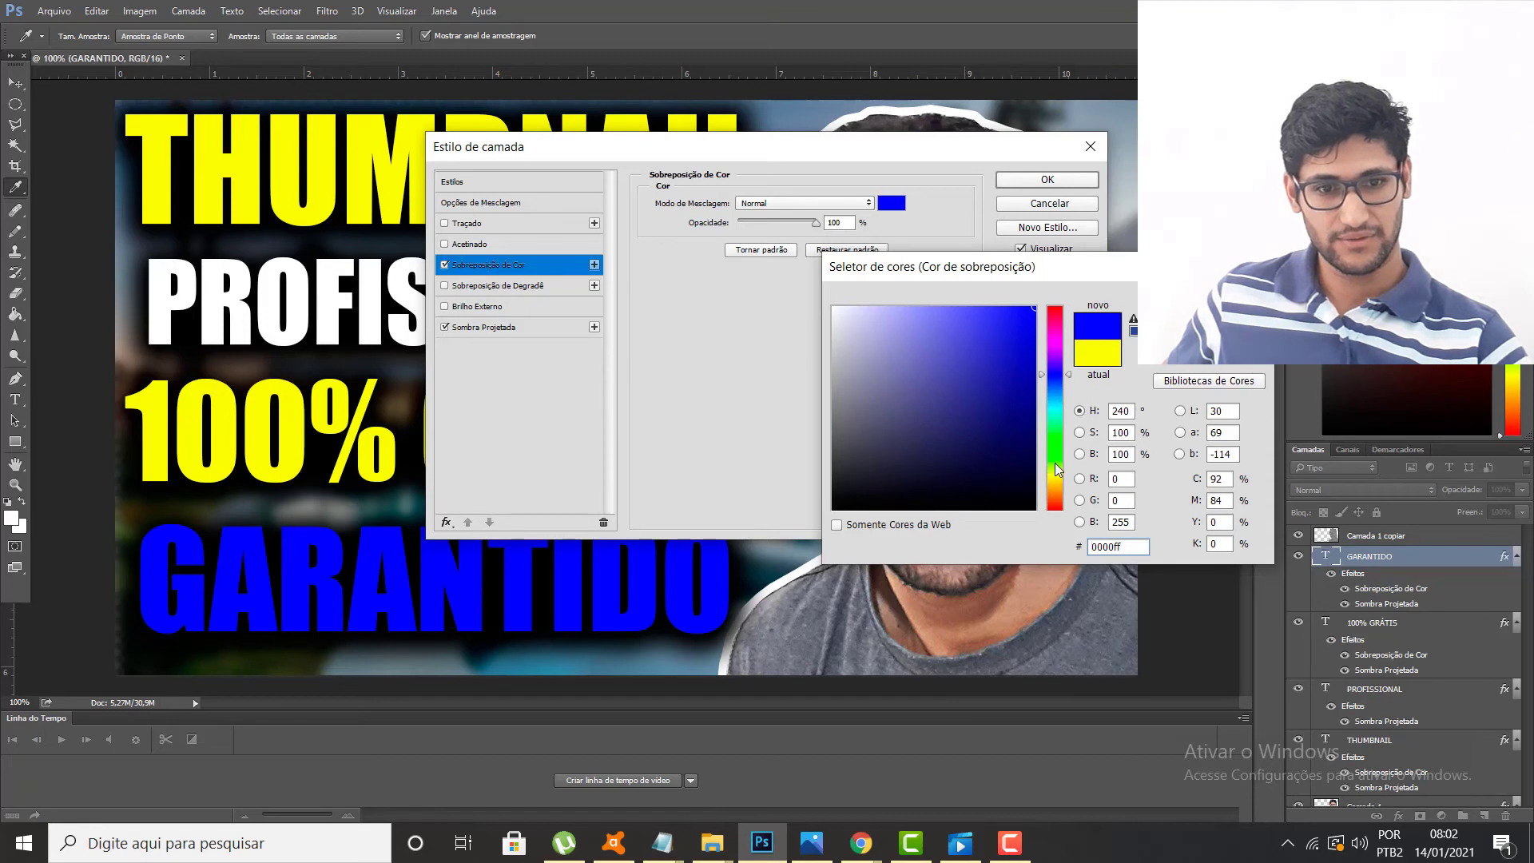
click(1056, 471)
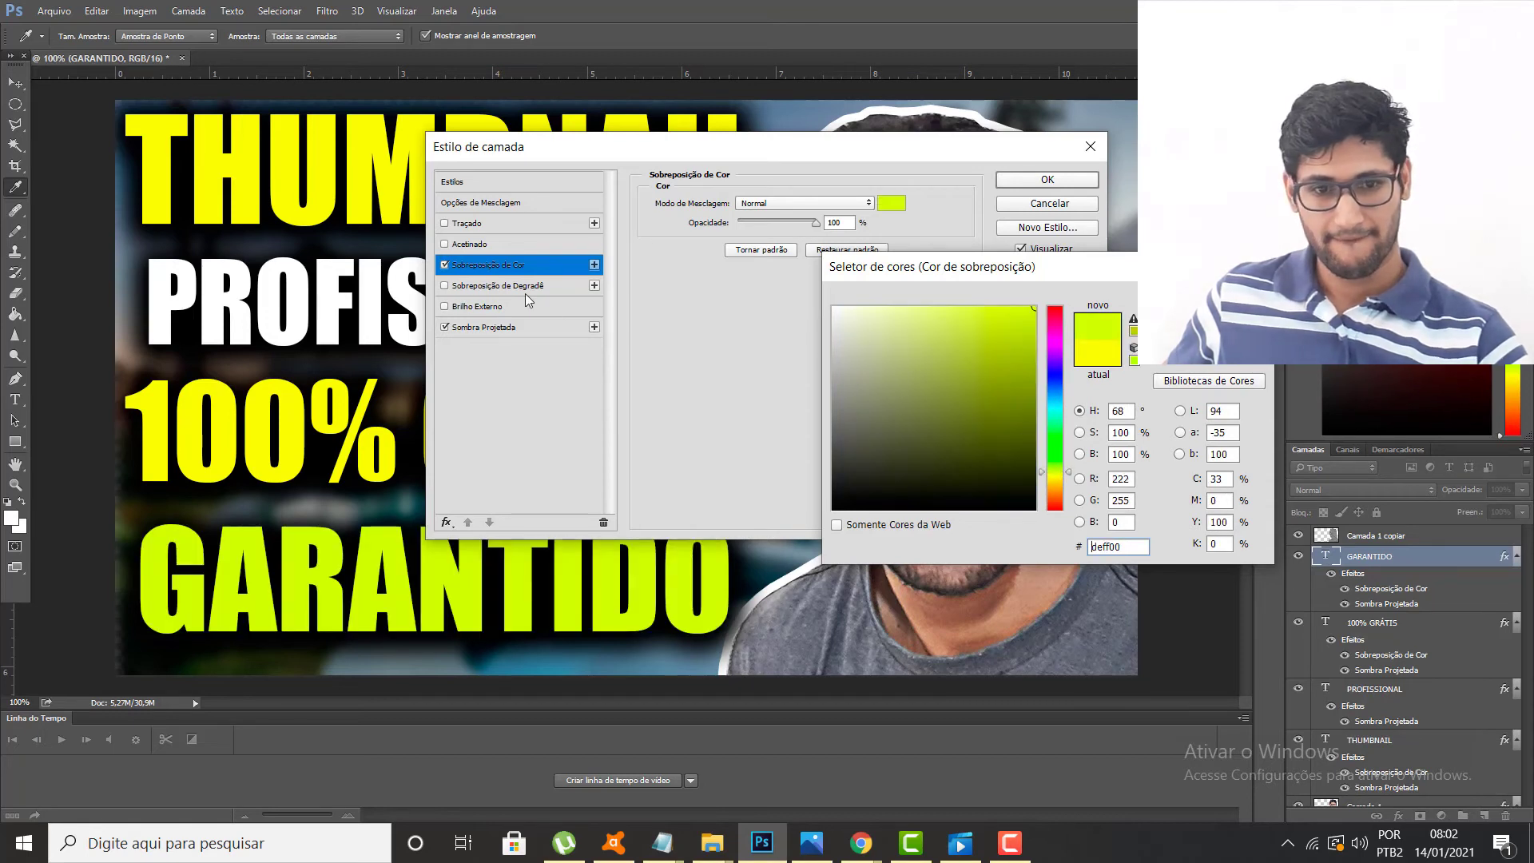
Set the GARANTIDO colour overlay to yellow fcff00 and apply the layer style.
text(fc)
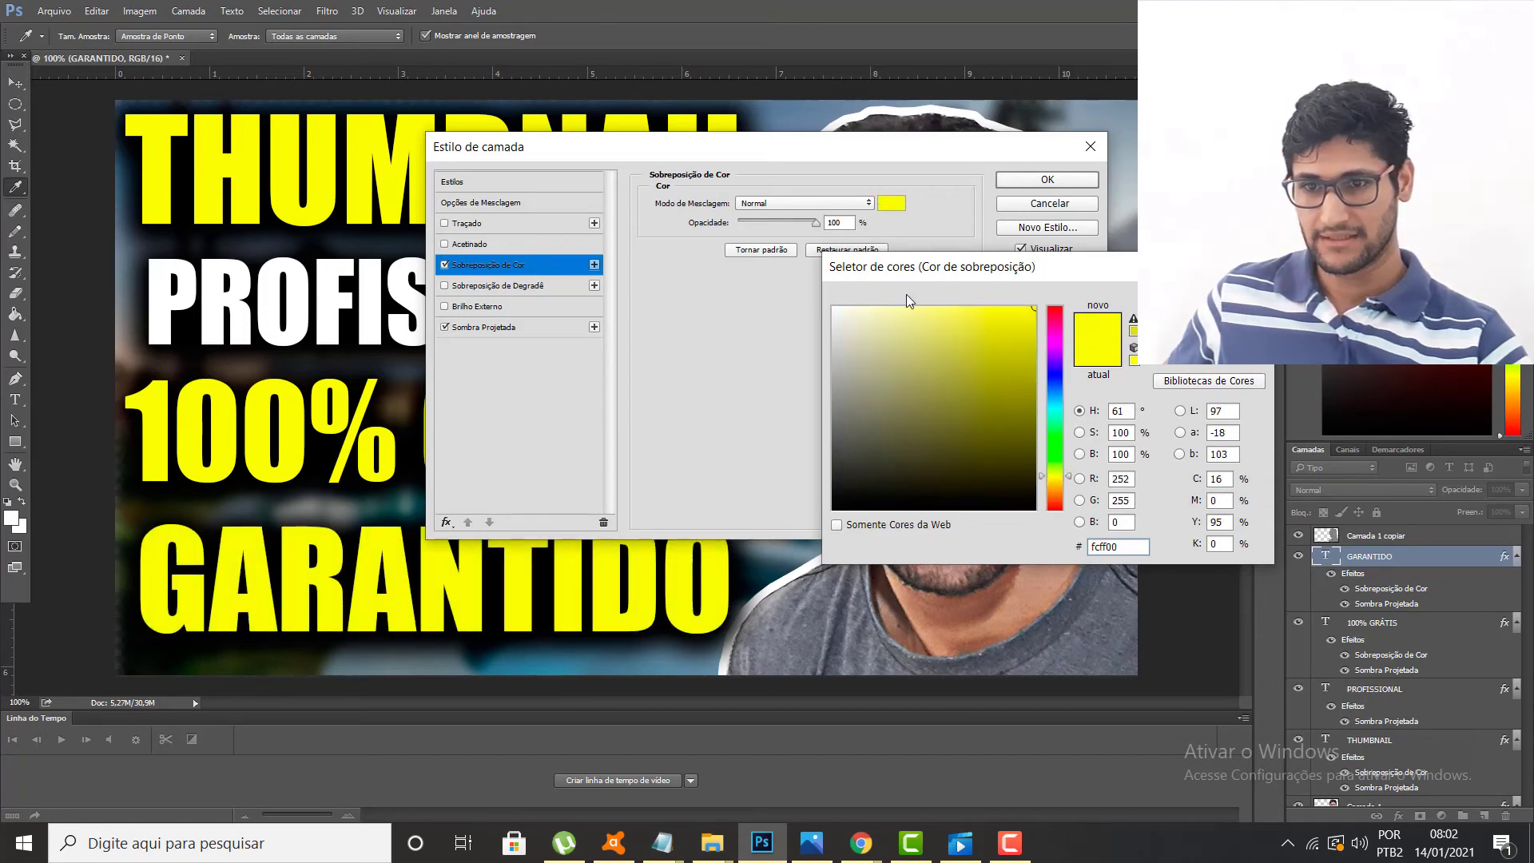
key(Return)
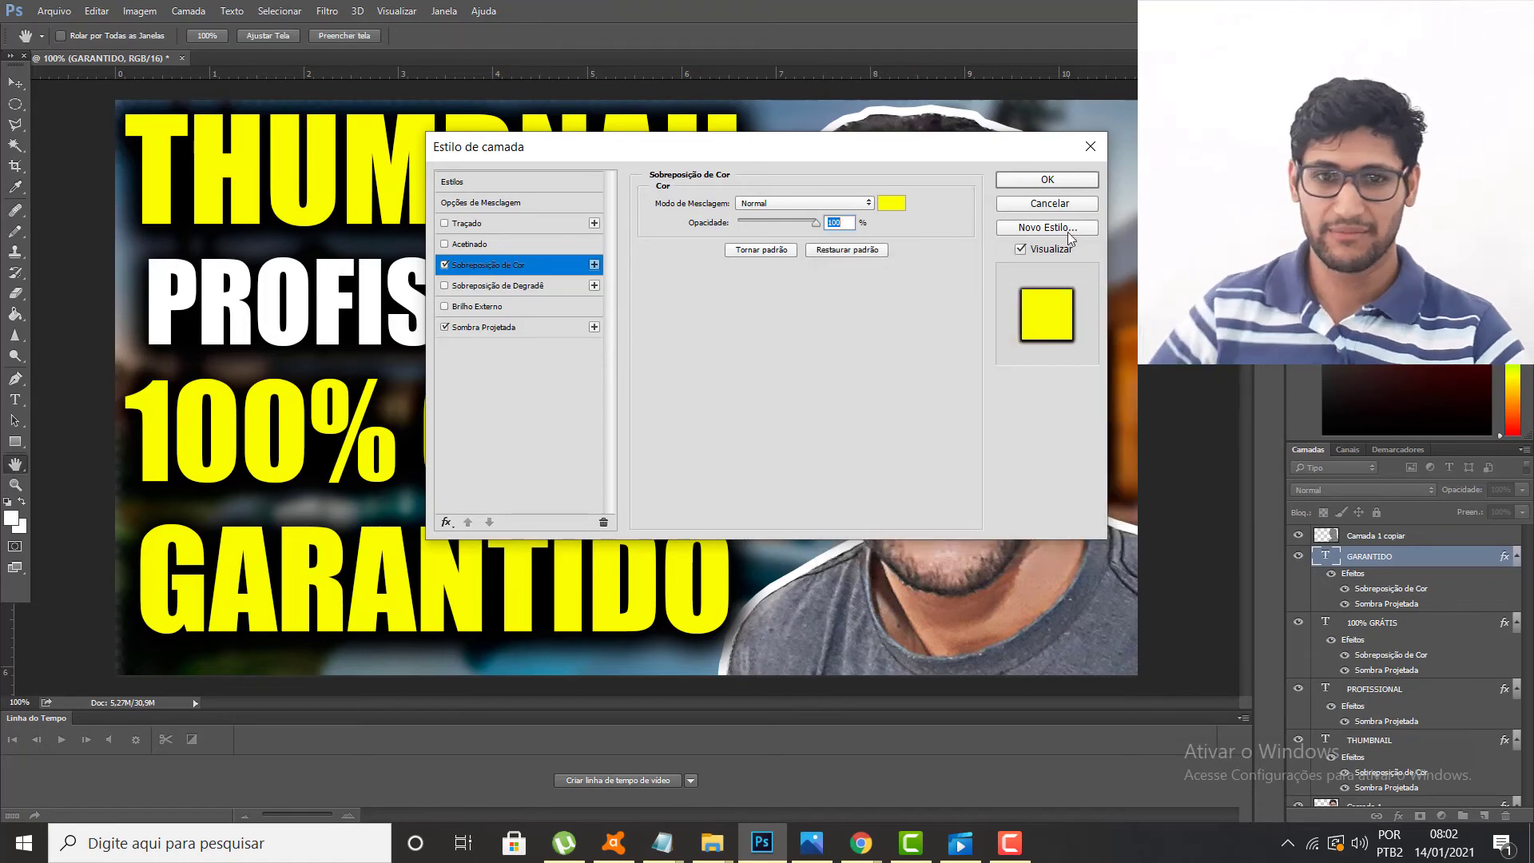
click(1047, 180)
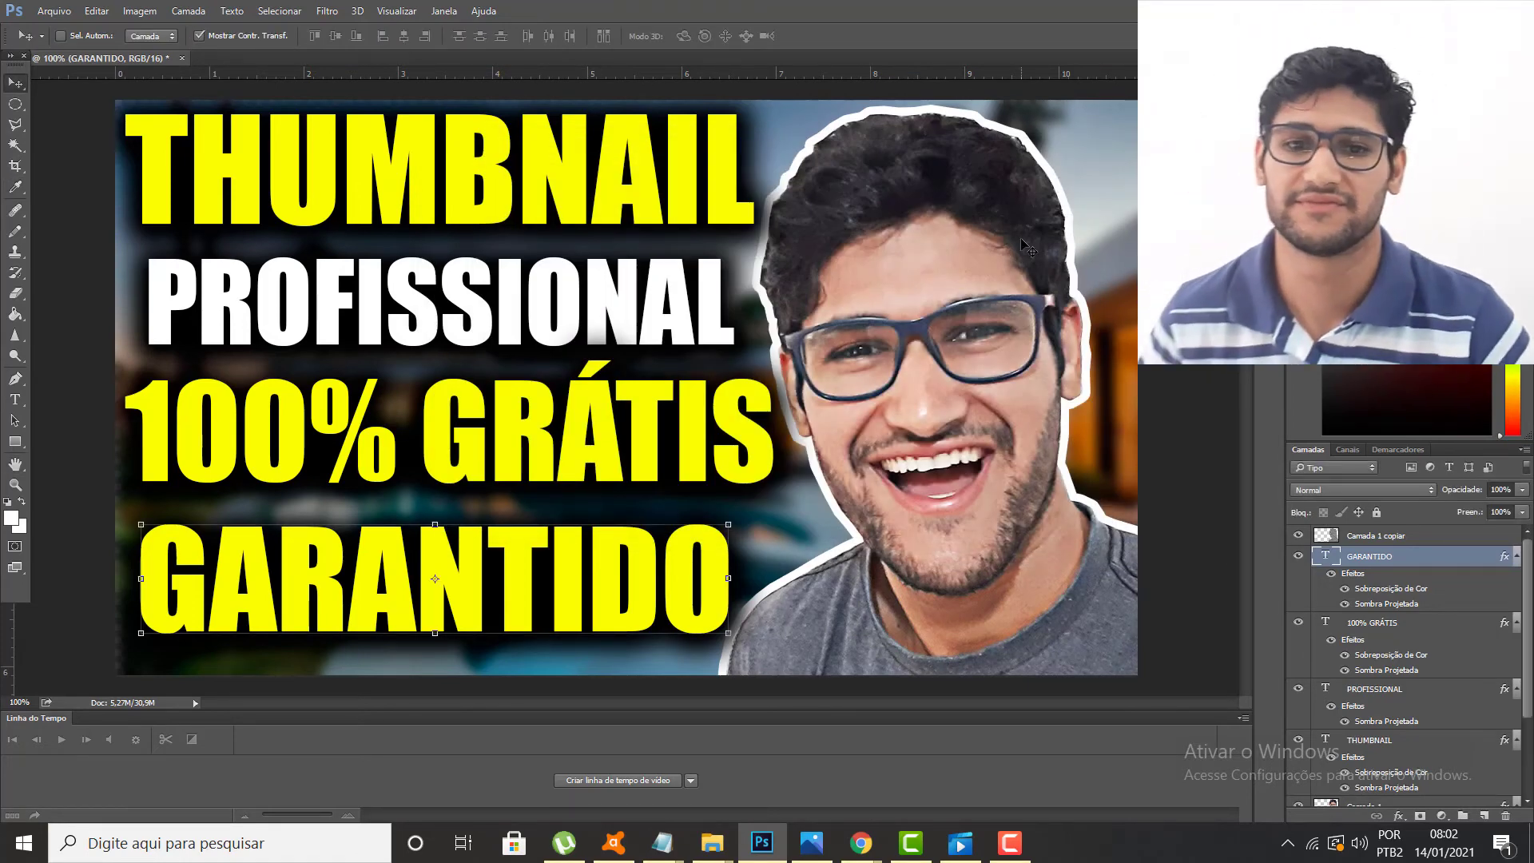
Place the red arrow image from the desktop into the thumbnail as a new layer above GARANTIDO.
key(super+d)
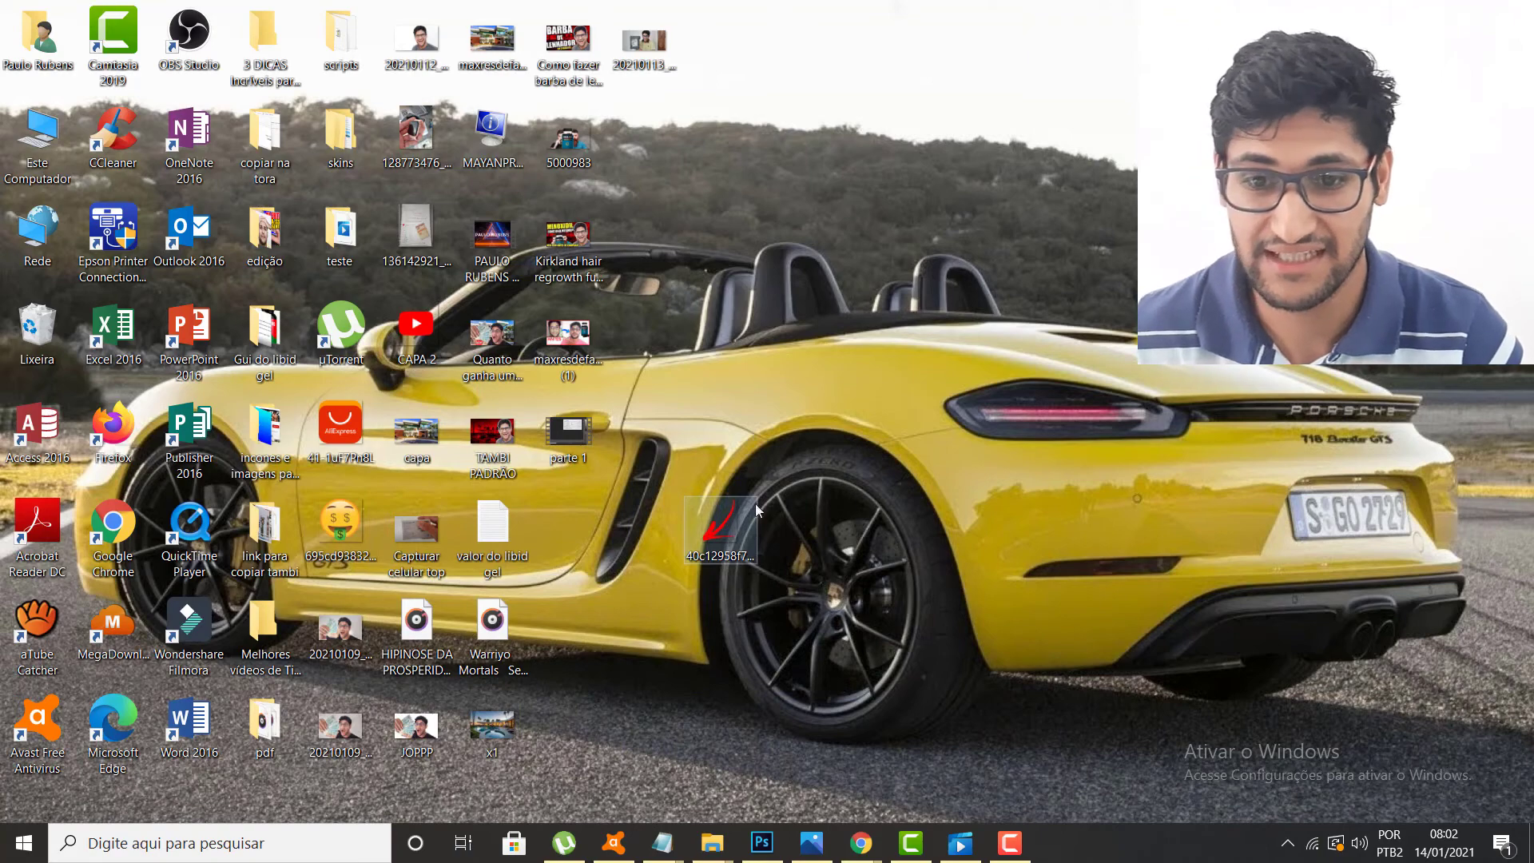
drag(732, 529, 807, 383)
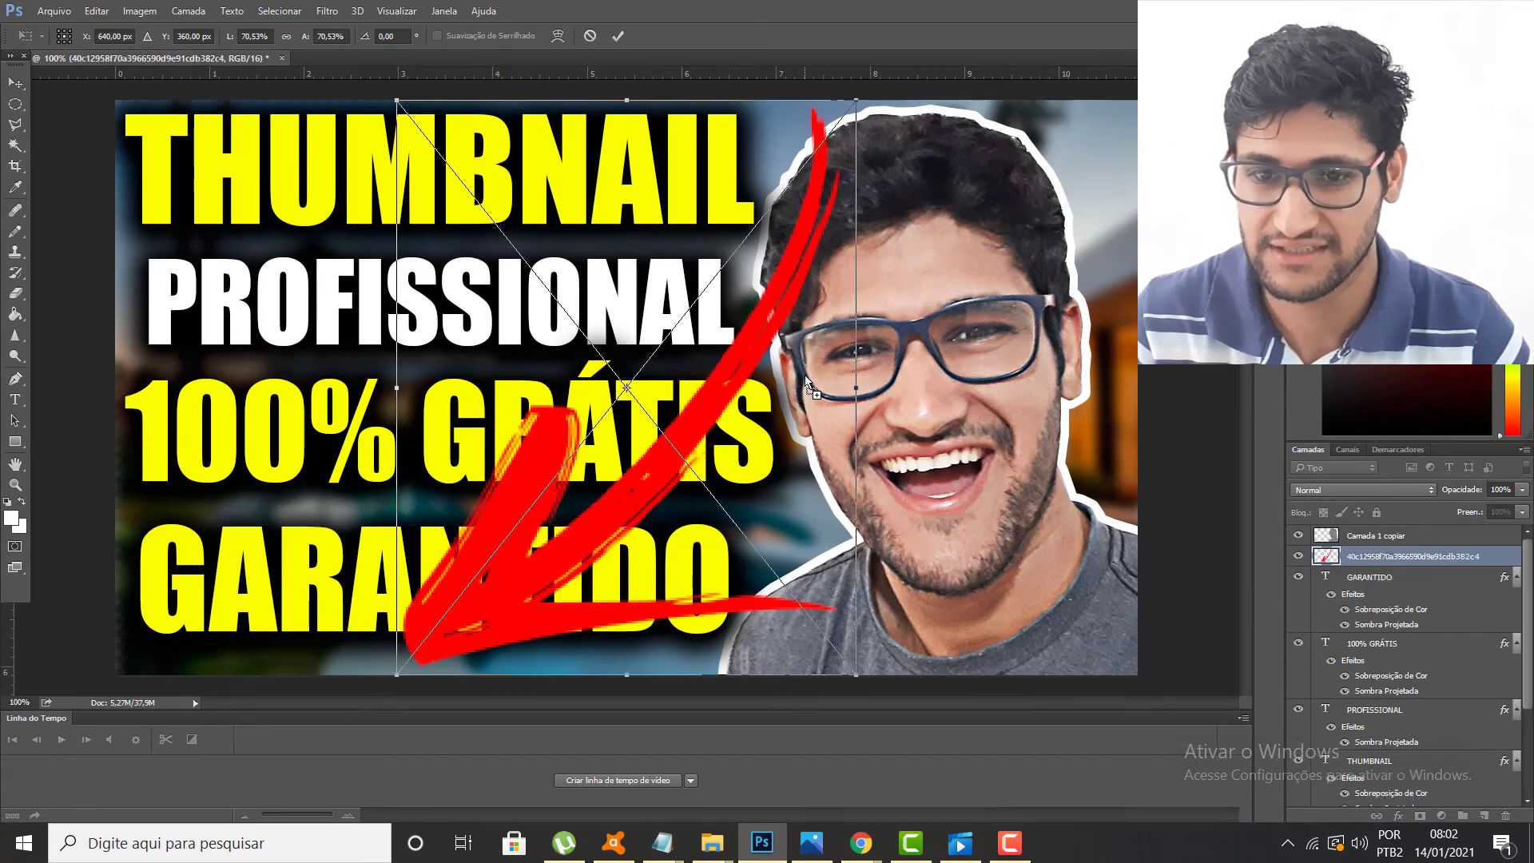
key(Return)
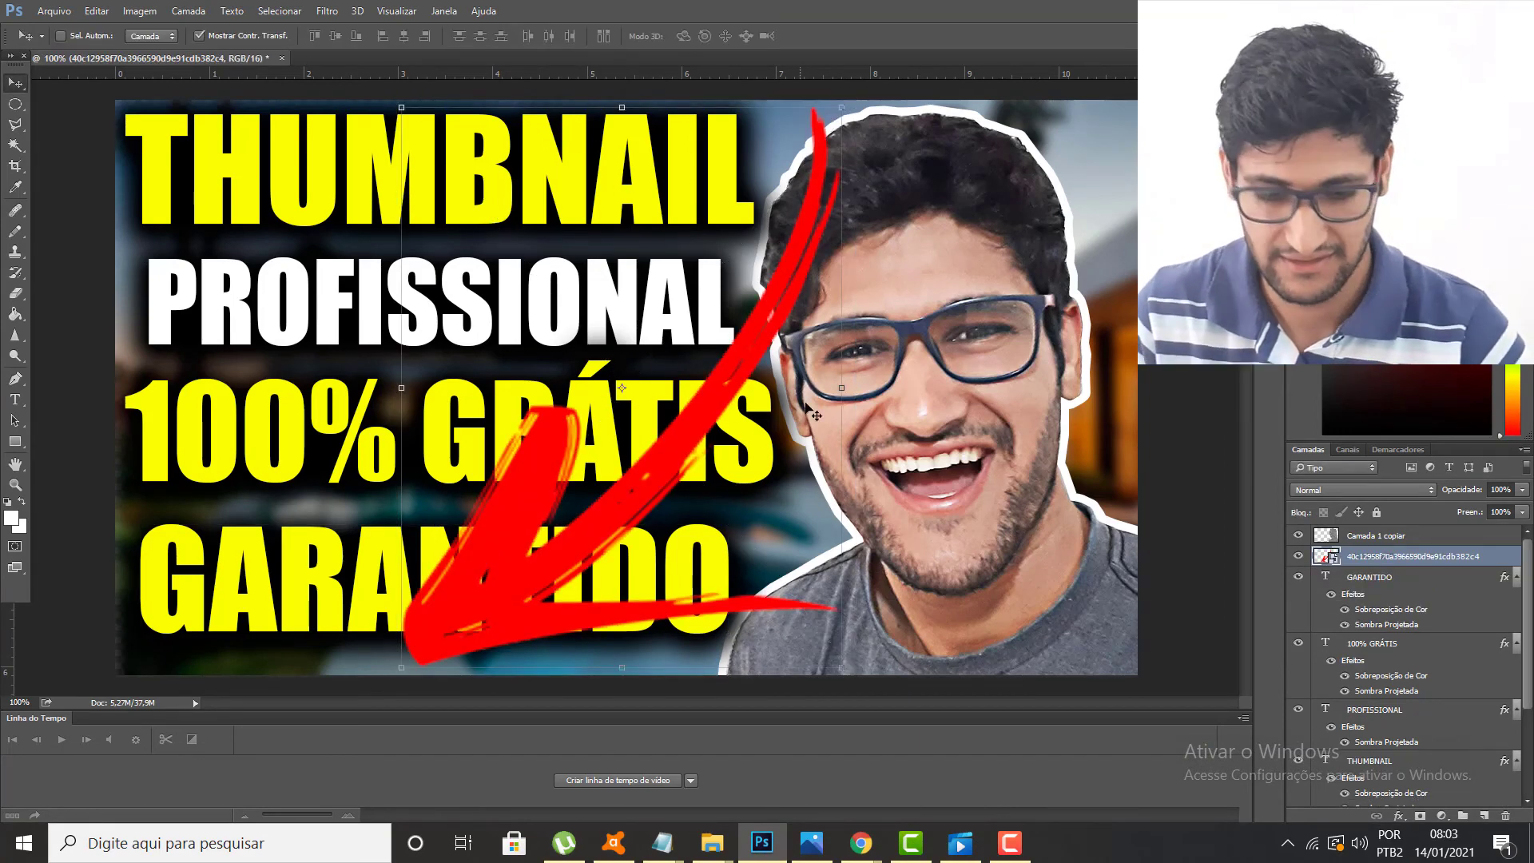
Shrink the red arrow to about 32%, mirror it horizontally and rotate it to about 129° so that it points left.
drag(840, 387, 812, 412)
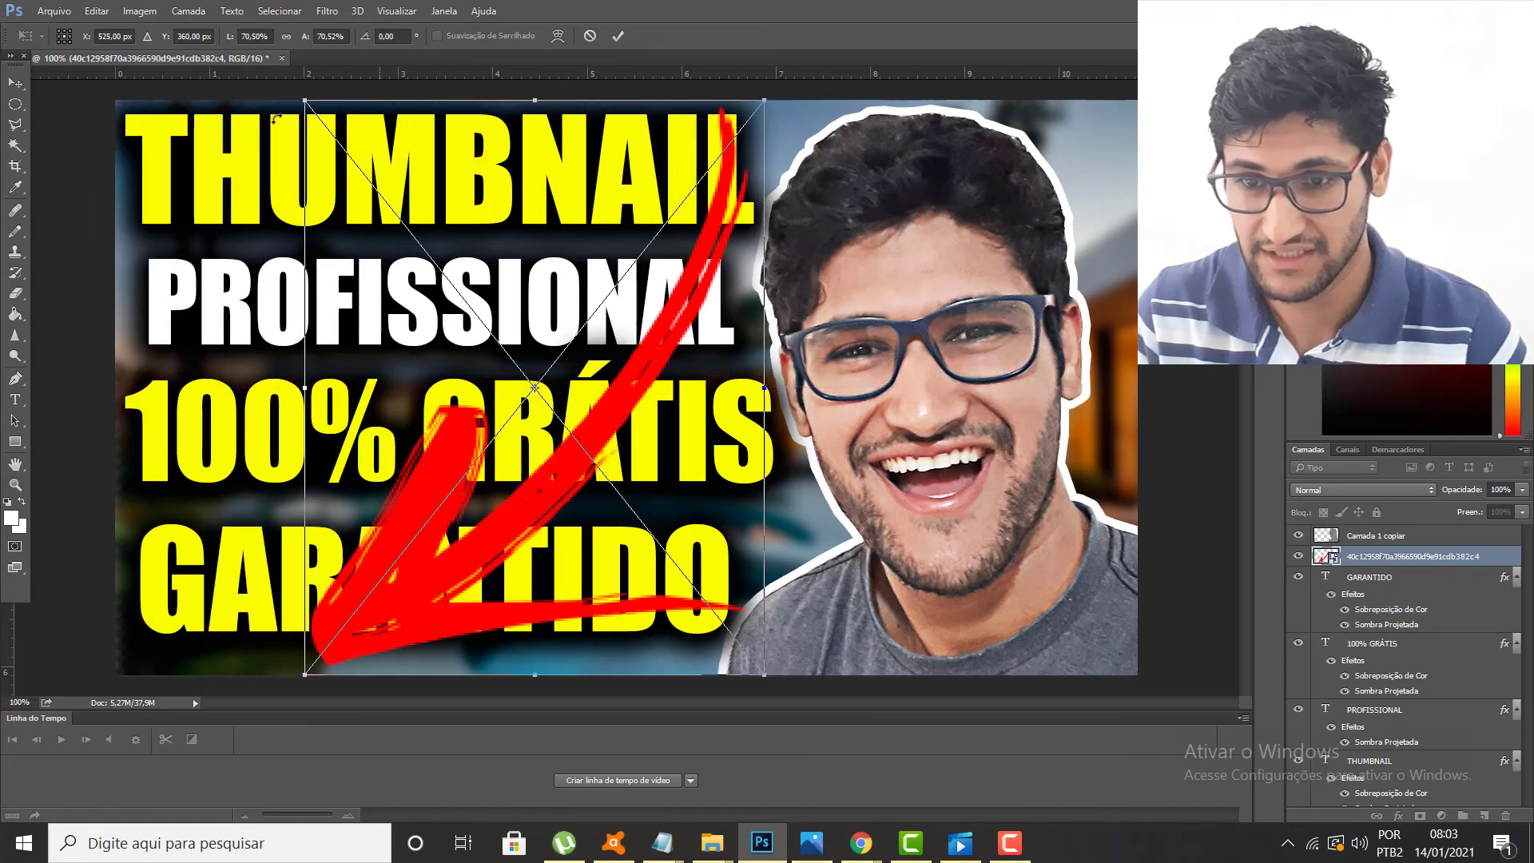
drag(319, 120, 703, 479)
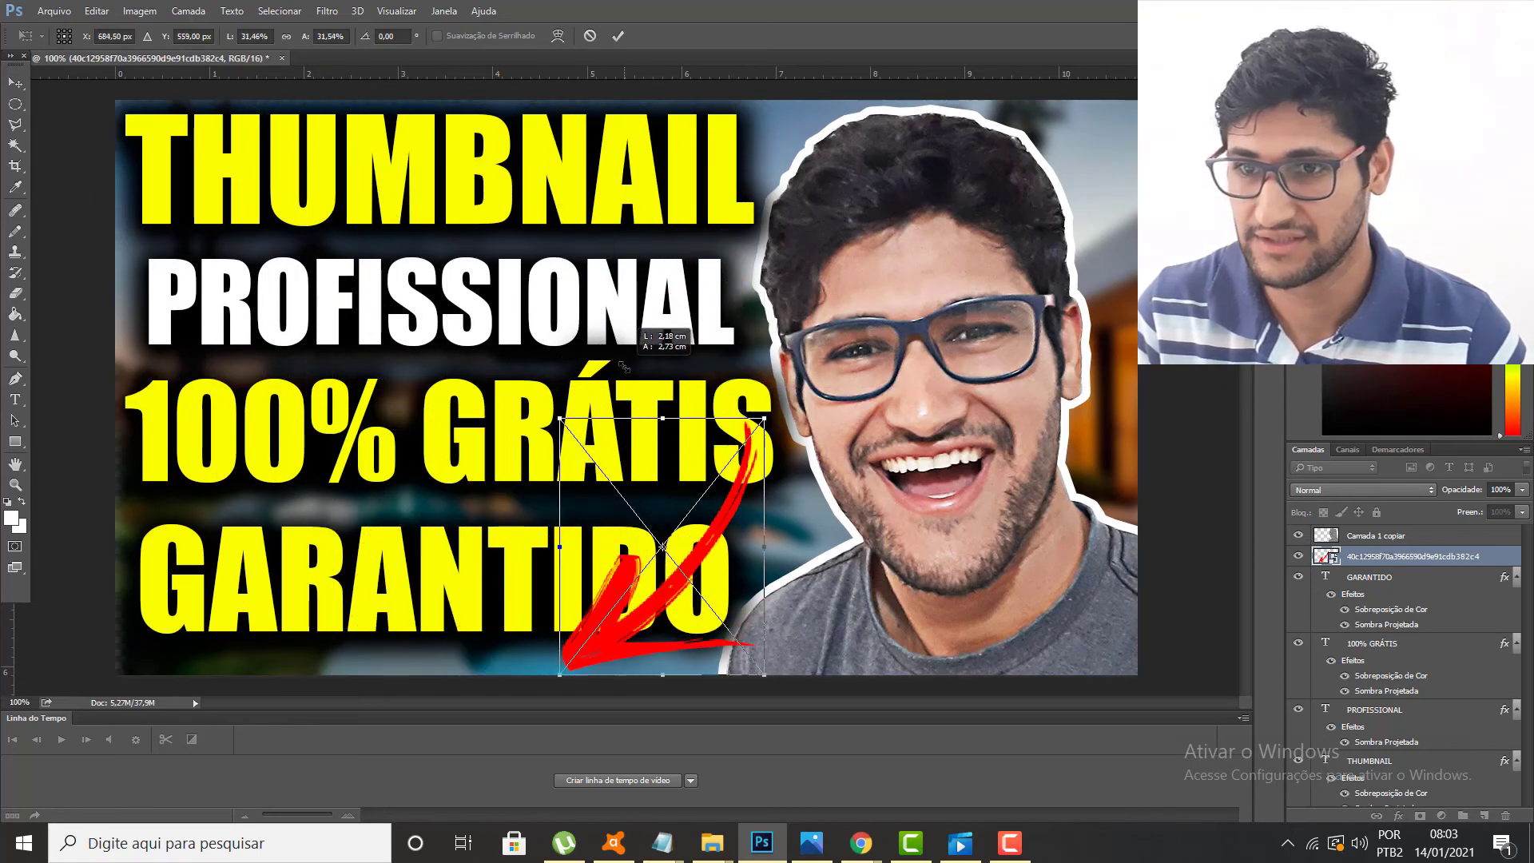
drag(765, 544, 344, 546)
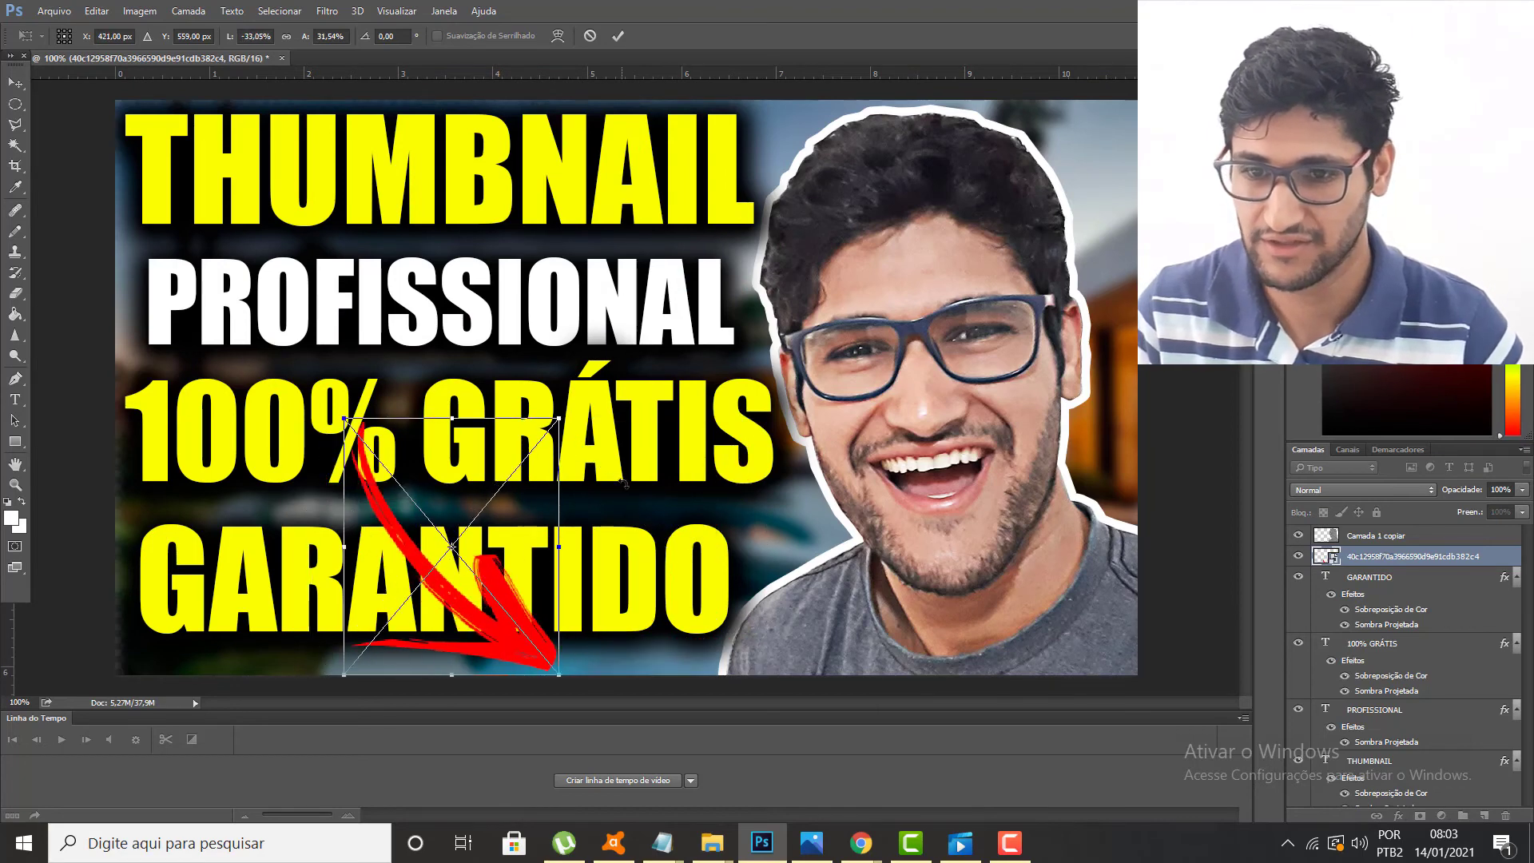
drag(615, 481, 444, 669)
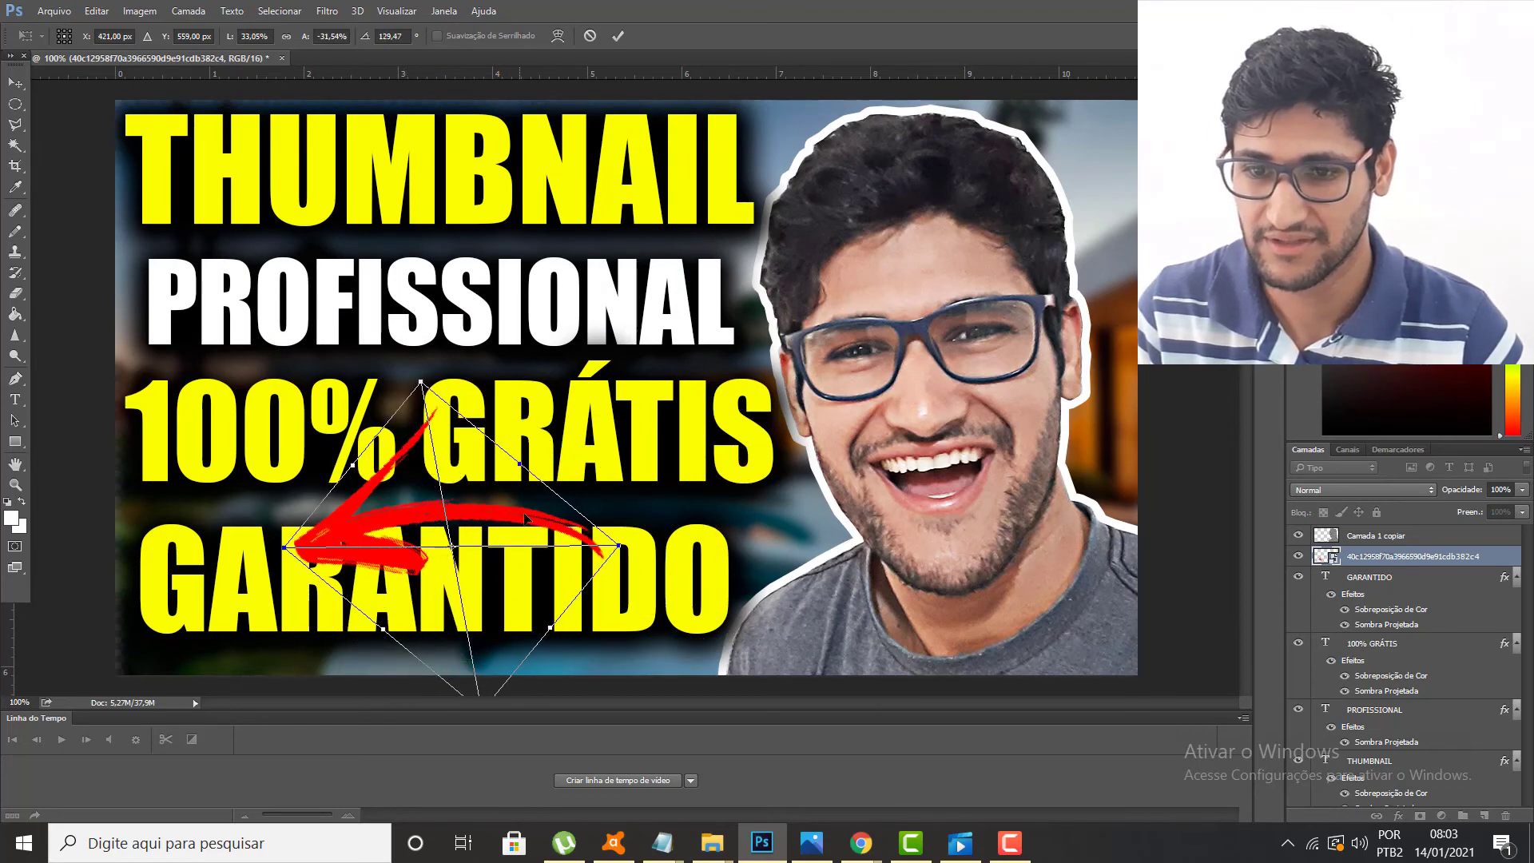
Scale the arrow down to about 15%, rotate it to about 124° and place it beside the portrait's chin, pointing at the end of GARANTIDO.
drag(525, 517, 961, 511)
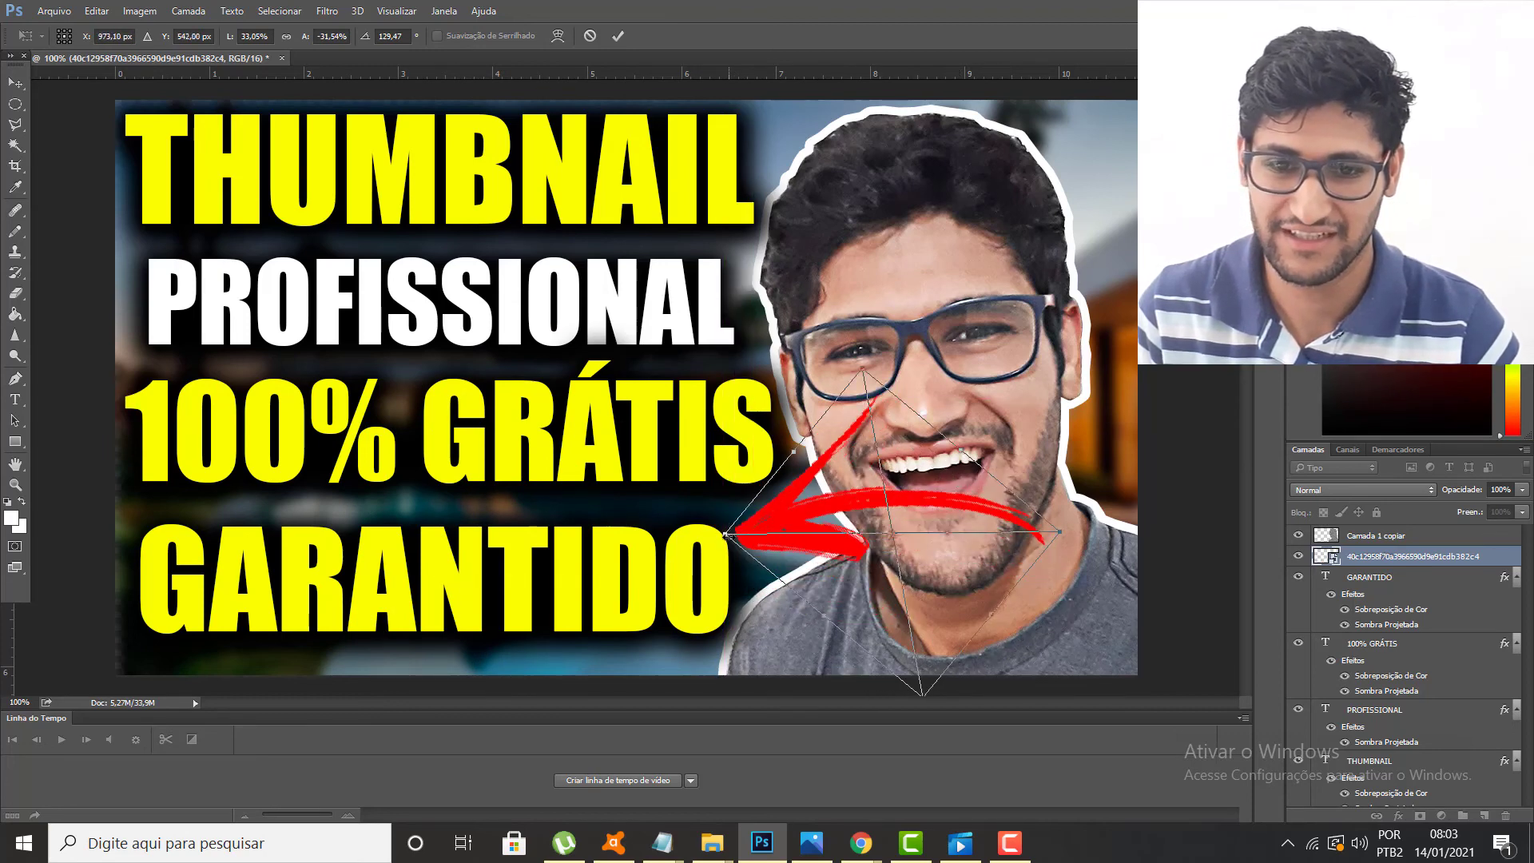
drag(724, 532, 871, 526)
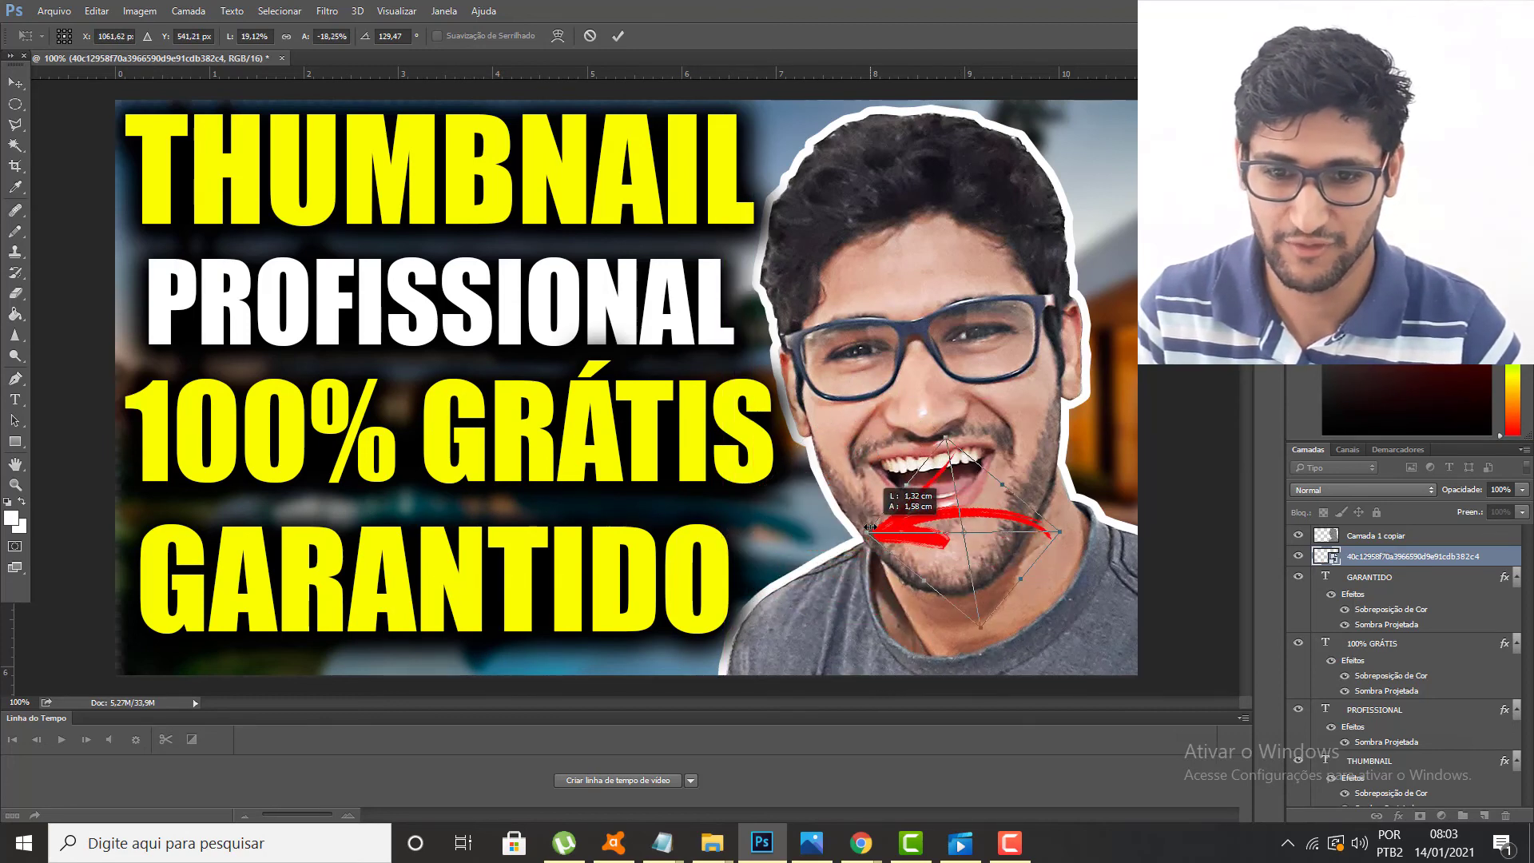
drag(999, 567, 803, 559)
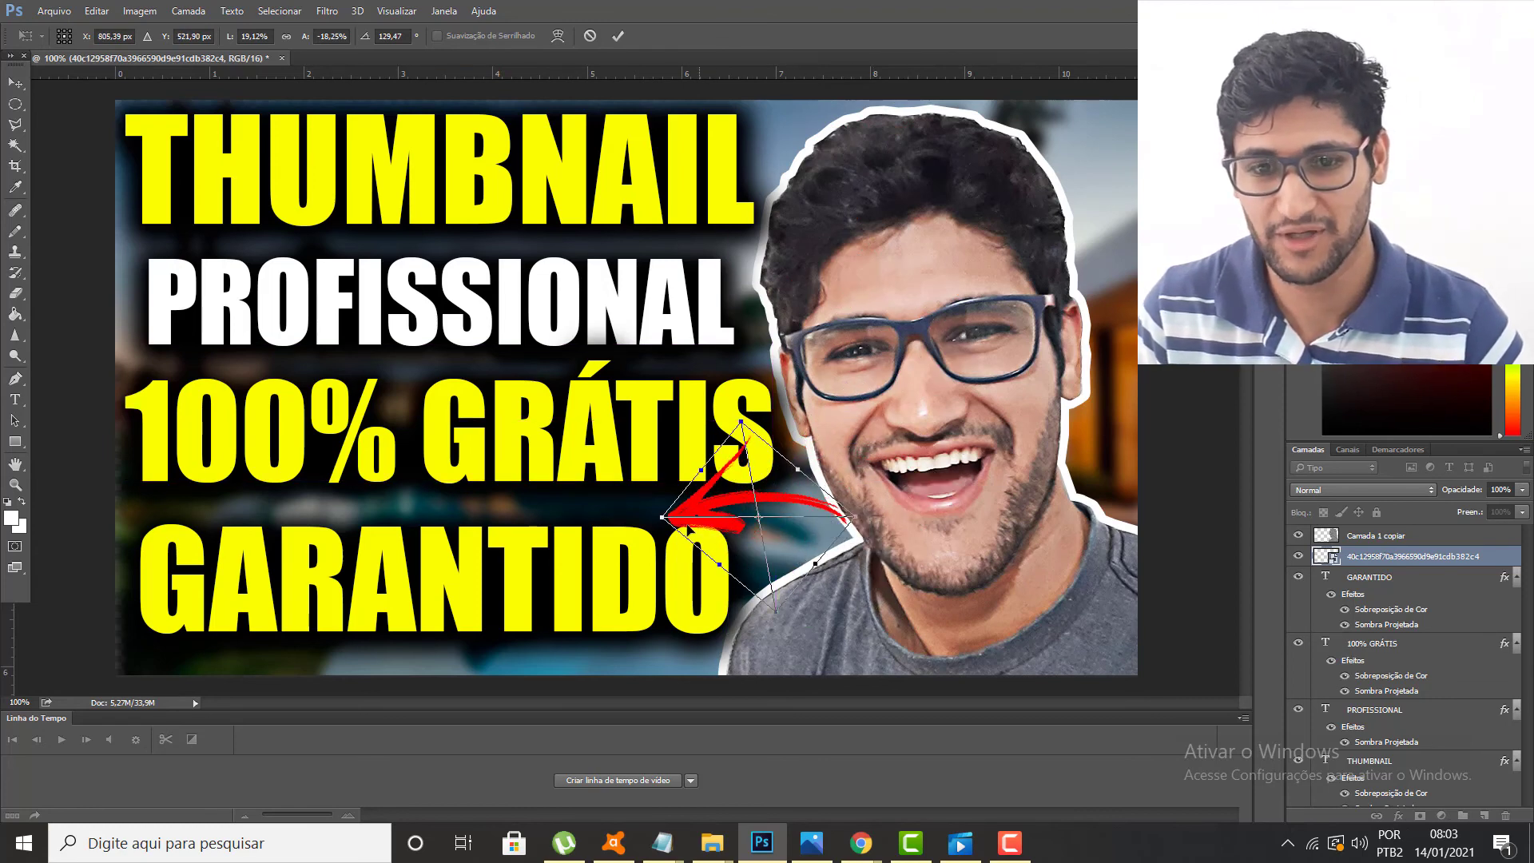
drag(662, 517, 705, 516)
drag(803, 537, 852, 545)
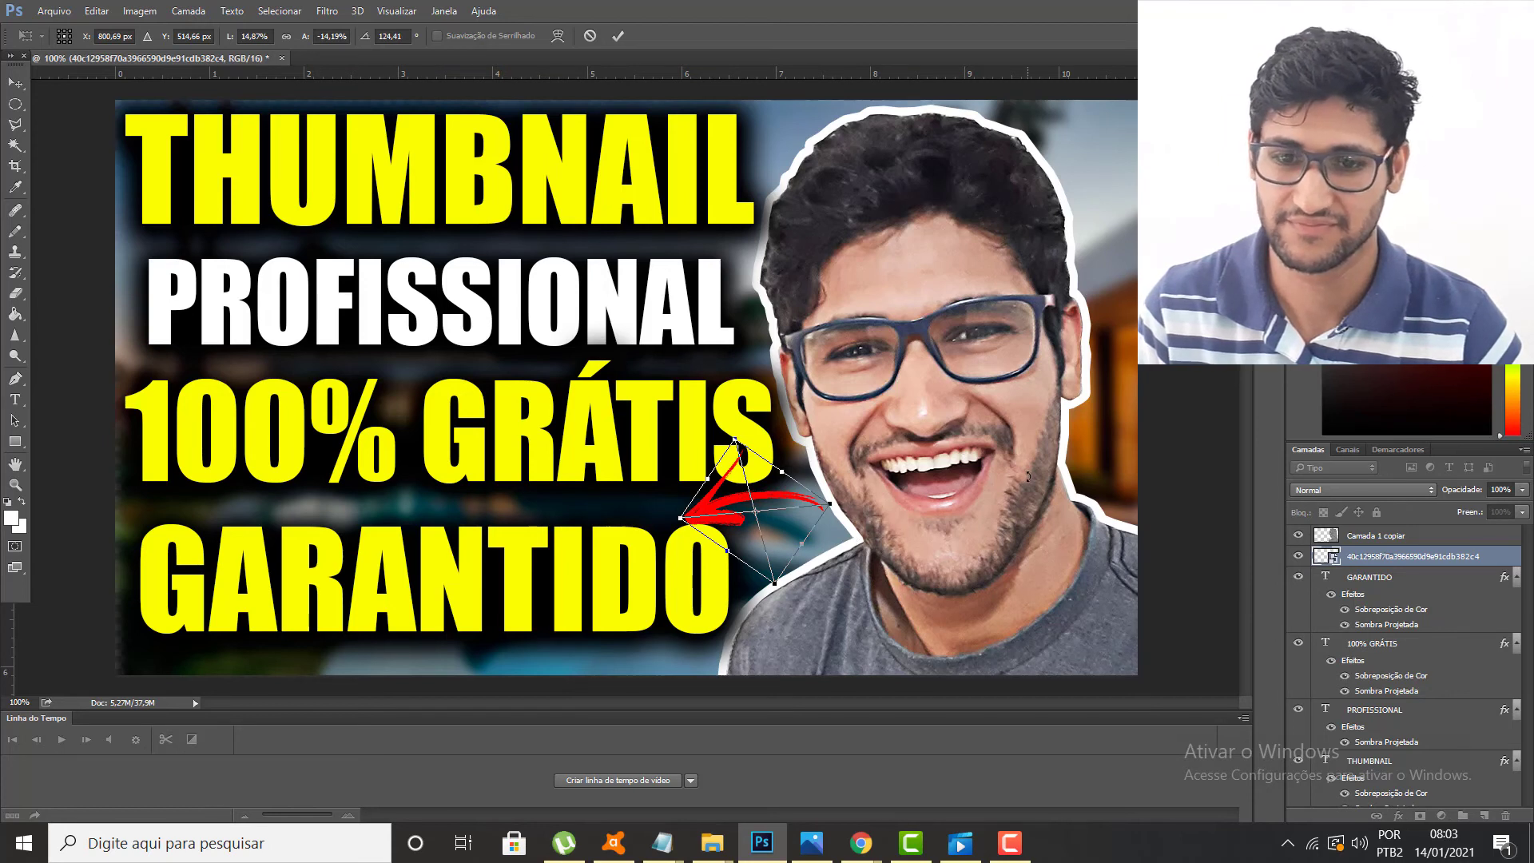
key(Return)
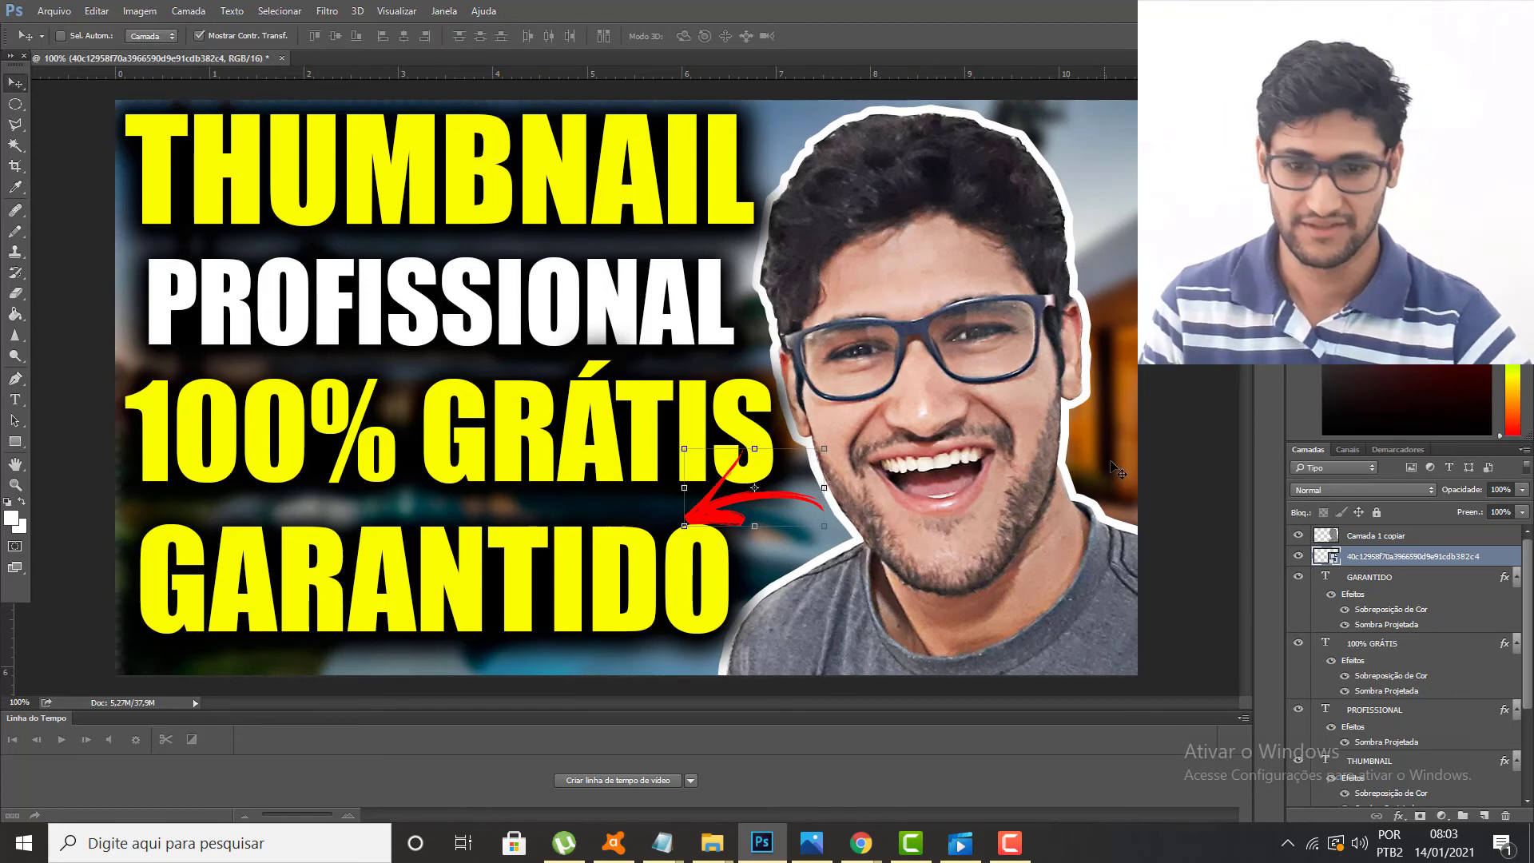
Save the thumbnail to the desktop as the JPEG capa 123 with quality 12 (Máxima) and the Progressivo format with 3 scans.
click(15, 104)
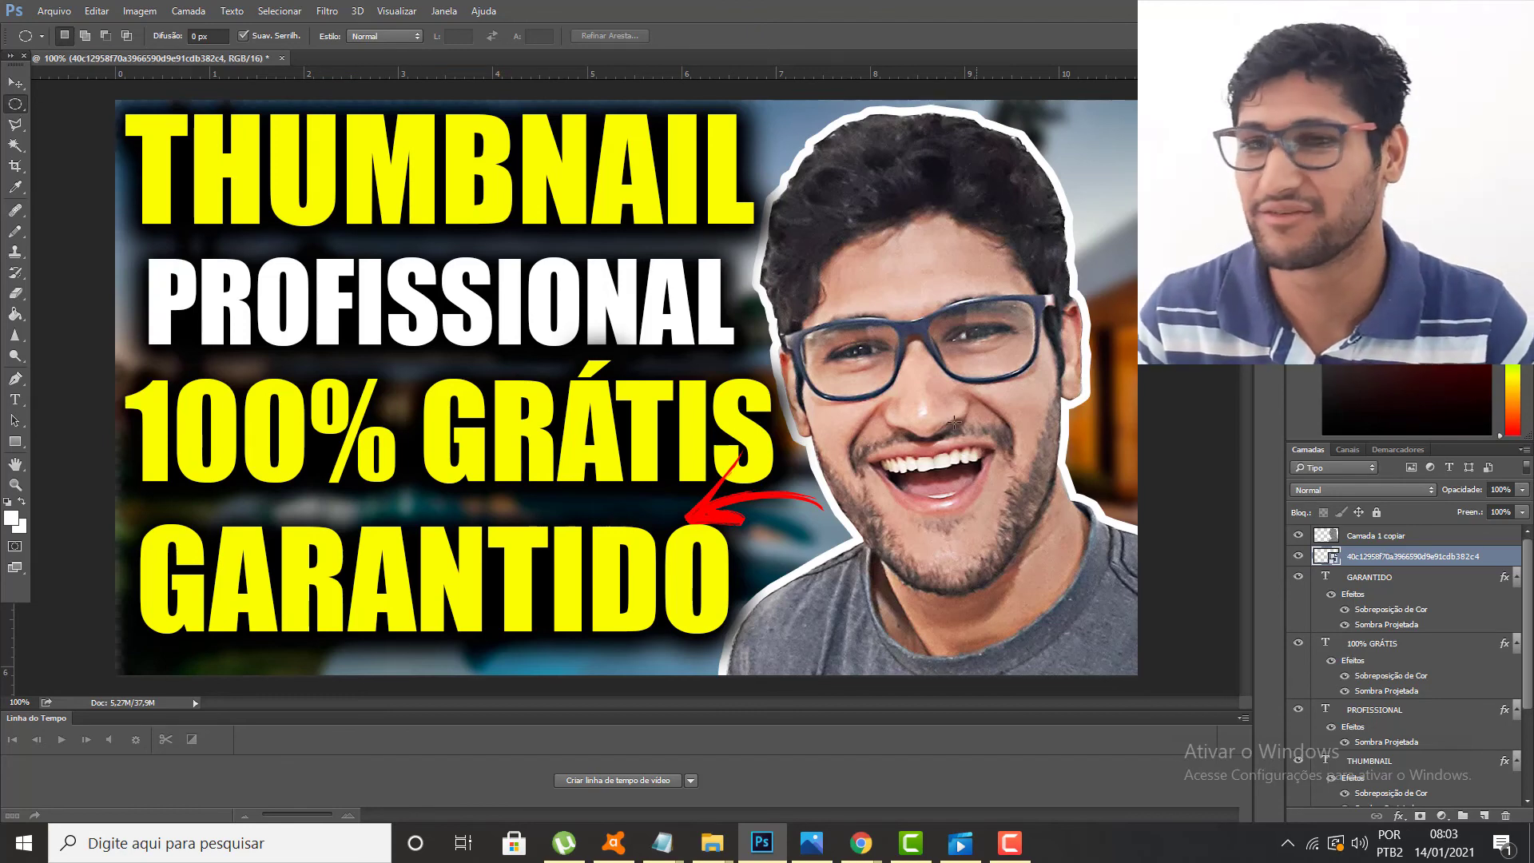
click(53, 11)
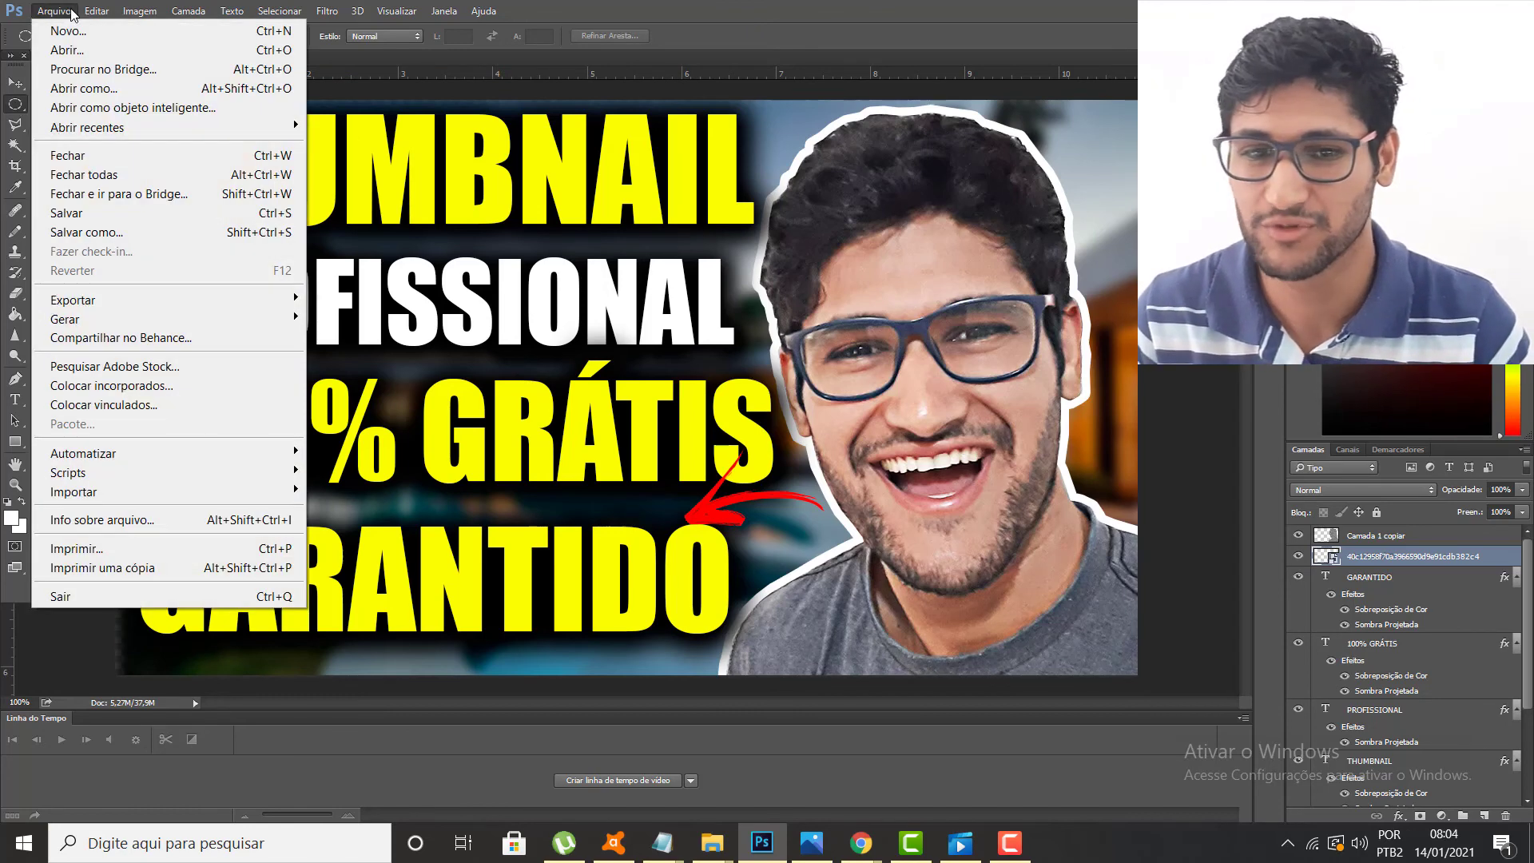
click(103, 229)
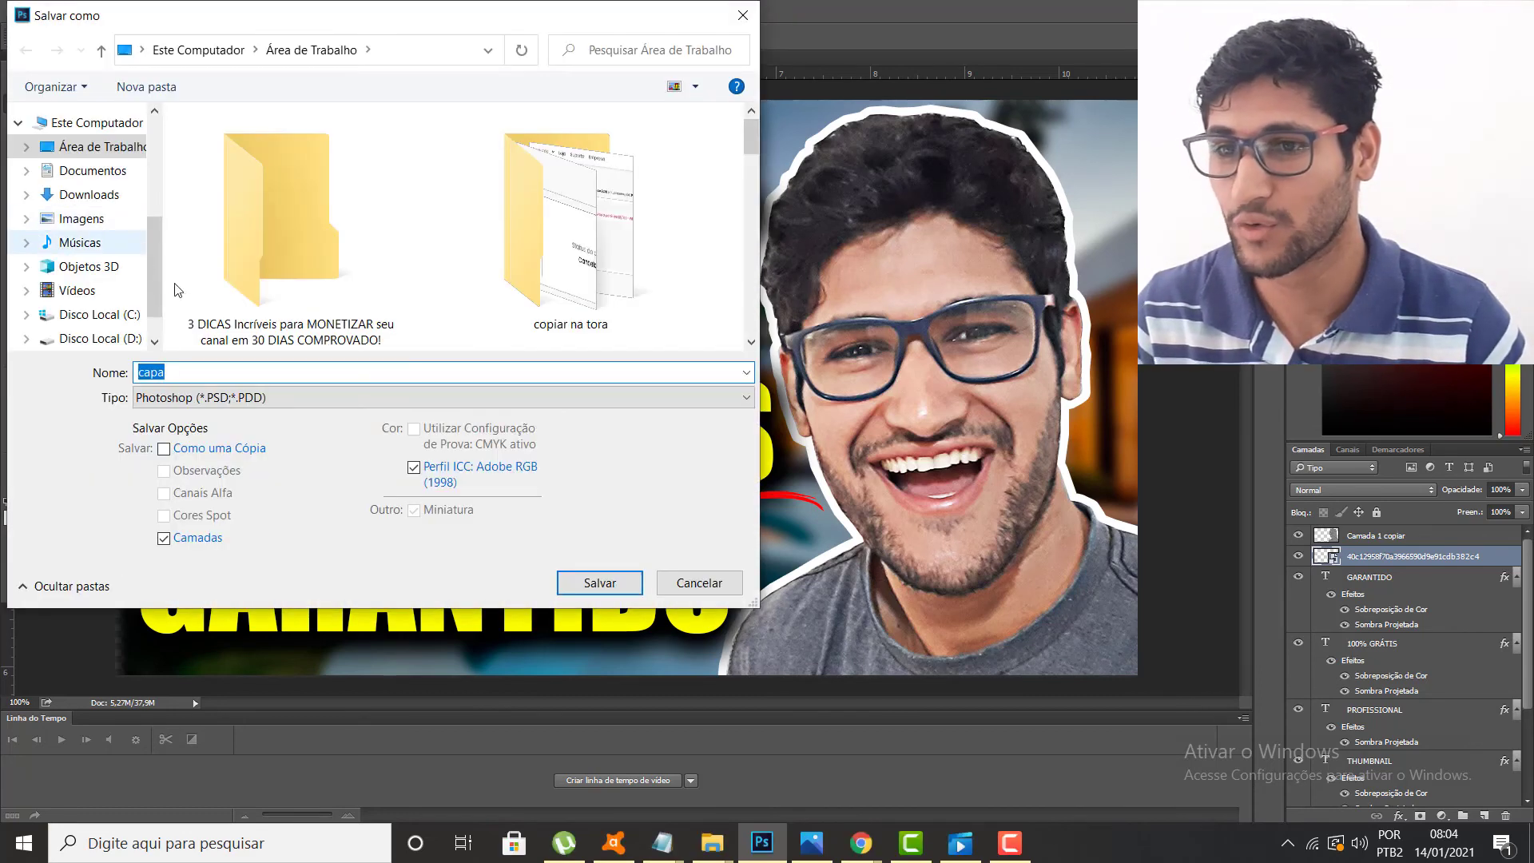
click(210, 370)
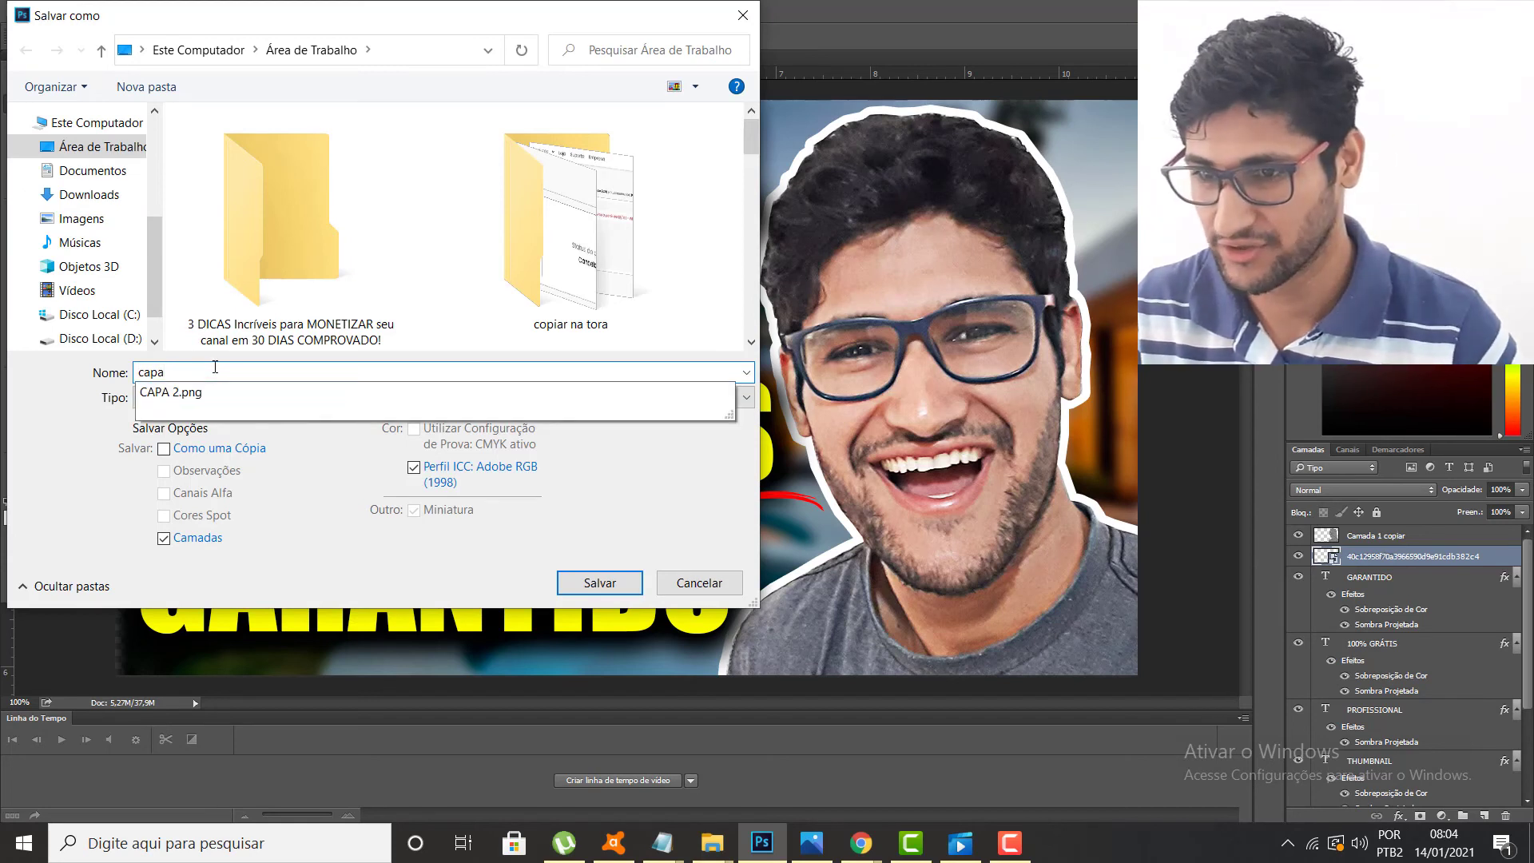
text(123)
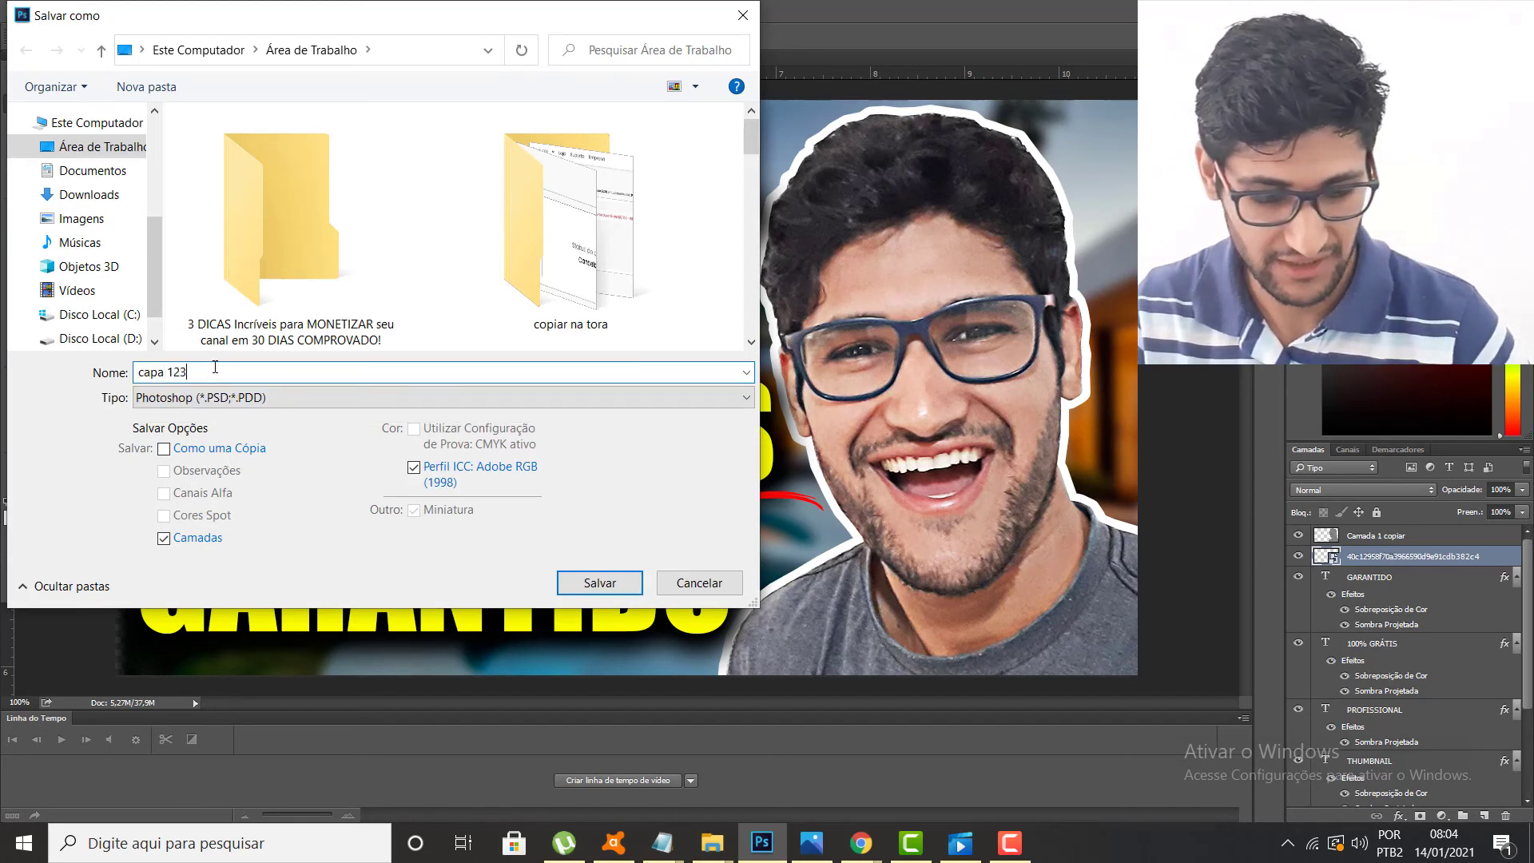
click(423, 395)
click(241, 514)
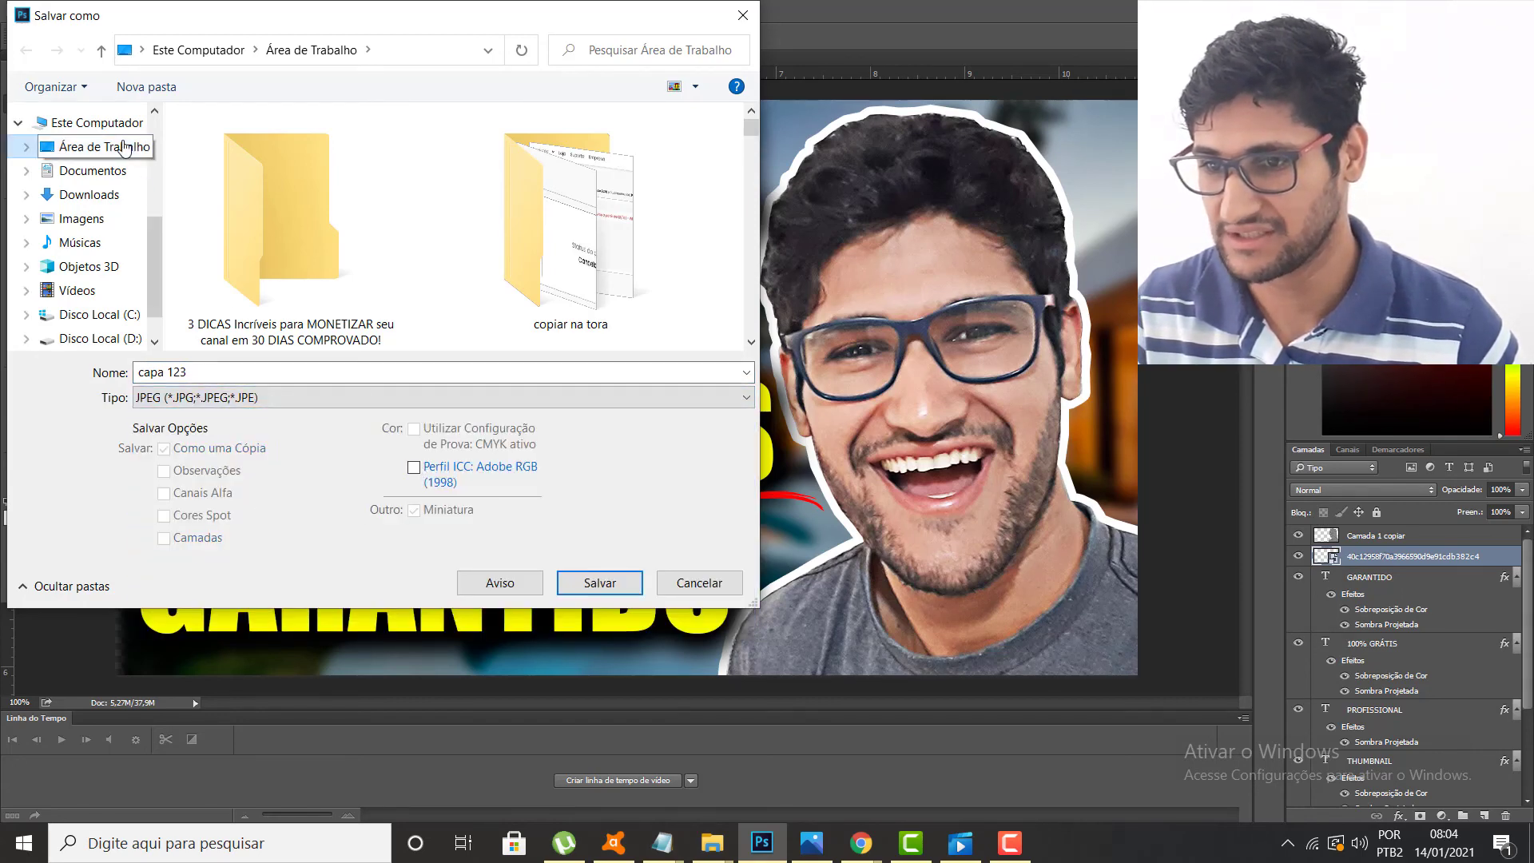
click(616, 583)
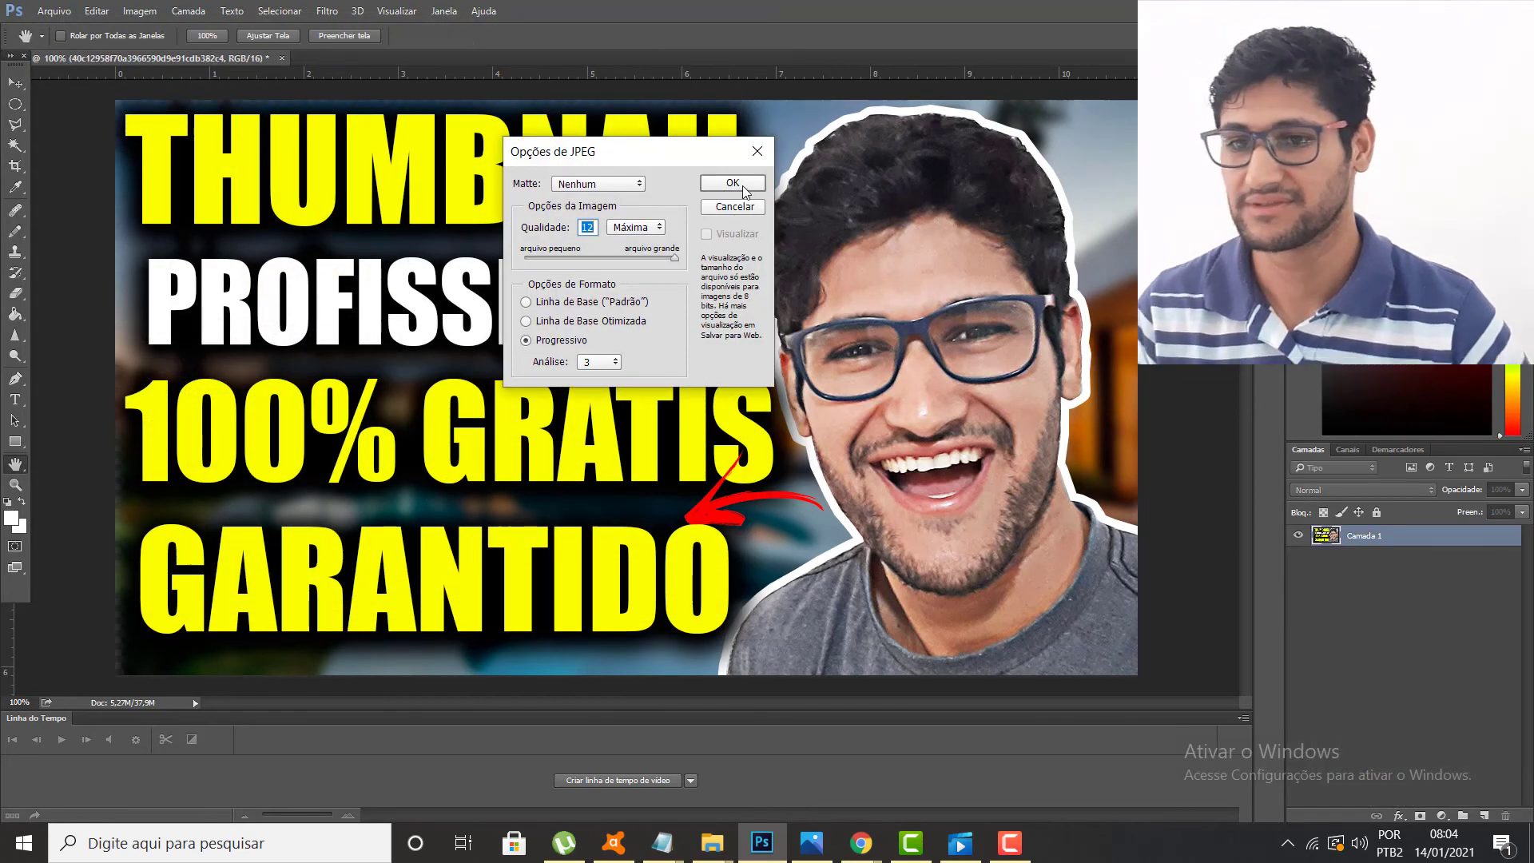
click(743, 184)
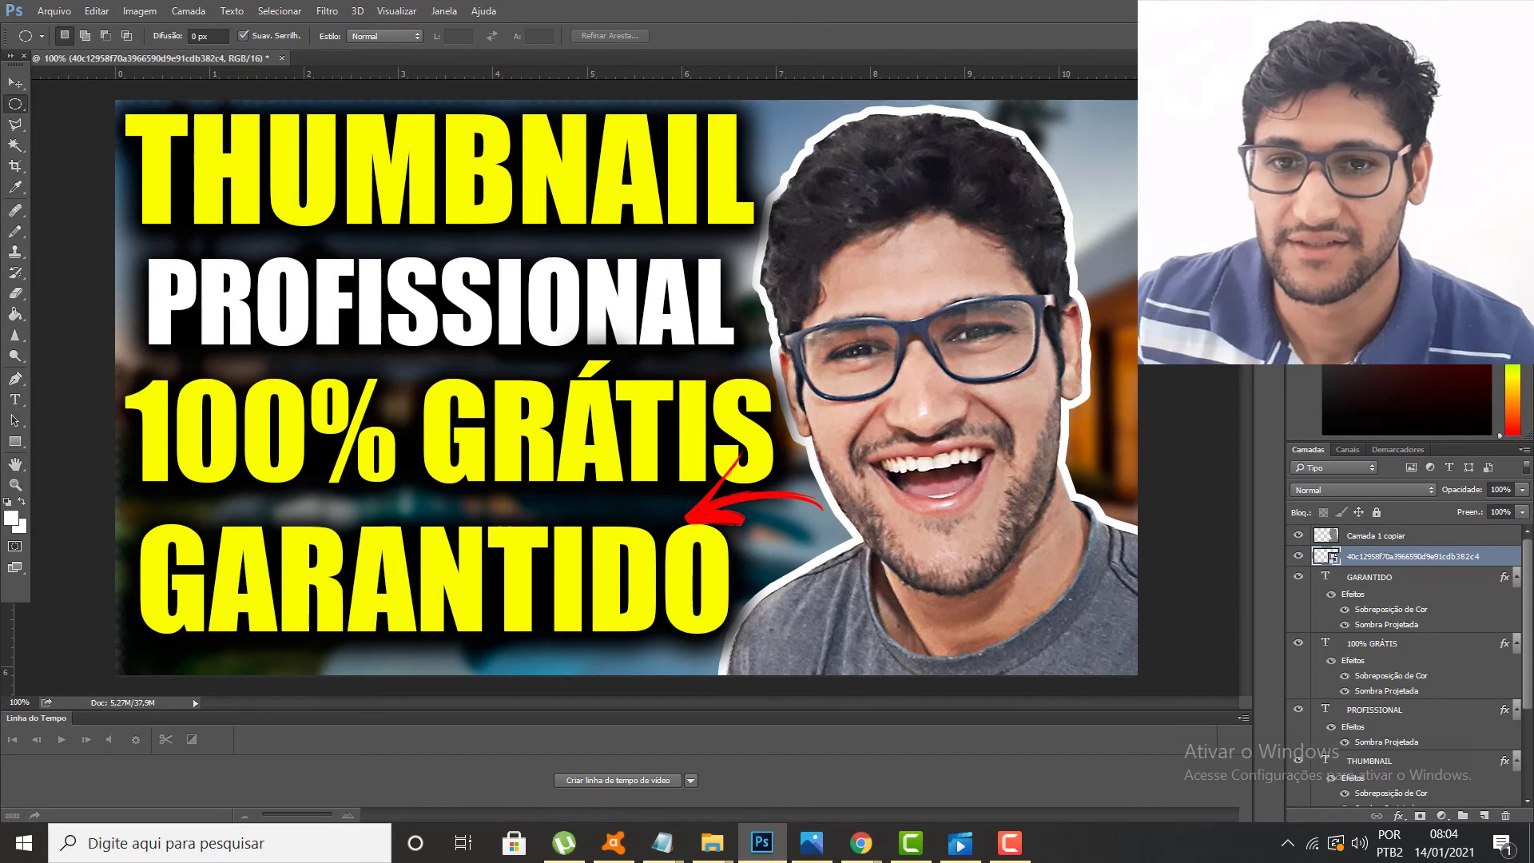
Open the saved capa 123 image from the desktop to check it.
key(super+d)
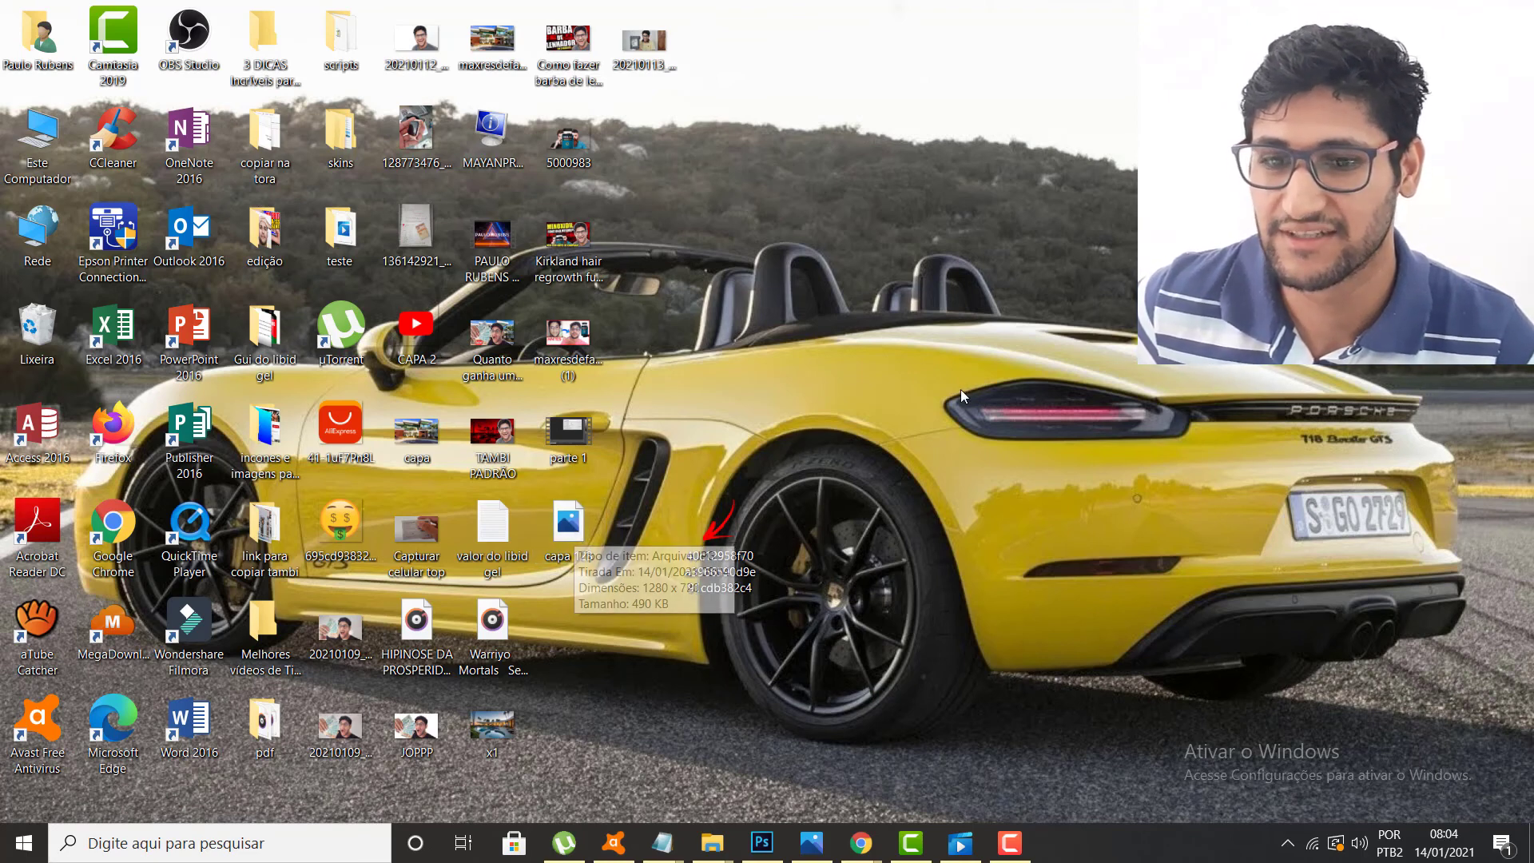
double_click(568, 524)
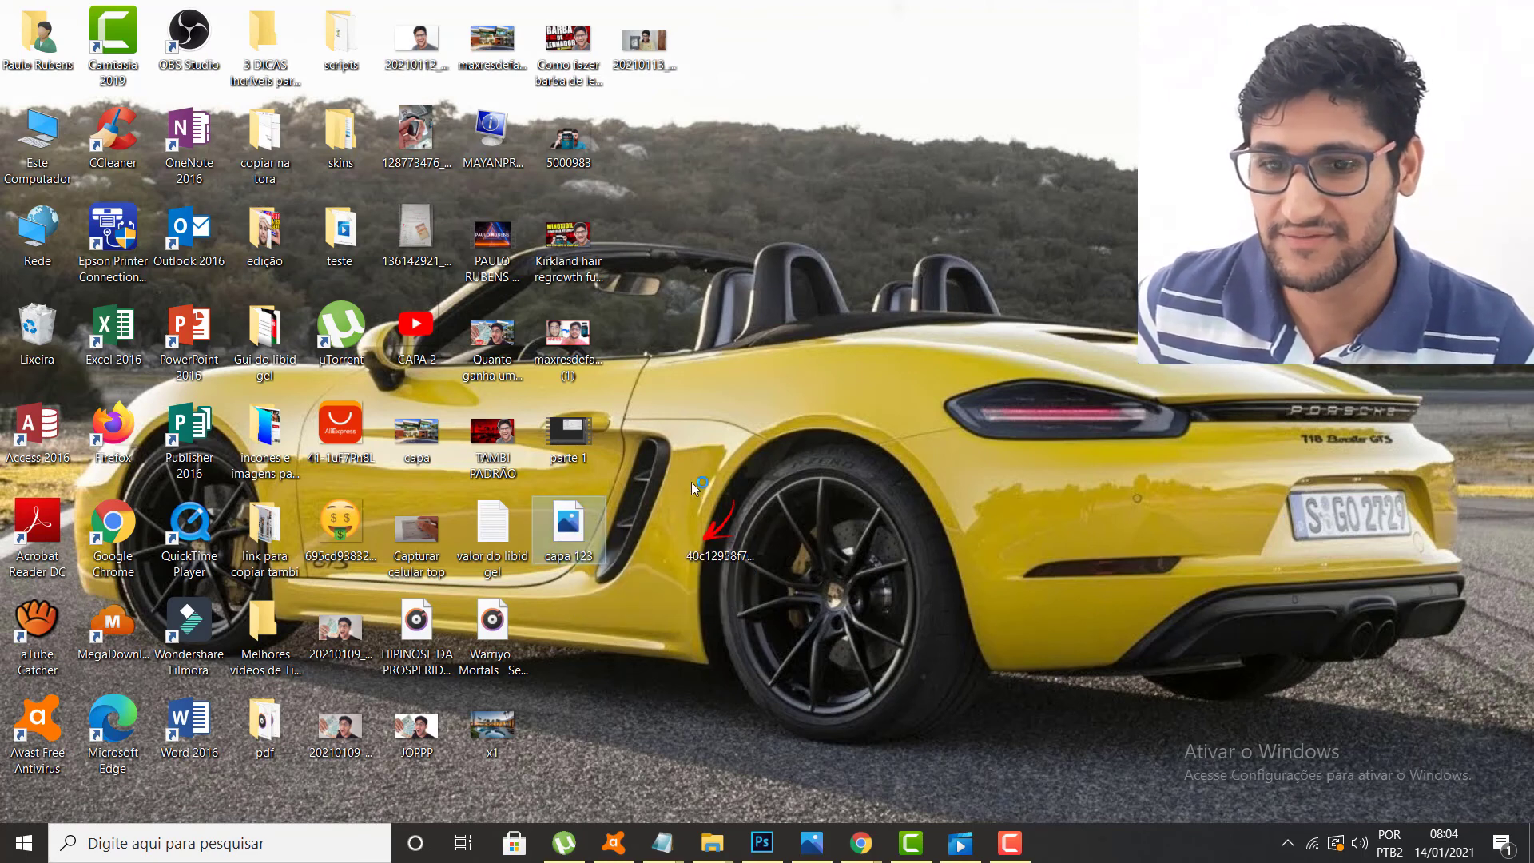